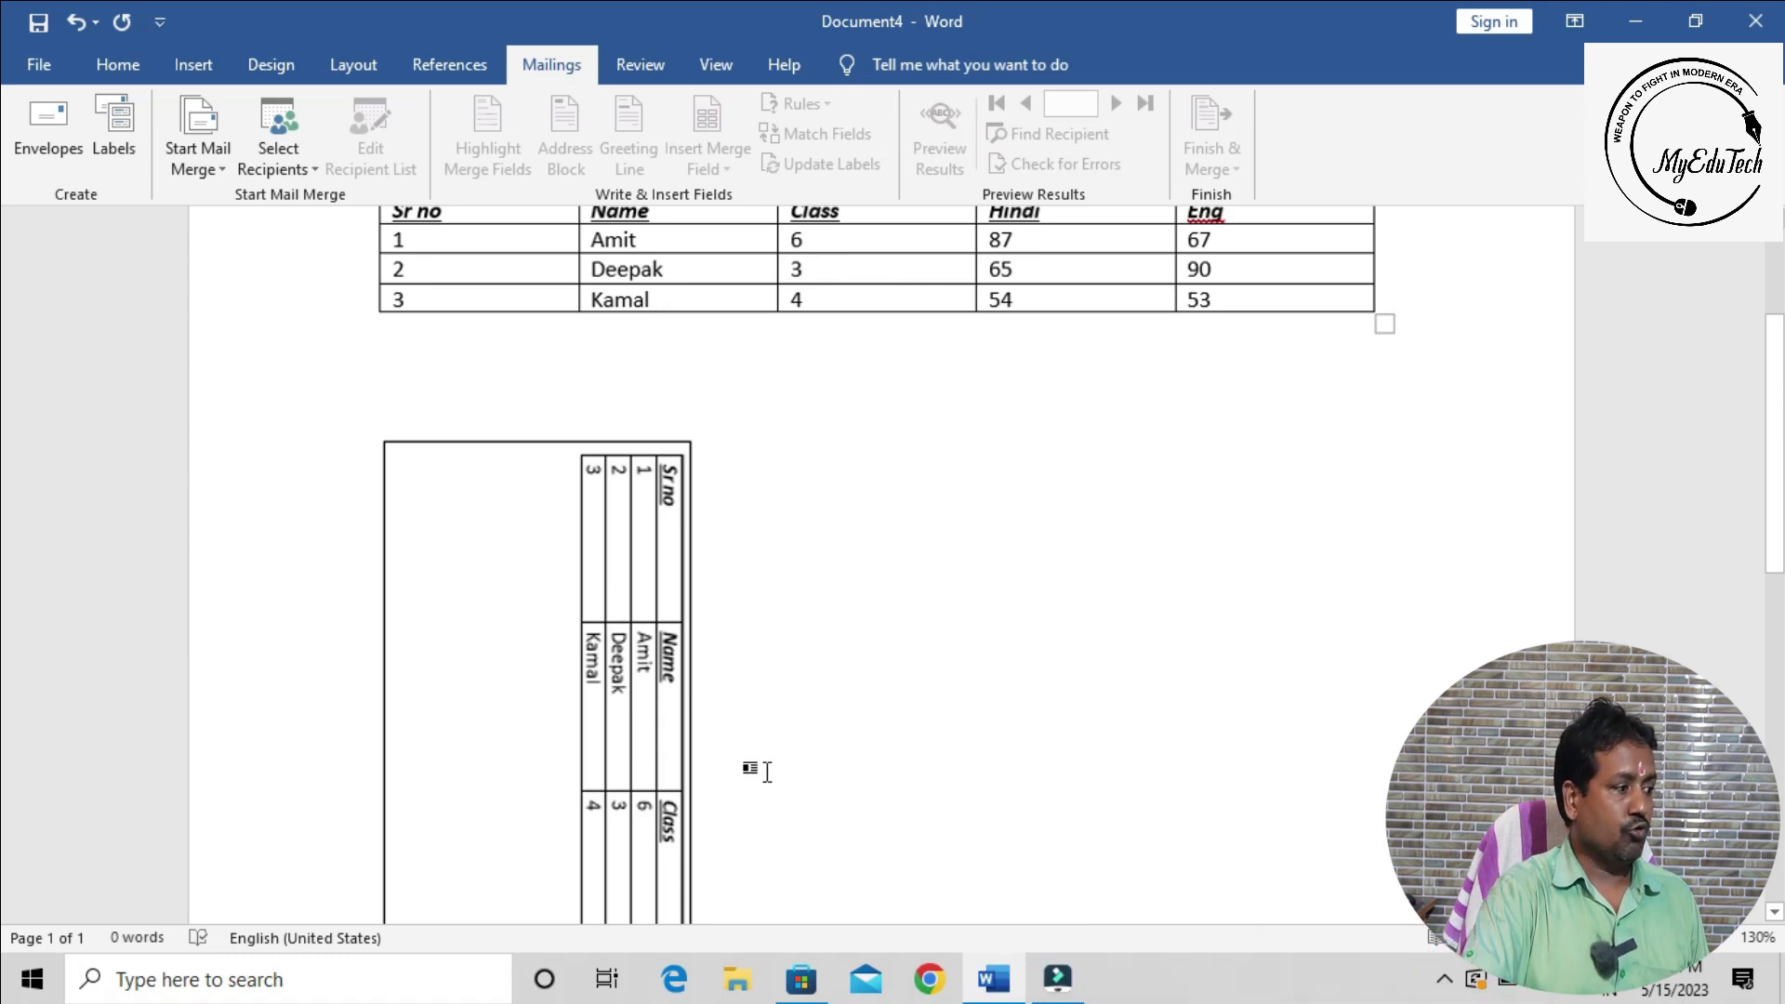
Examine the original marks table and its rotated copy further down the document
scroll(809, 657, "up", 4)
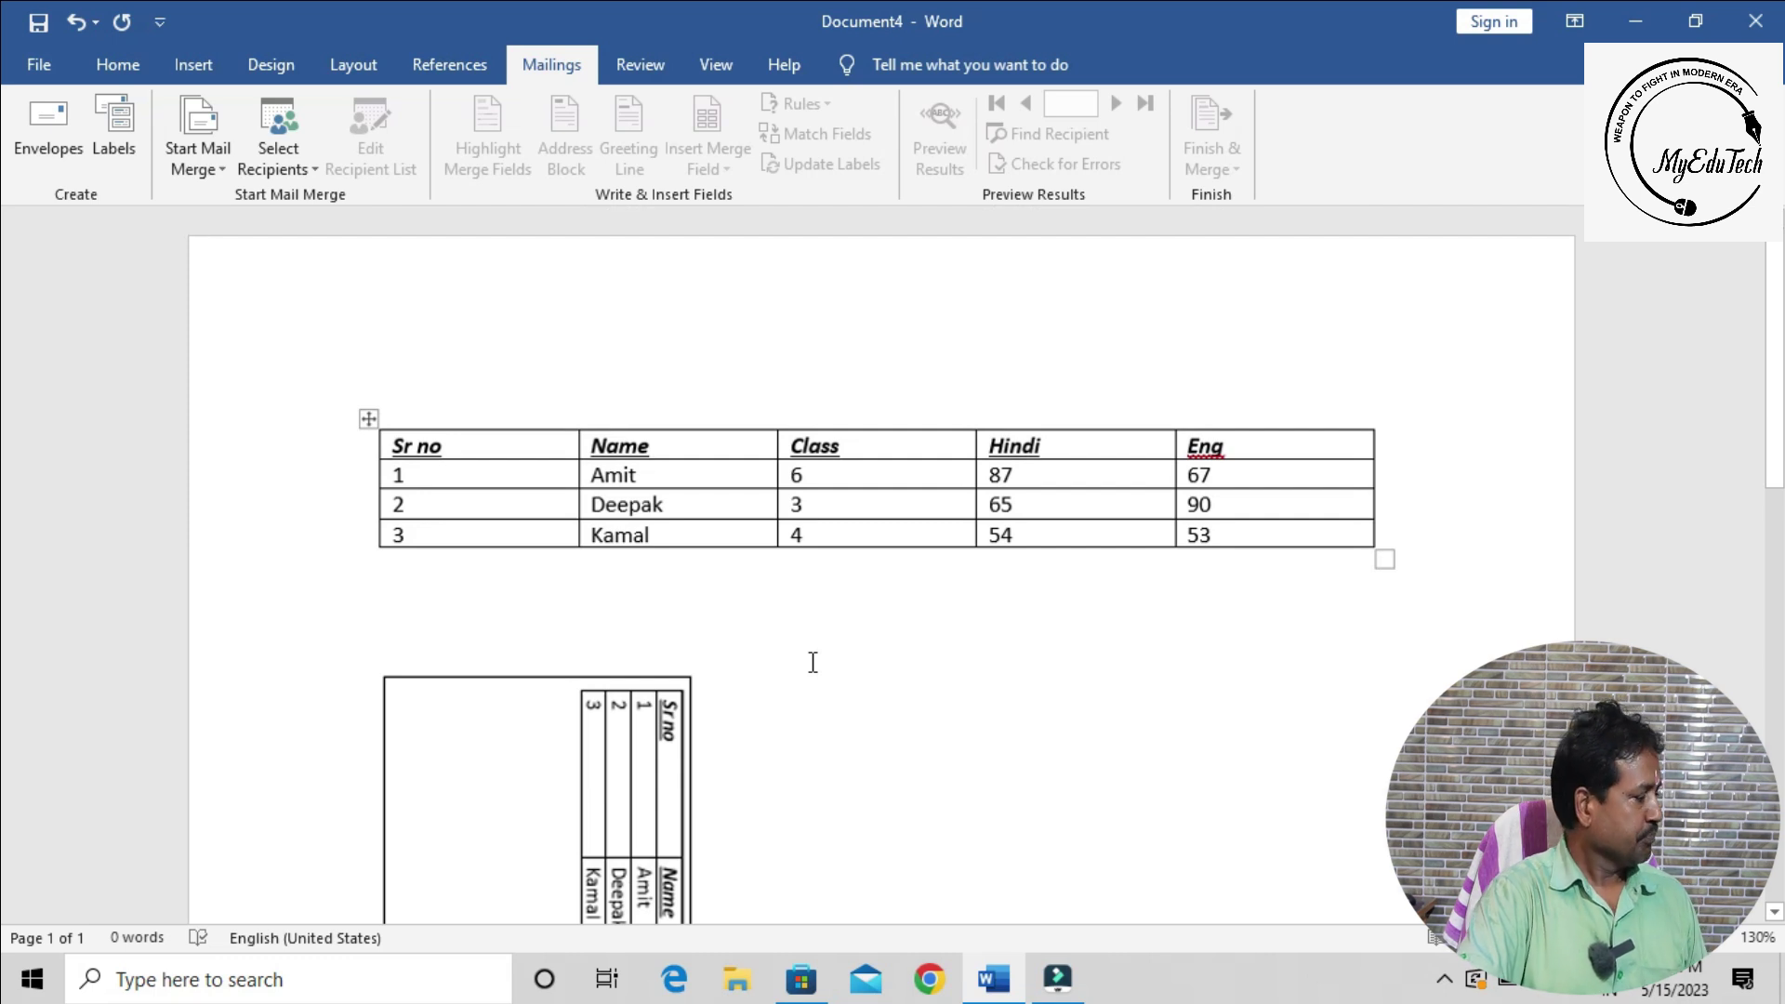
scroll(812, 662, "down", 5)
scroll(813, 662, "up", 5)
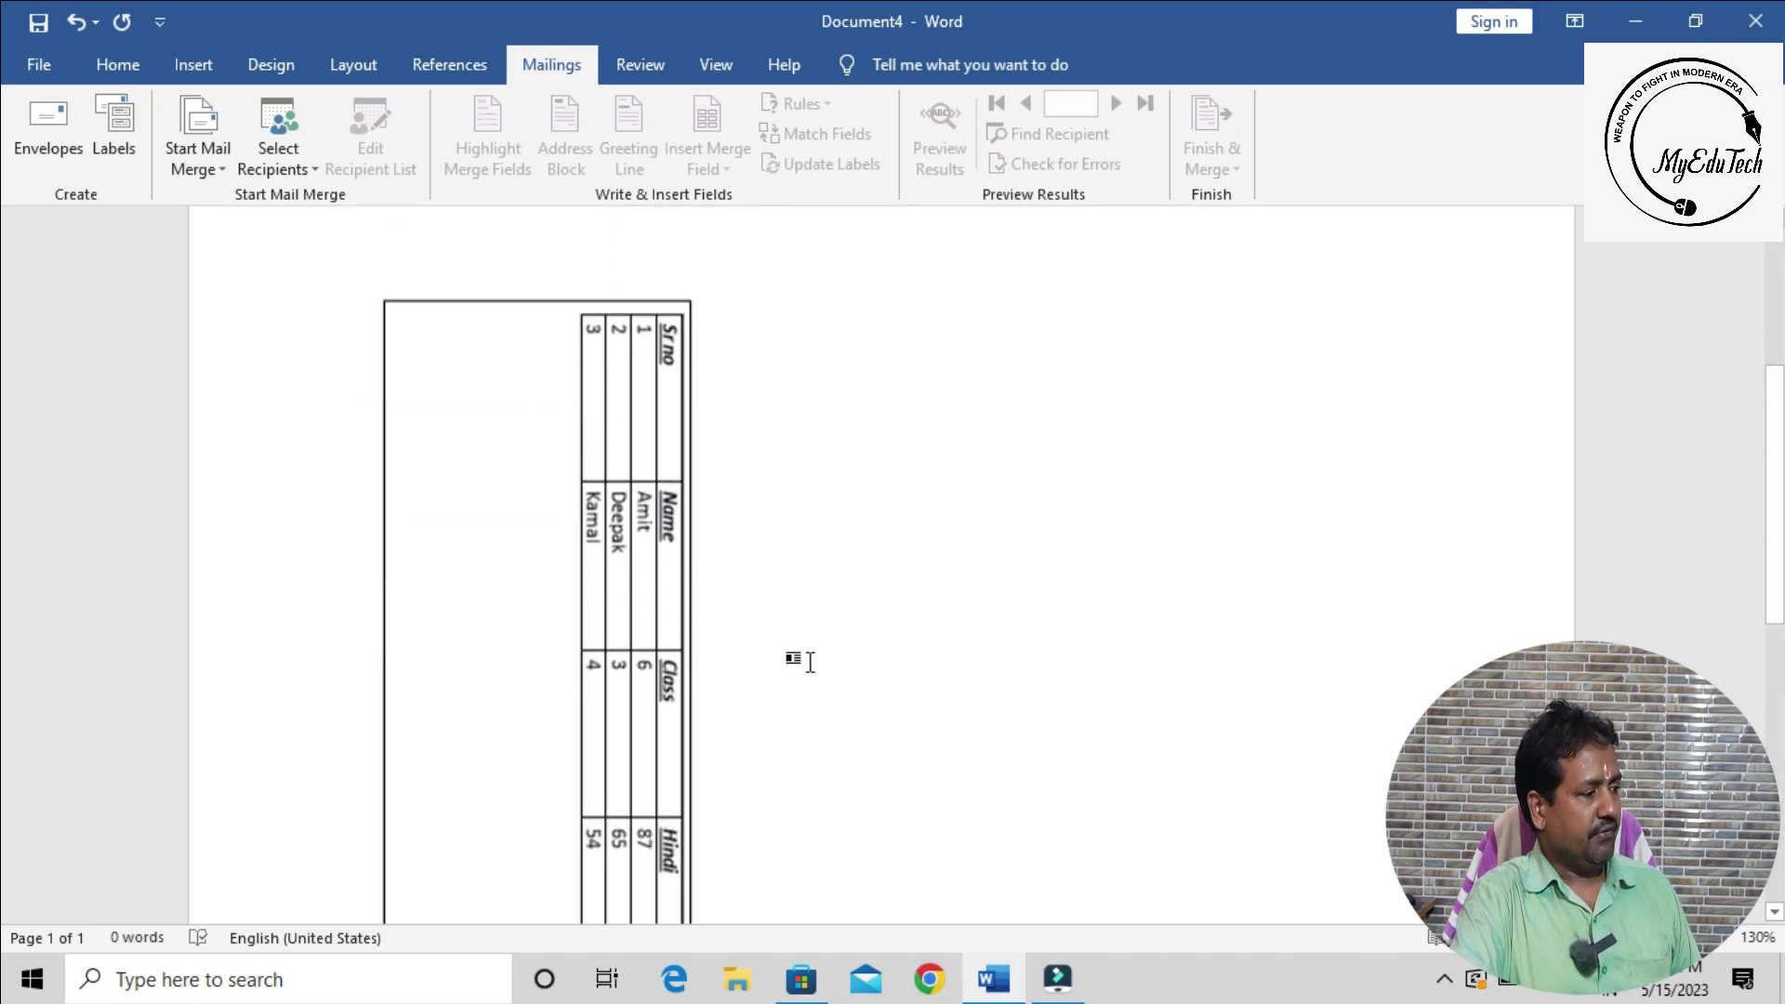
scroll(813, 662, "down", 5)
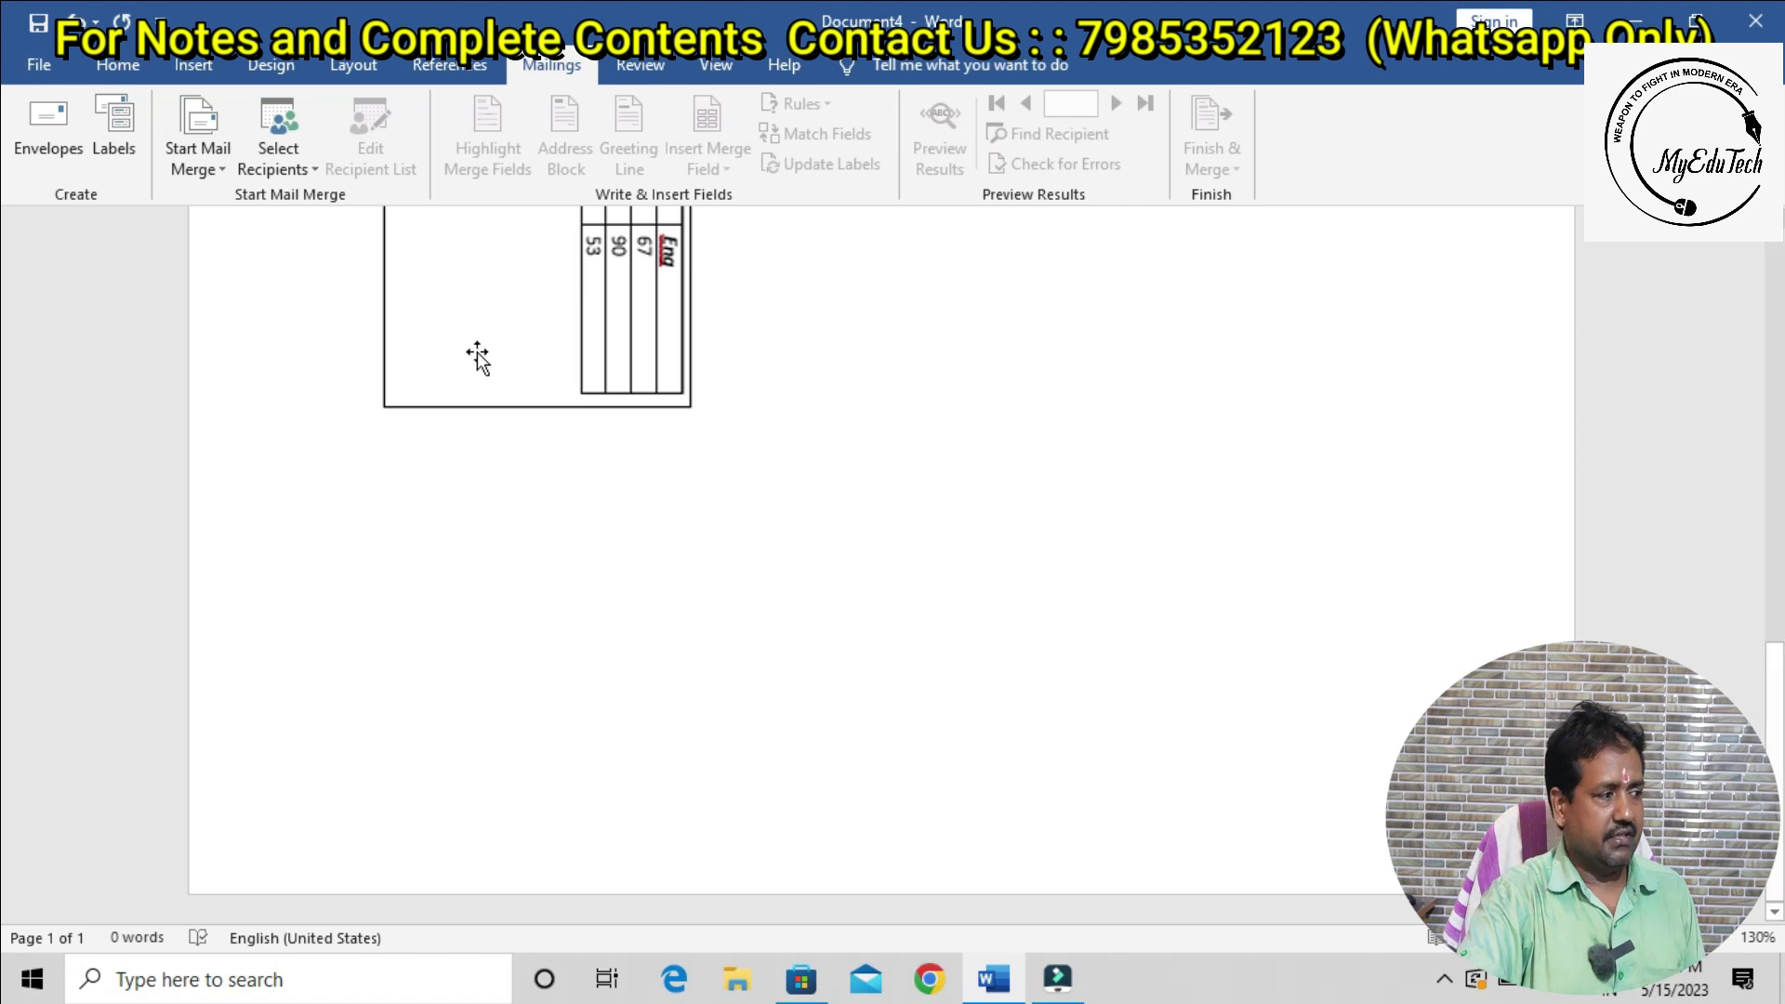
scroll(928, 486, "up", 10)
left_click(866, 657)
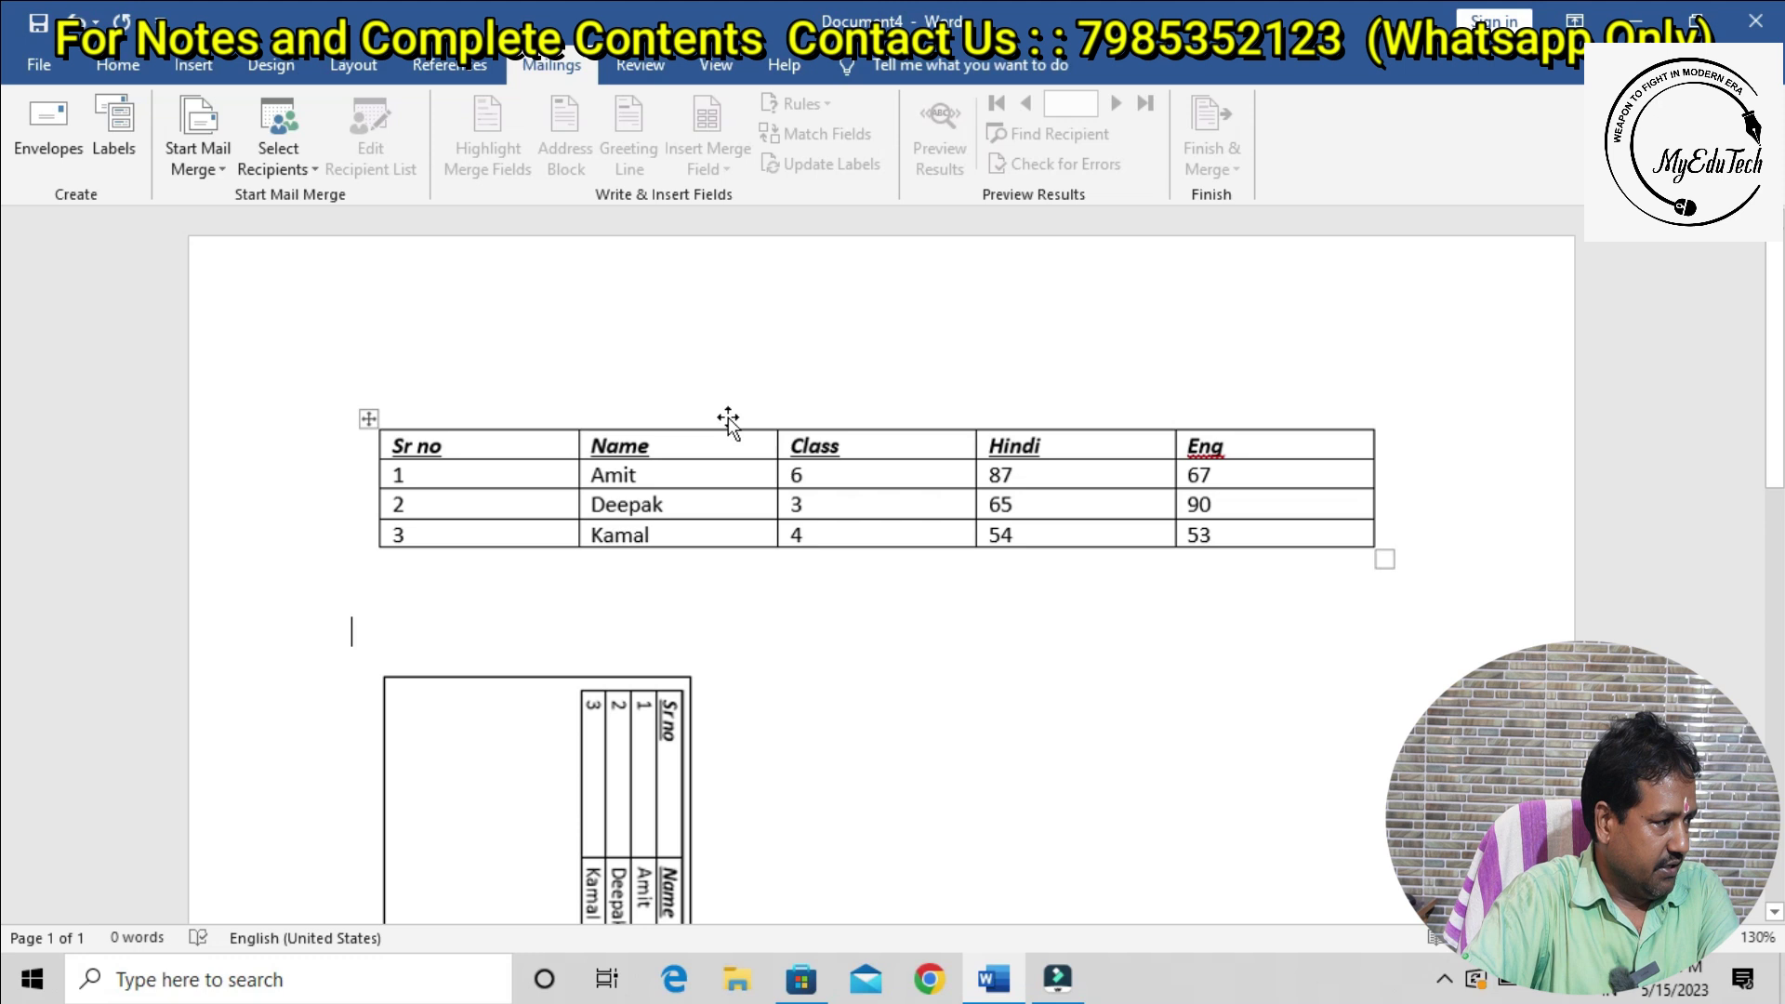
scroll(796, 454, "down", 3)
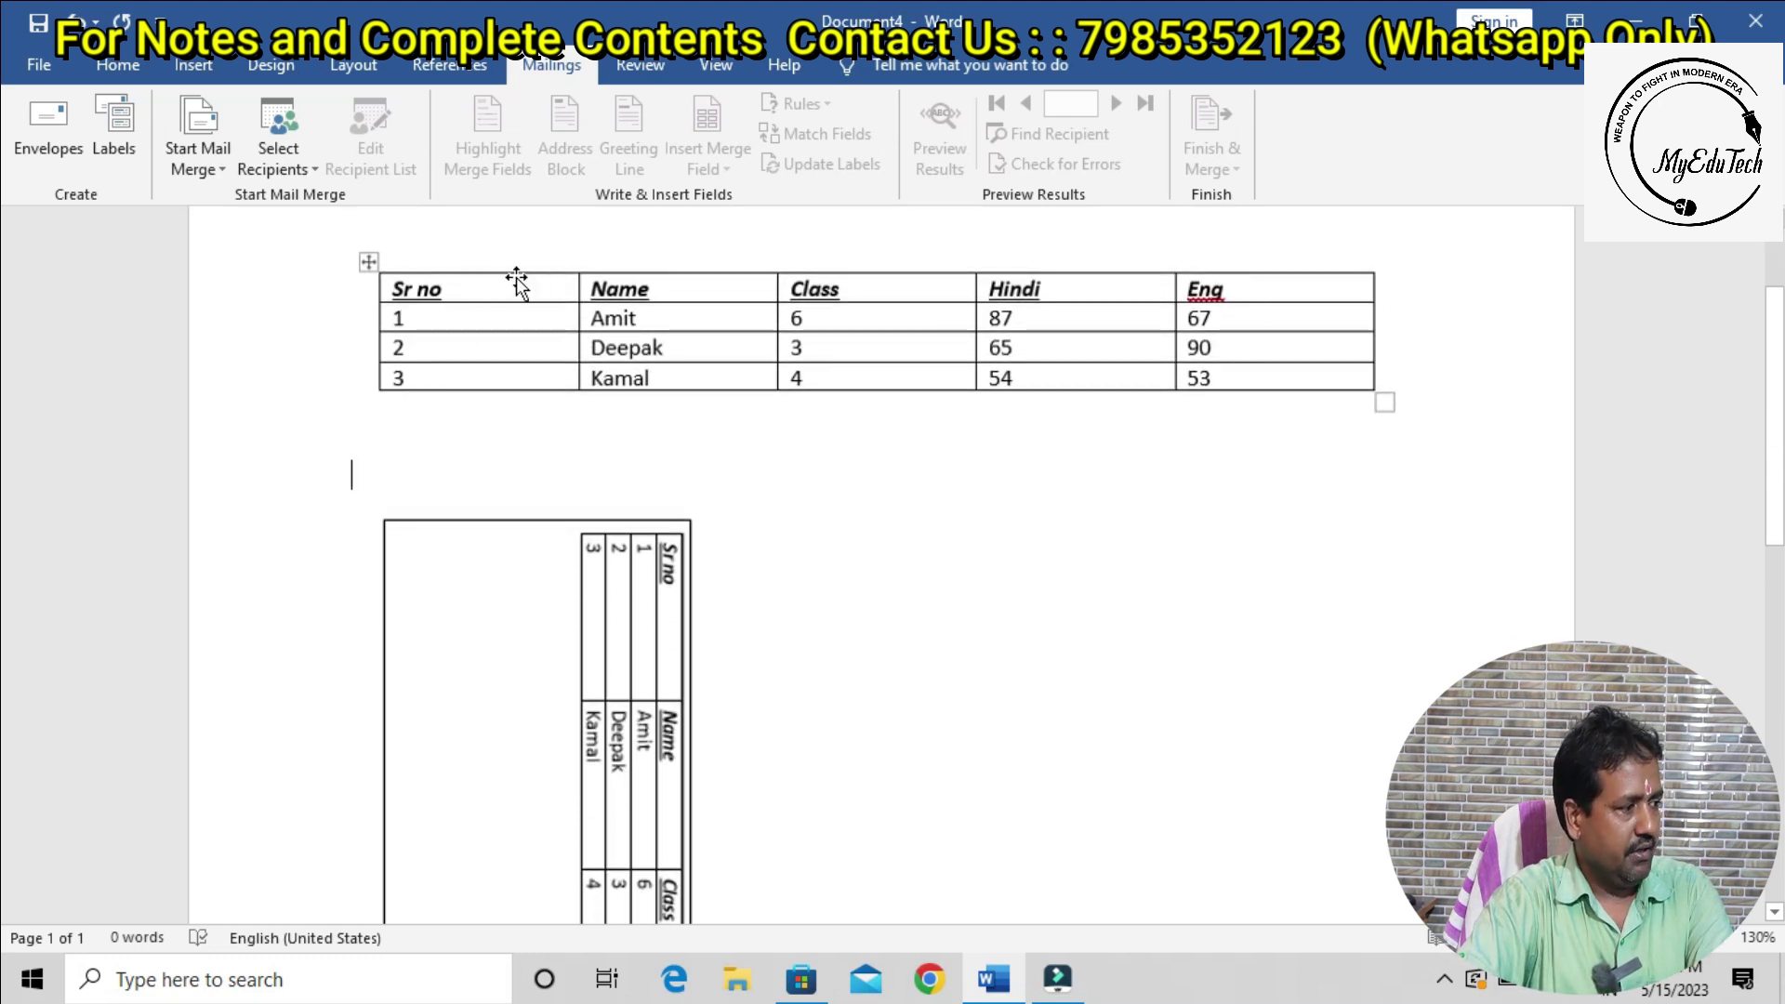
left_click(1006, 315)
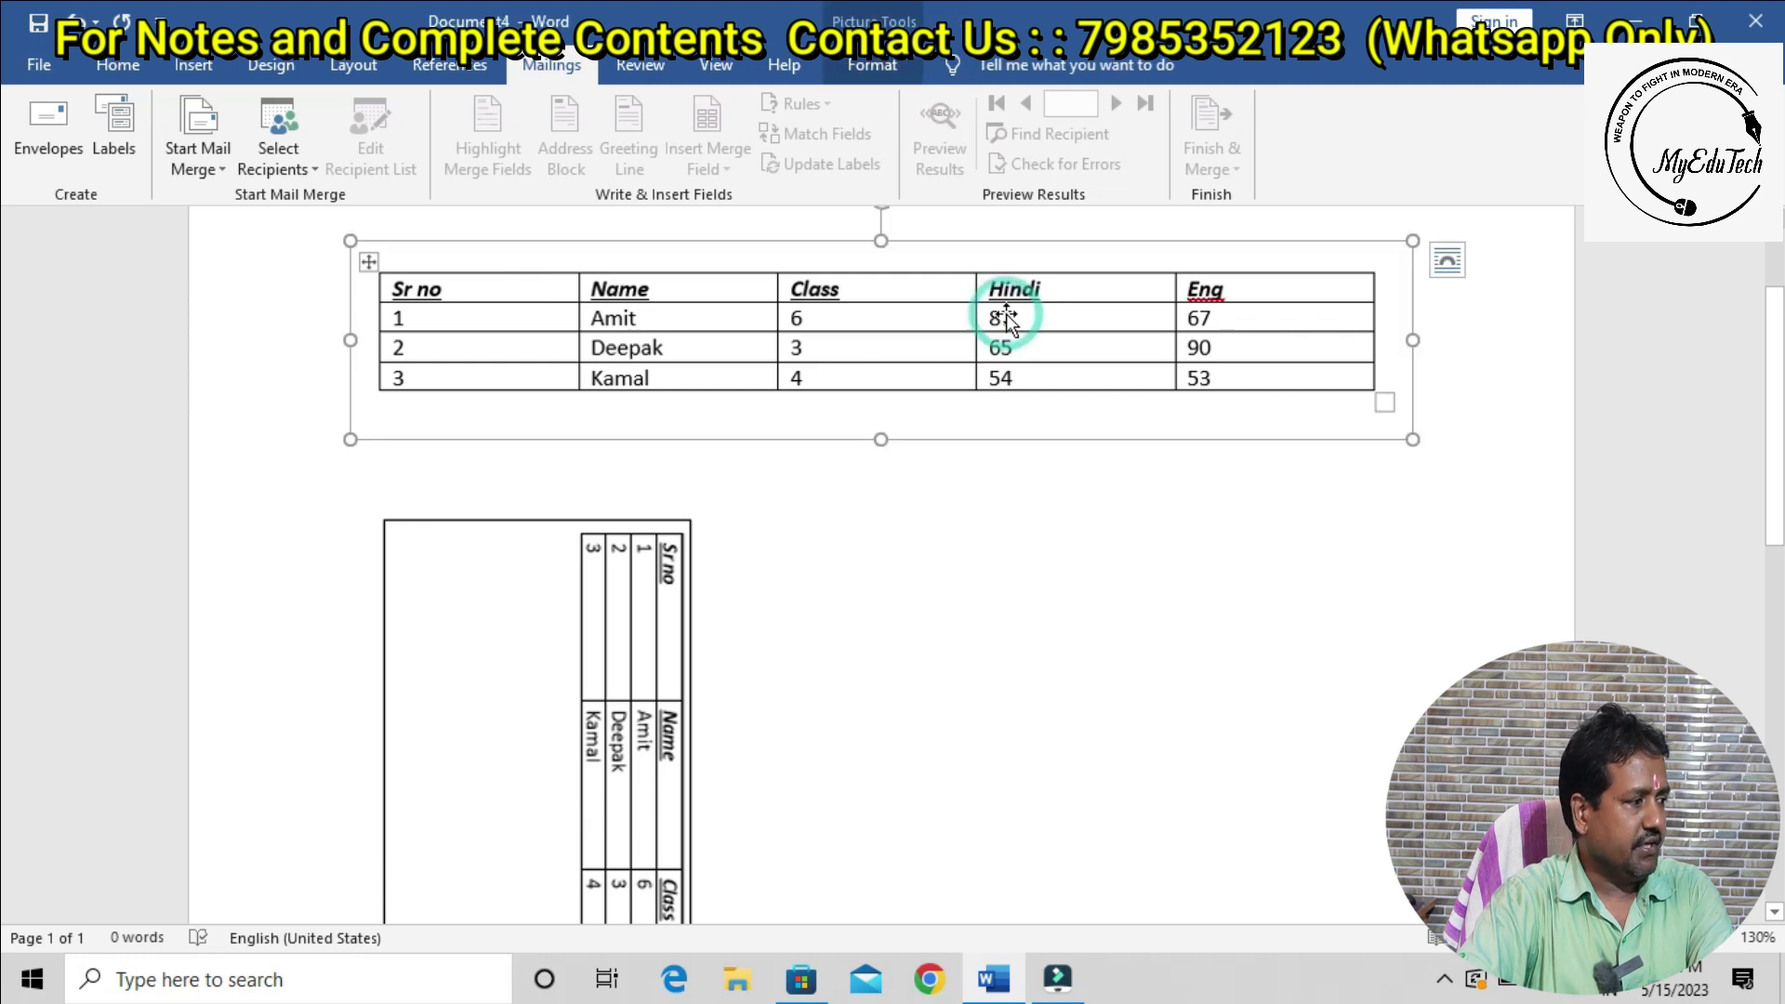
scroll(1006, 314, "down", 7)
scroll(735, 468, "up", 10)
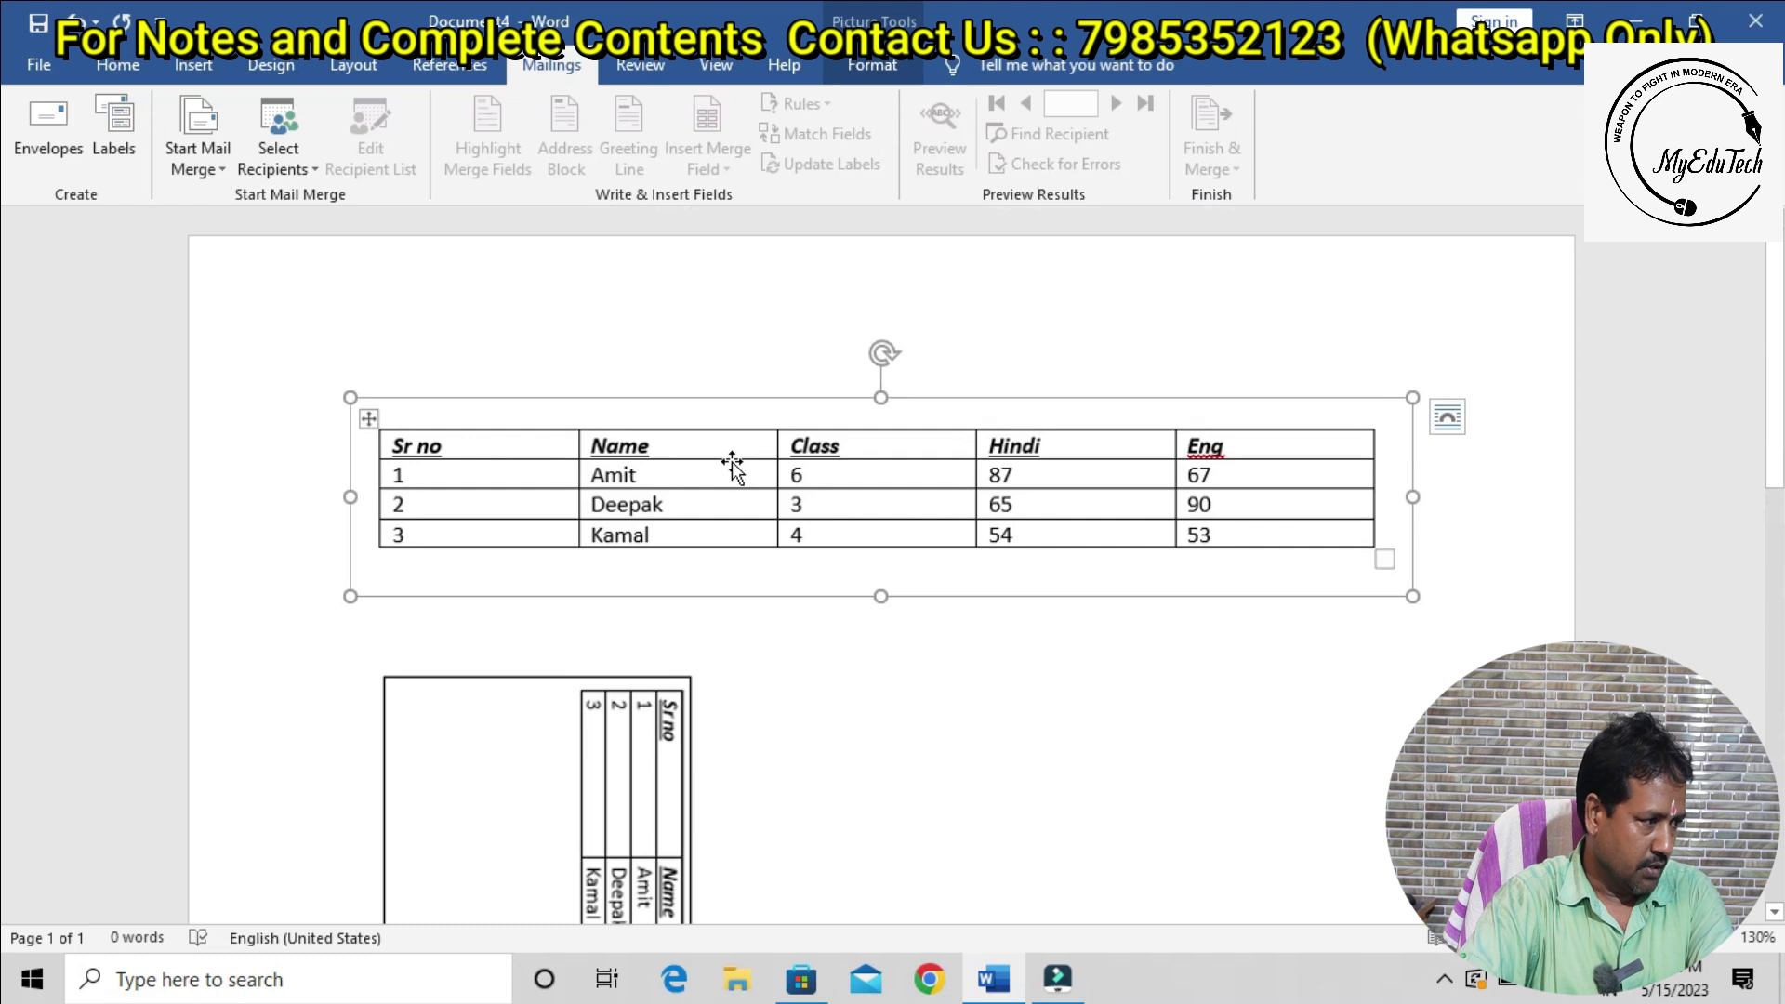
left_click(978, 684)
scroll(976, 679, "up", 10)
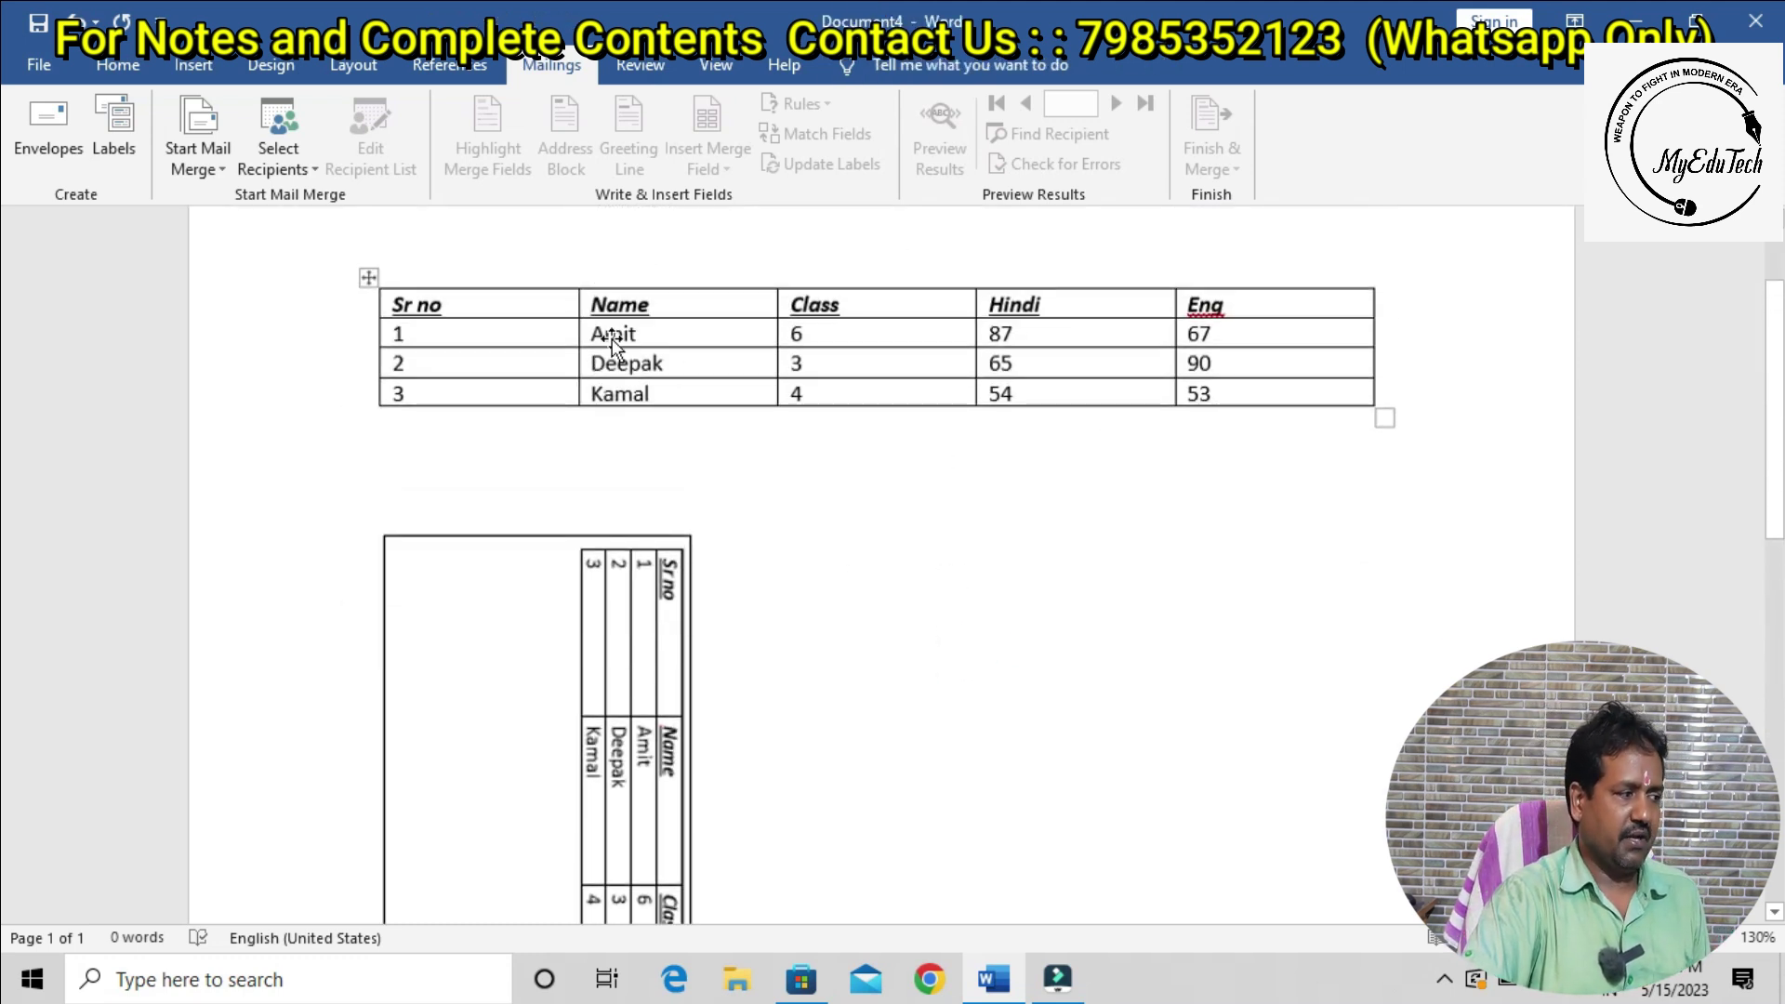
scroll(748, 623, "down", 4)
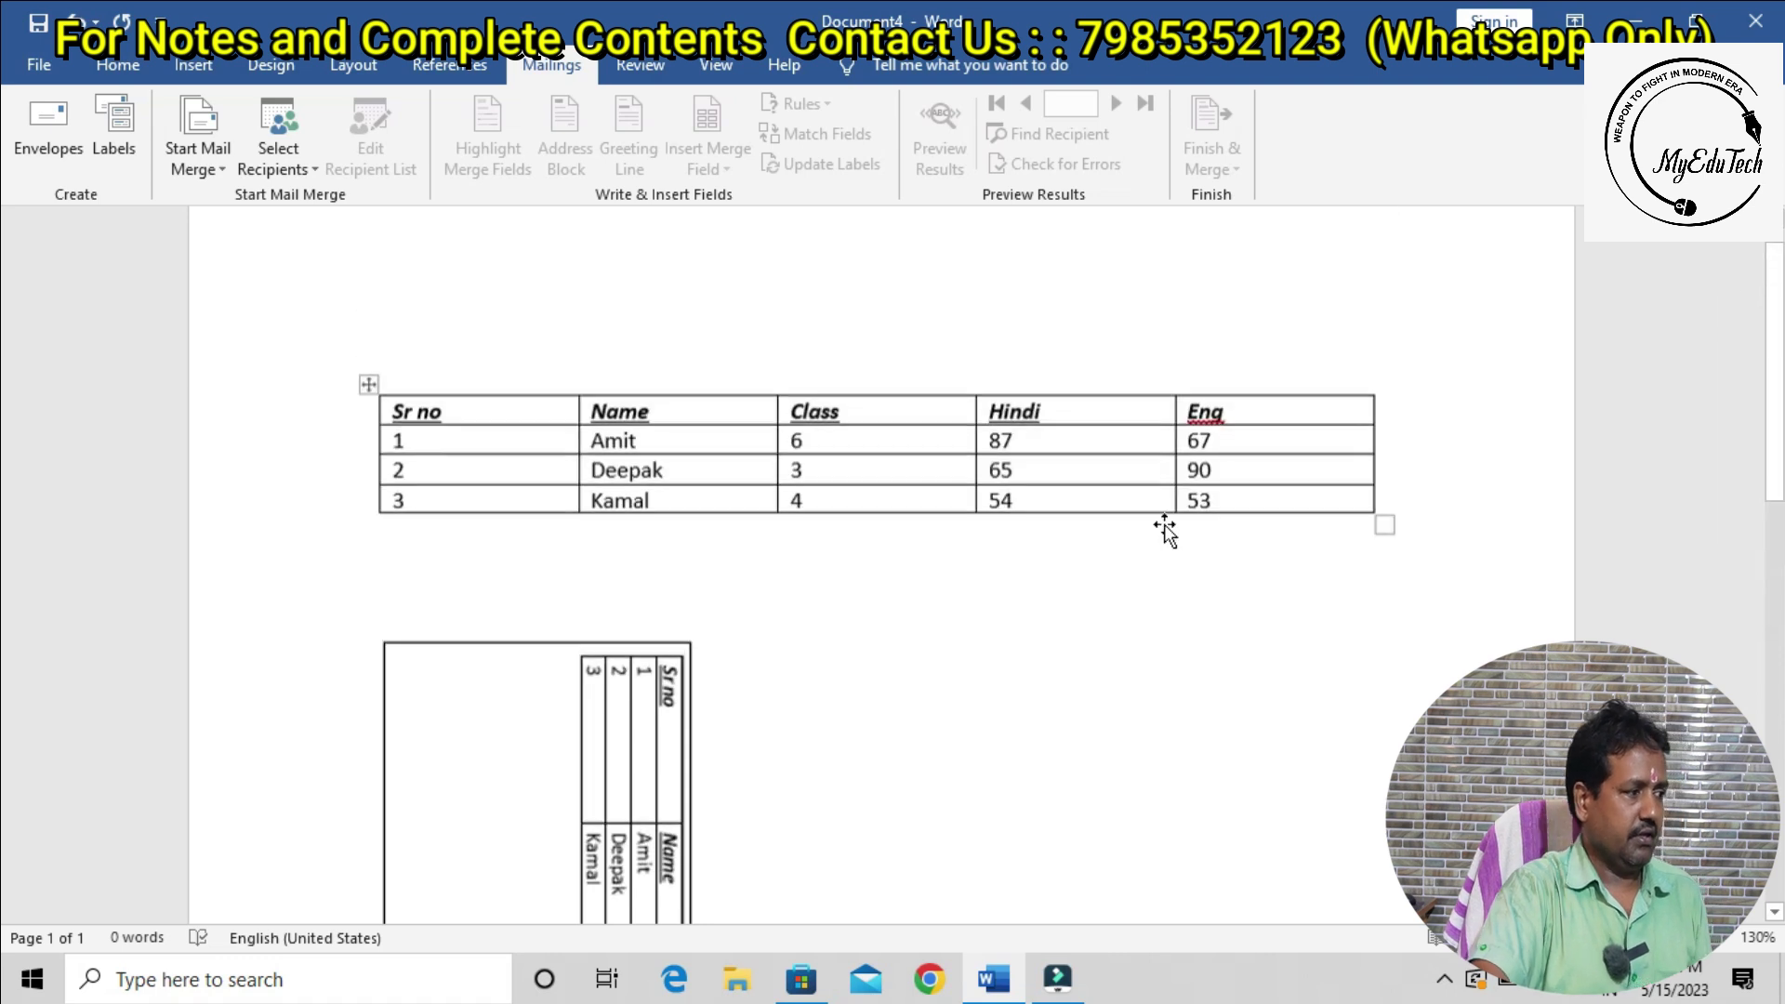
key("ctrl+v")
left_click(1057, 588)
left_click(970, 746)
scroll(969, 746, "down", 7)
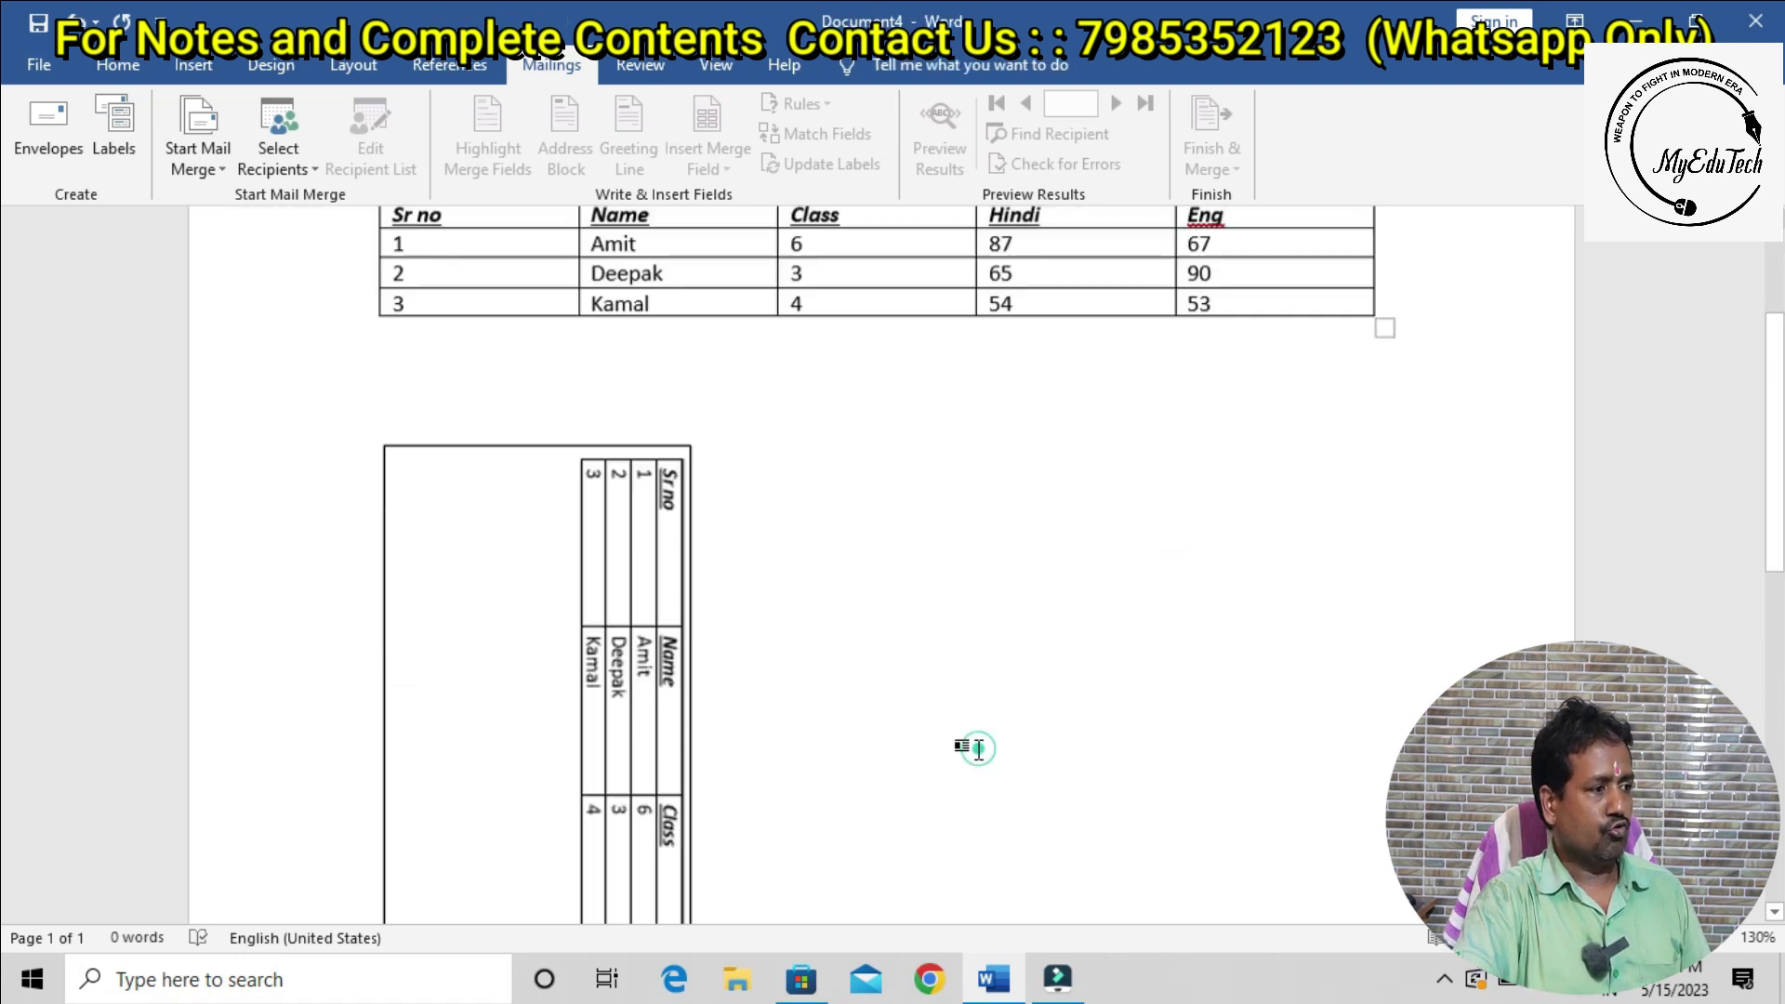
Close the document without saving it or the Building Blocks changes, and create a new blank document
left_click(1756, 20)
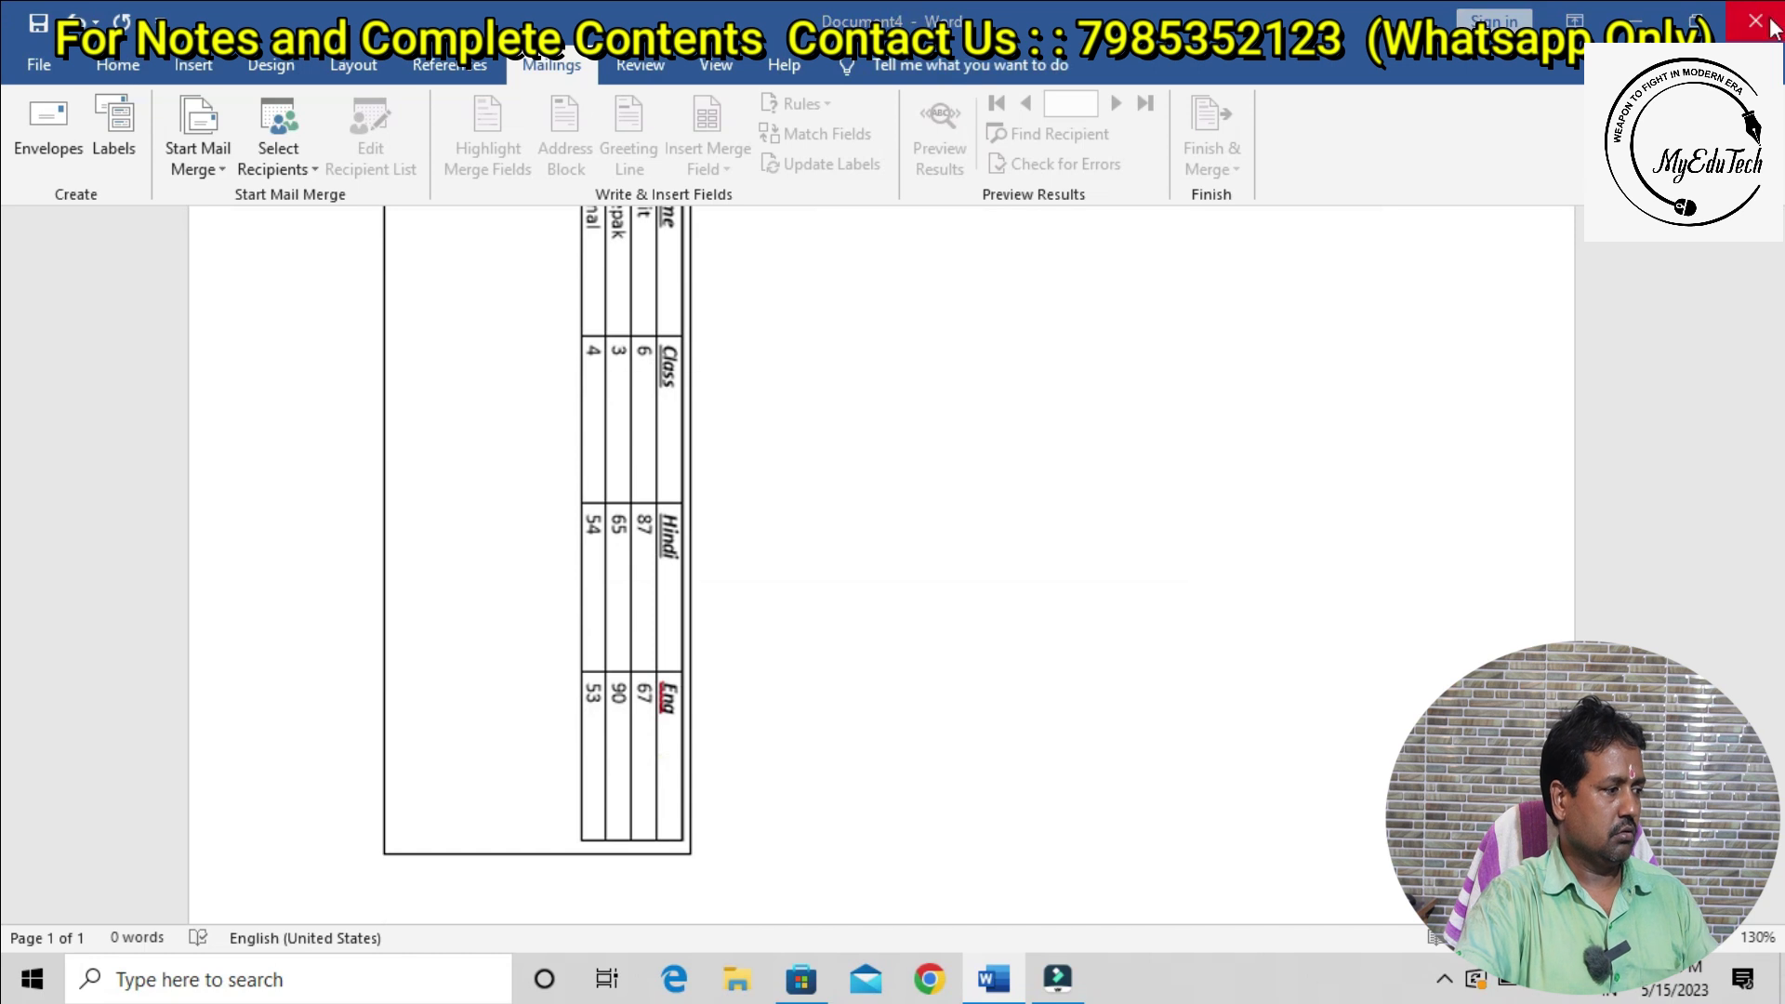
left_click(890, 541)
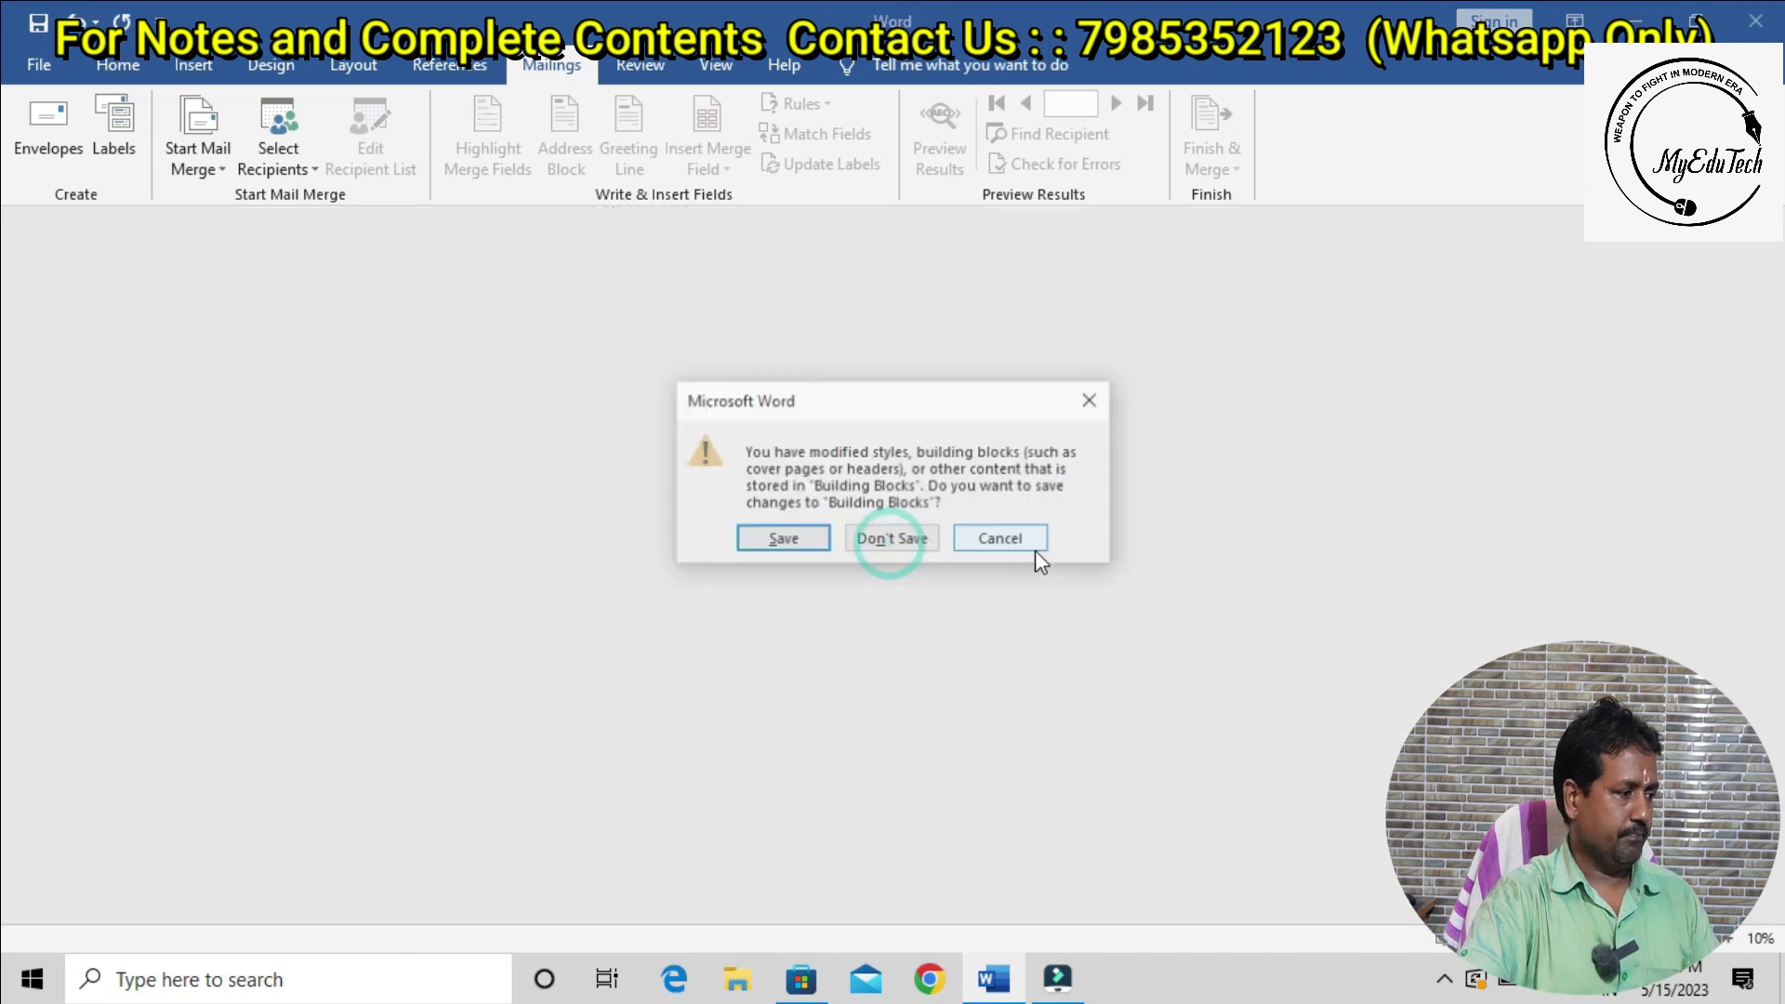
left_click(911, 545)
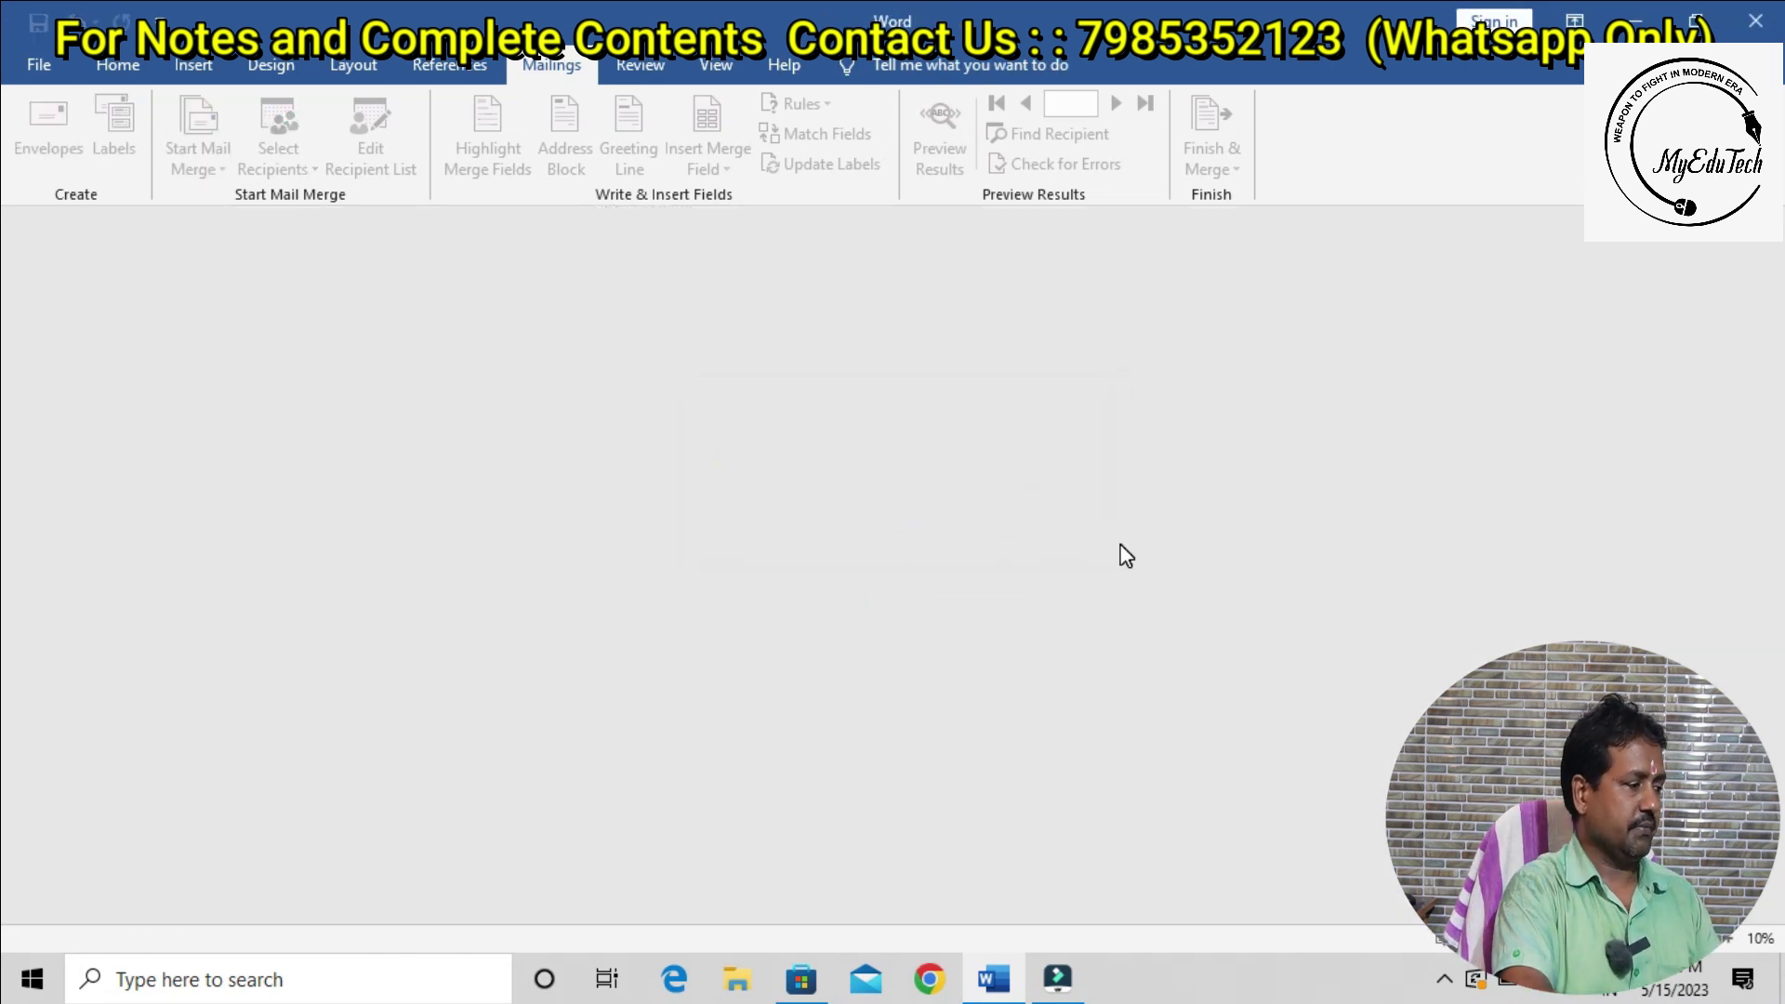
key("ctrl+n")
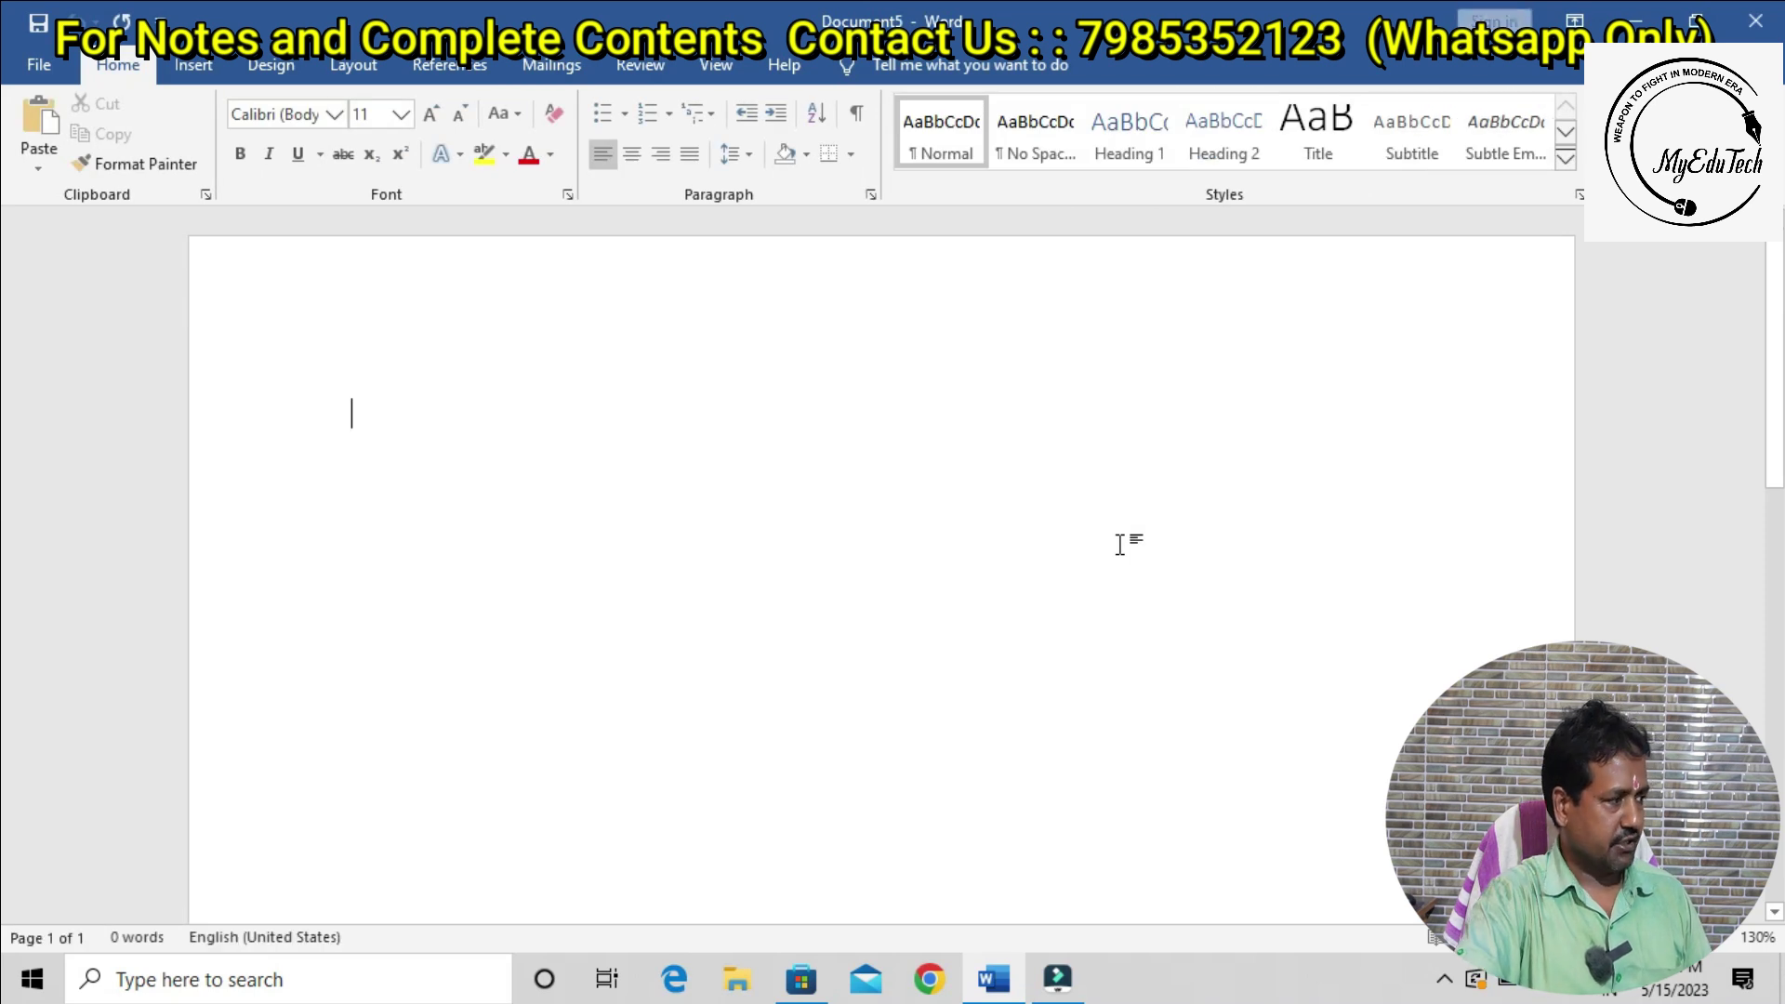
Insert a 4x3 table and fill its header row with Sr no, Name, Class and Marks %
left_click(191, 65)
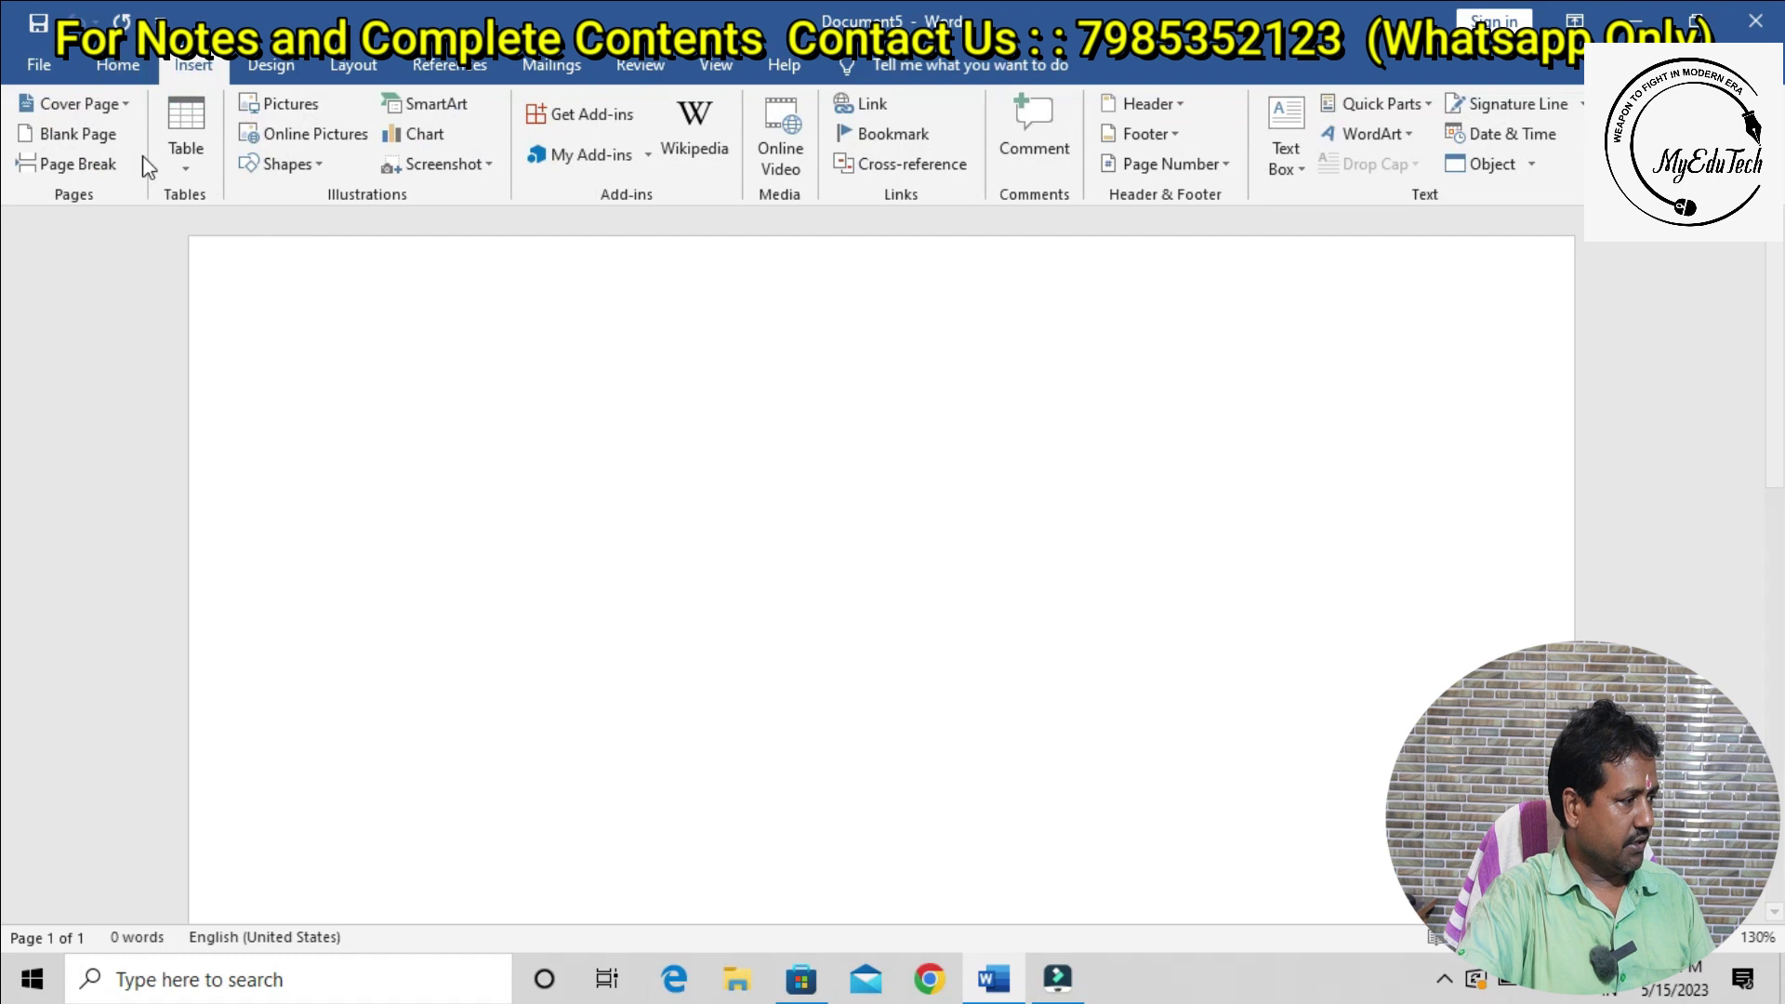
left_click(182, 158)
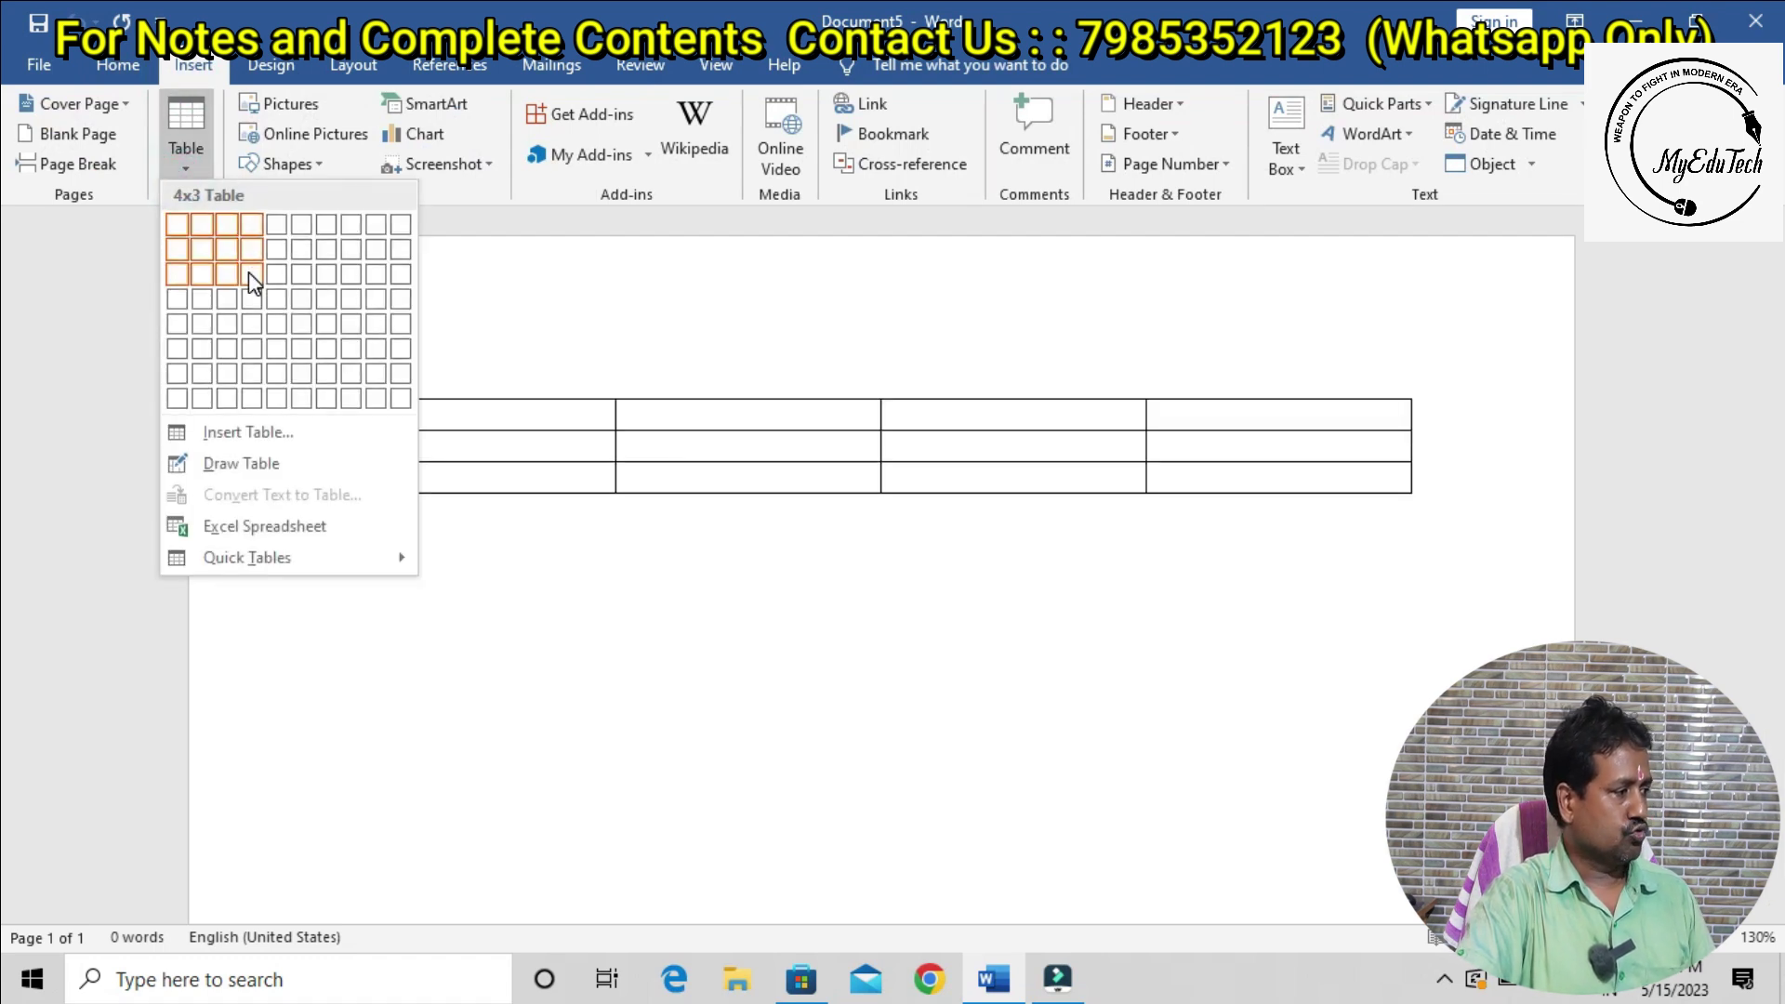
left_click(249, 275)
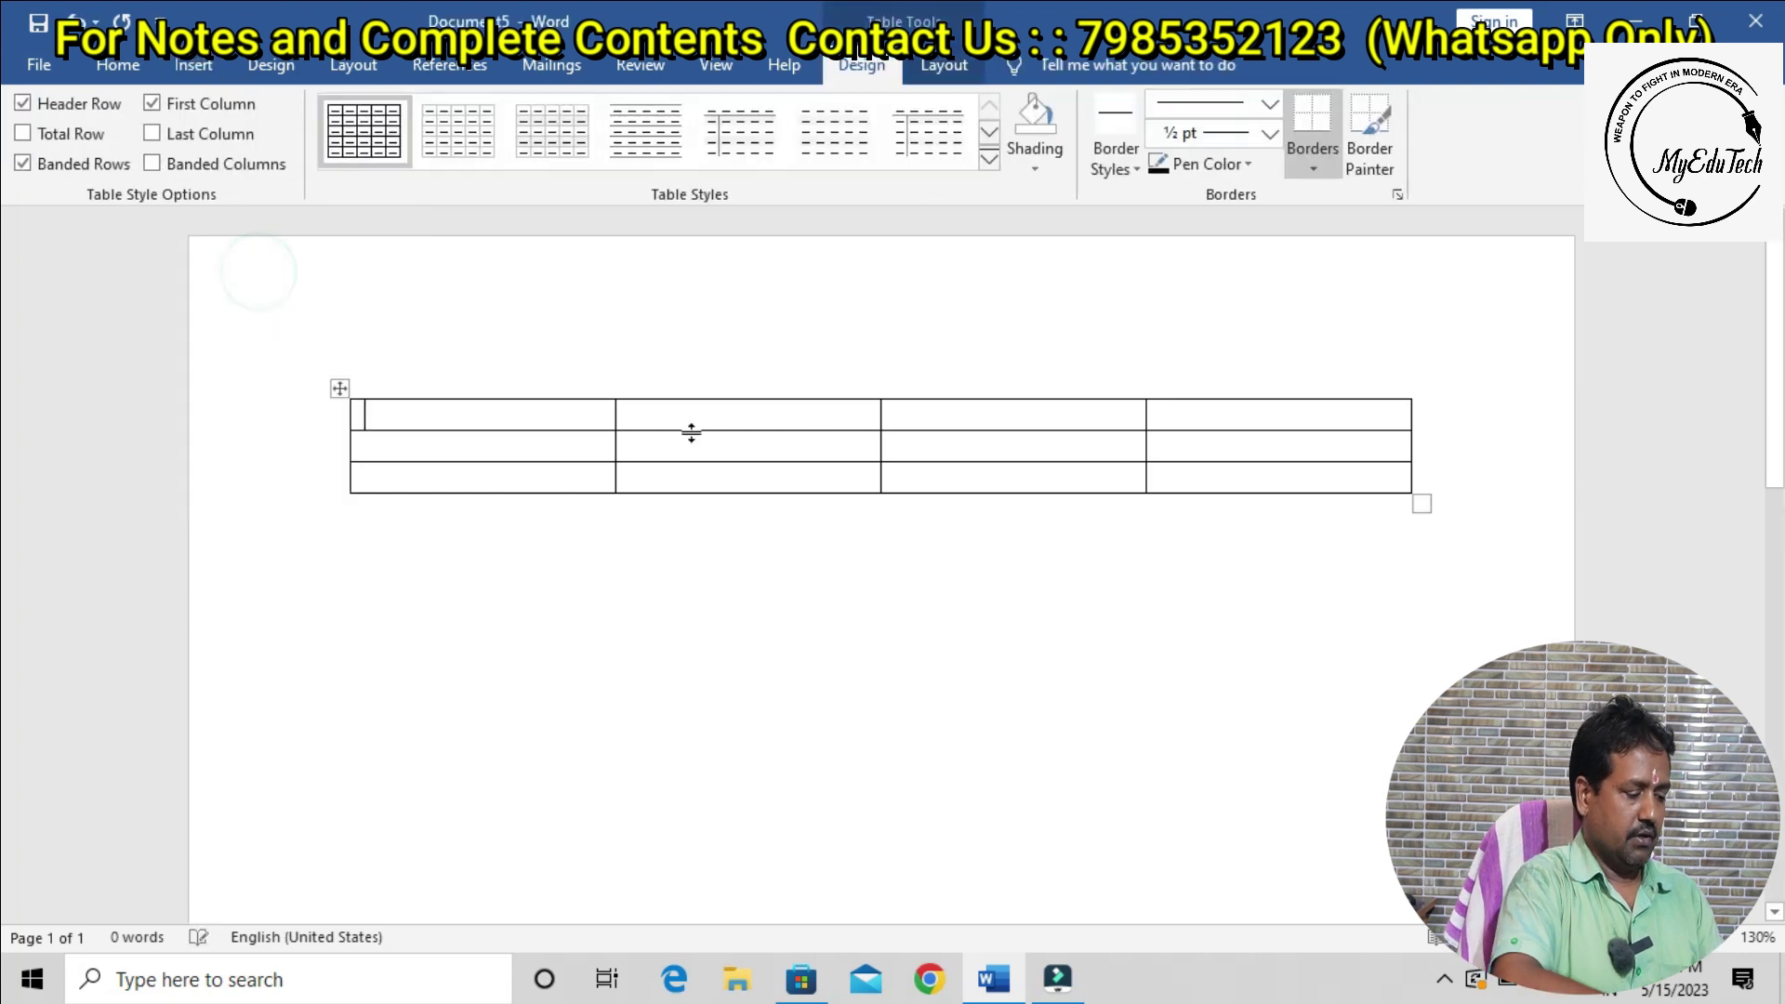
type("Sr no")
key("Tab")
type("Name")
key("Tab")
type("class")
key("Tab")
type("marks")
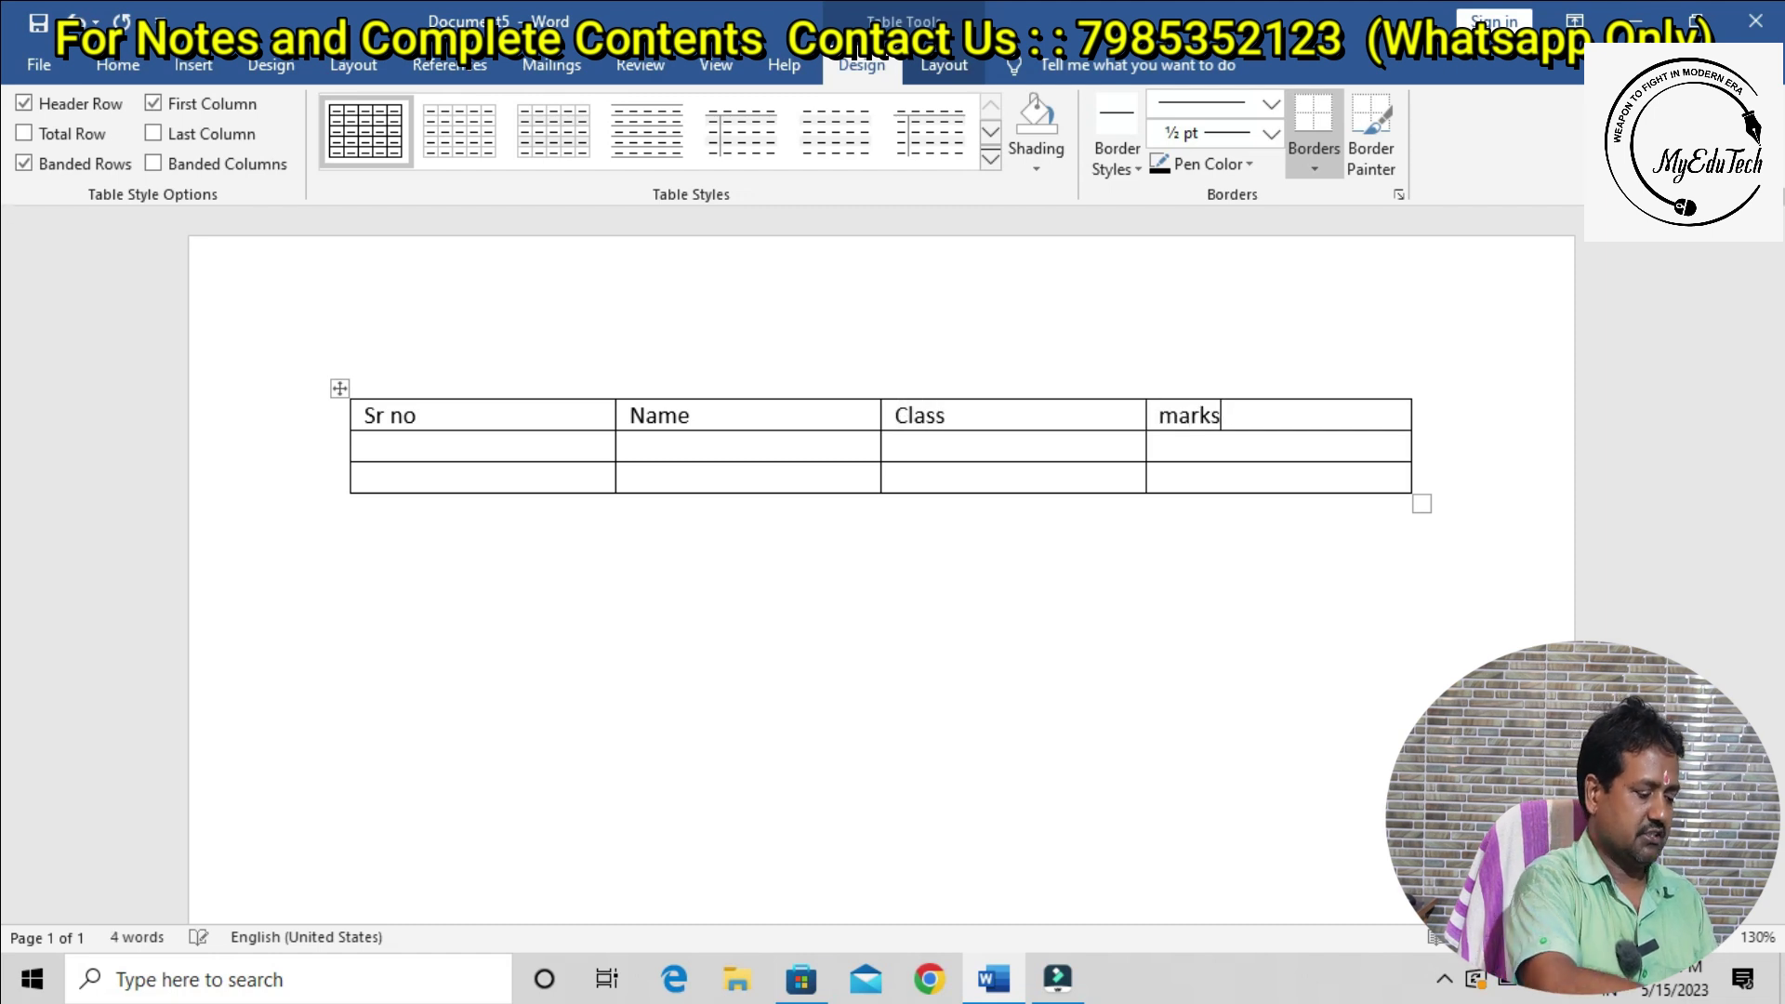
type(" %")
key("Tab")
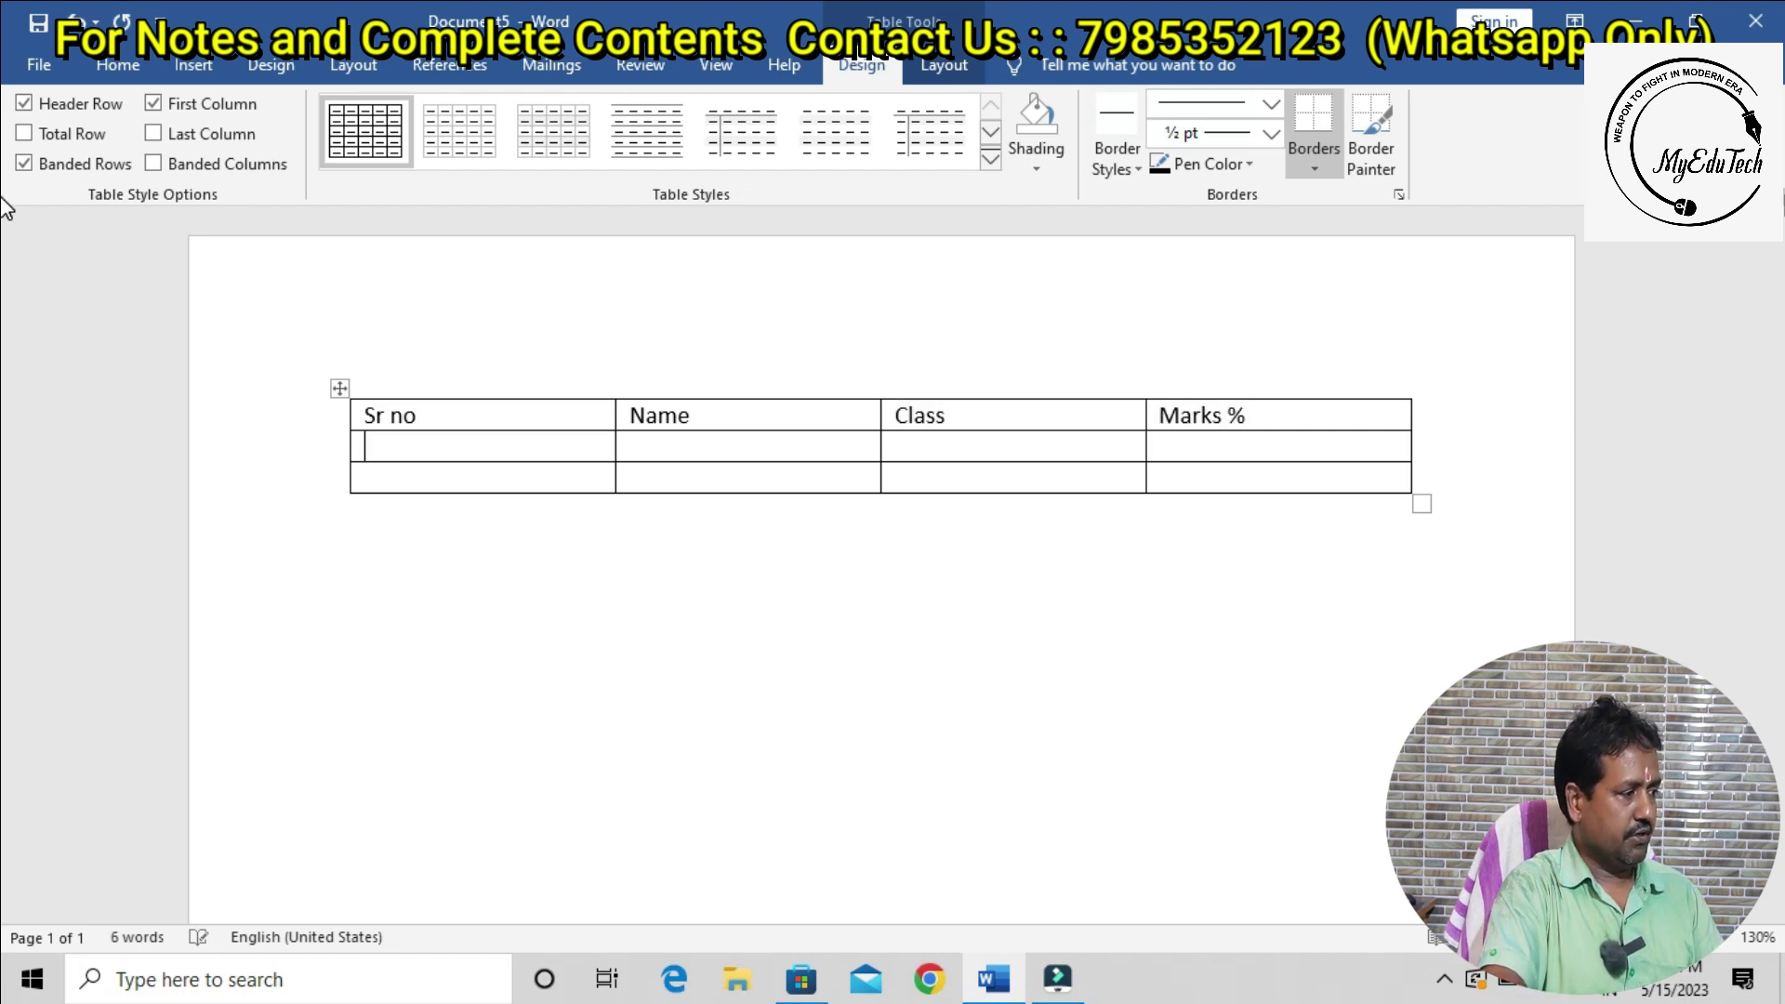
Number the rows 1, 2 and 3 in the Sr no column, adding a third data row to the table
type("1")
key("Down")
type("2")
key("Down")
type("3")
key("BackSpace")
key("Up")
key("Tab")
key("Tab")
key("Tab")
key("Tab")
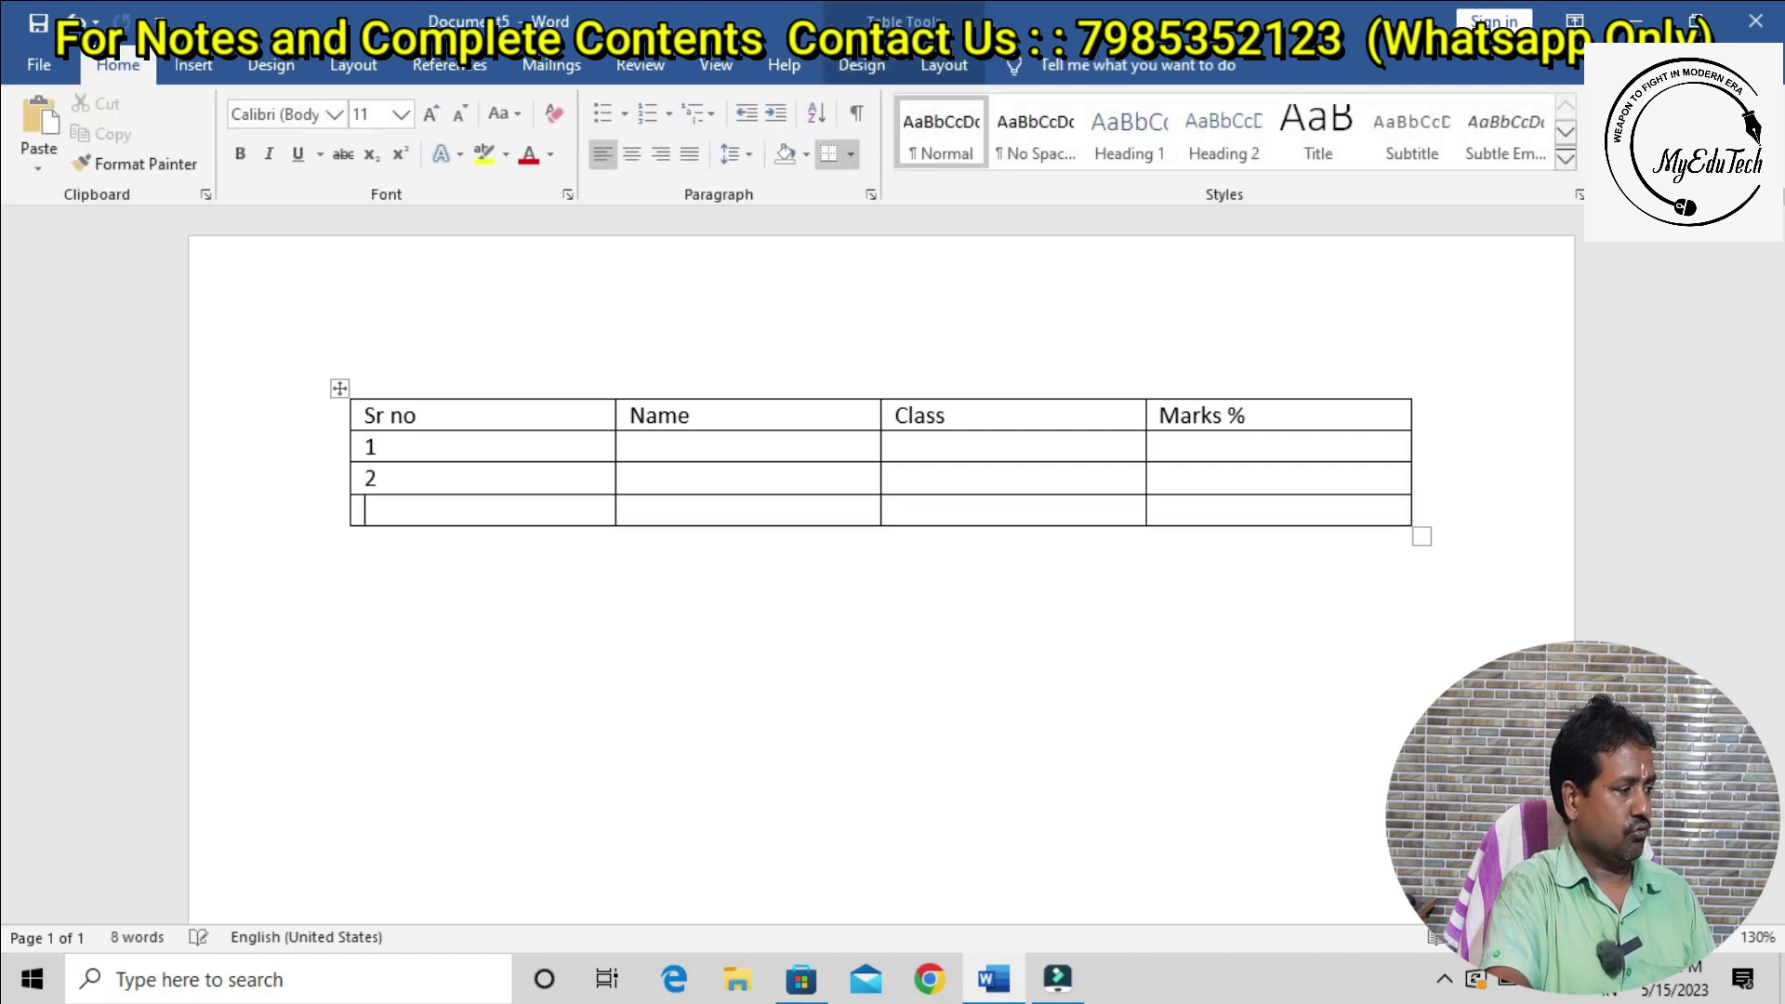
type("3")
Enter a student's first name in each of the three data rows of the Name column
key("Up")
key("Up")
key("Tab")
type("amit")
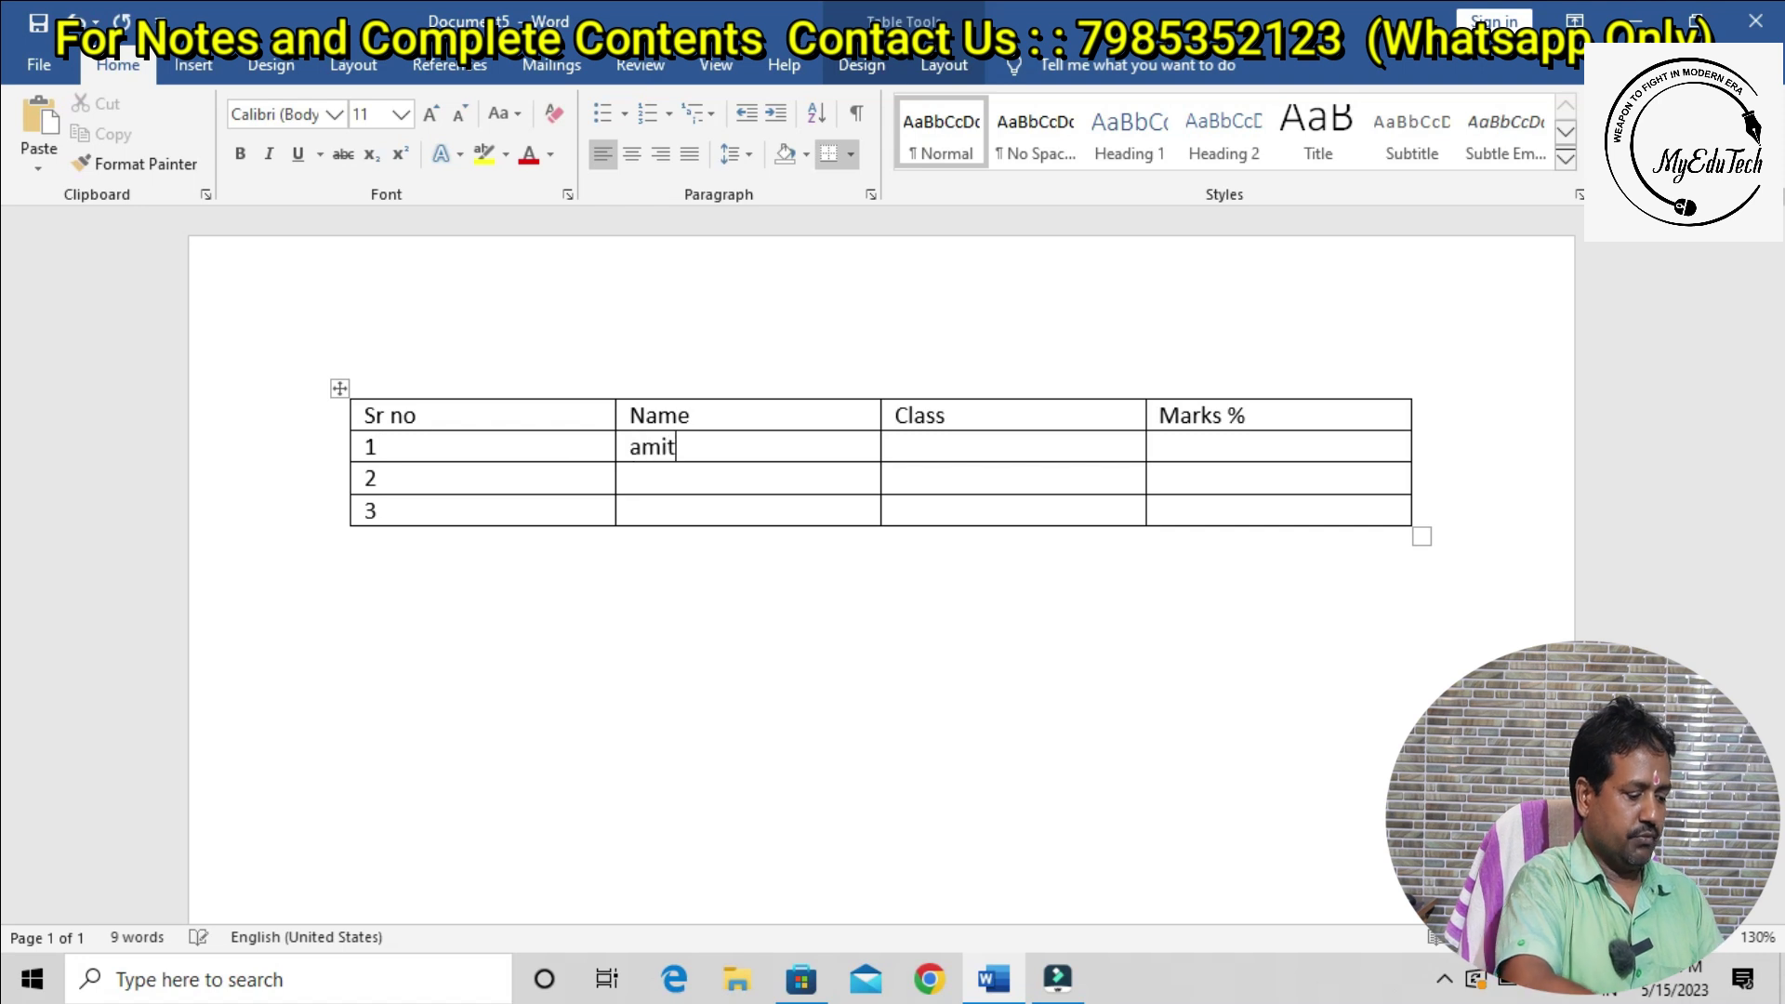
key("Down")
type("sumit")
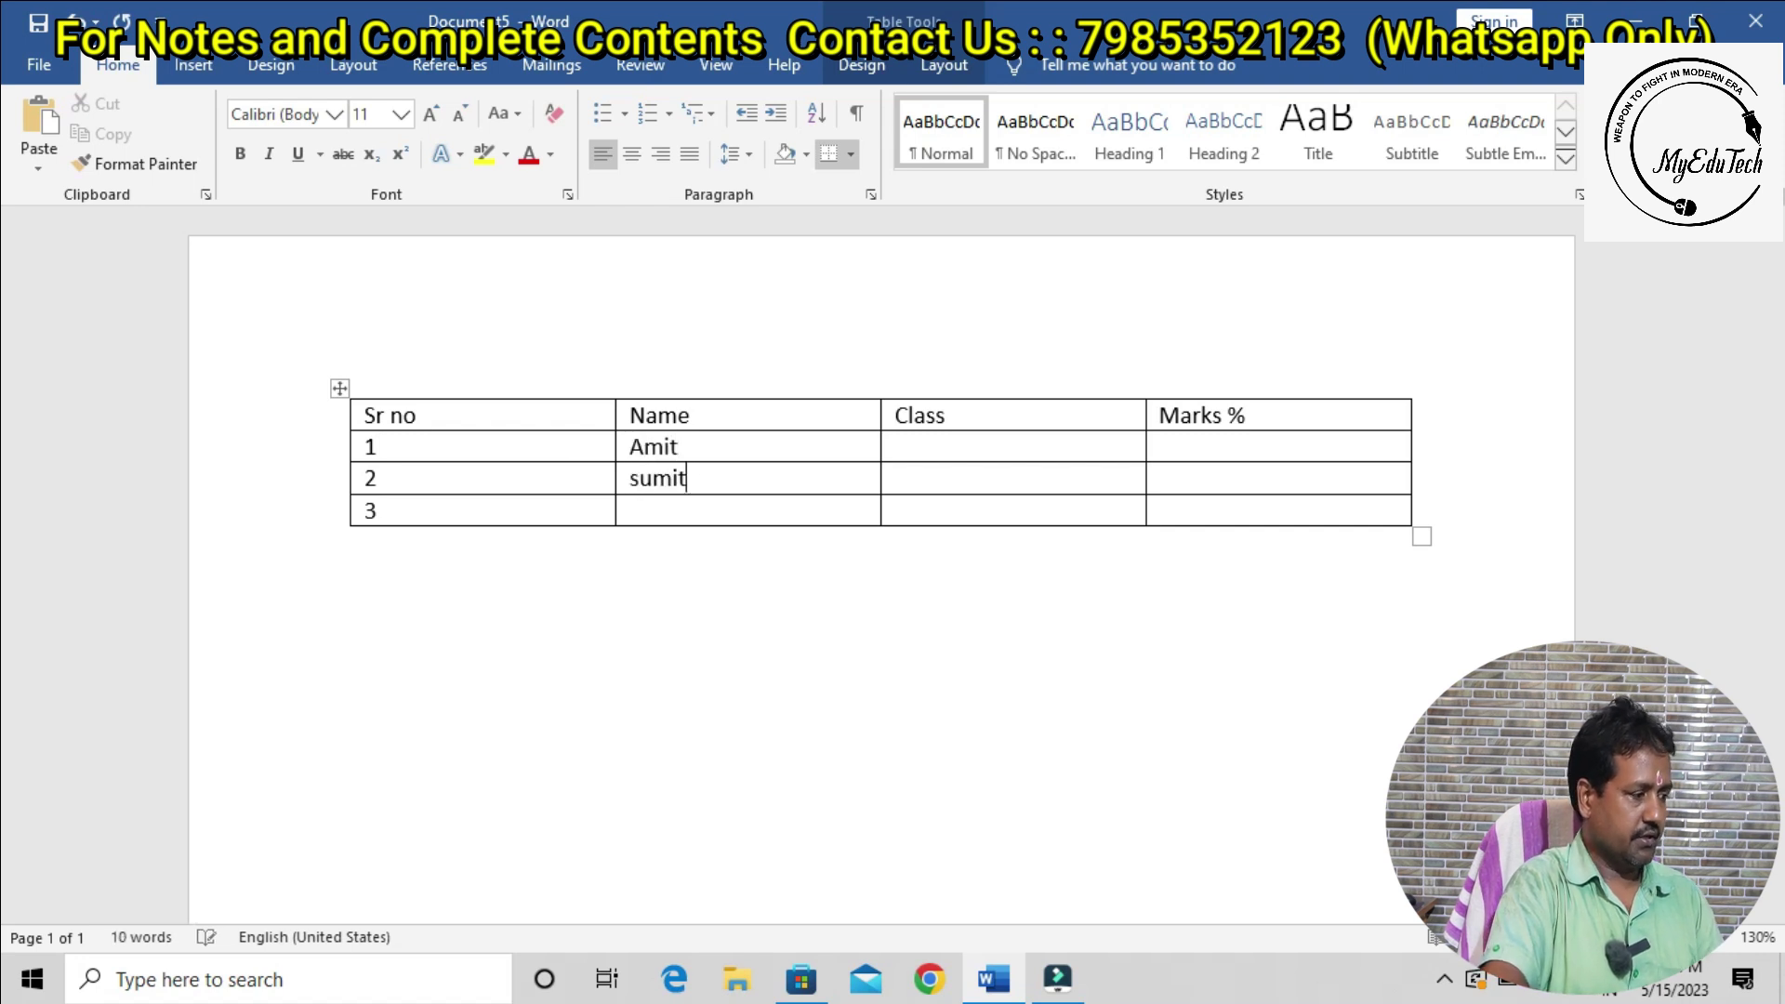
key("Down")
type("ranjan")
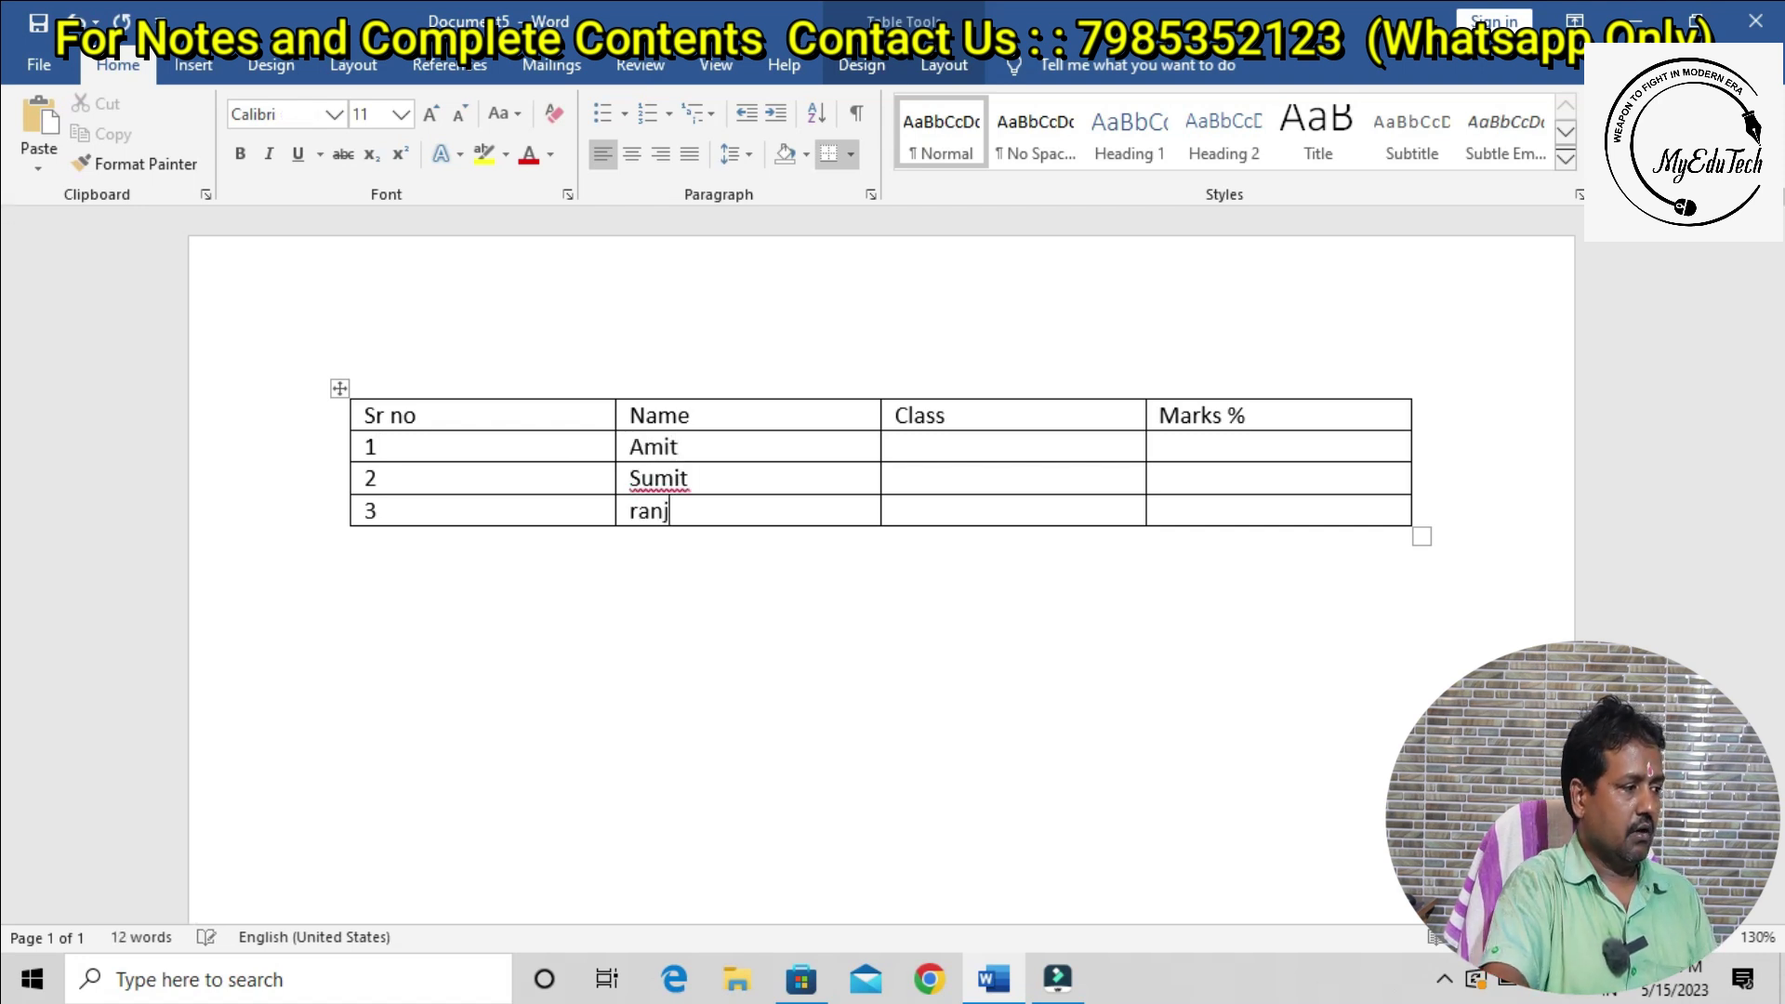
Fill the Class column with 2, 3 and 2 for the three students
key("Up")
key("Tab")
key("Up")
type("2")
key("Down")
type("34")
key("Down")
key("BackSpace")
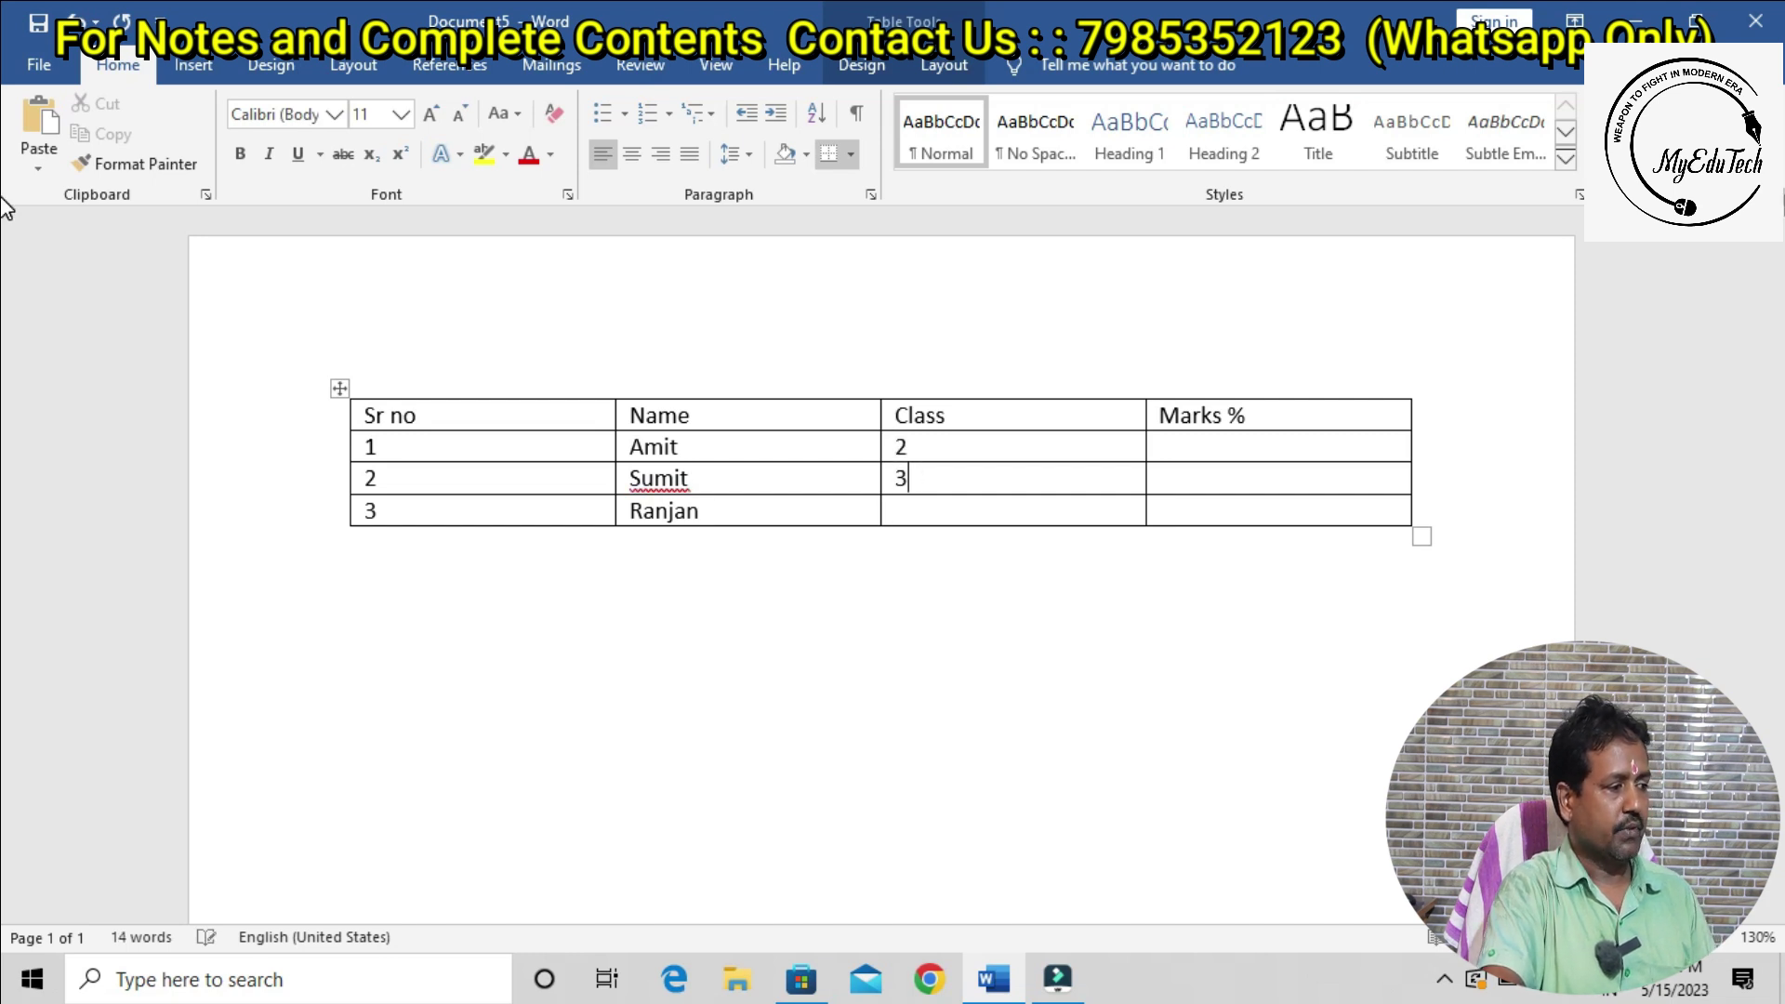
key("Down")
type("2")
Fill the Marks % column with 67, 87 and 77, and add two blank lines below the table
key("Up")
key("Up")
key("Tab")
type("67")
key("Down")
type("87")
key("Down")
type("77")
key("Down")
key("Up")
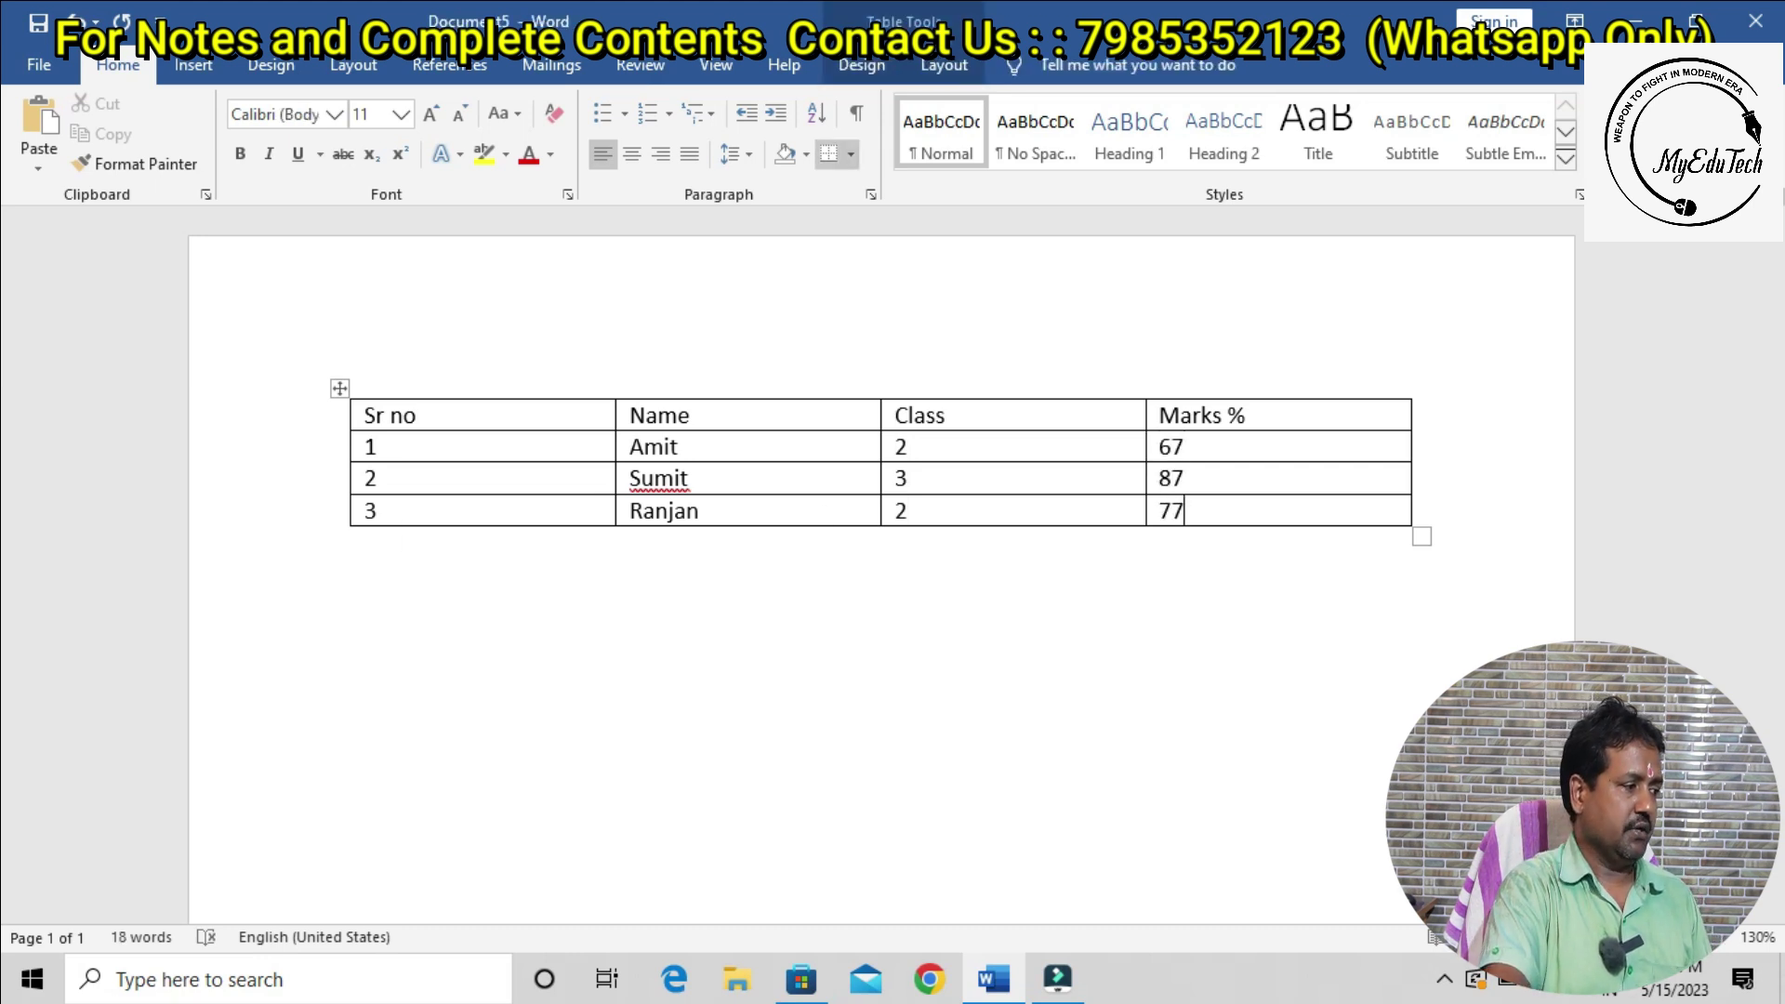
key("Down")
key("Return")
key("Return")
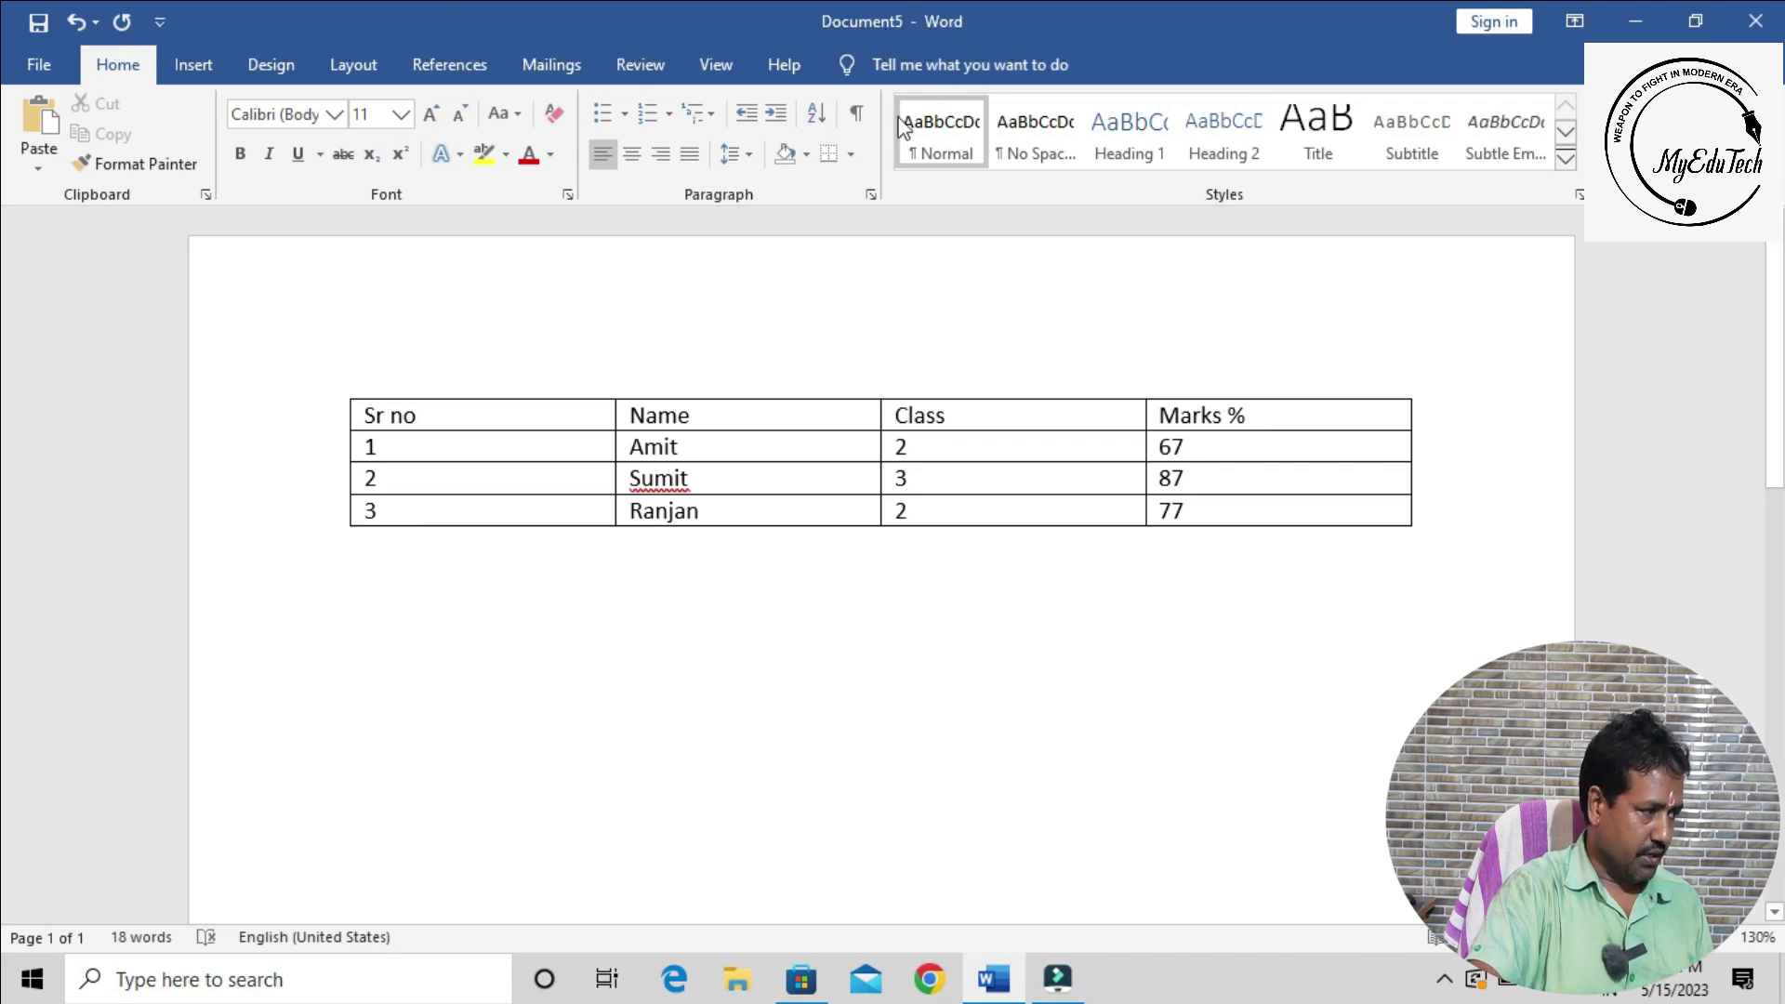
Make the table's header row bold
left_click(253, 414)
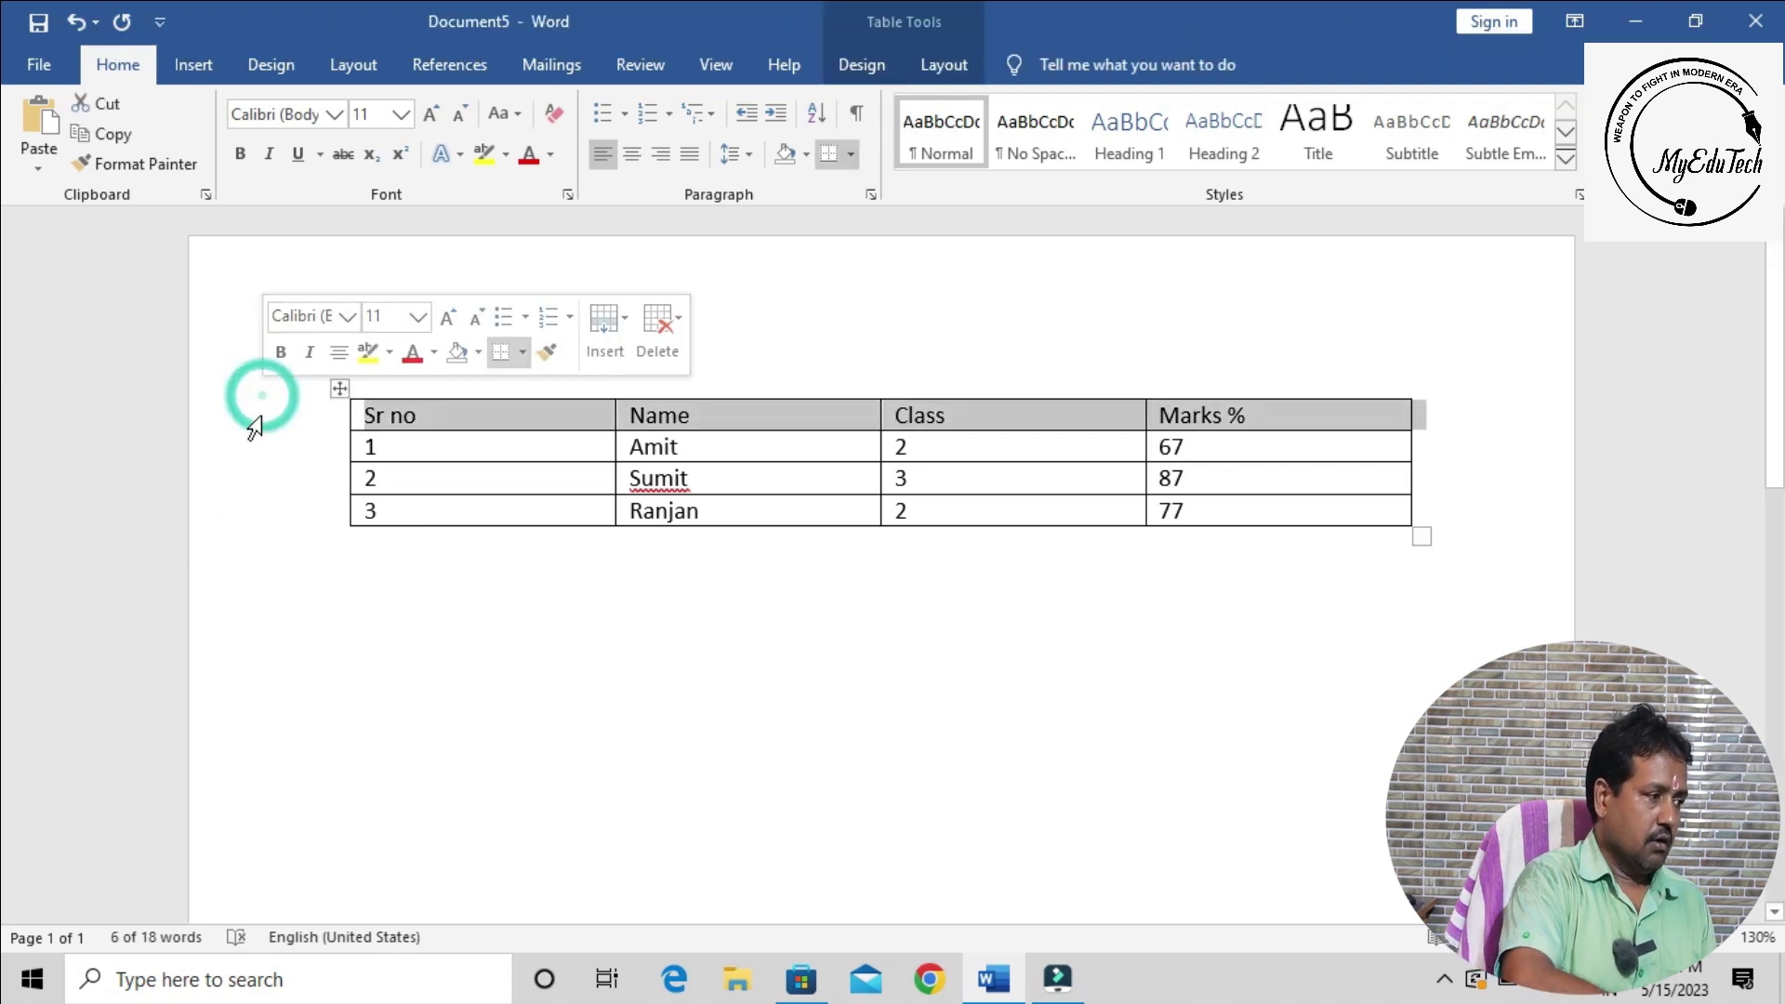
key("ctrl+b")
key("Down")
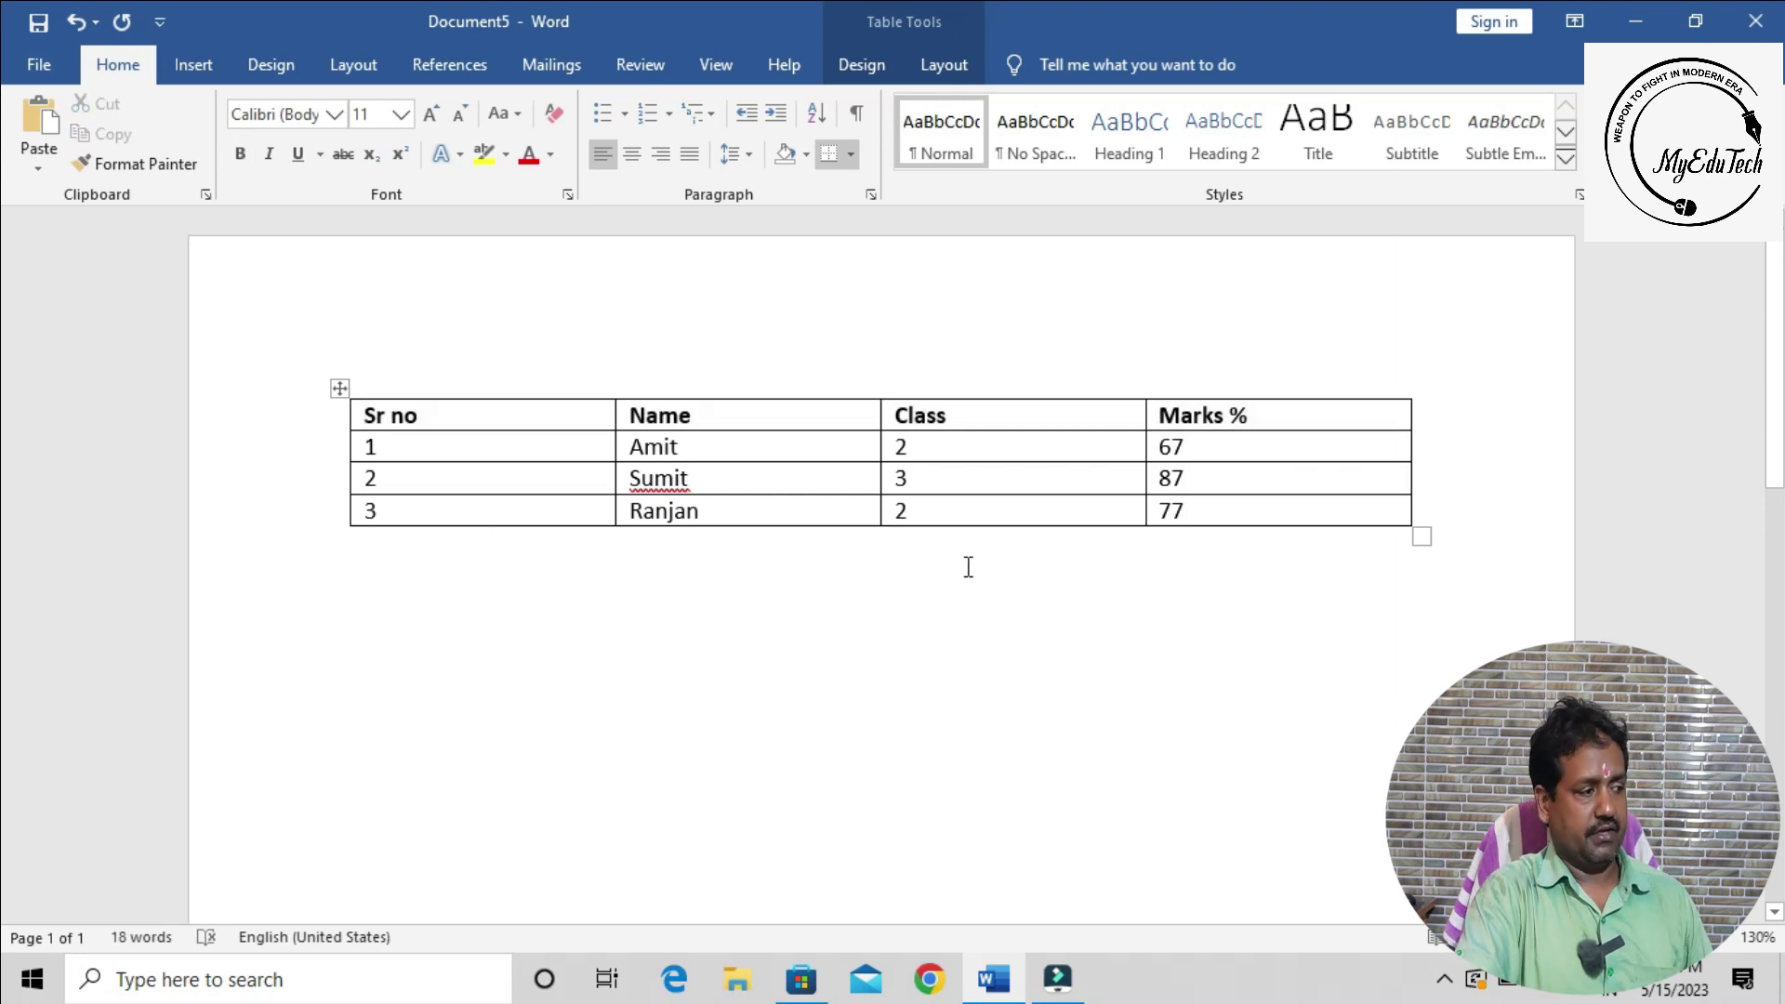
scroll(972, 569, "down", 1)
scroll(977, 571, "up", 1)
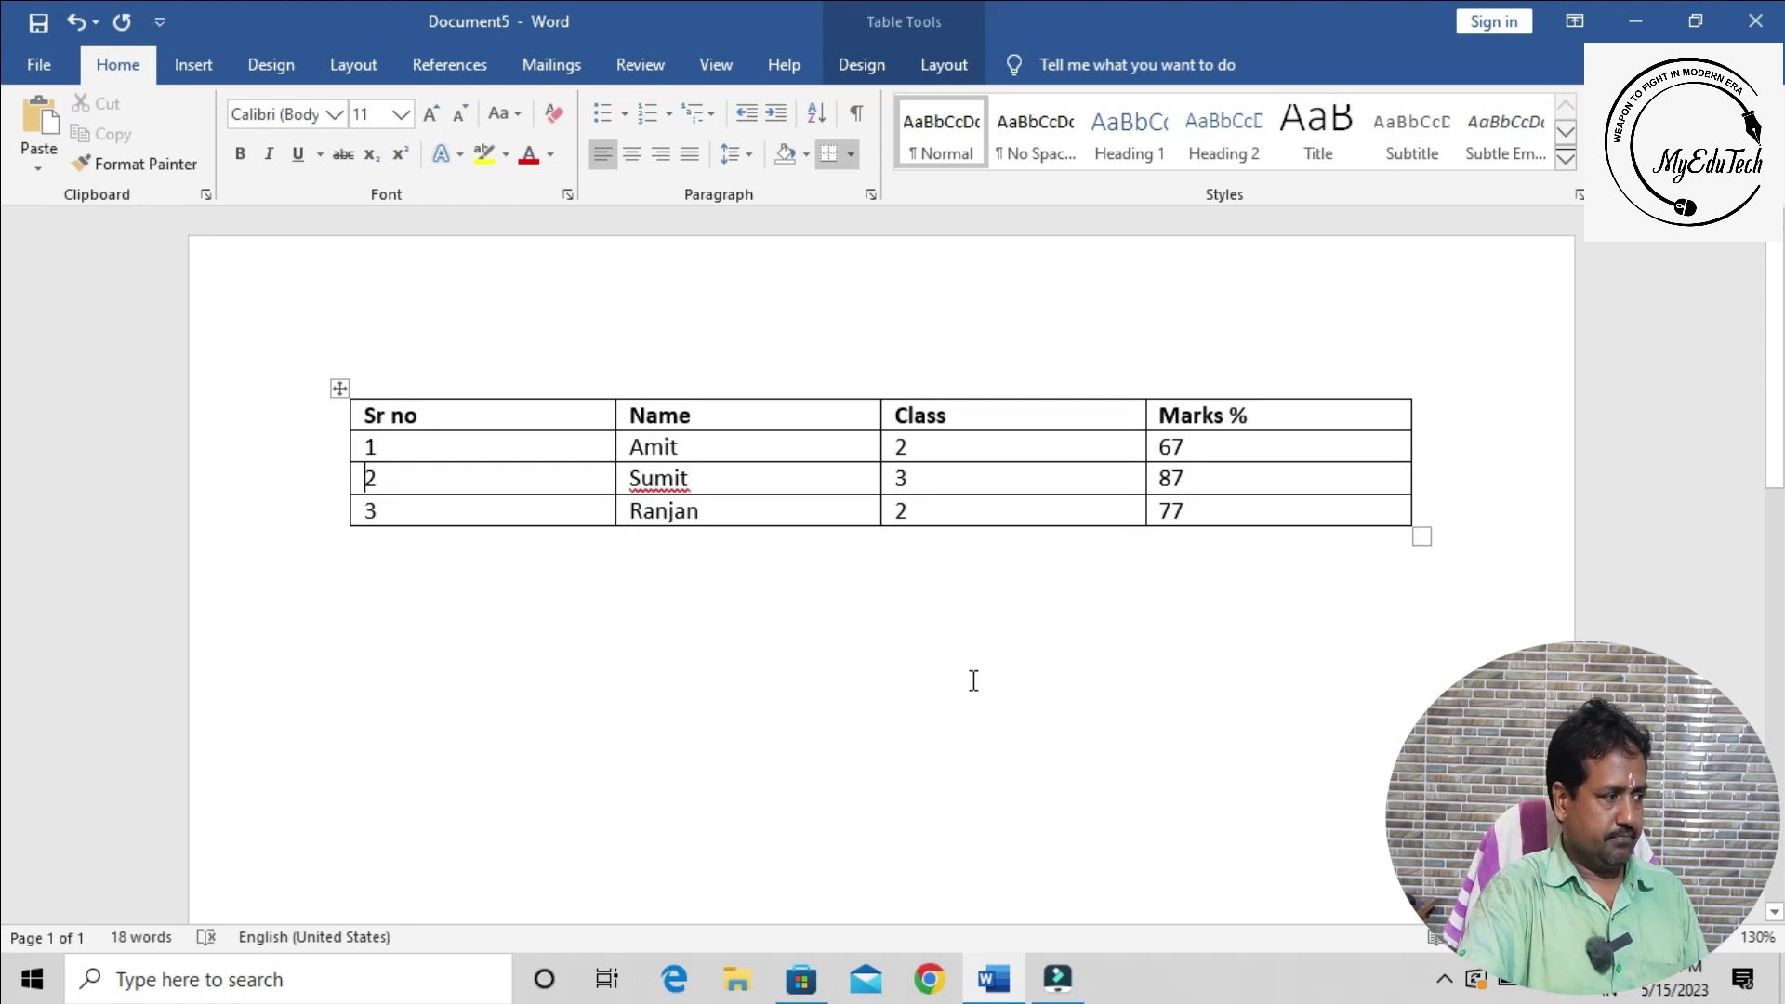
Add blank lines below the table until the insertion point reaches a second page
left_click(1006, 616)
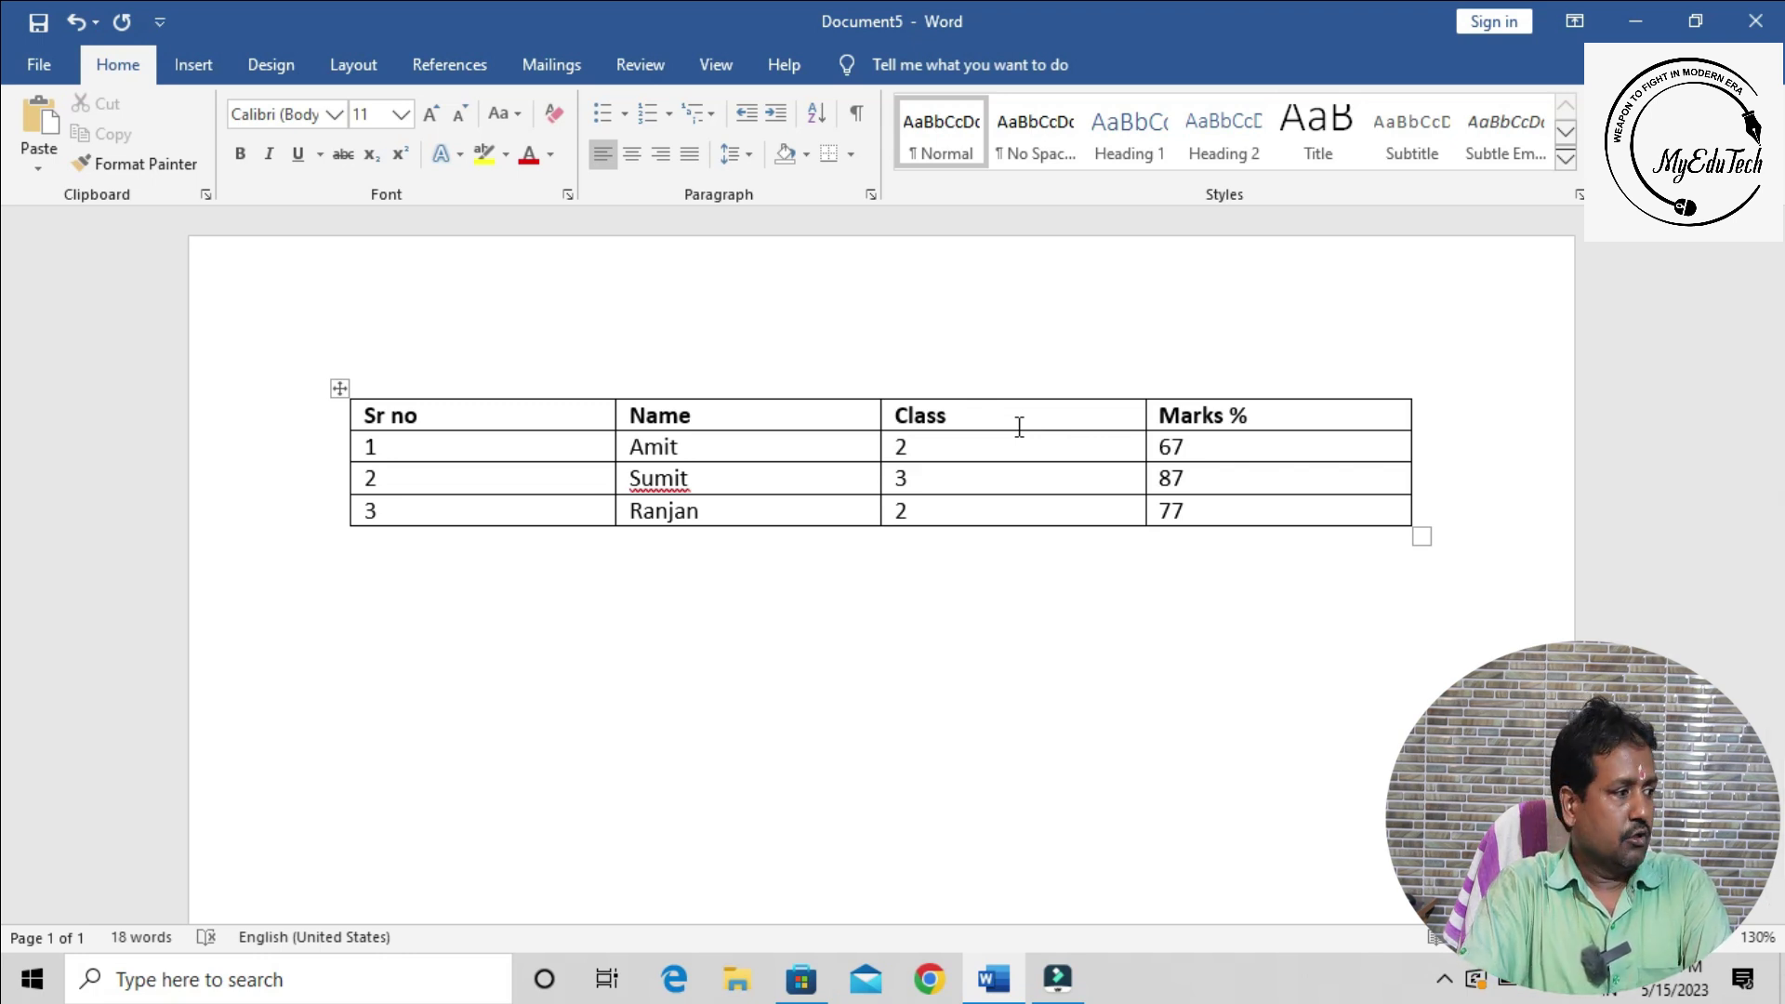
left_click(916, 593)
left_click(830, 646)
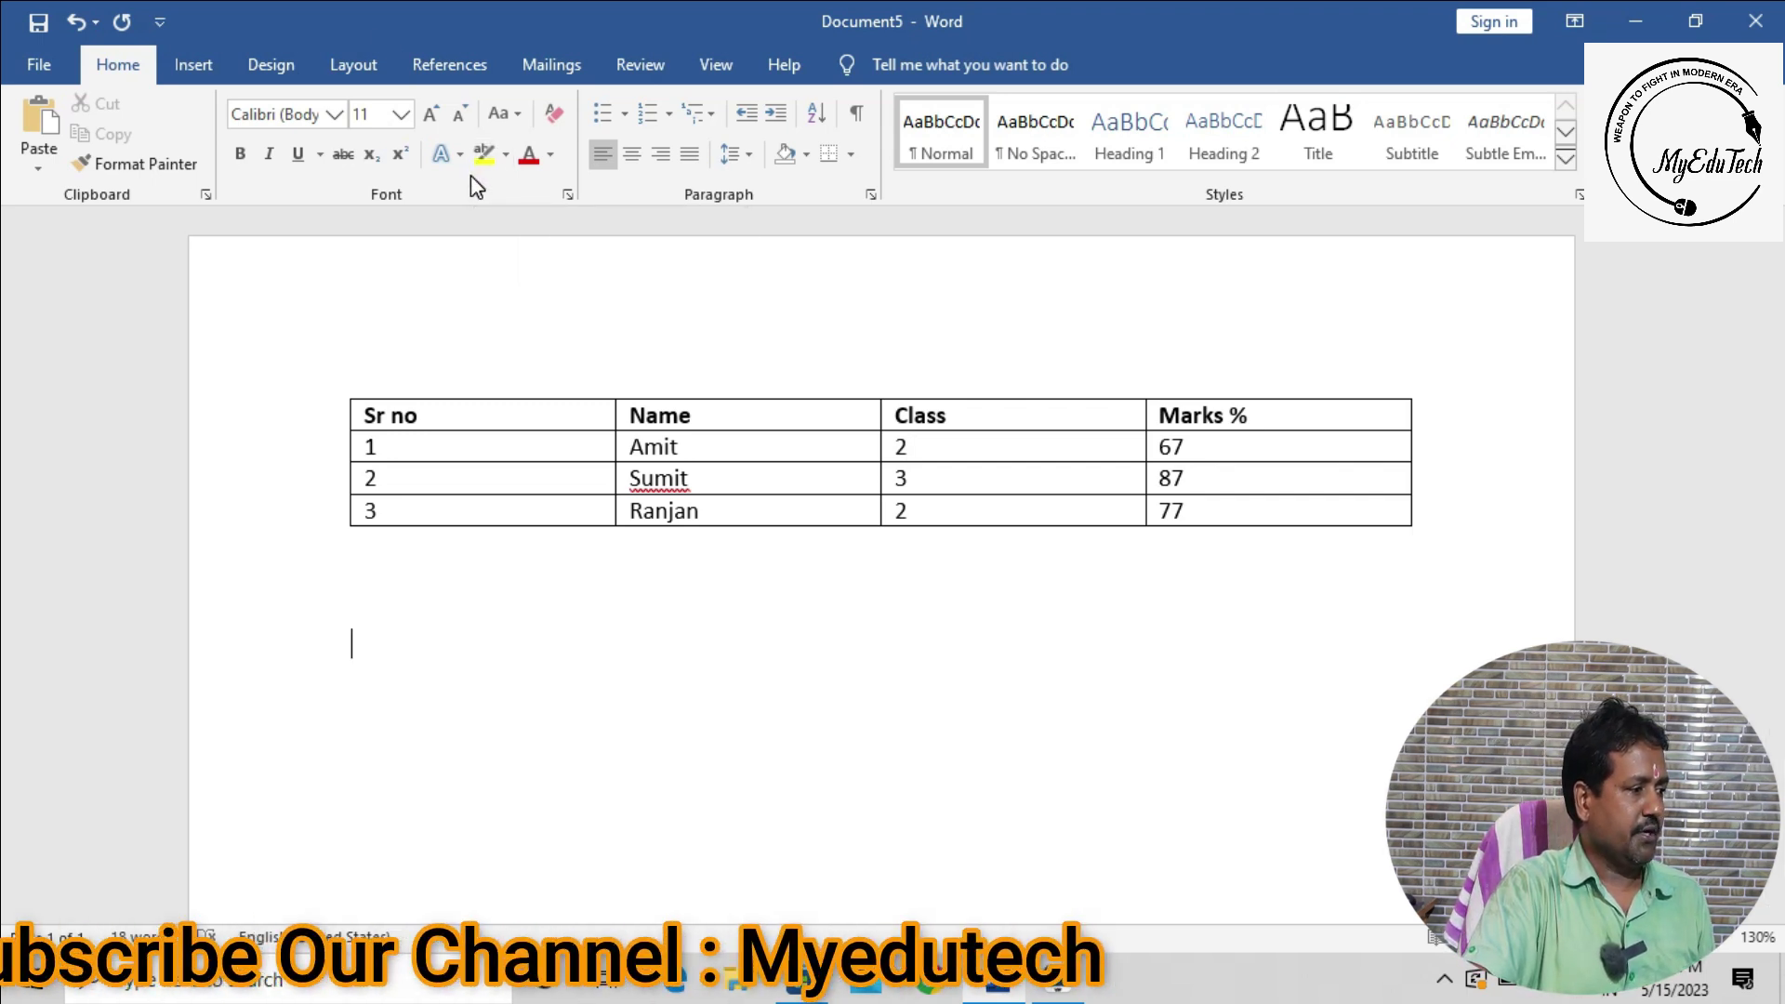
left_click(853, 638)
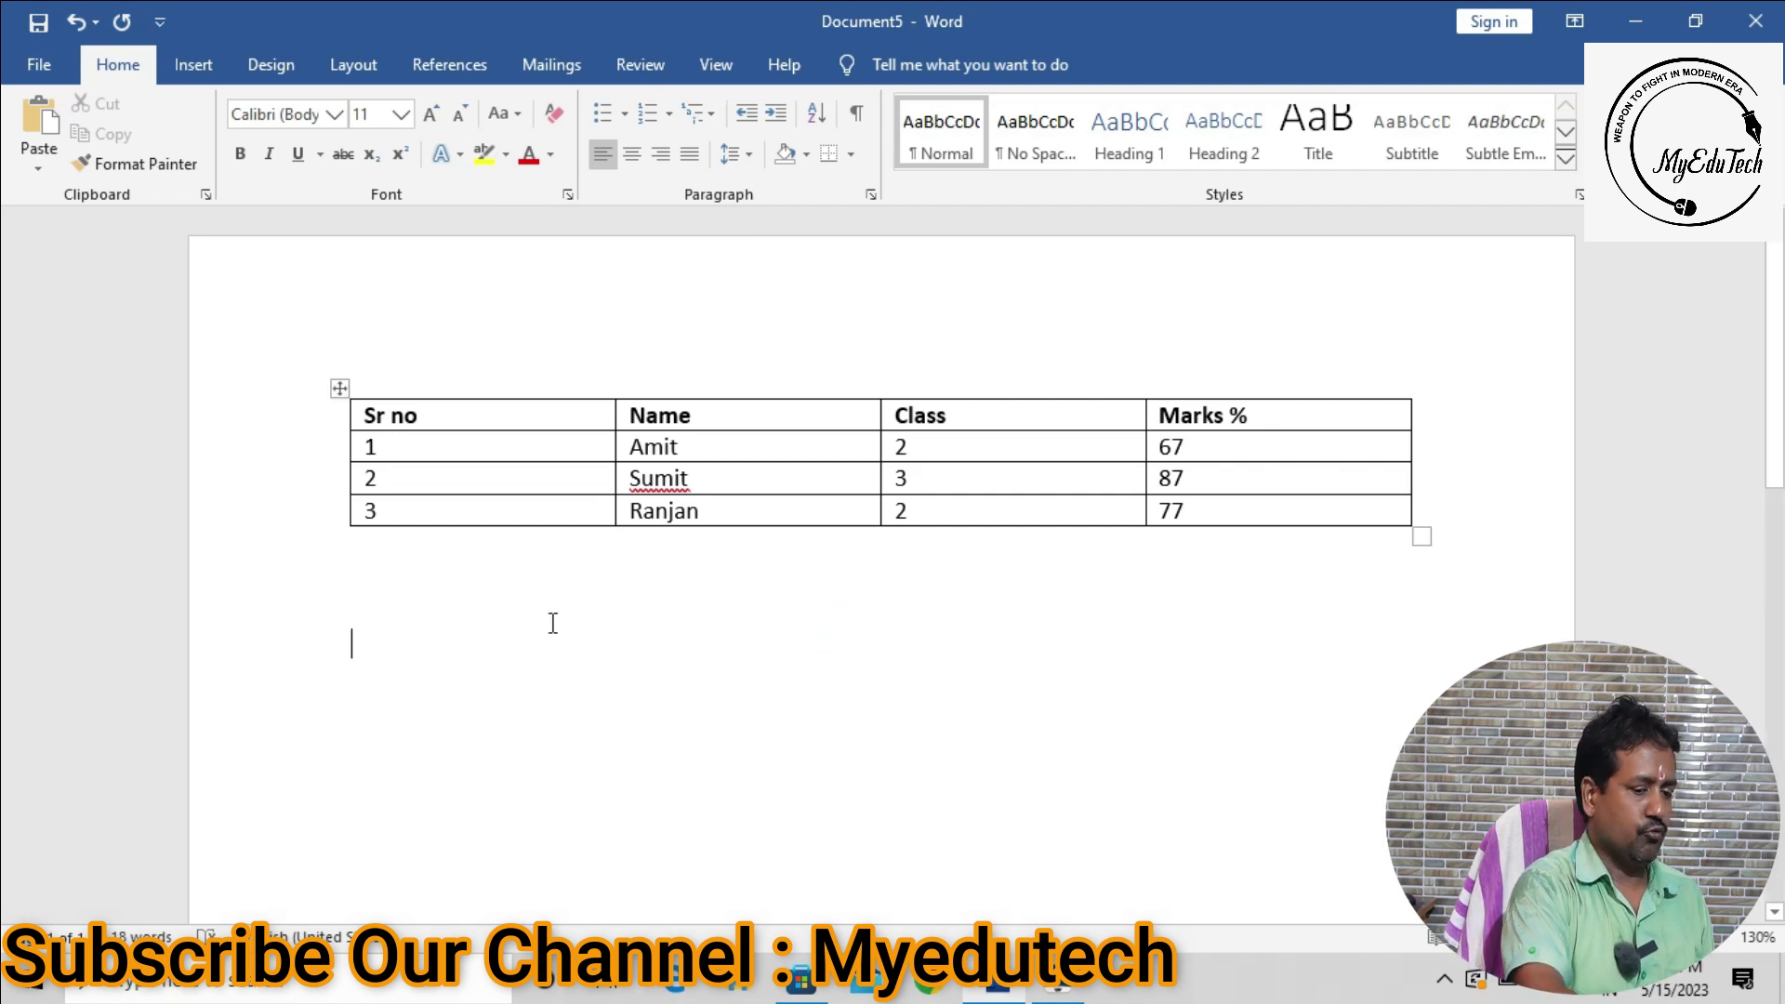
key("Return")
key("Return")
key("Return")
key("Return")
key("Return")
key("Return")
key("Return")
key("Return")
key("Return")
key("Return")
key("Return")
key("Return")
key("Return")
key("Return")
key("Return")
key("Return")
key("Return")
key("Return")
key("Return")
key("Return")
key("Return")
key("Return")
key("Return")
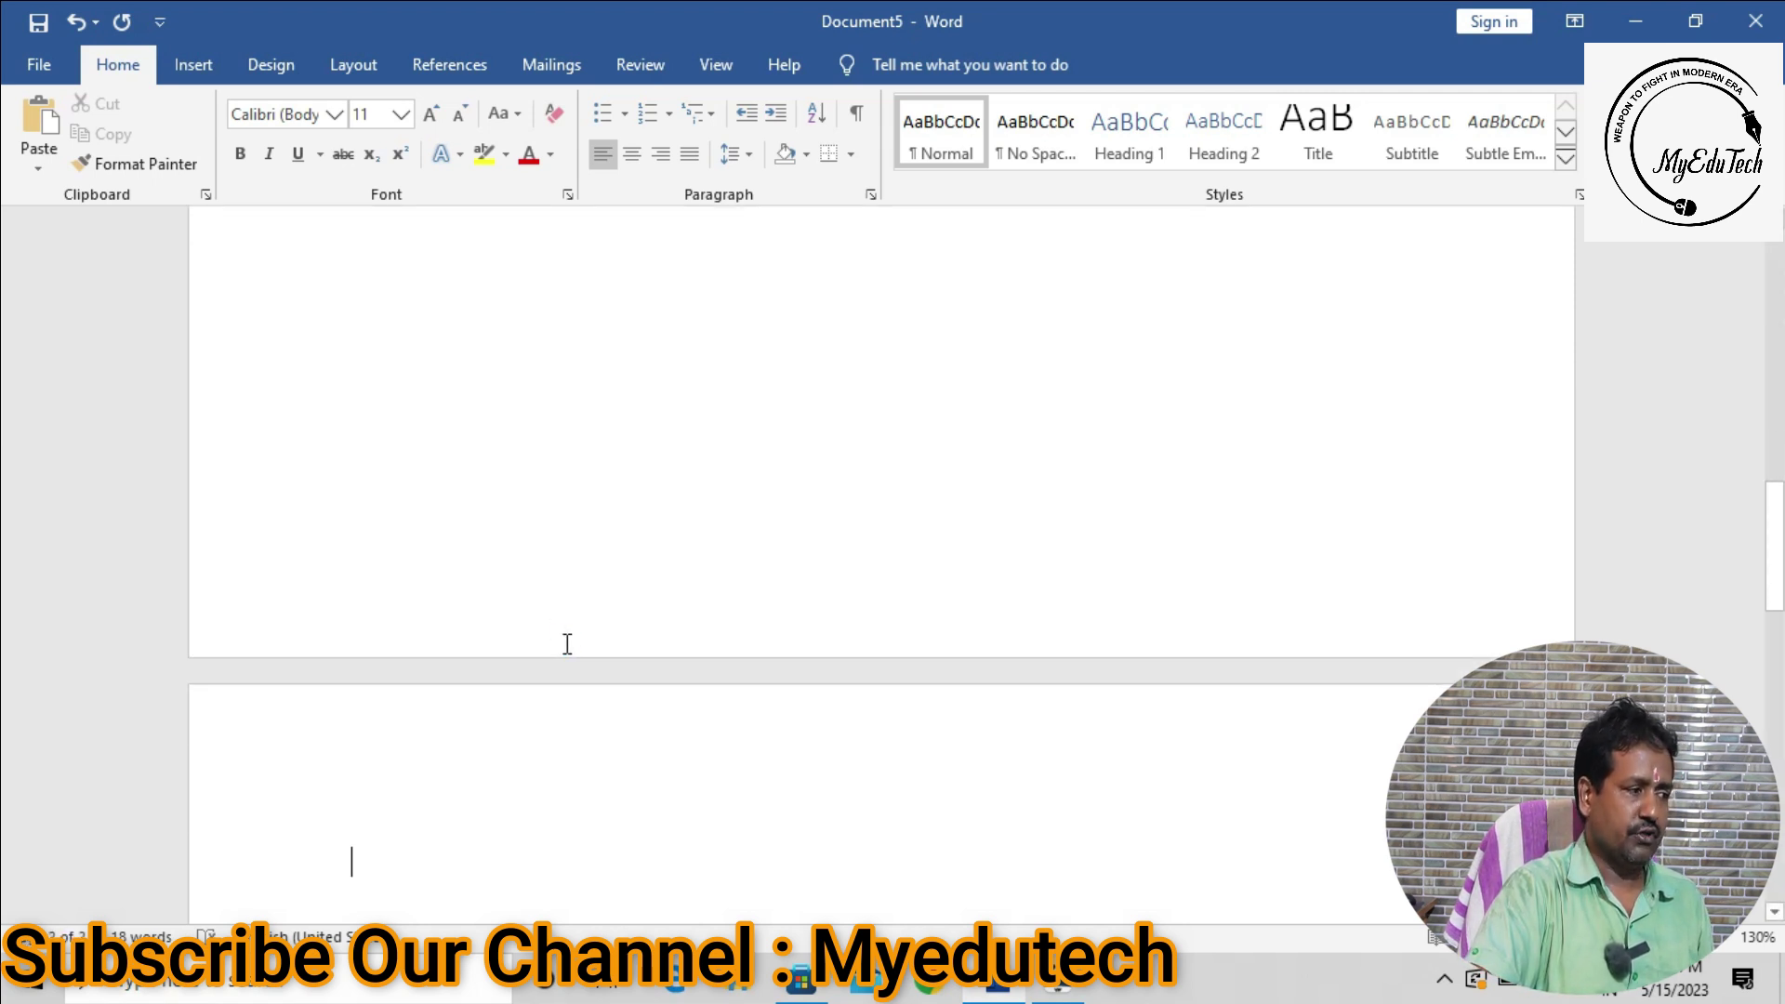
scroll(568, 643, "down", 7)
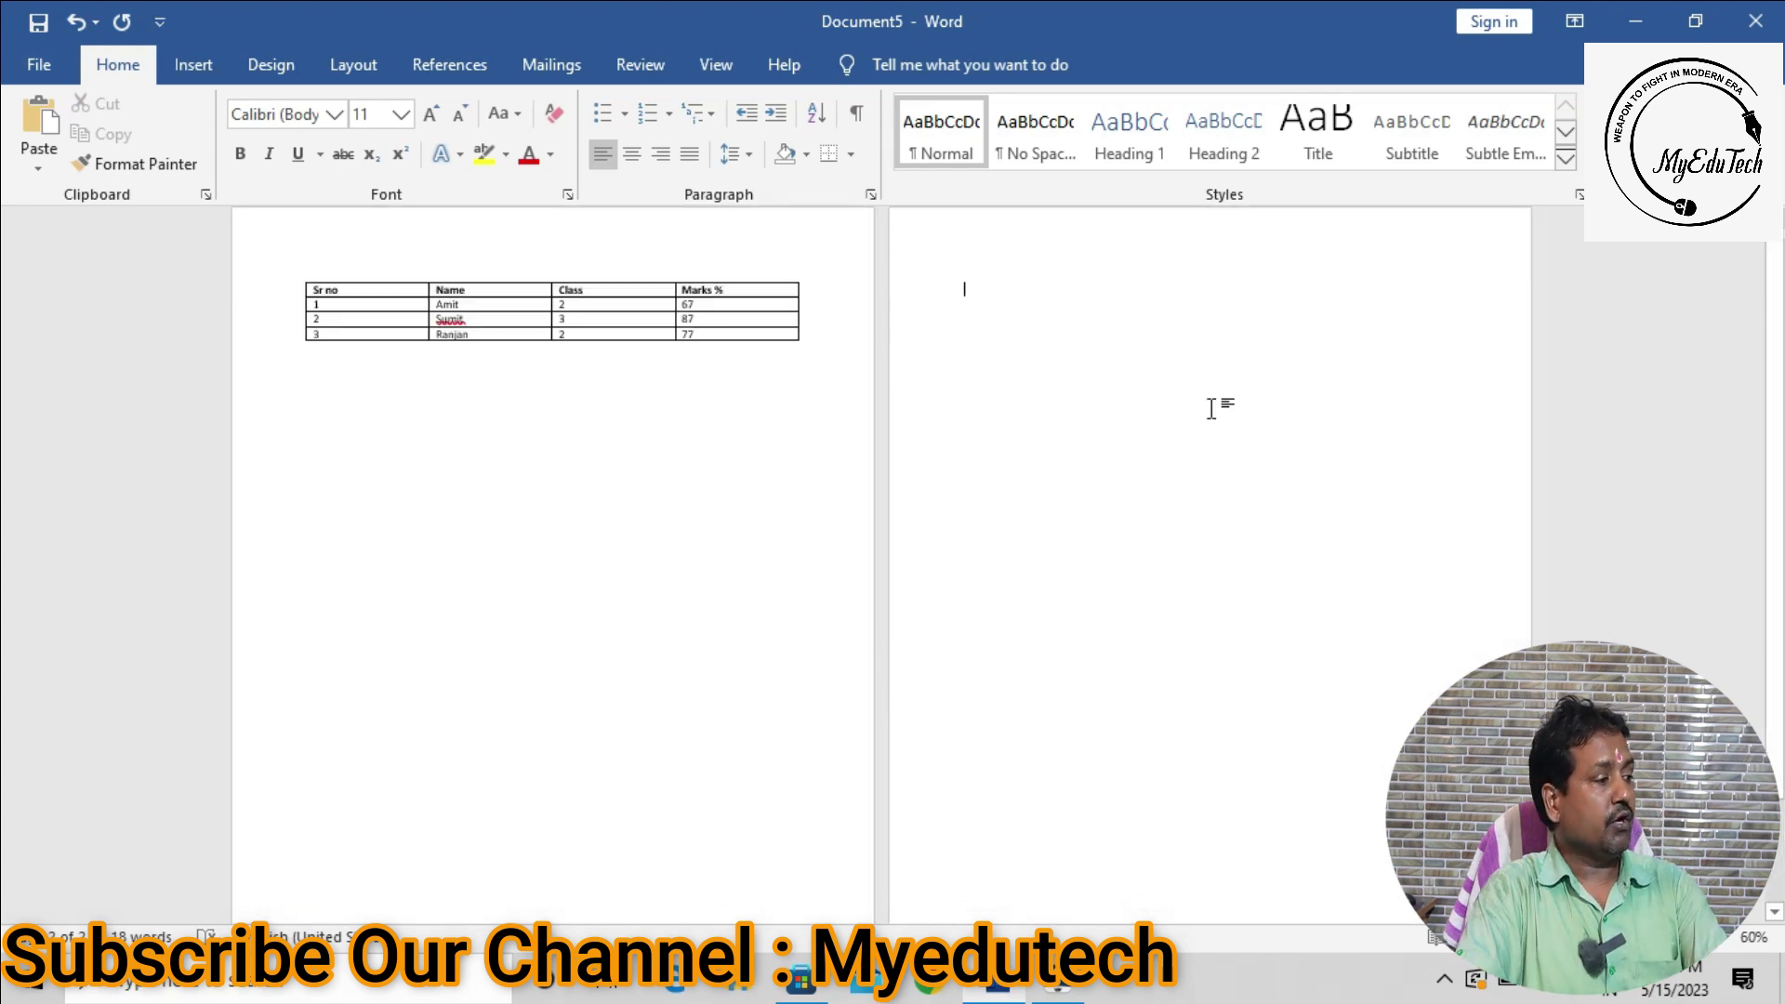
Insert several more blank lines at the start of the second page
key("Return")
key("Return")
key("Return")
key("Return")
key("Return")
key("Return")
key("Return")
key("Return")
key("Return")
key("Return")
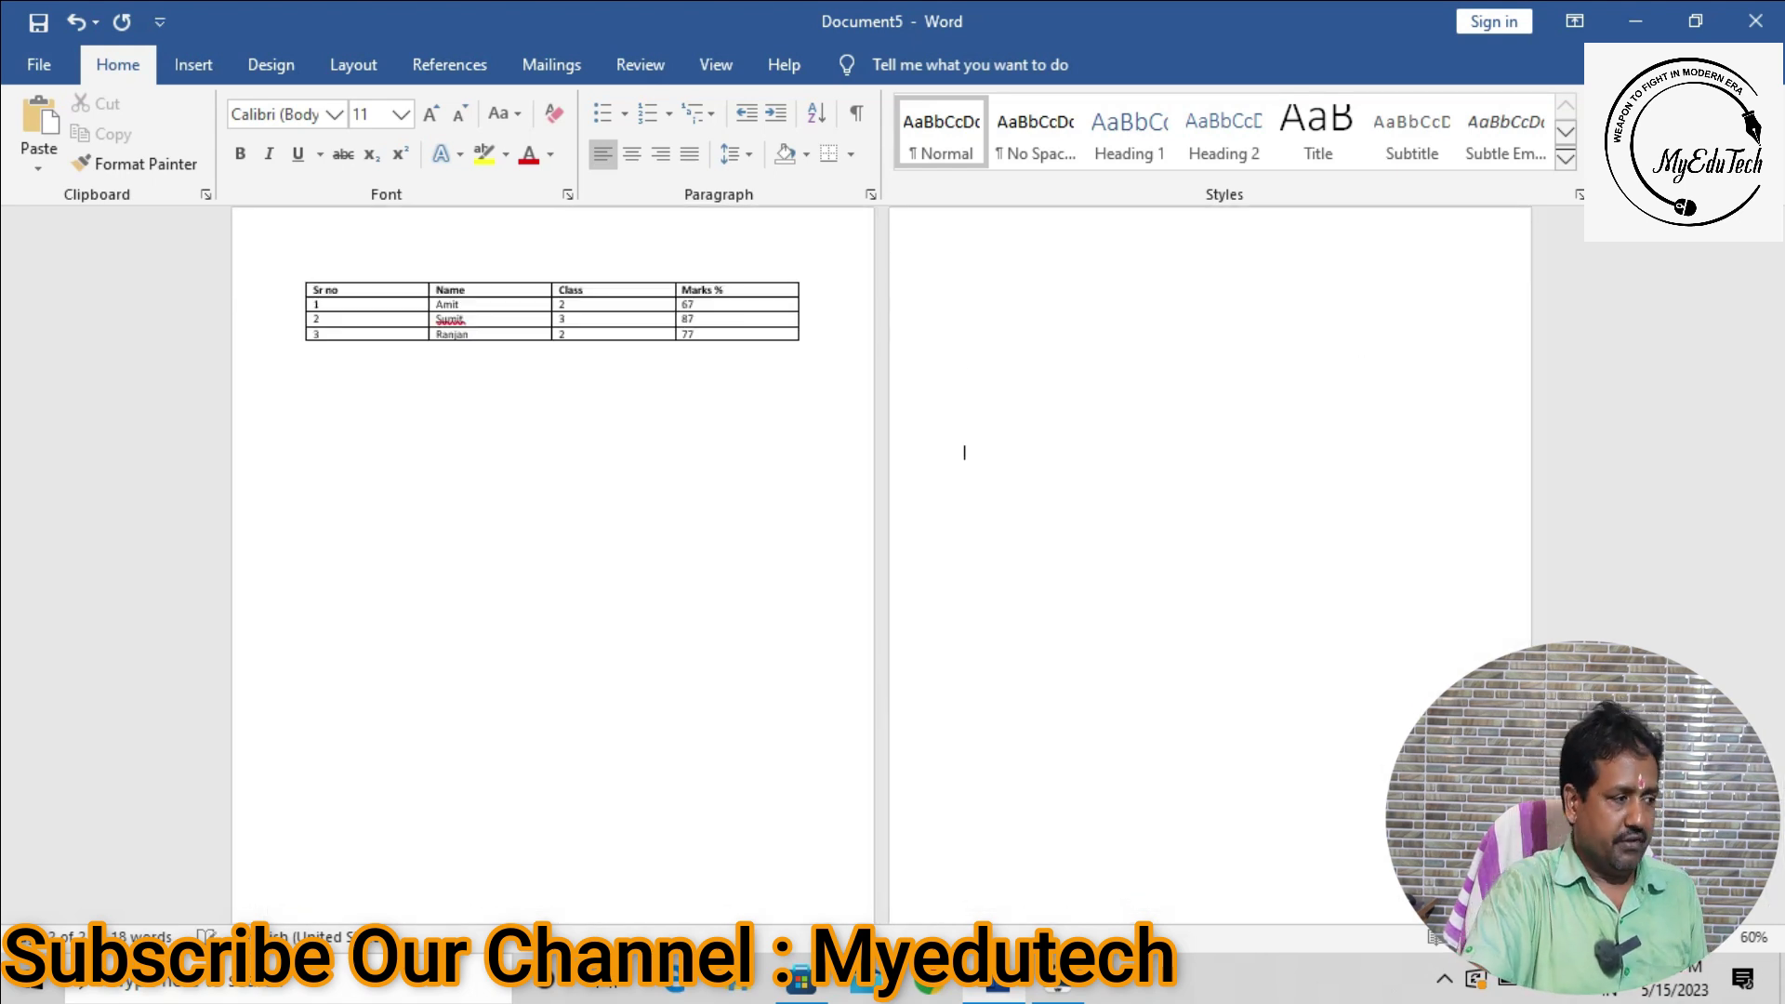
Draw a wide text box across the upper part of the blank second page
left_click(786, 444)
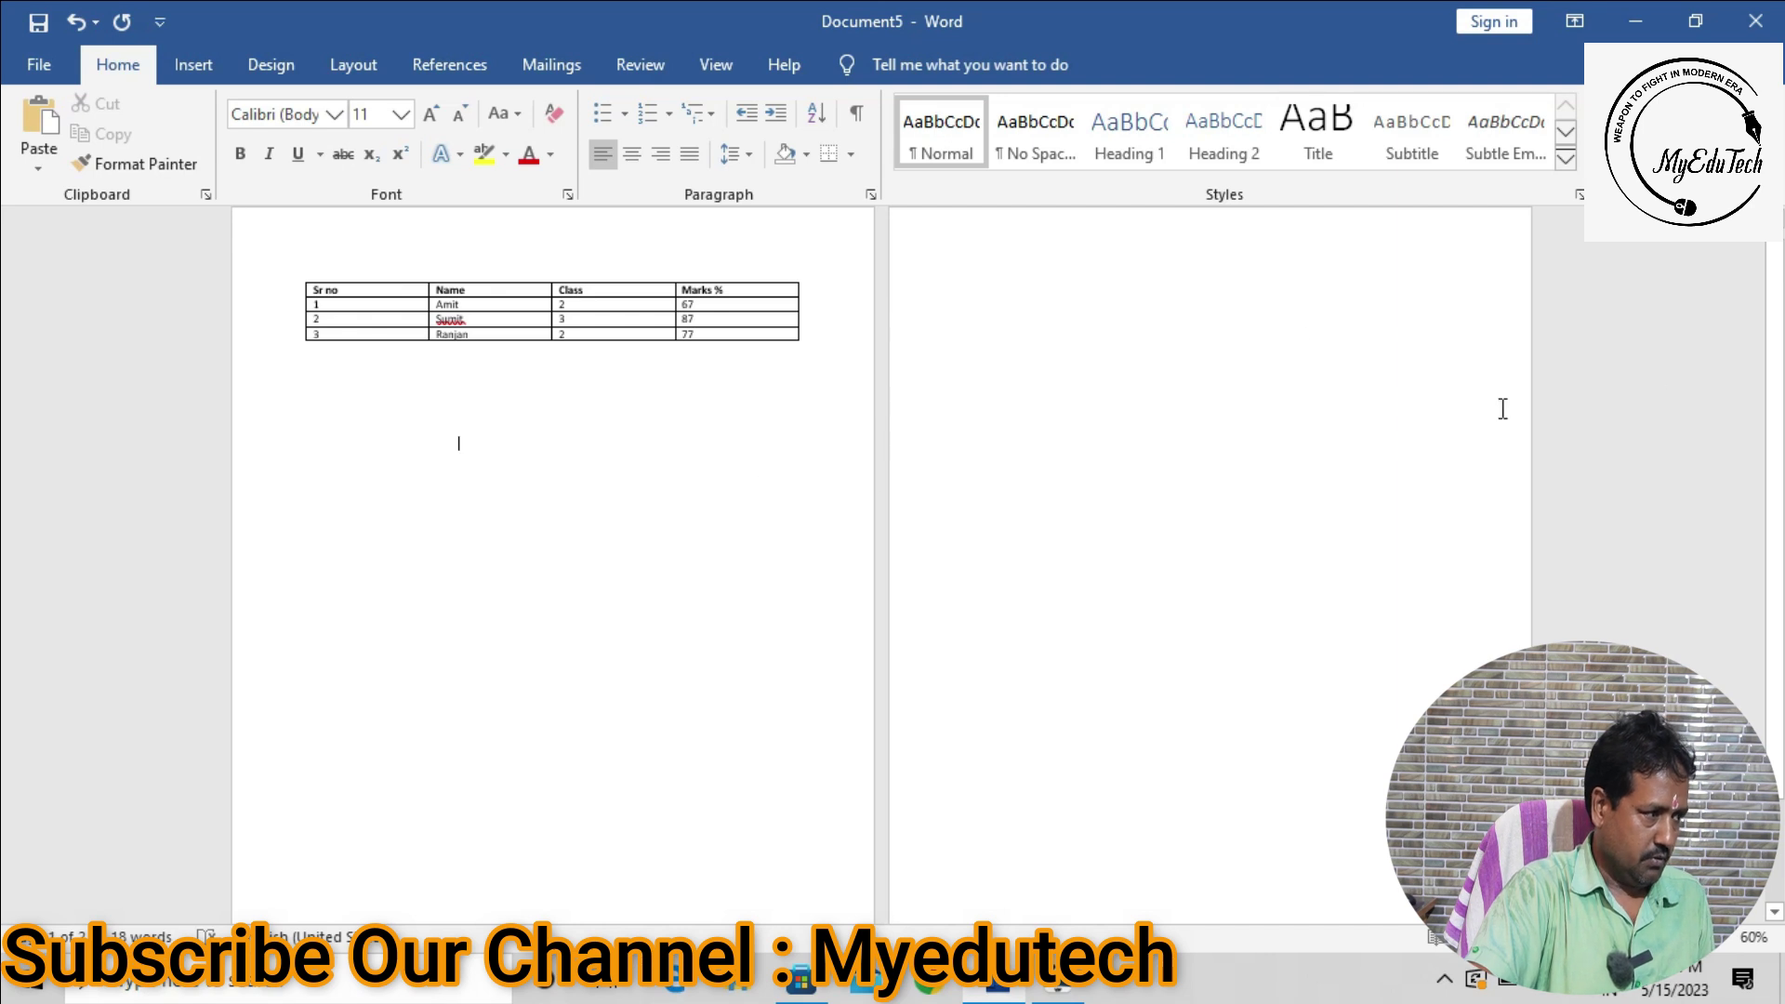
left_click(1146, 349)
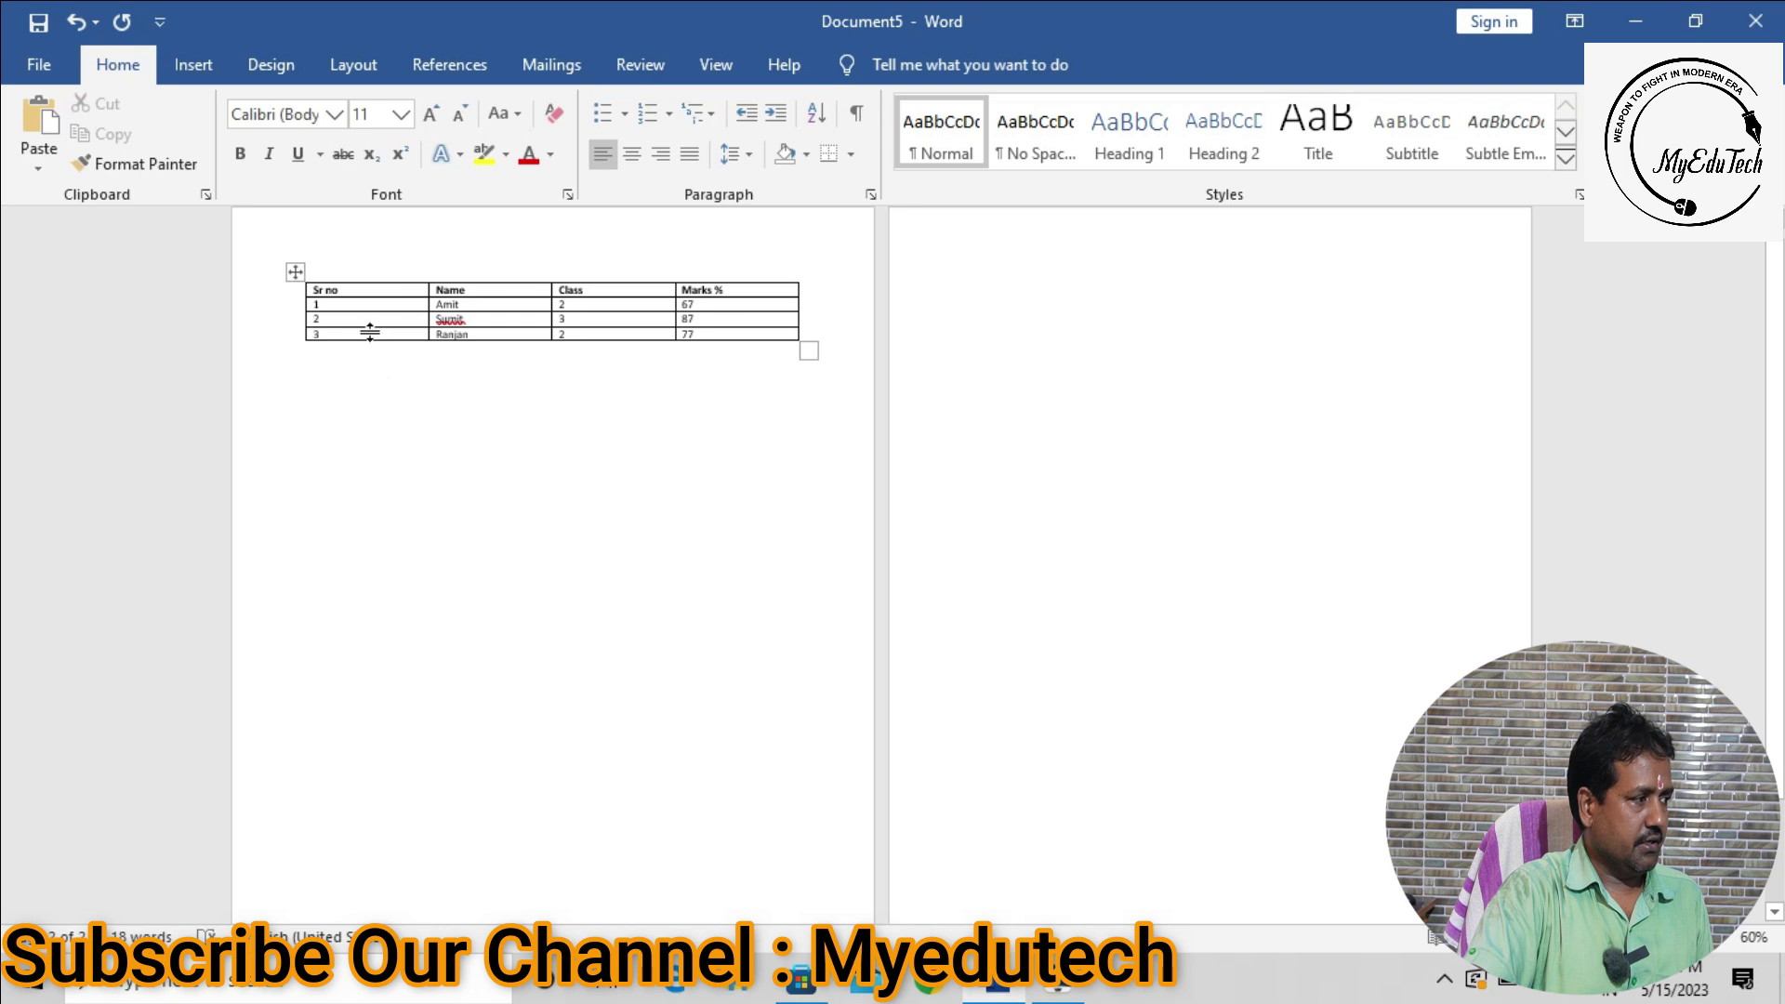
left_click(181, 65)
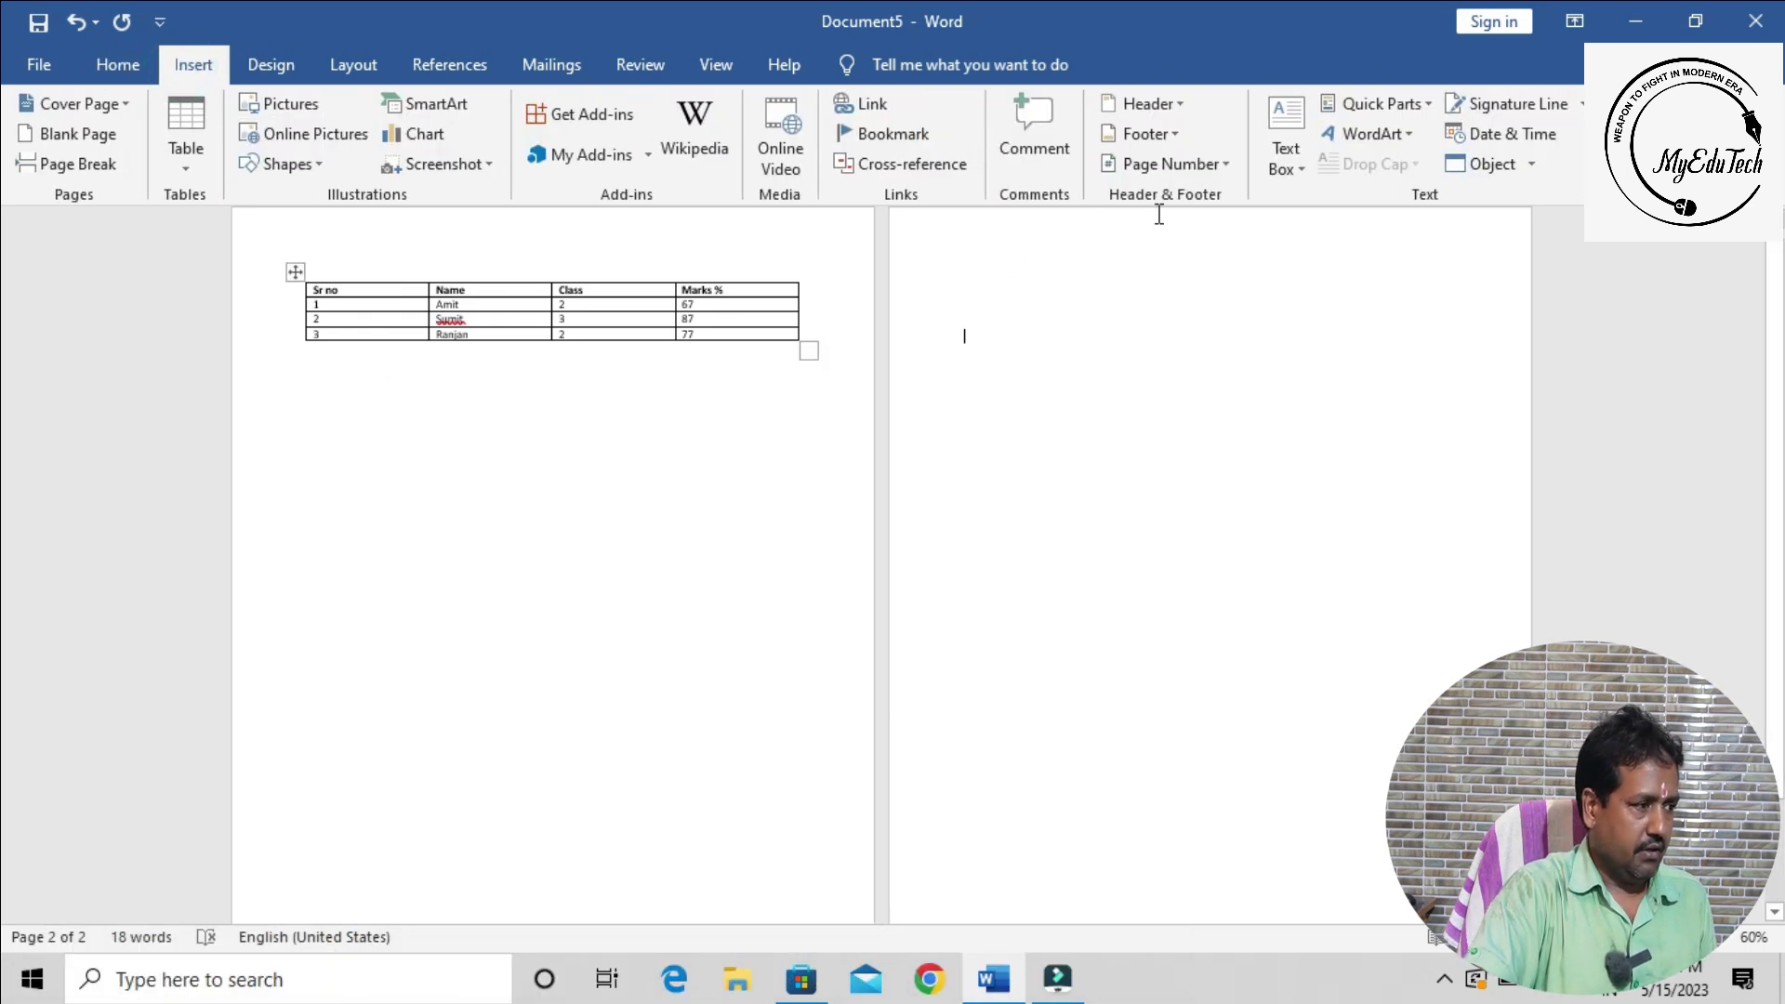
left_click(1289, 168)
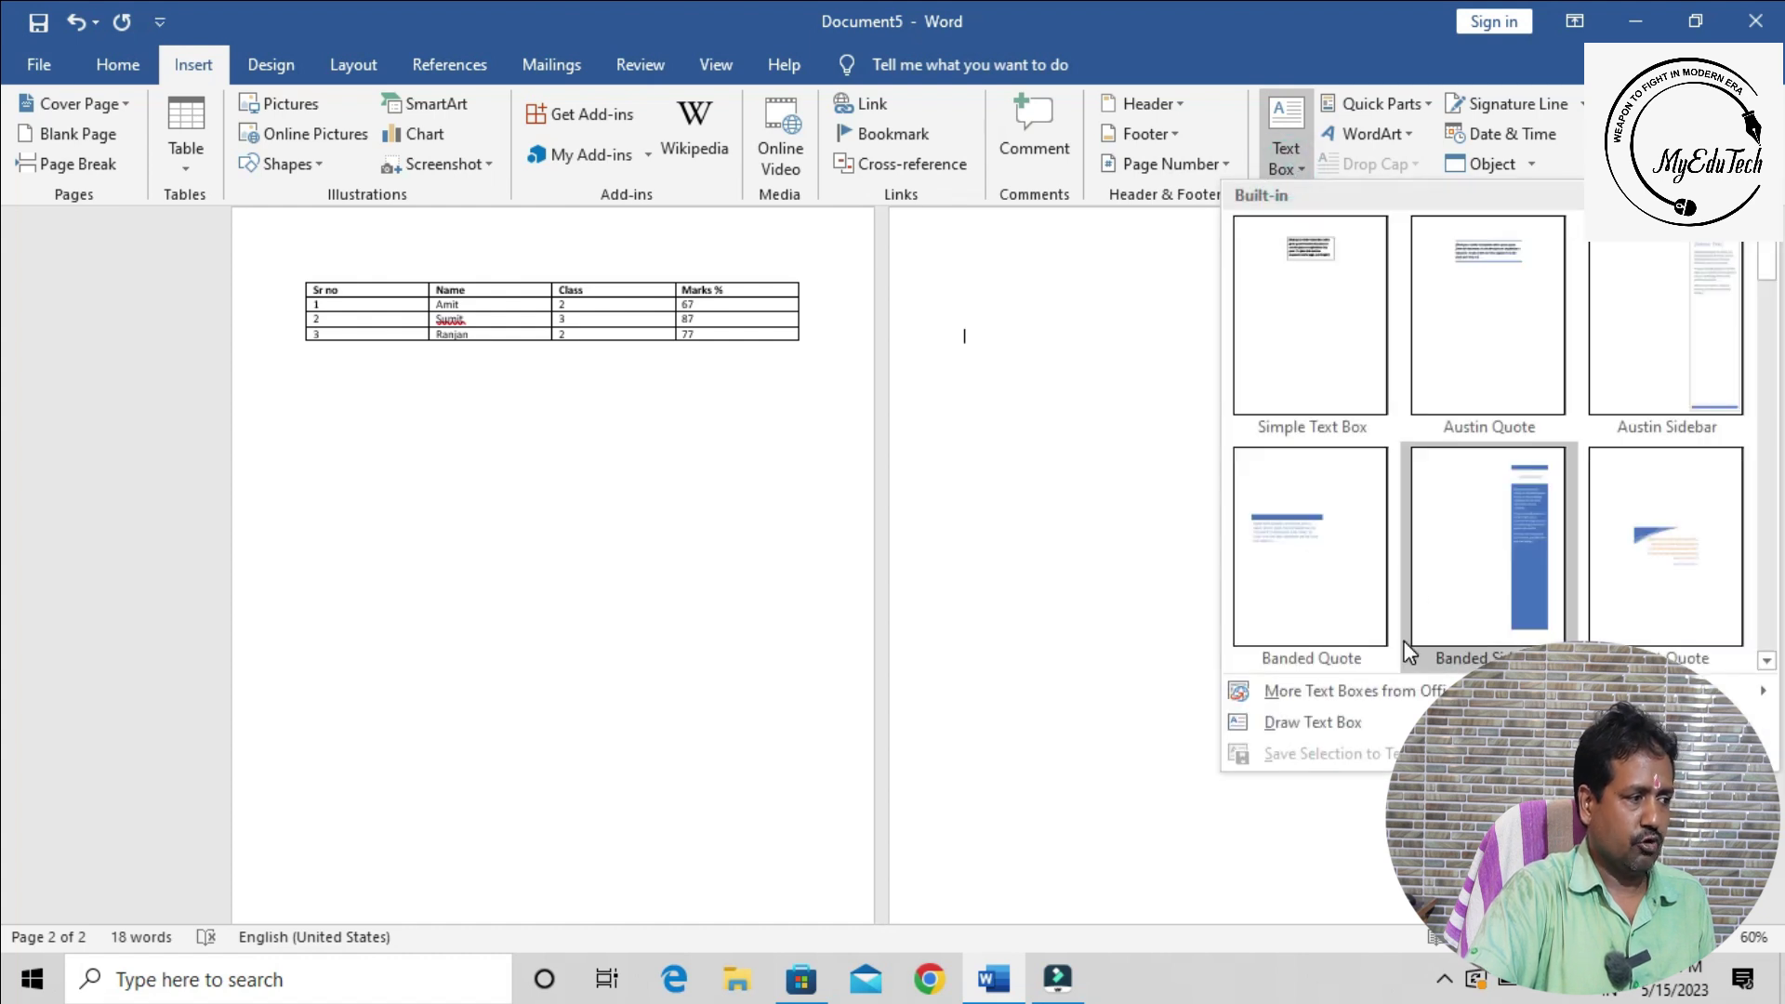
left_click(1276, 725)
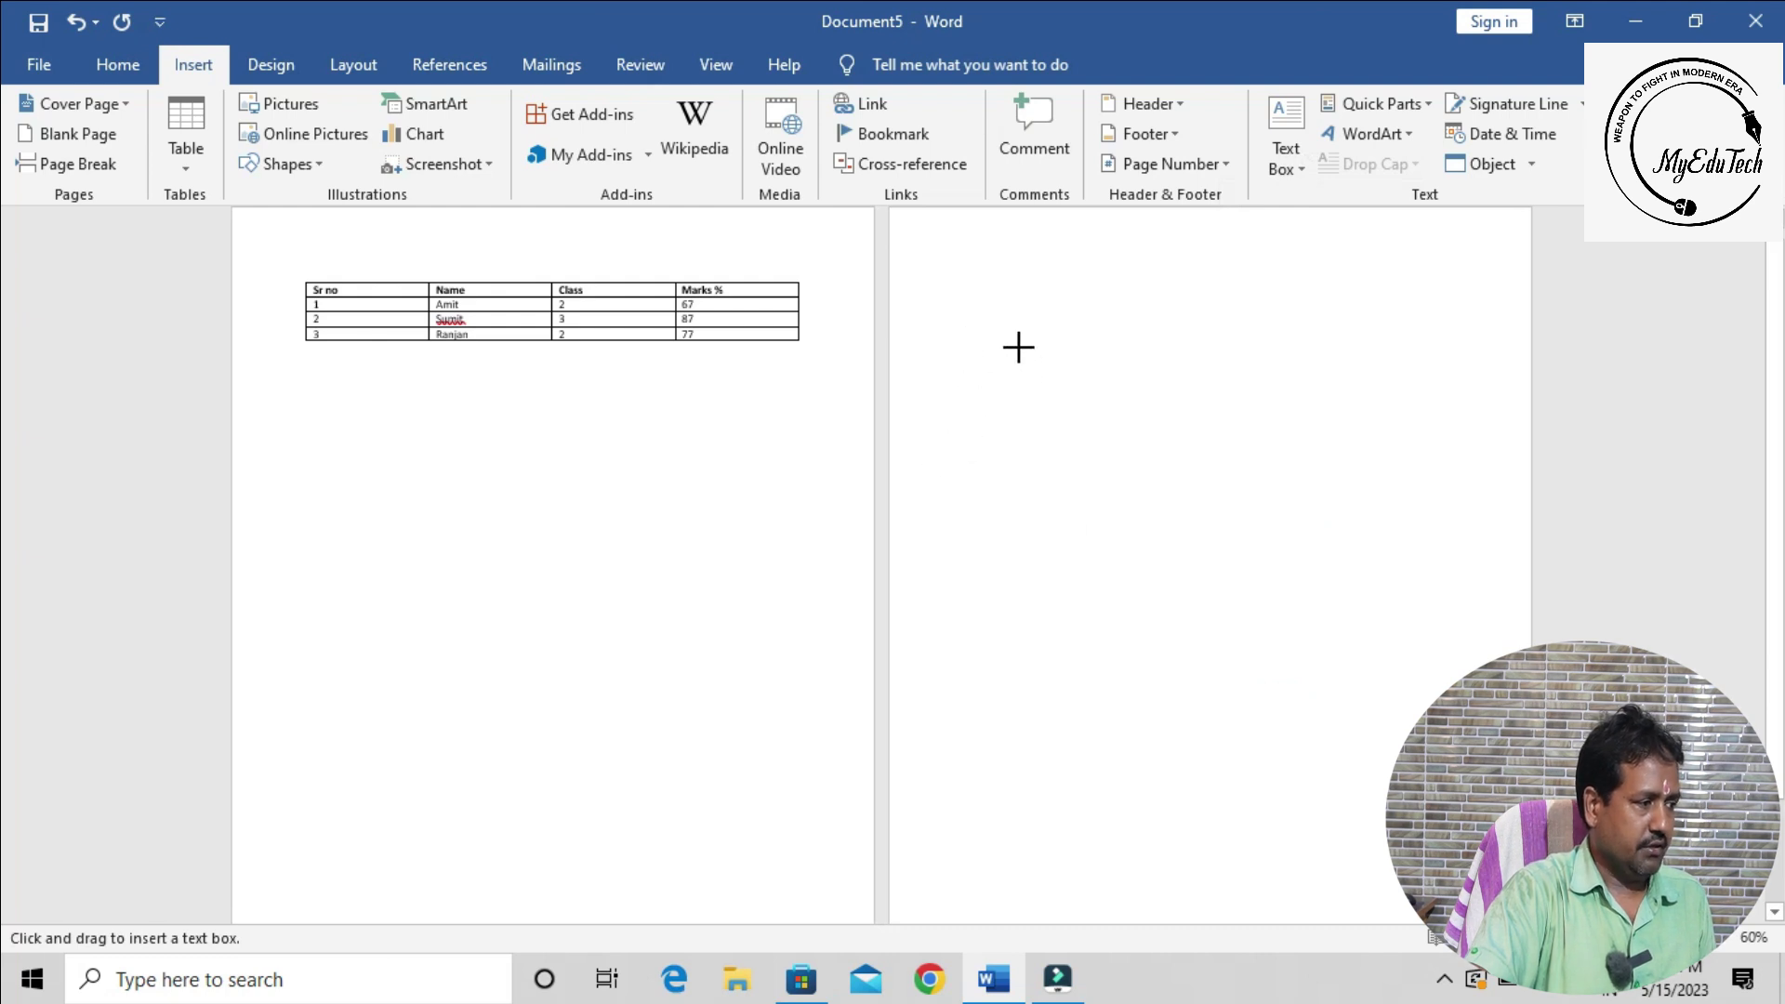
mouse_move(943, 374)
left_mouse_down()
mouse_move(1299, 530)
mouse_move(1447, 514)
mouse_move(1463, 531)
left_mouse_up()
left_click(1162, 439)
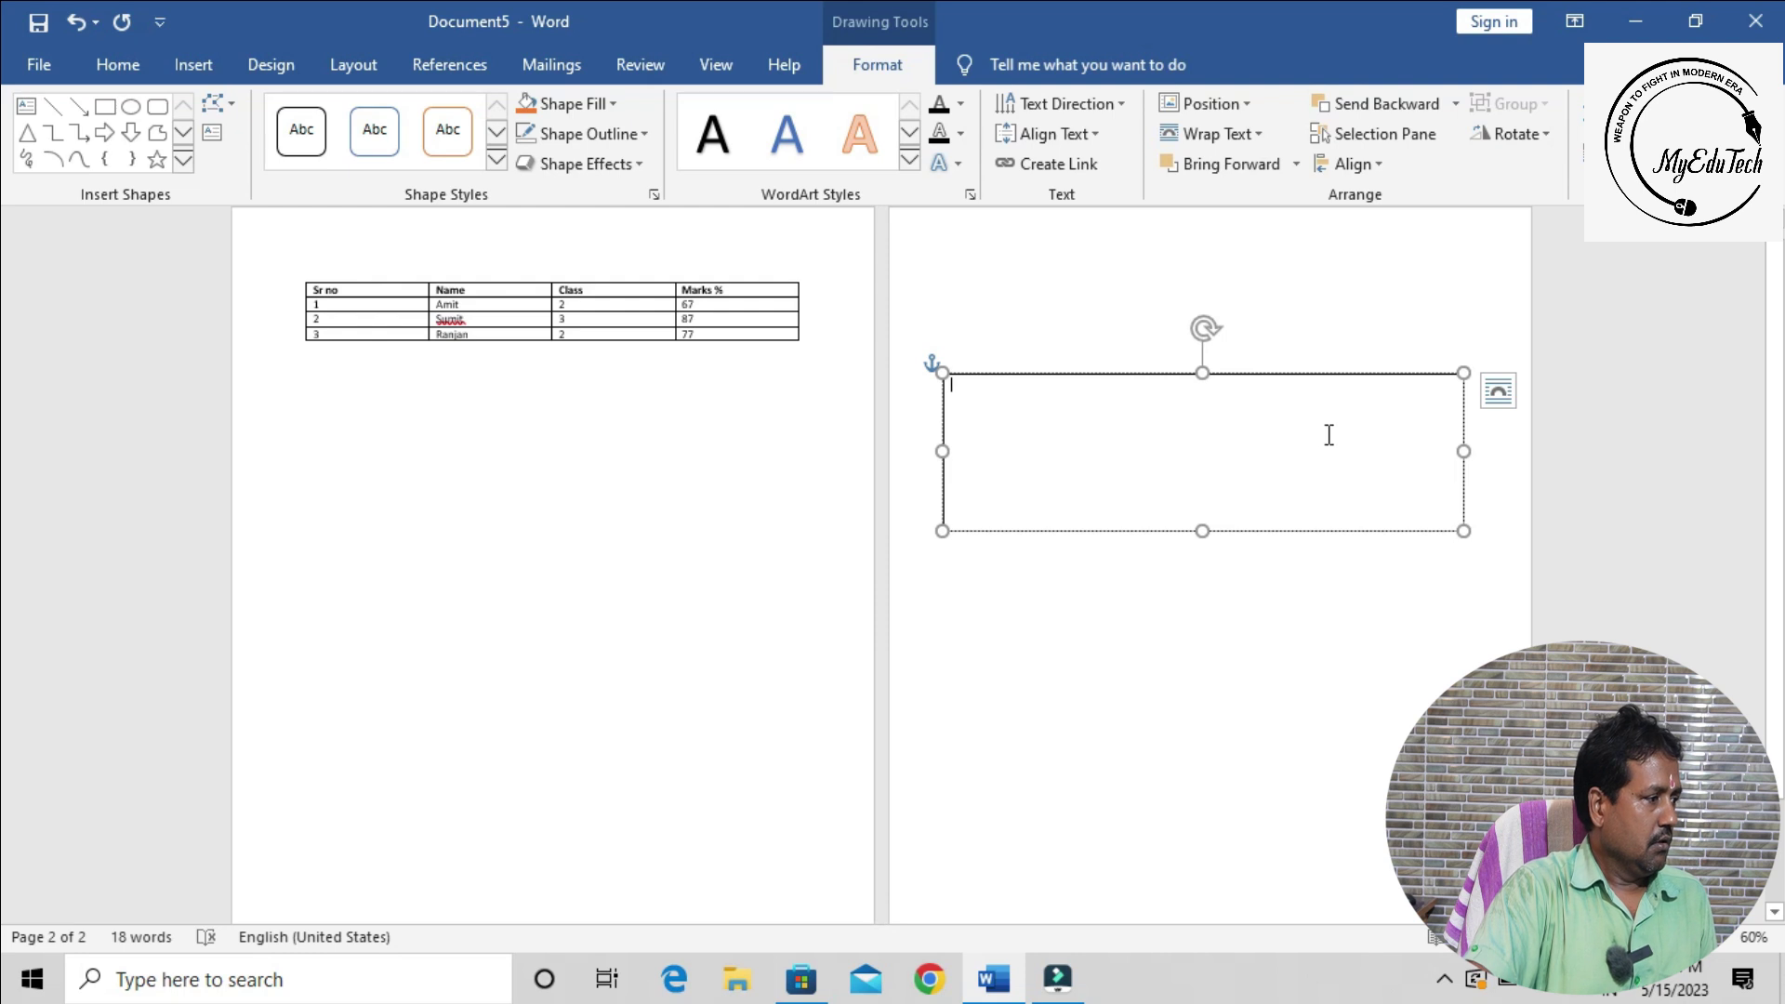
Copy the whole marks table from the first page and paste it into the text box on the second page
left_click(330, 290)
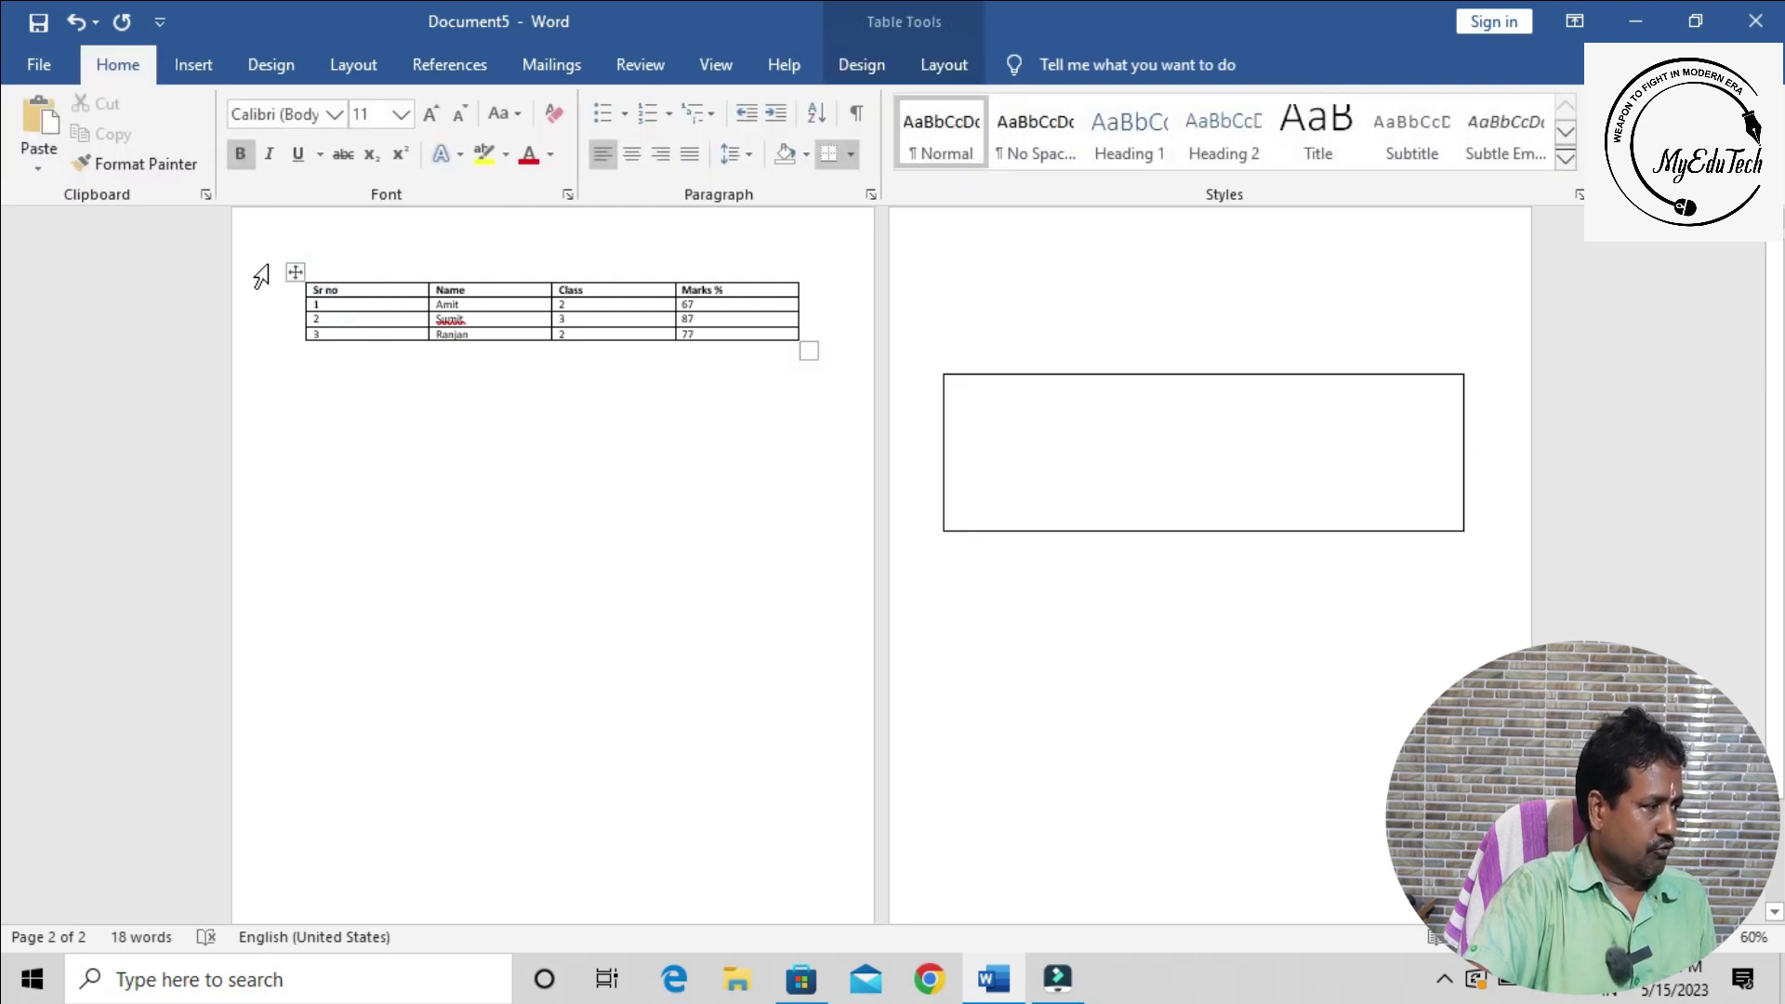
left_click(292, 269)
key("ctrl+c")
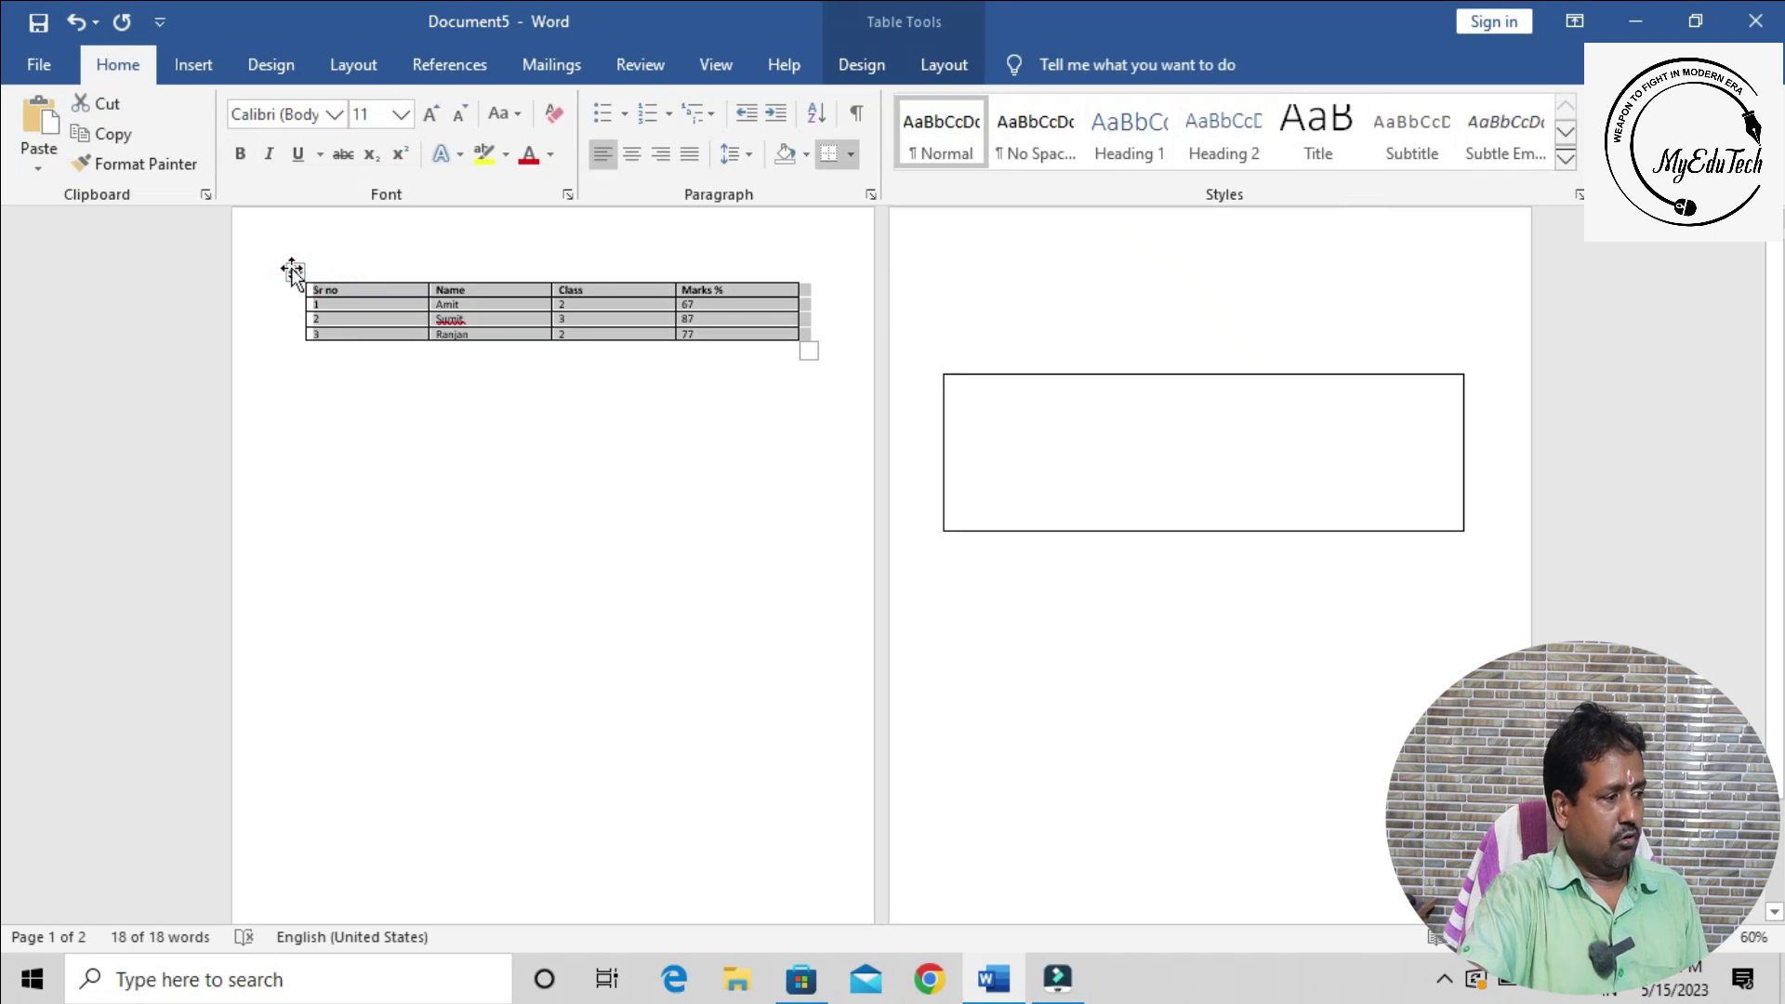
left_click(1180, 458)
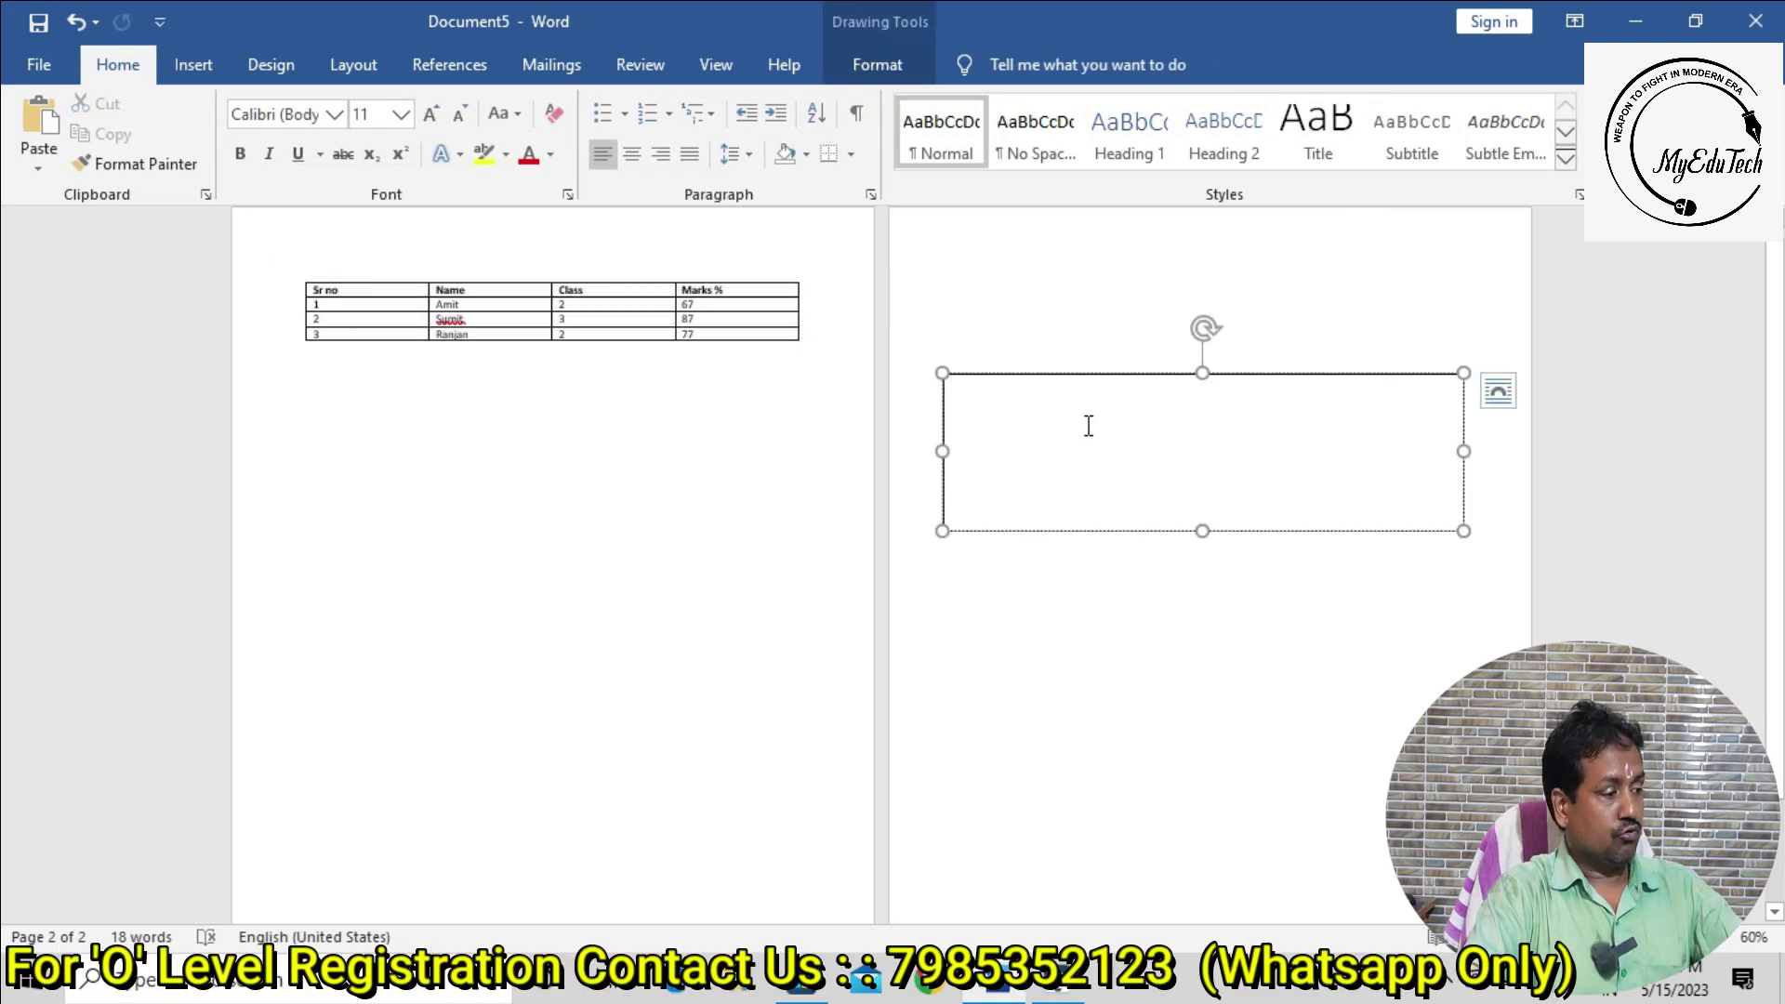
key("ctrl+v")
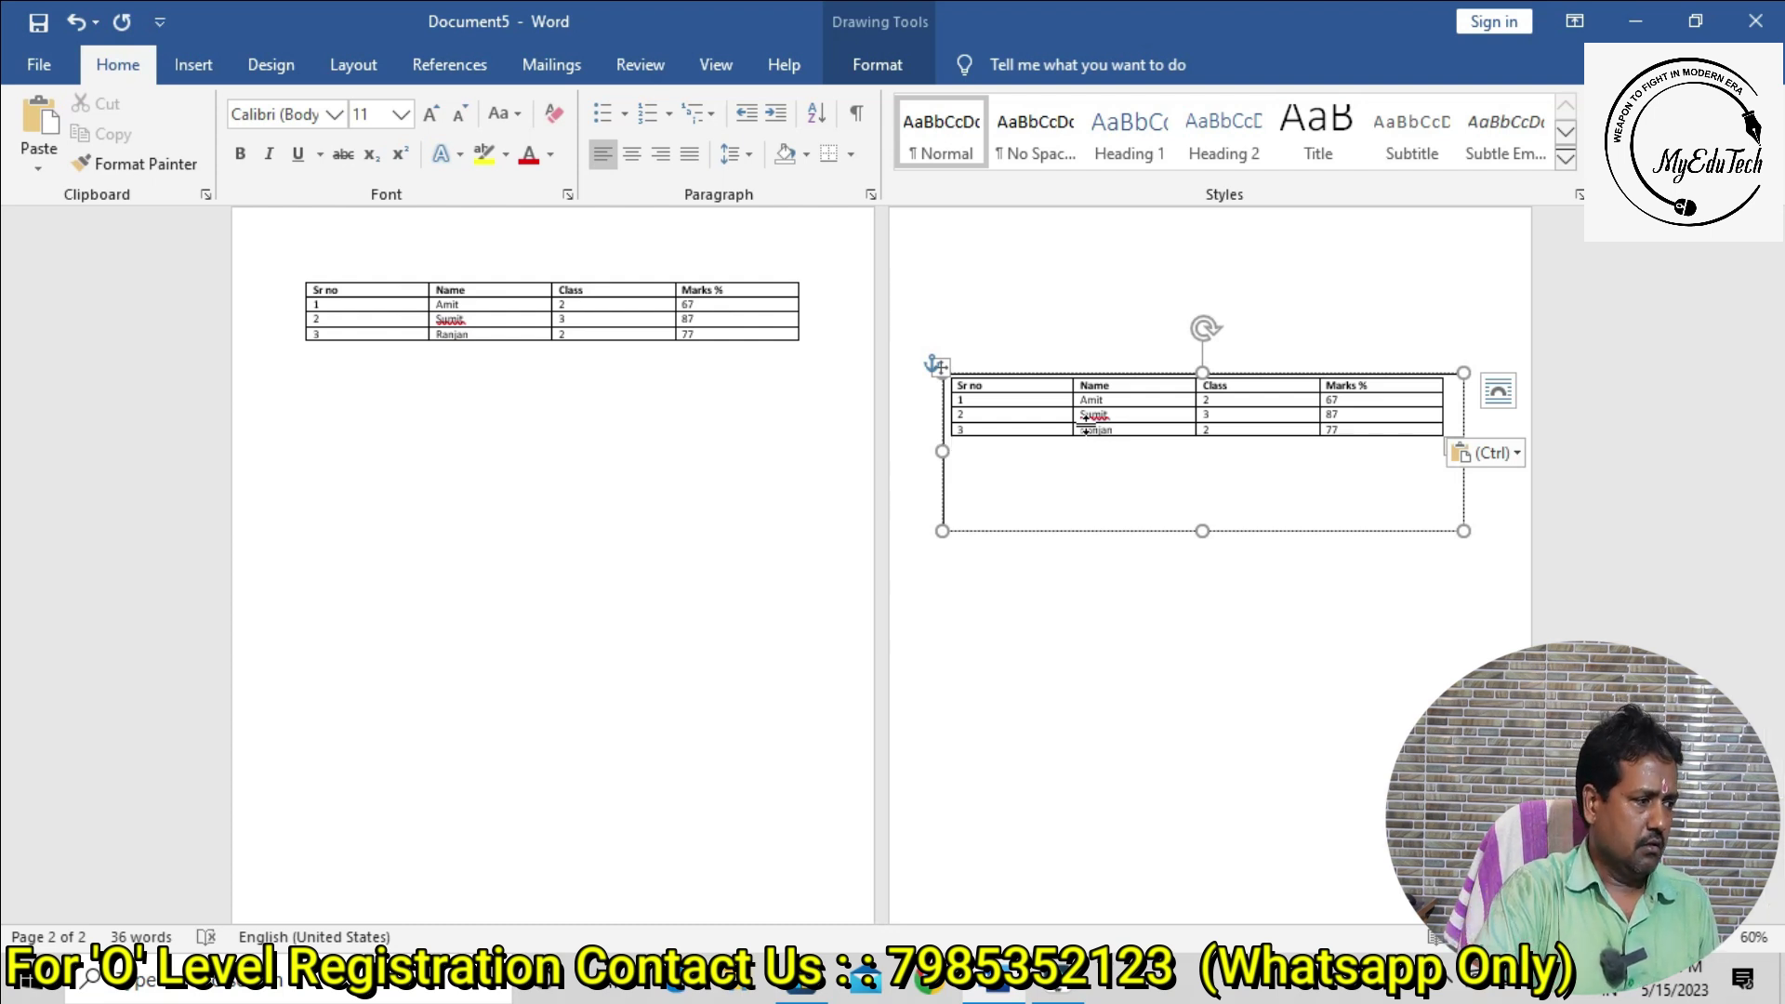
Rotate the text box containing the table 90 degrees clockwise, then deselect it
left_click_drag(1204, 330, 1350, 454)
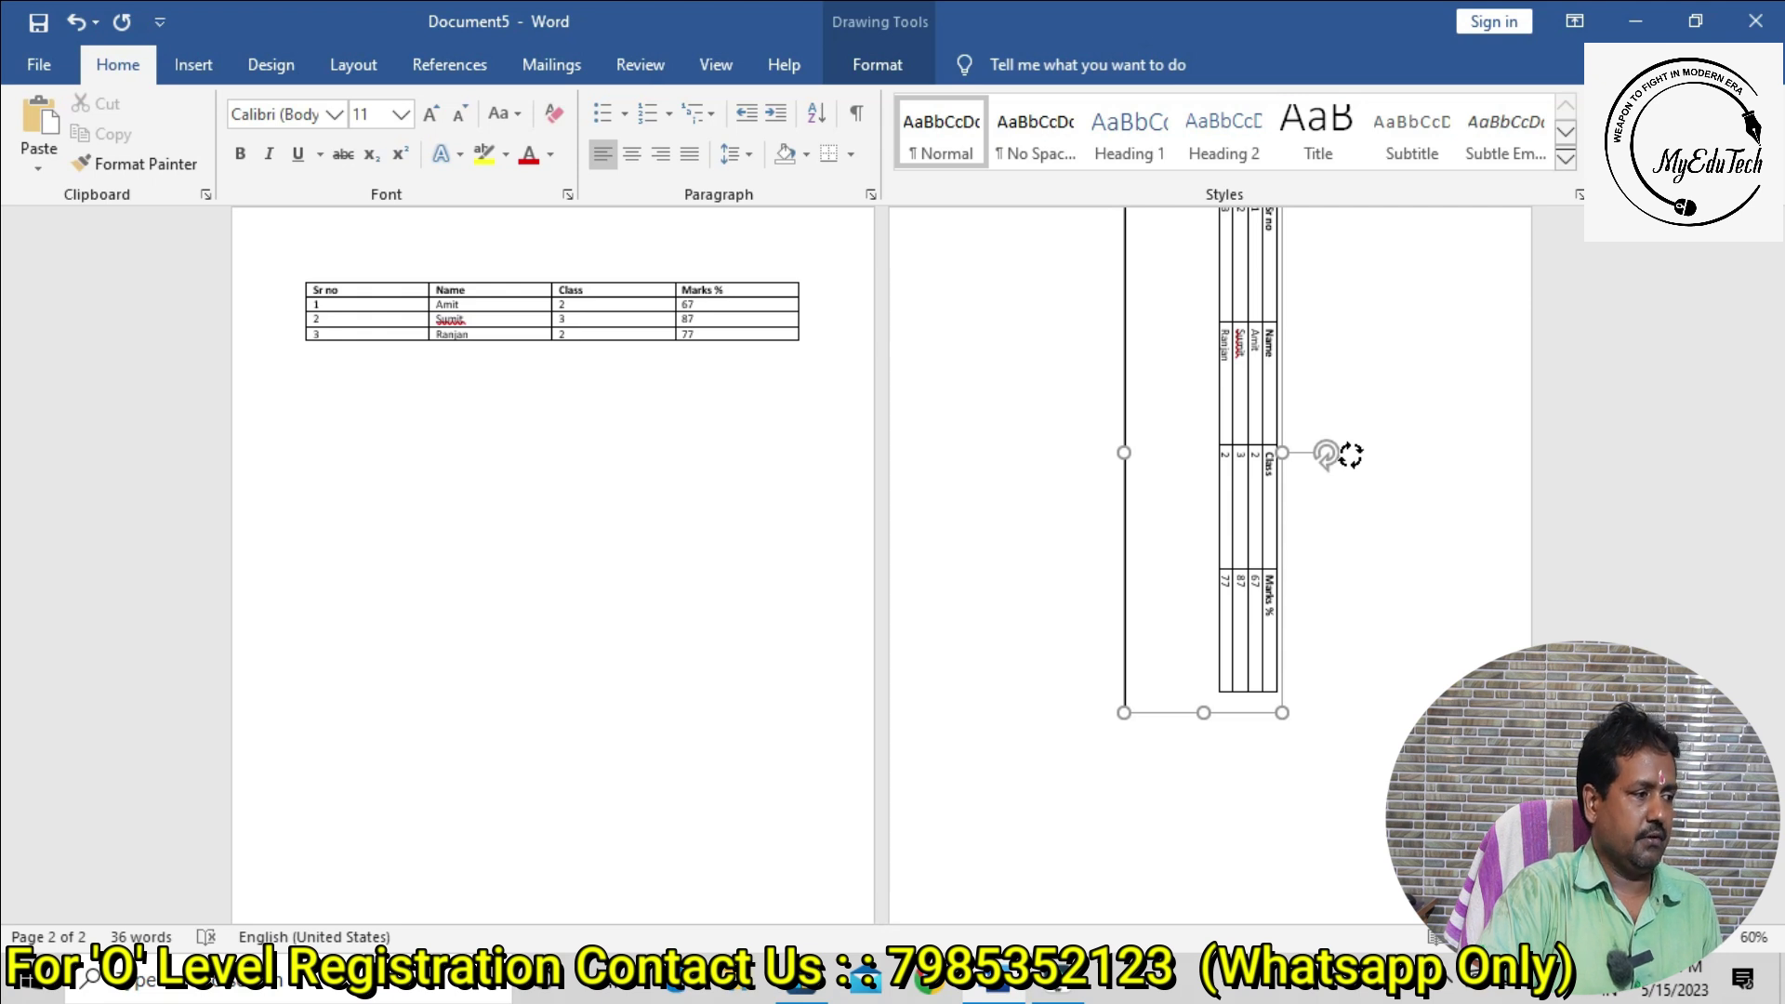
left_click_drag(1351, 455, 1351, 455)
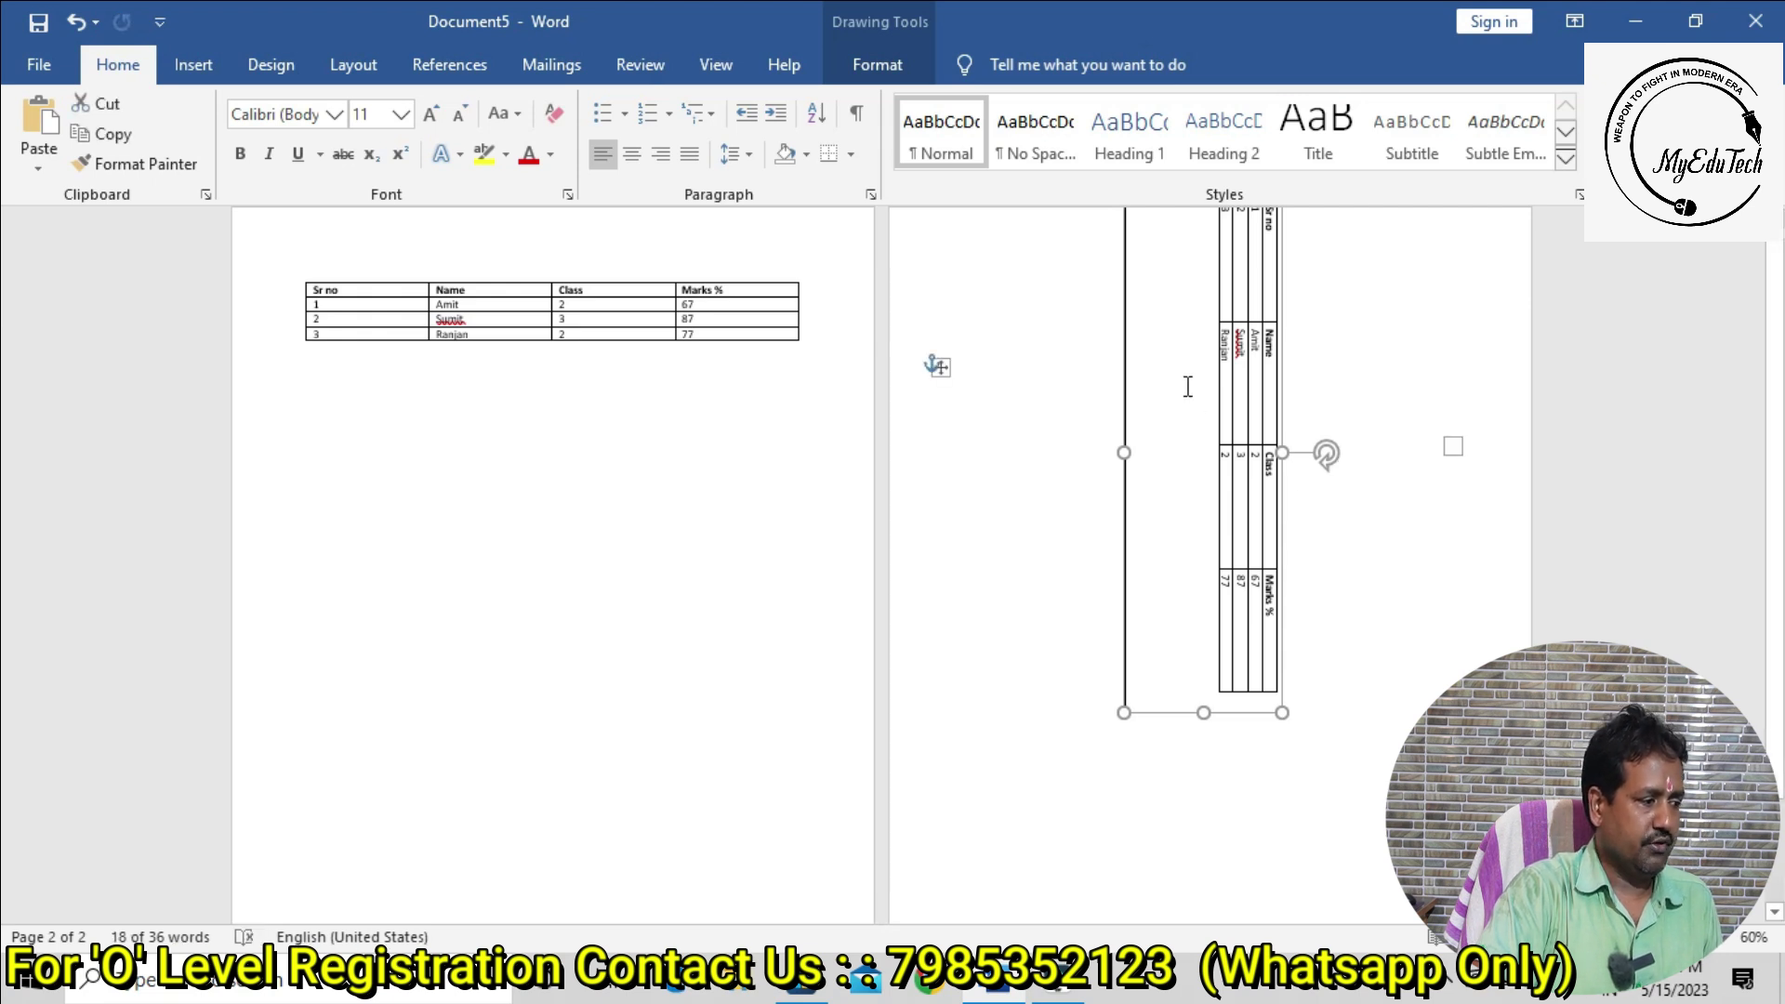
left_click(1181, 813)
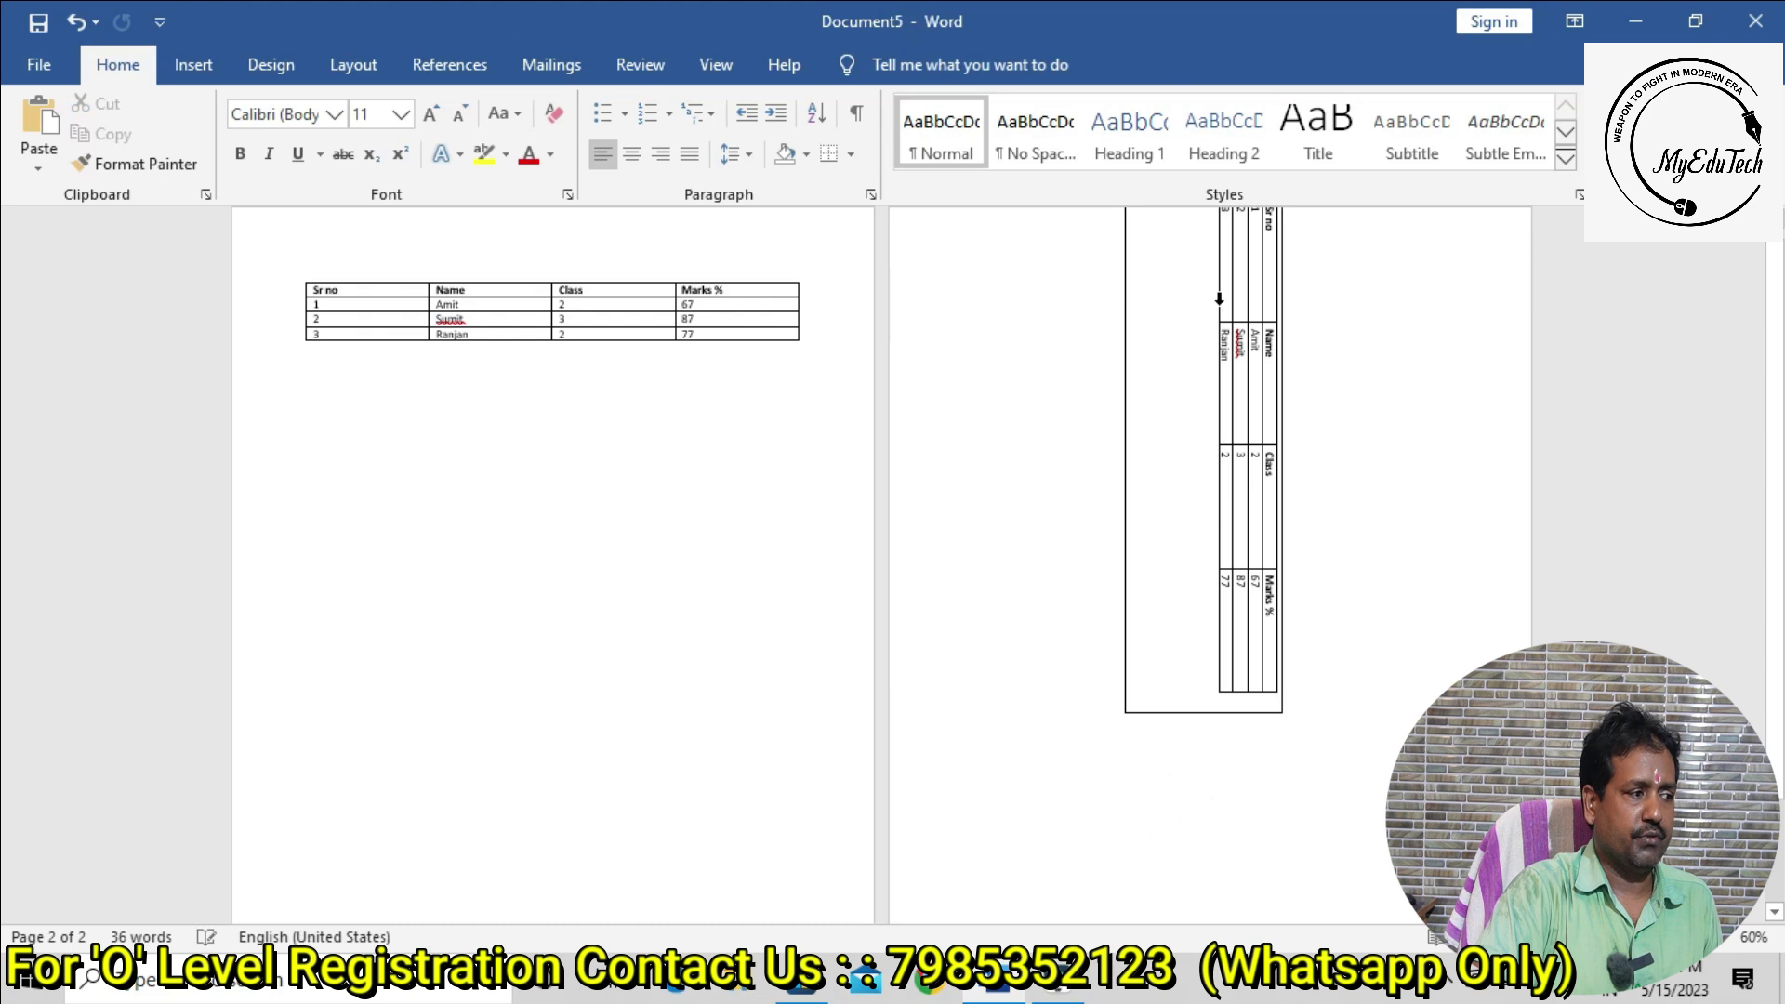
Move the rotated text box down so it lies fully within the second page
scroll(1336, 368, "up", 1)
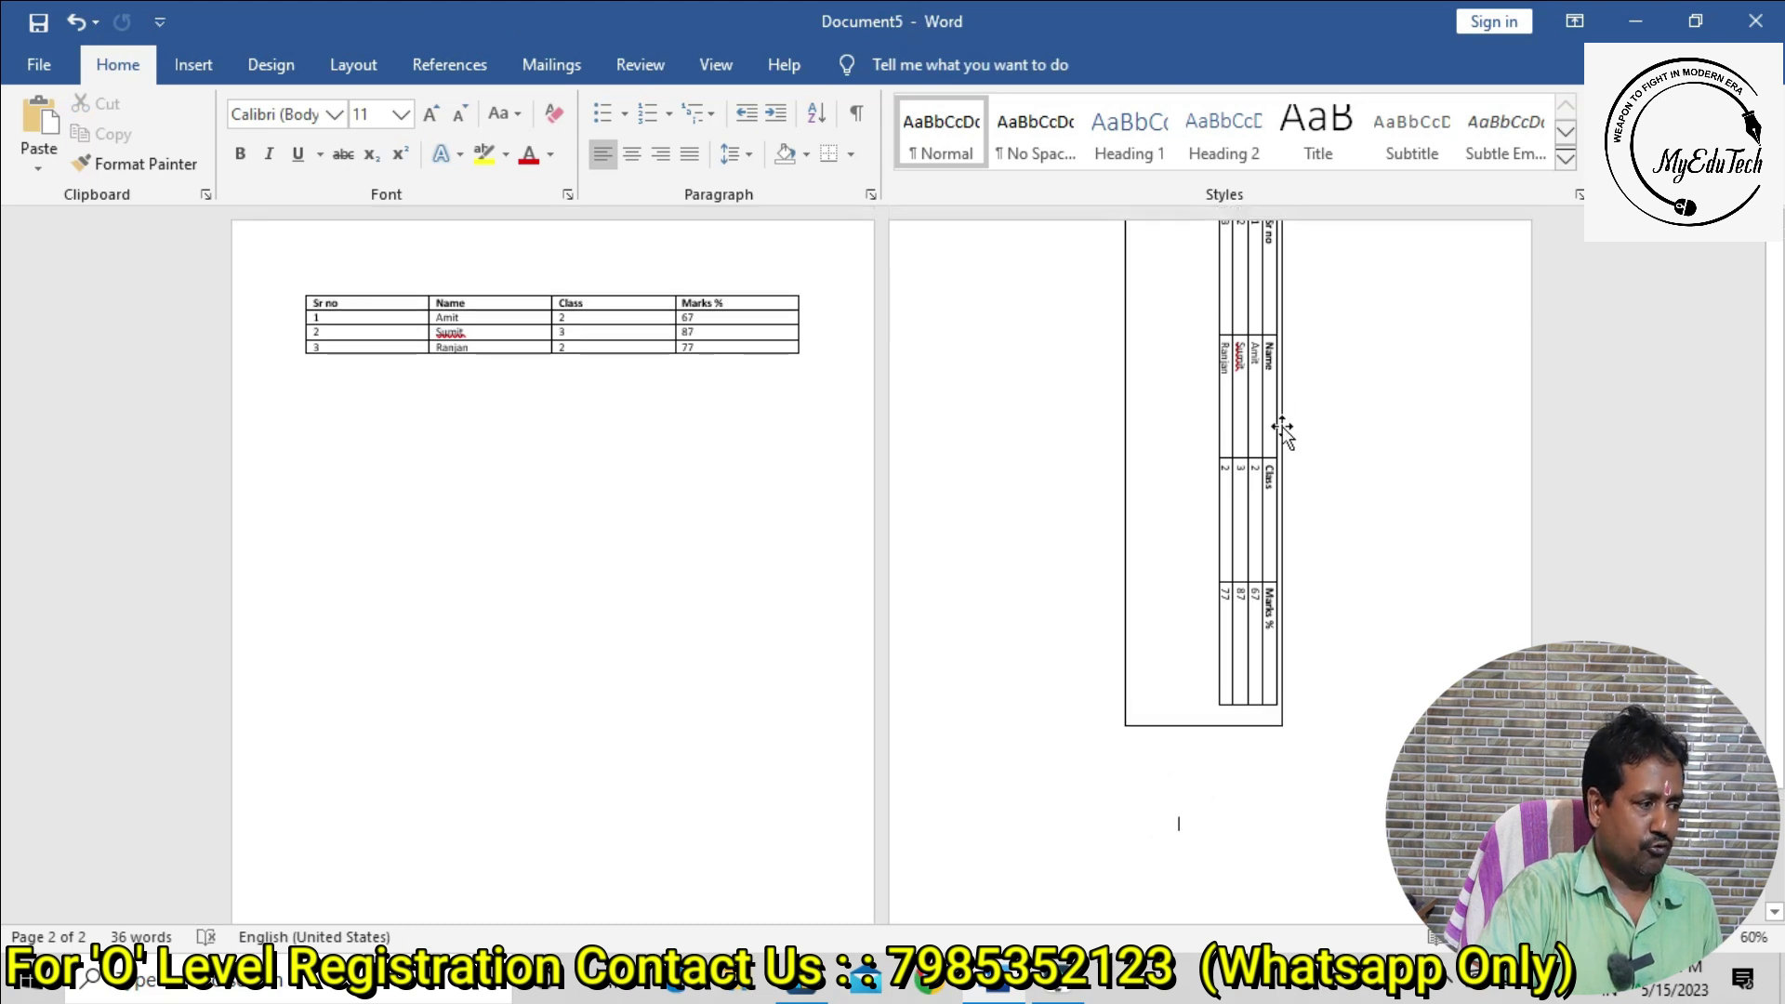
left_click(1134, 363)
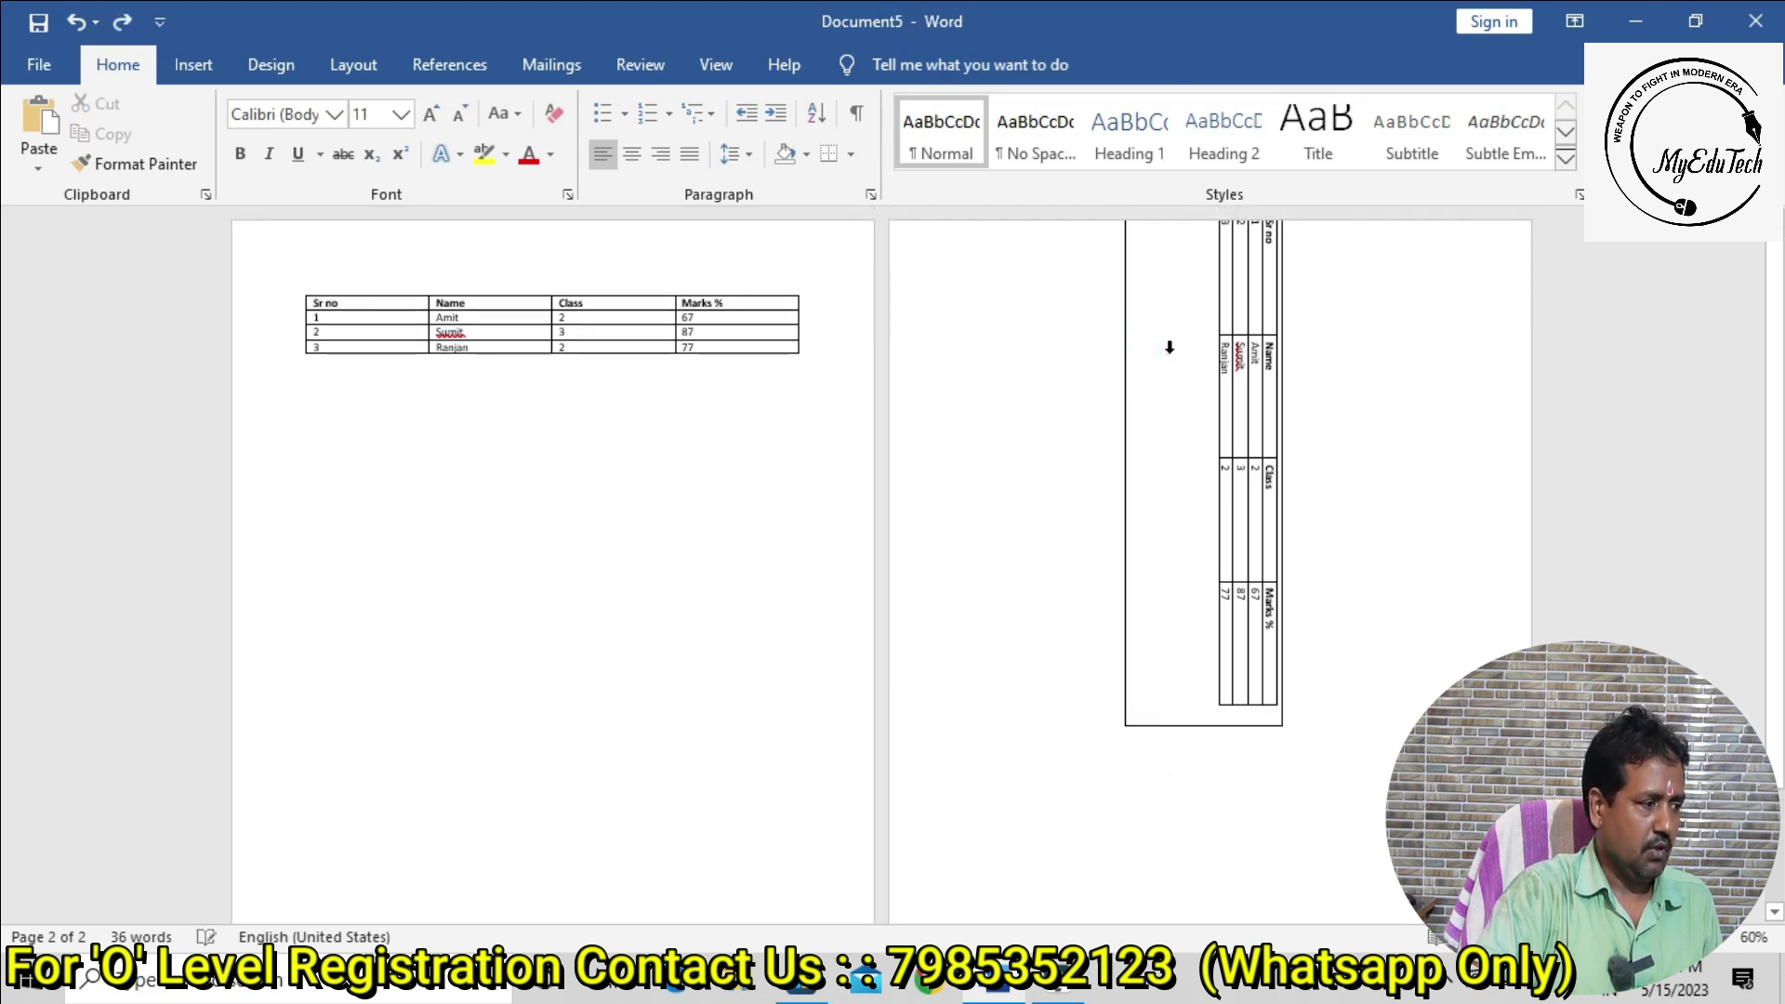
key("ctrl+z")
left_click(1055, 465)
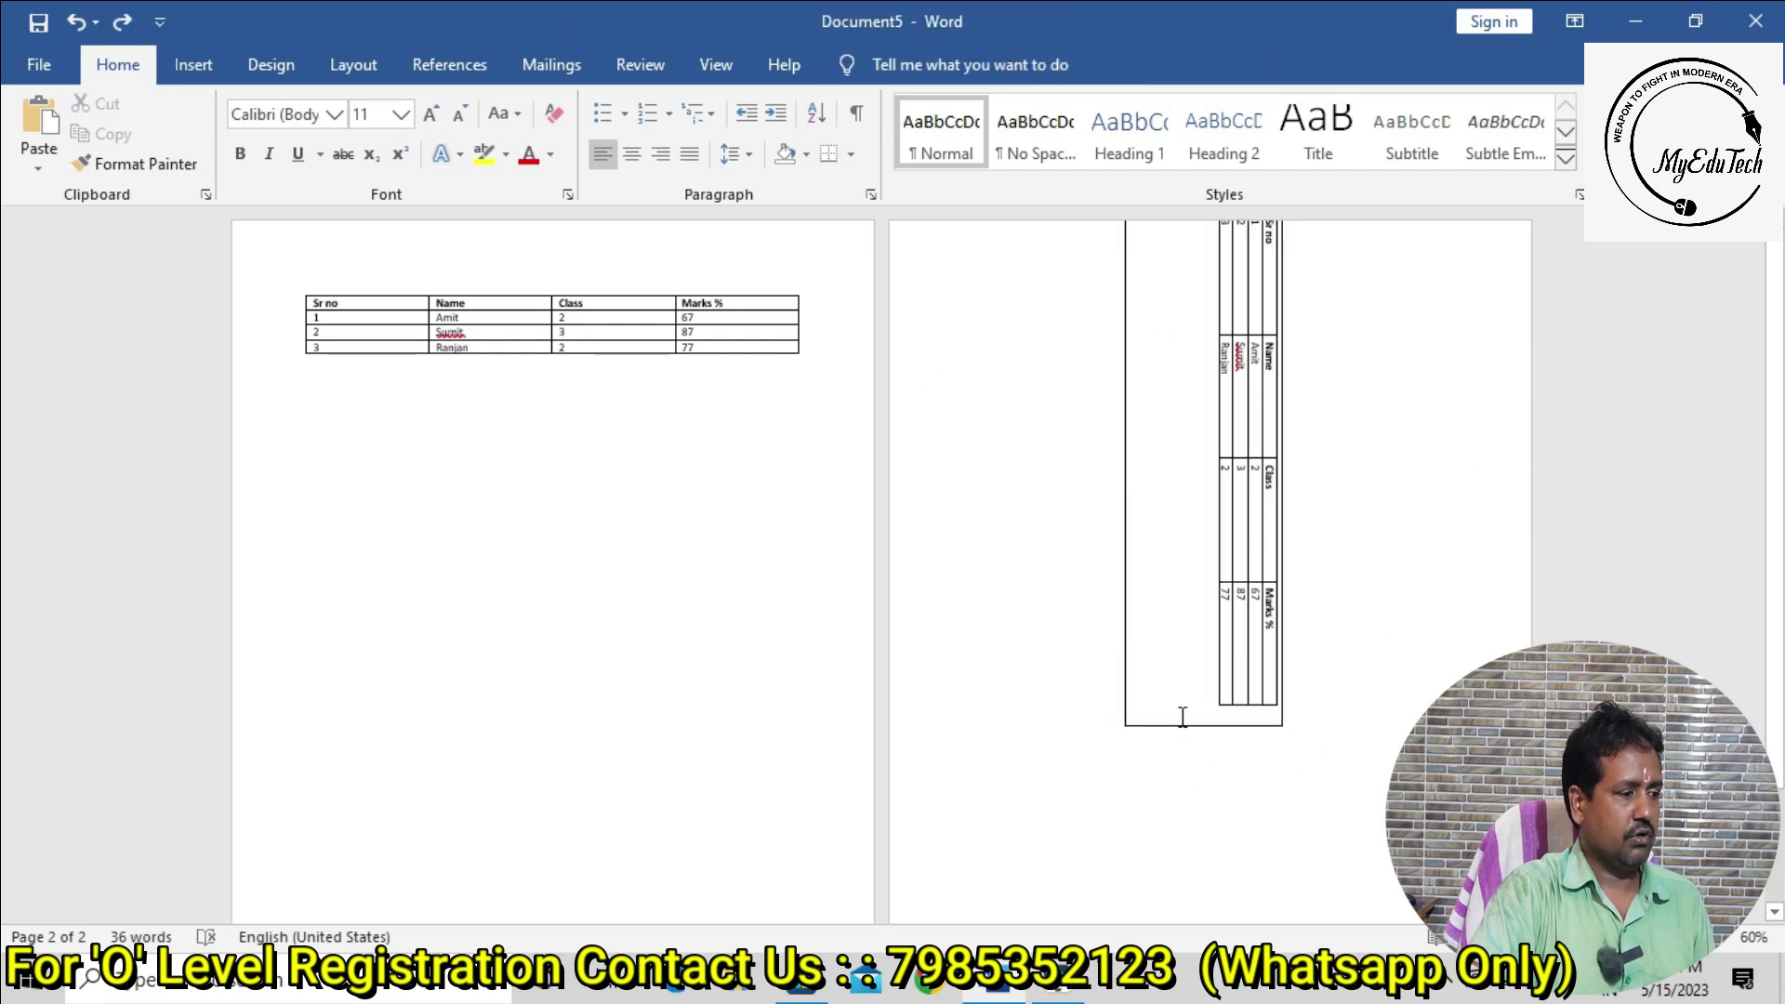
scroll(1251, 762, "down", 3)
left_click_drag(1780, 653, 1779, 370)
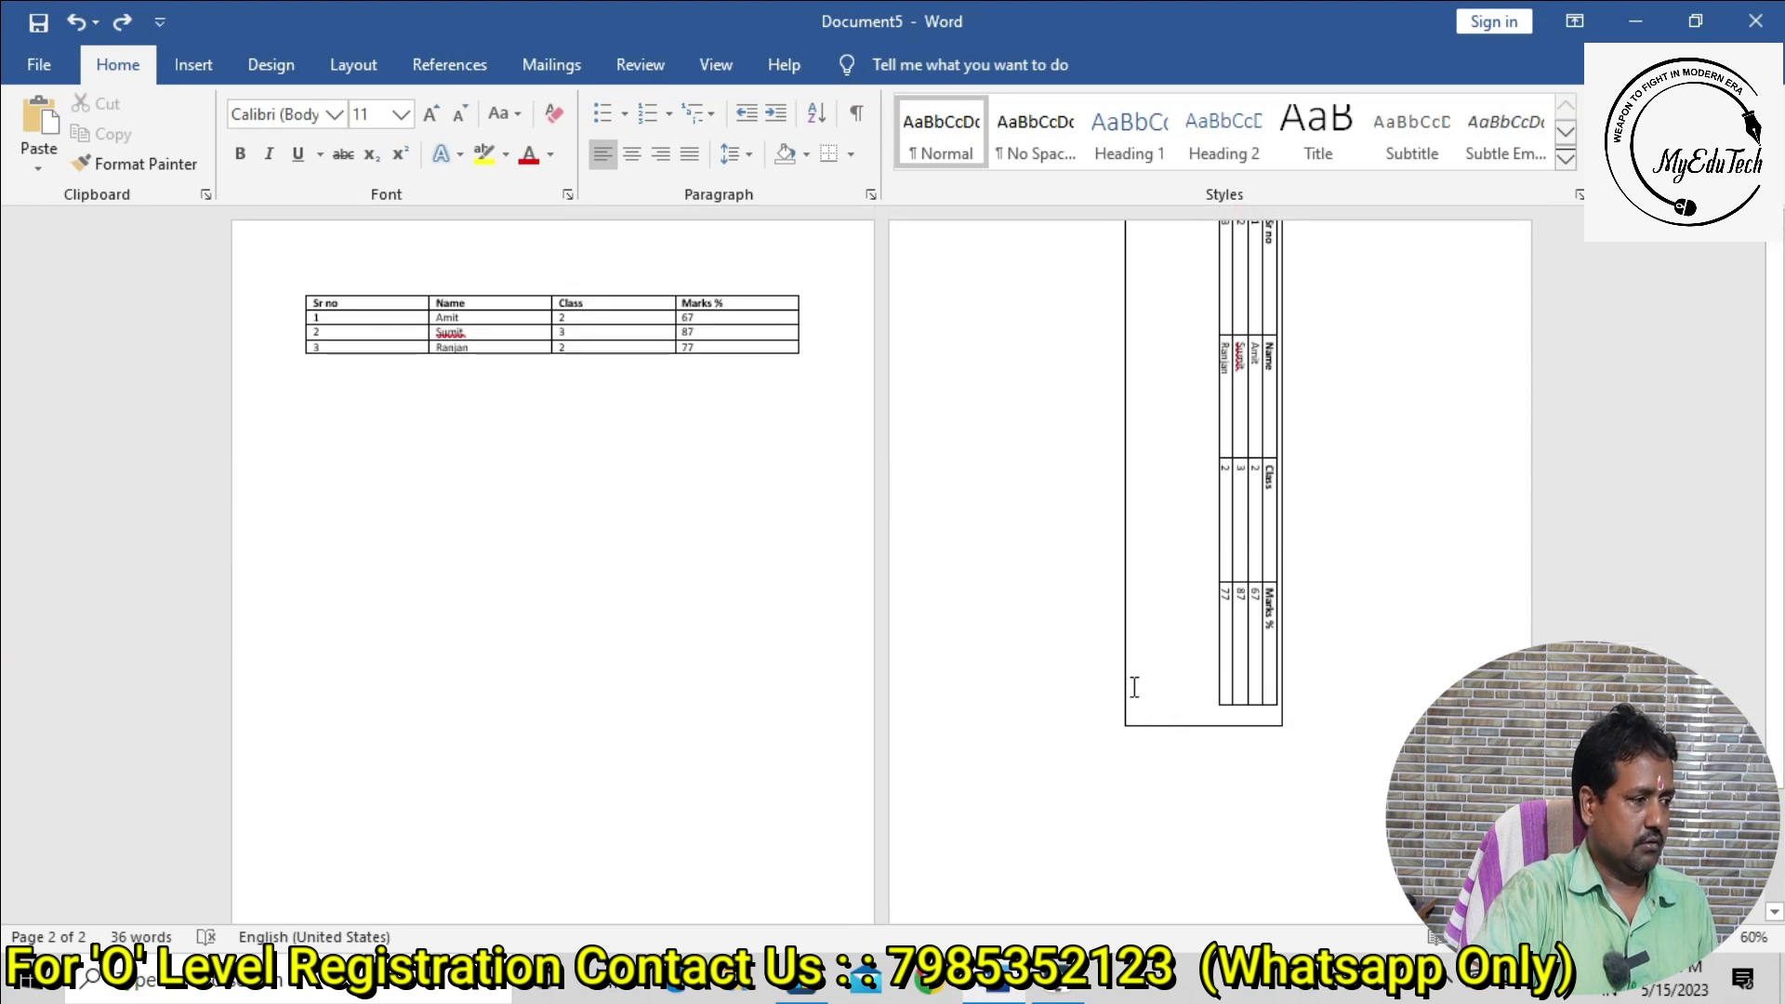
left_click(1138, 658)
left_click_drag(1161, 395, 1169, 487)
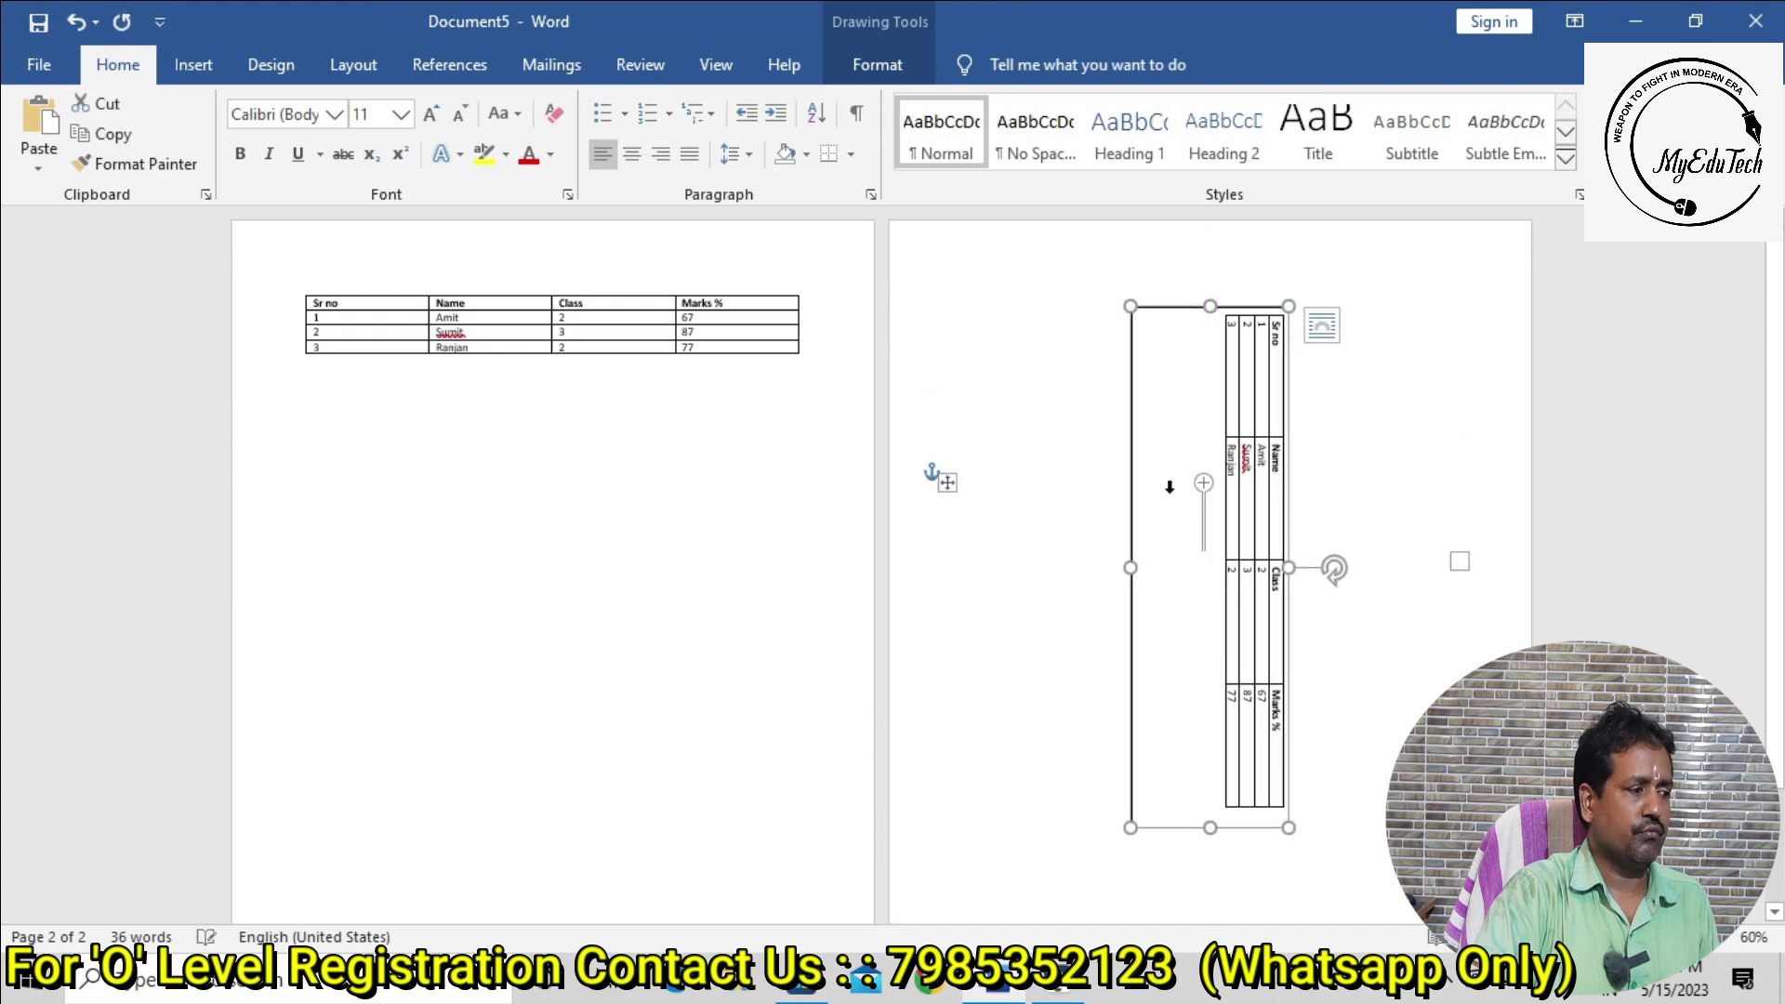
scroll(1176, 521, "down", 3)
left_click(1202, 844)
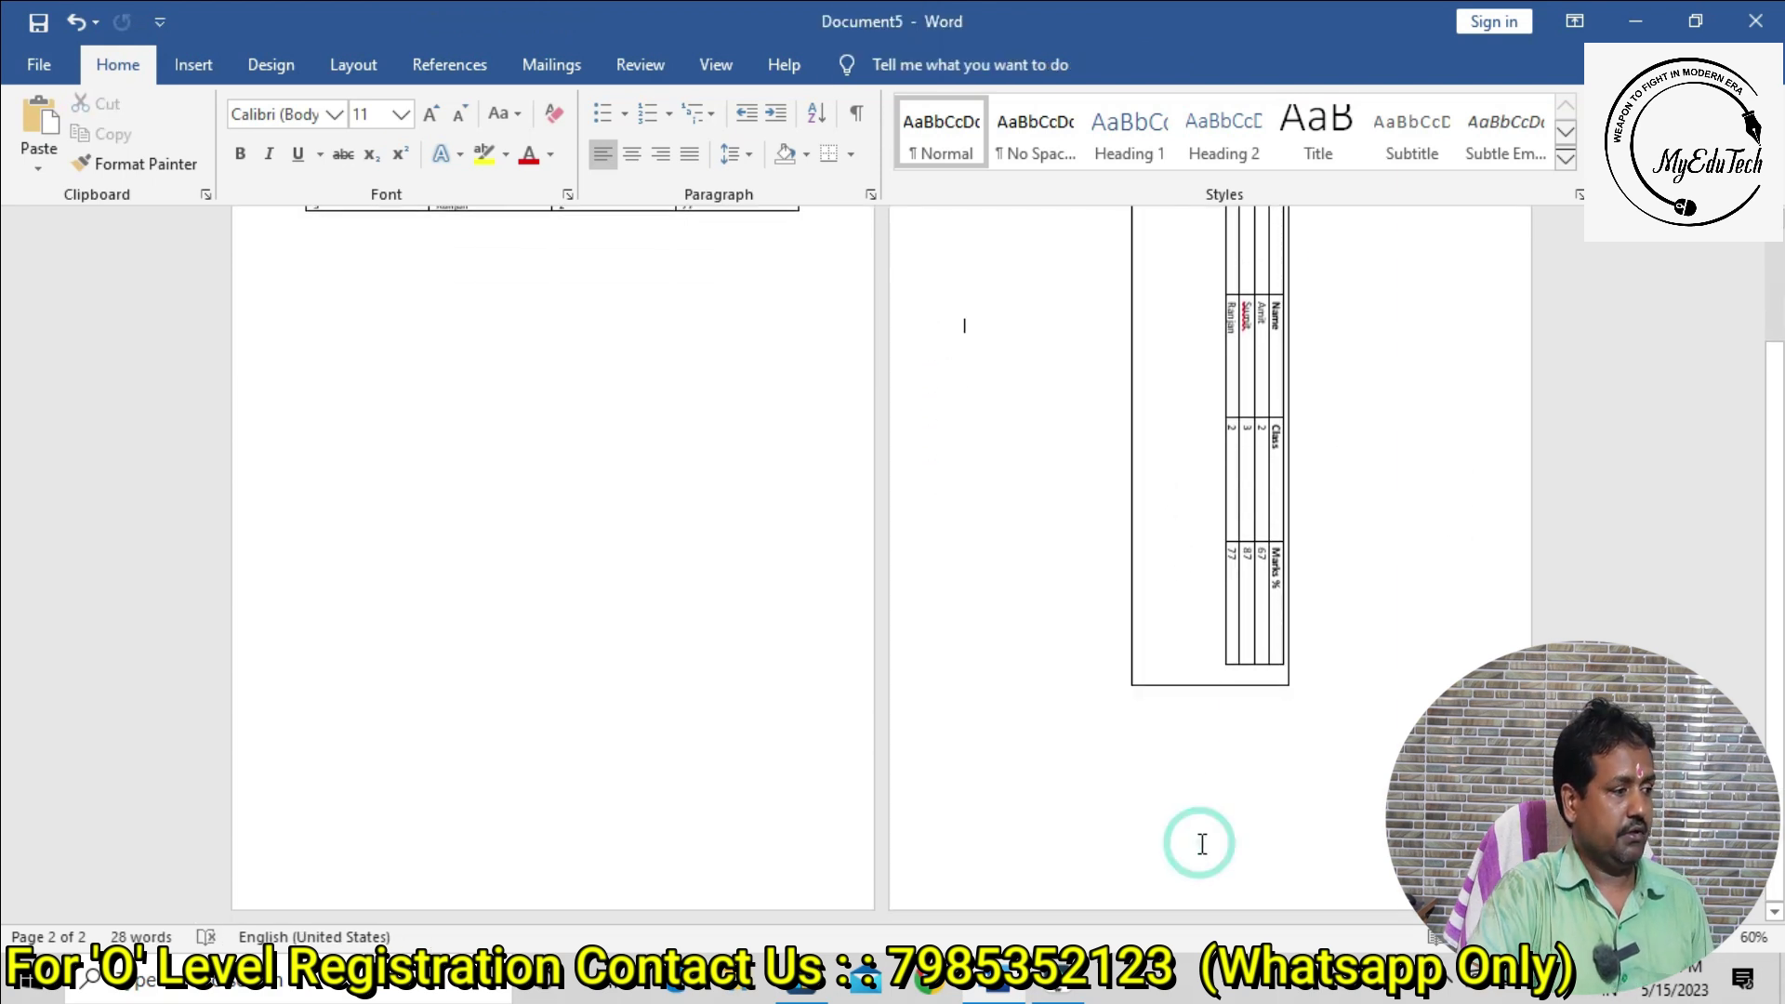
Examine the rotated table on the second page up close, from its Sr no column to its Marks % column
scroll(1302, 744, "up", 3)
scroll(1401, 735, "up", 5, "ctrl")
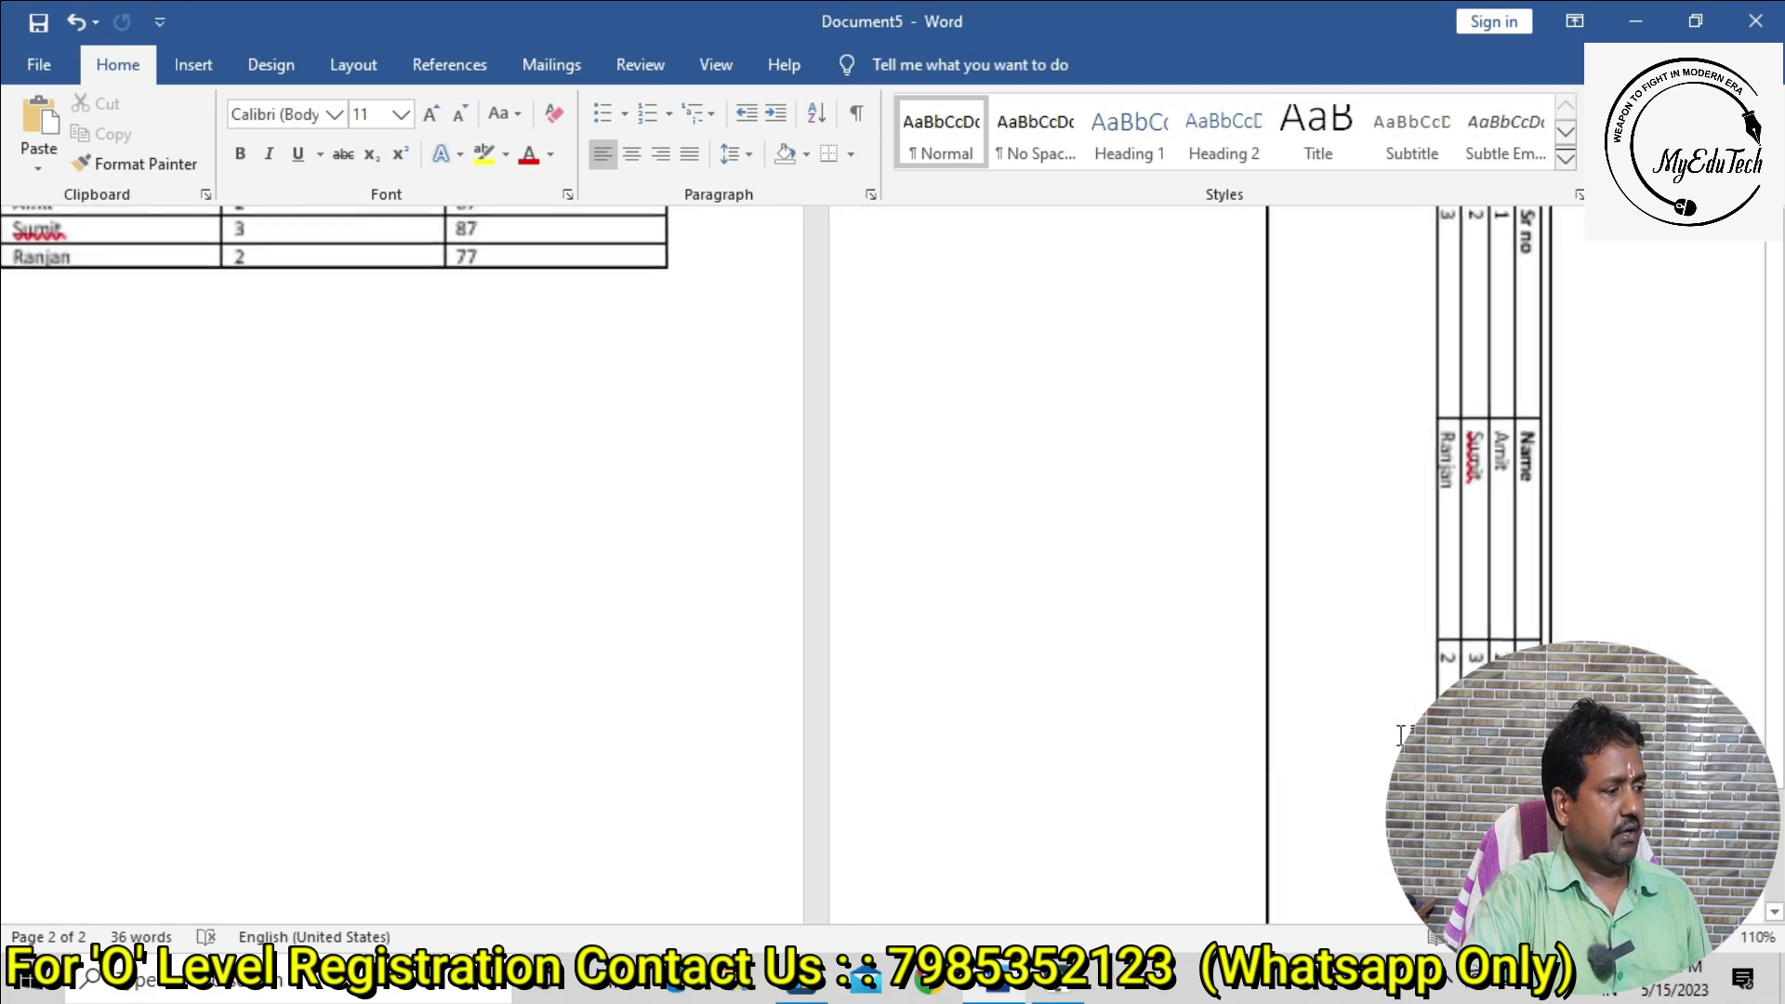
scroll(1401, 734, "up", 1, "ctrl")
scroll(1401, 735, "up", 3, "ctrl")
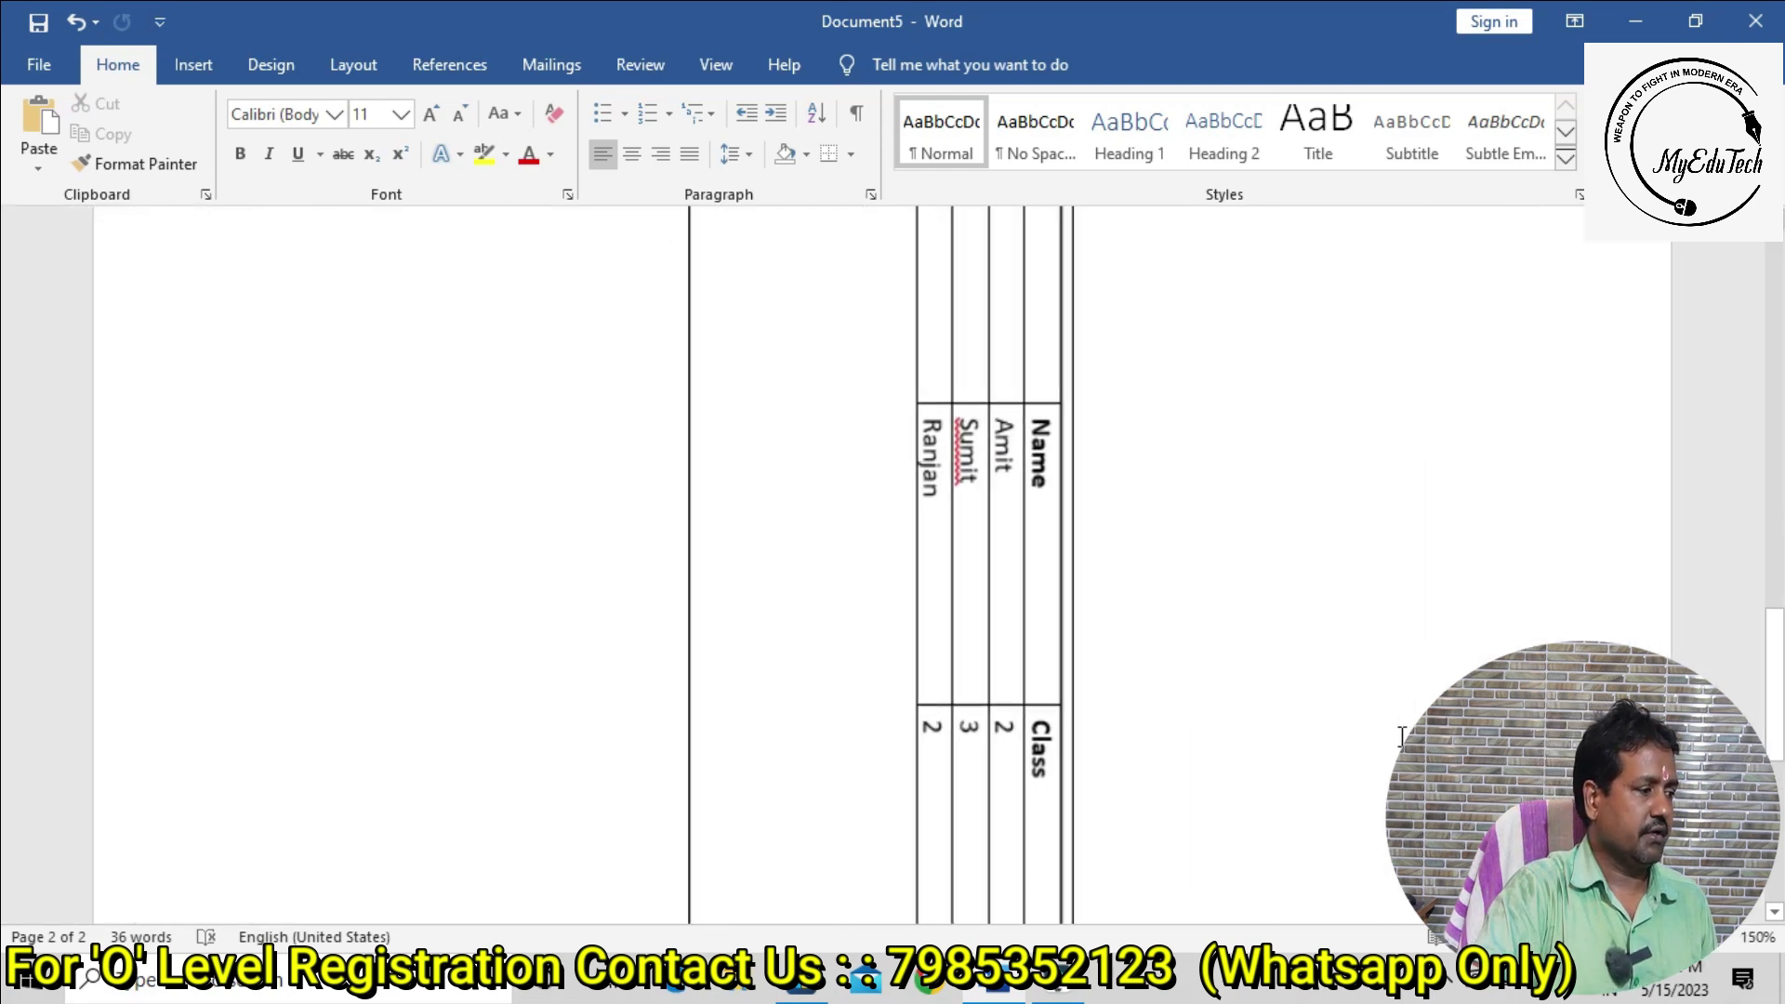
scroll(1390, 706, "up", 4)
scroll(1386, 699, "down", 5)
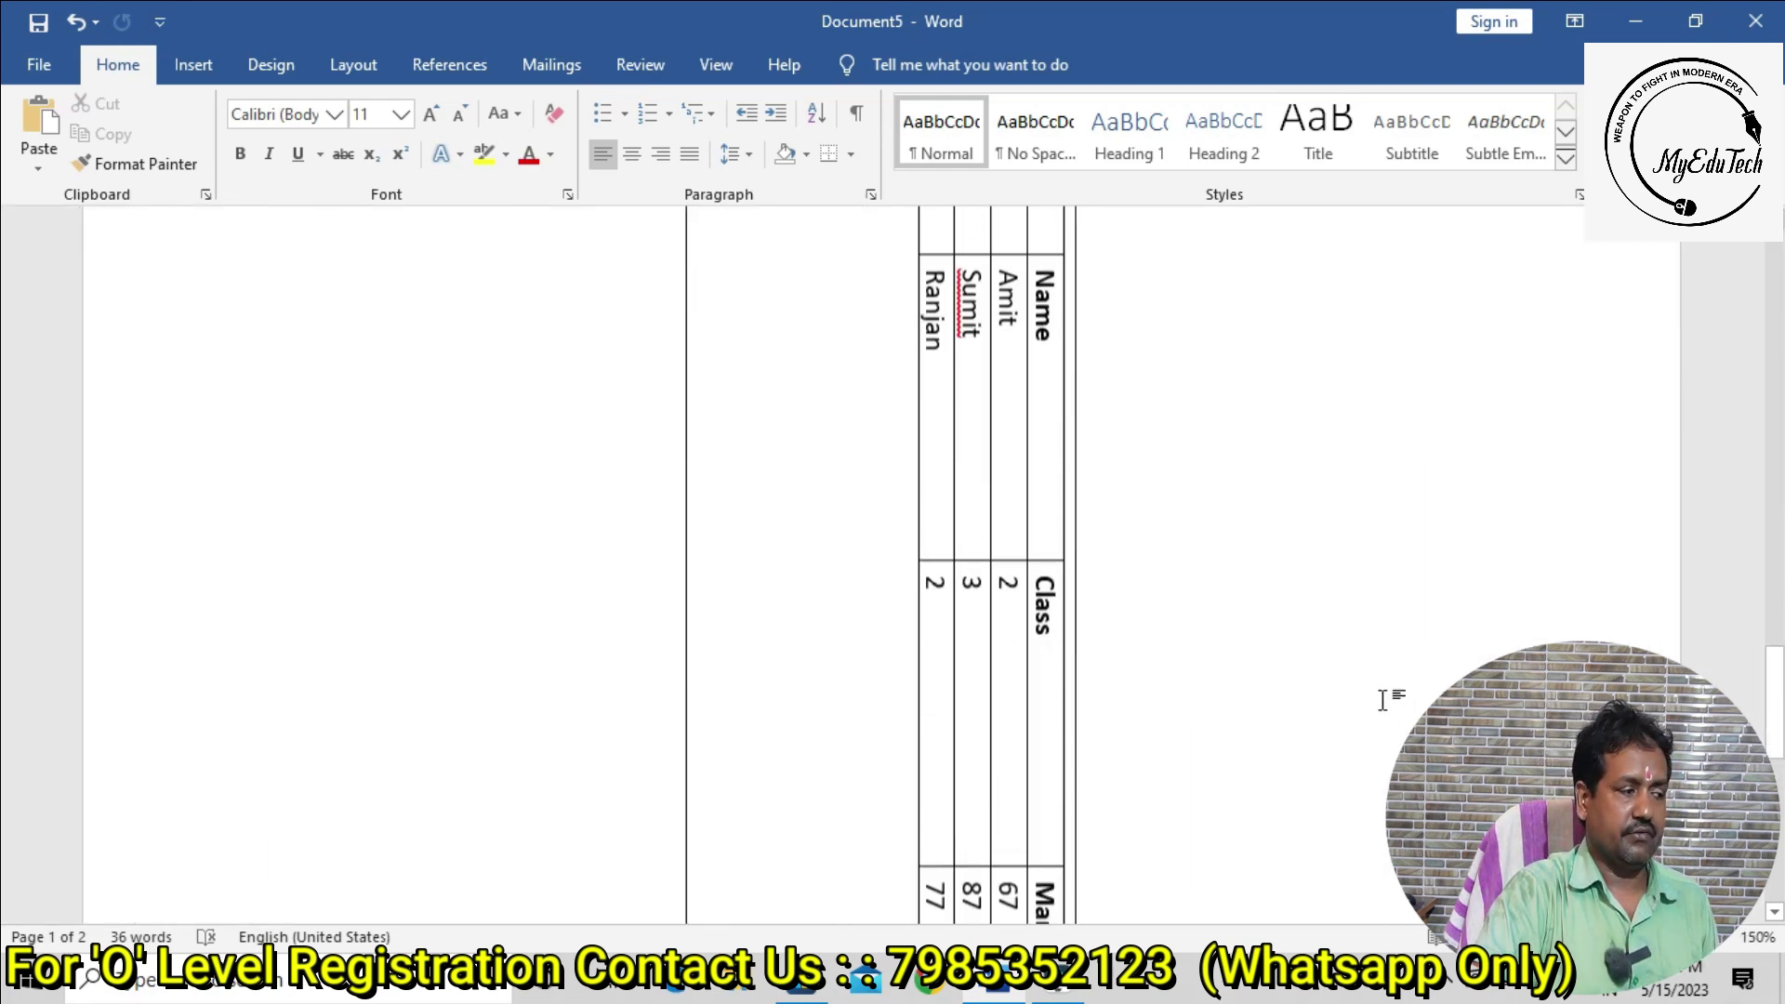
scroll(1382, 699, "down", 5)
scroll(1386, 700, "up", 9)
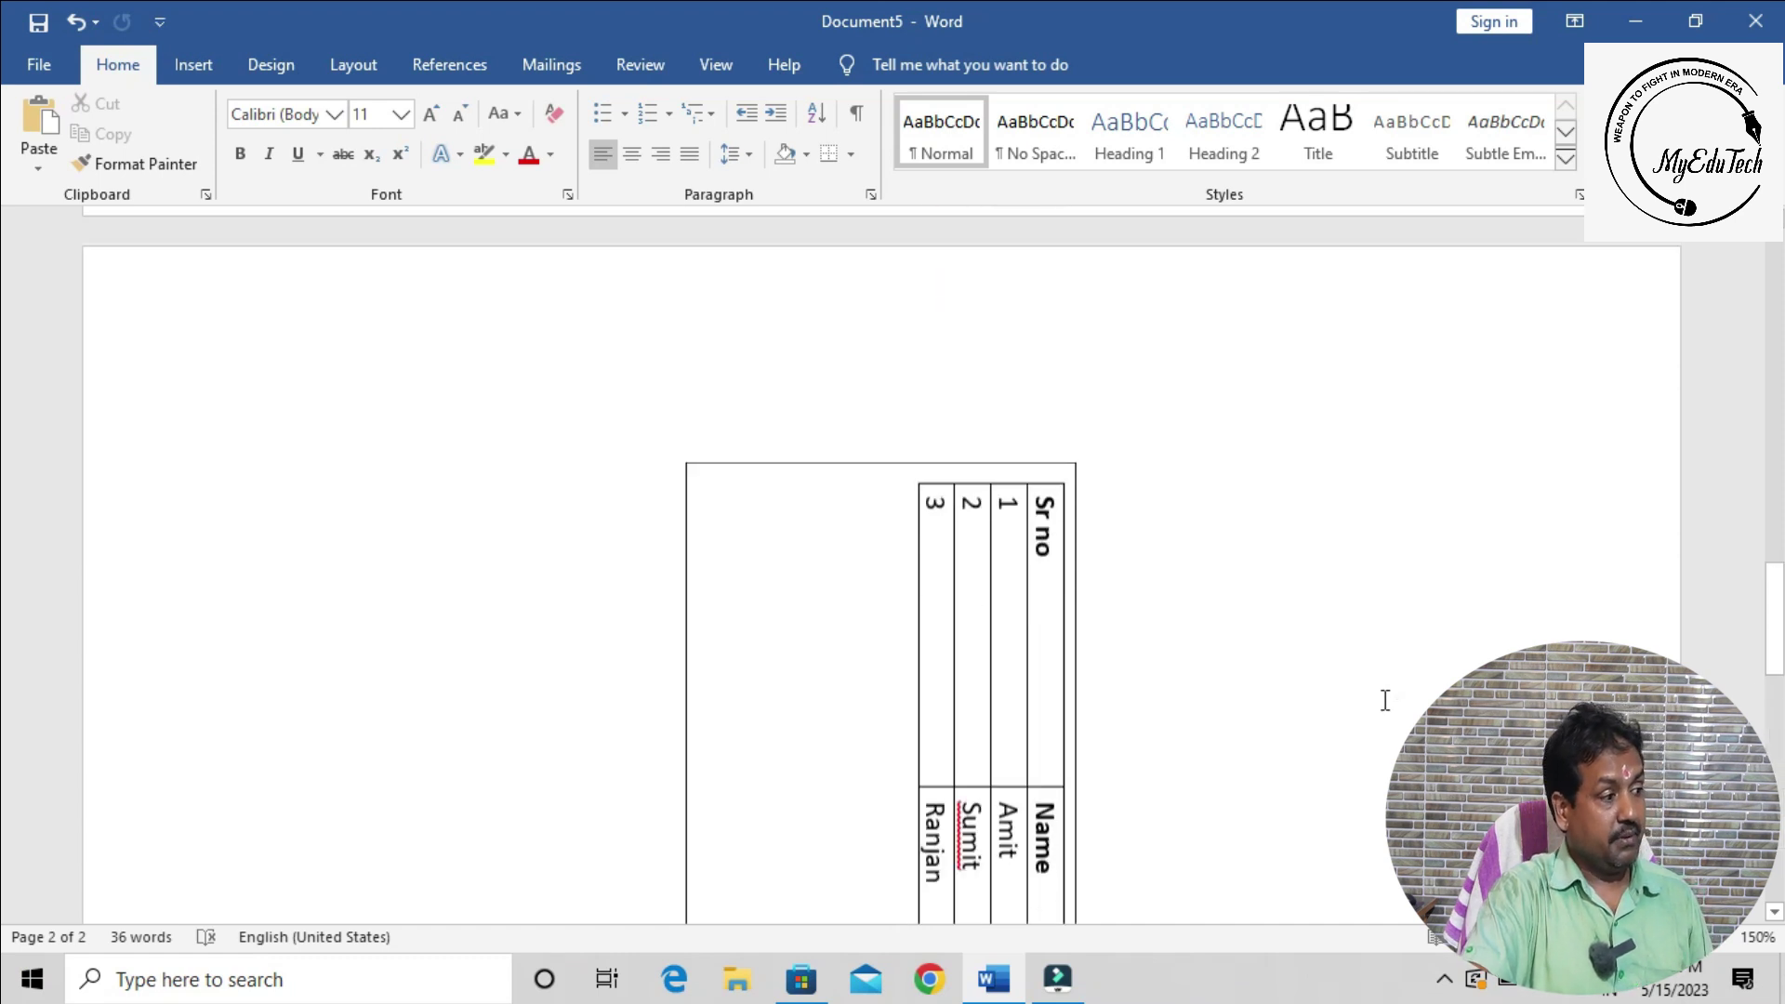
scroll(1385, 699, "up", 1)
scroll(1386, 699, "down", 7, "ctrl")
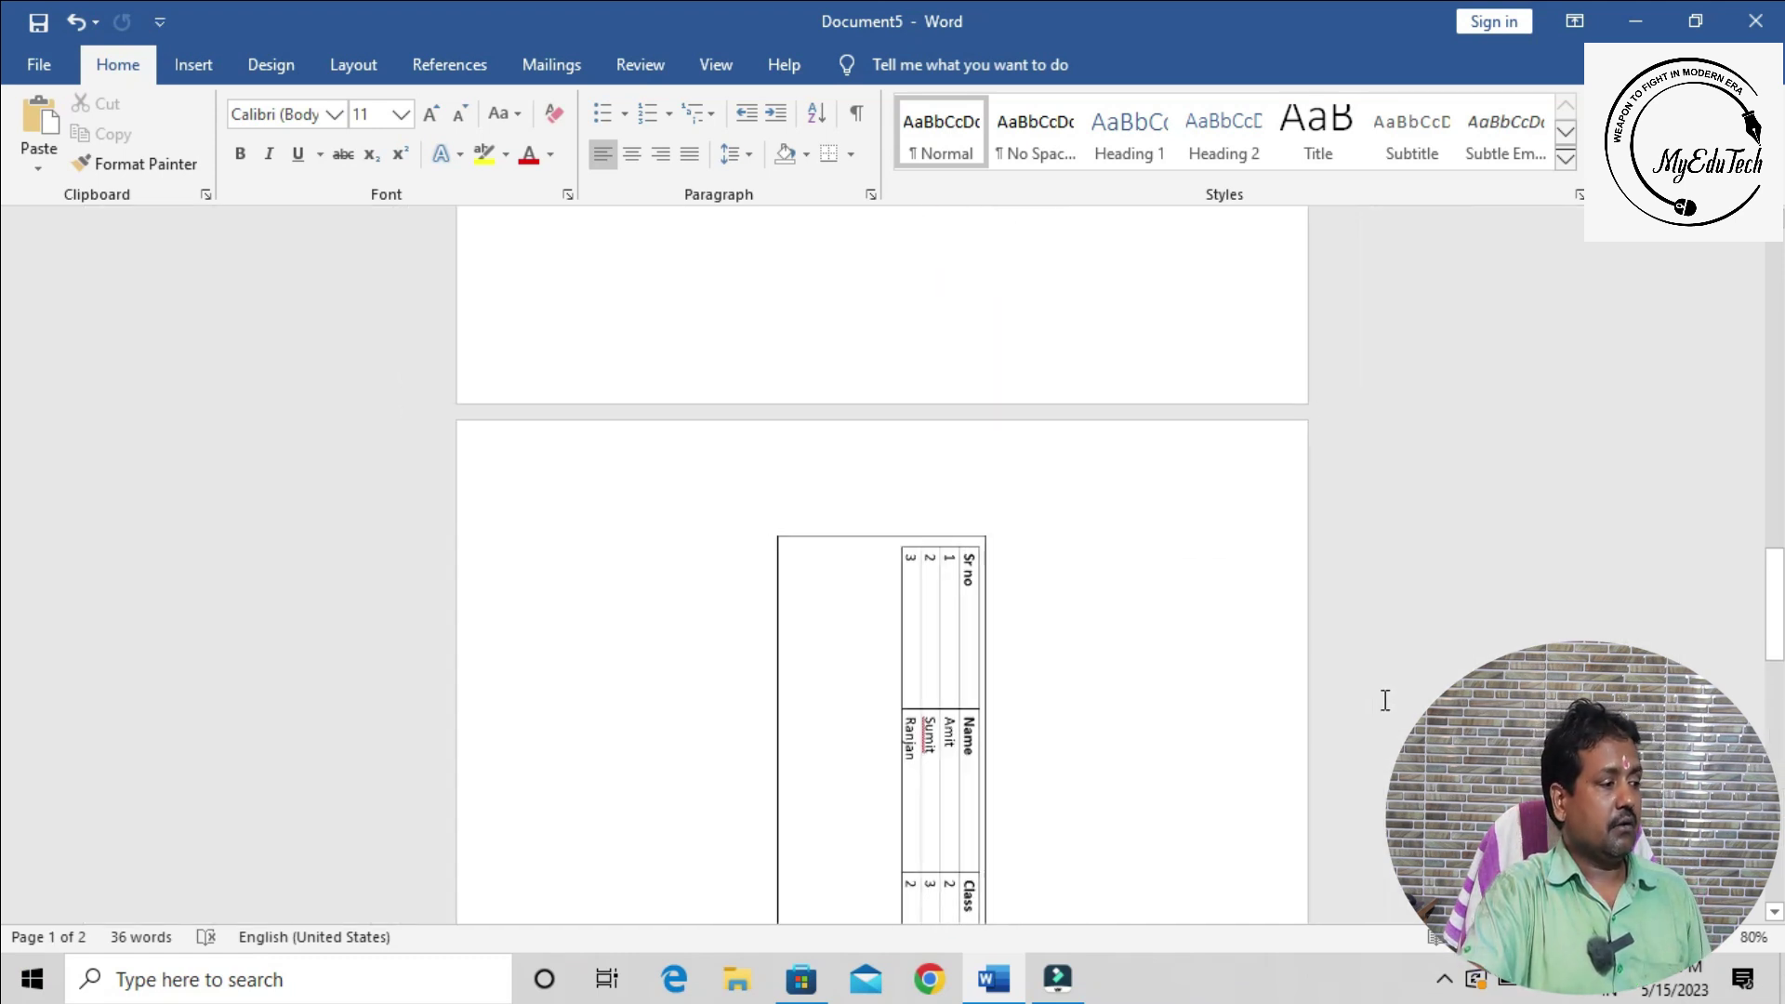
scroll(1385, 699, "up", 3, "ctrl")
scroll(1386, 699, "down", 7)
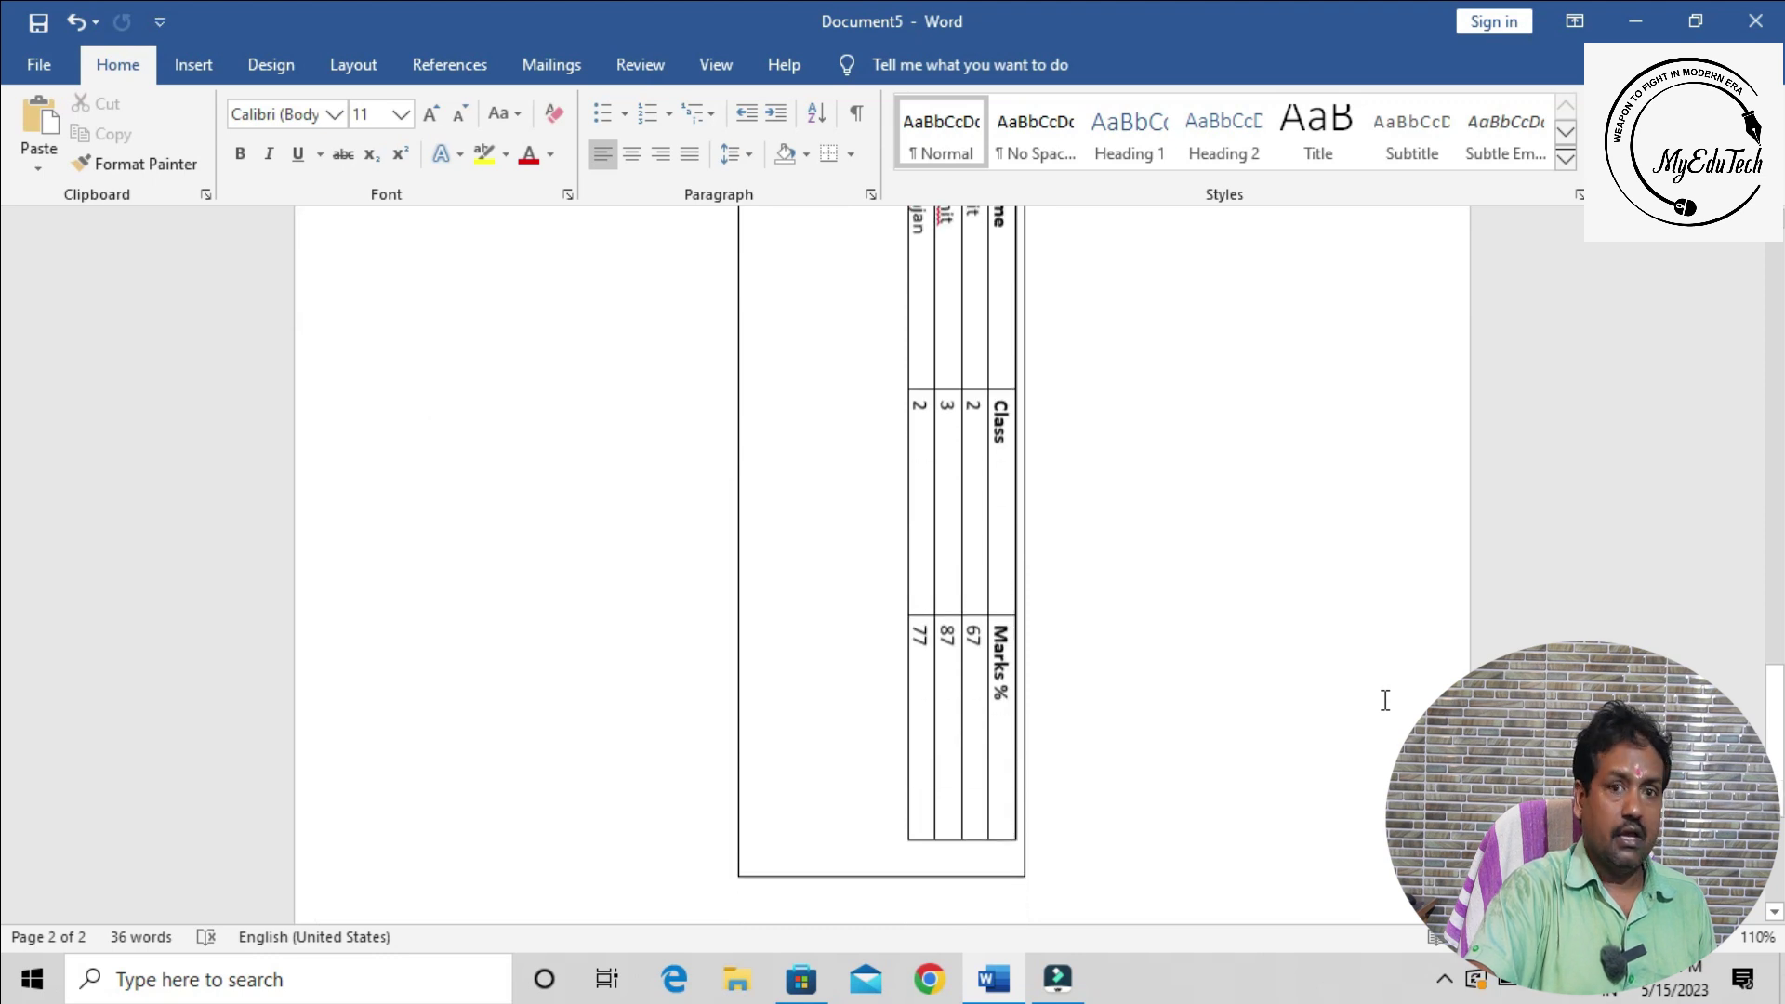
scroll(1384, 701, "up", 9)
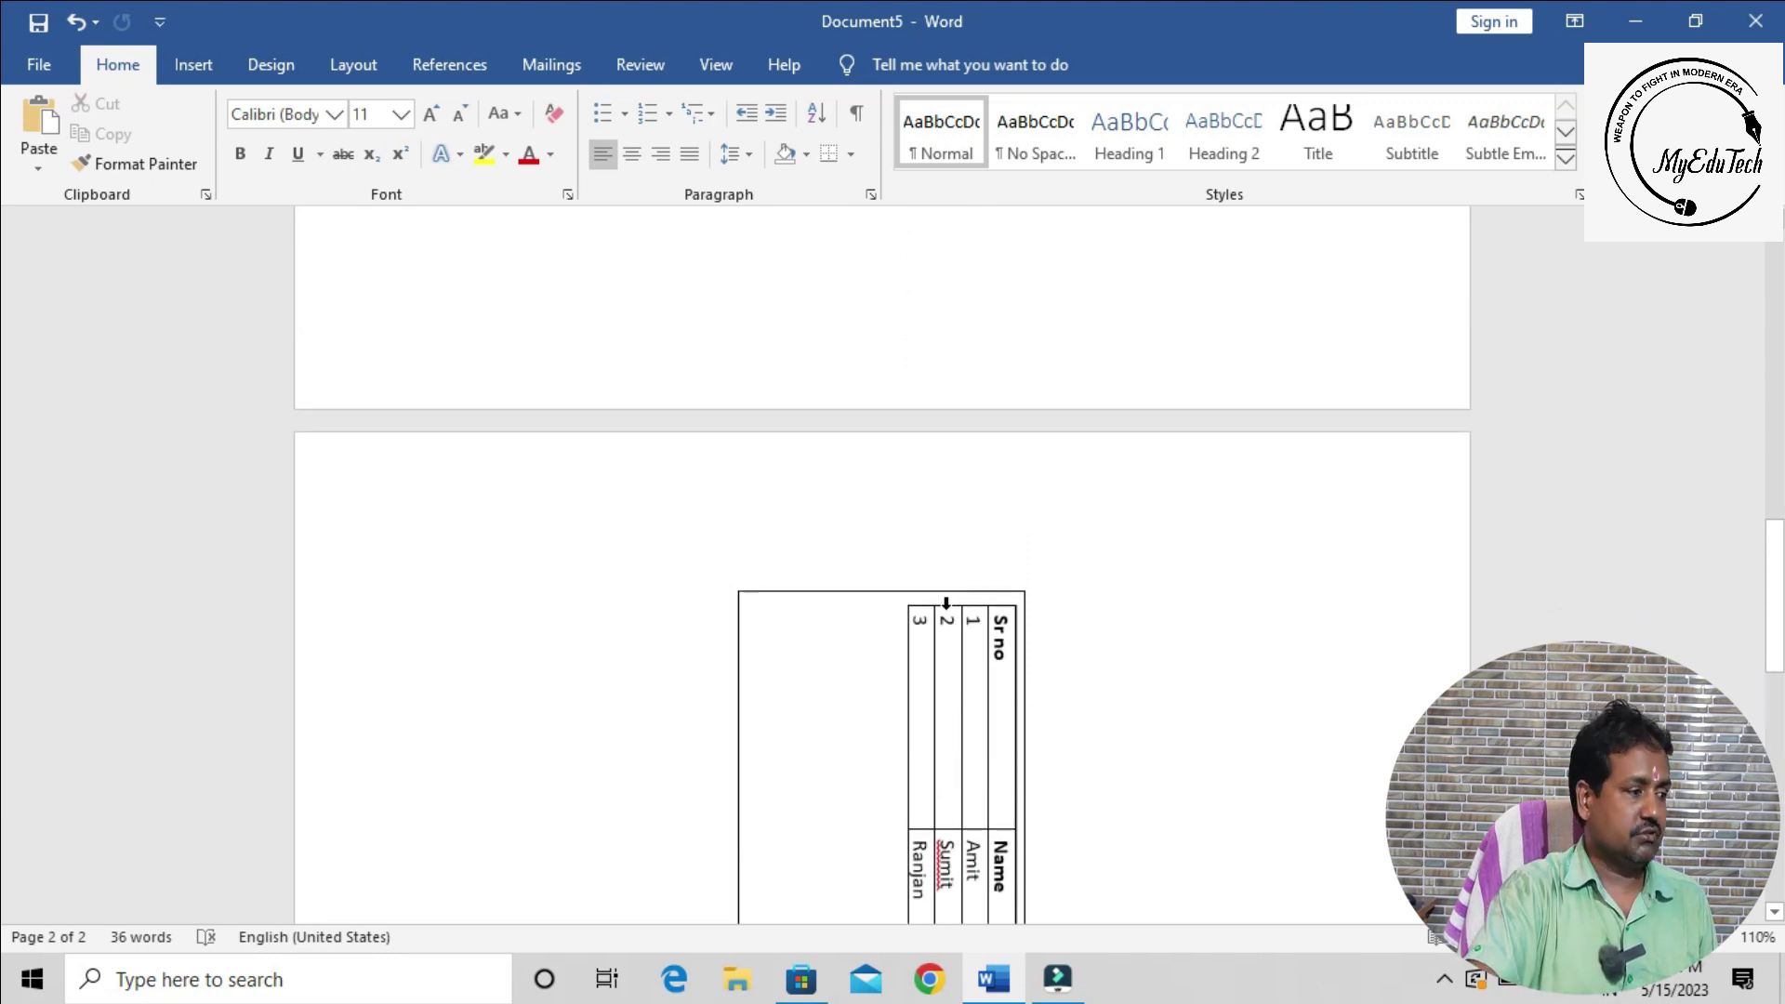
scroll(947, 633, "down", 5)
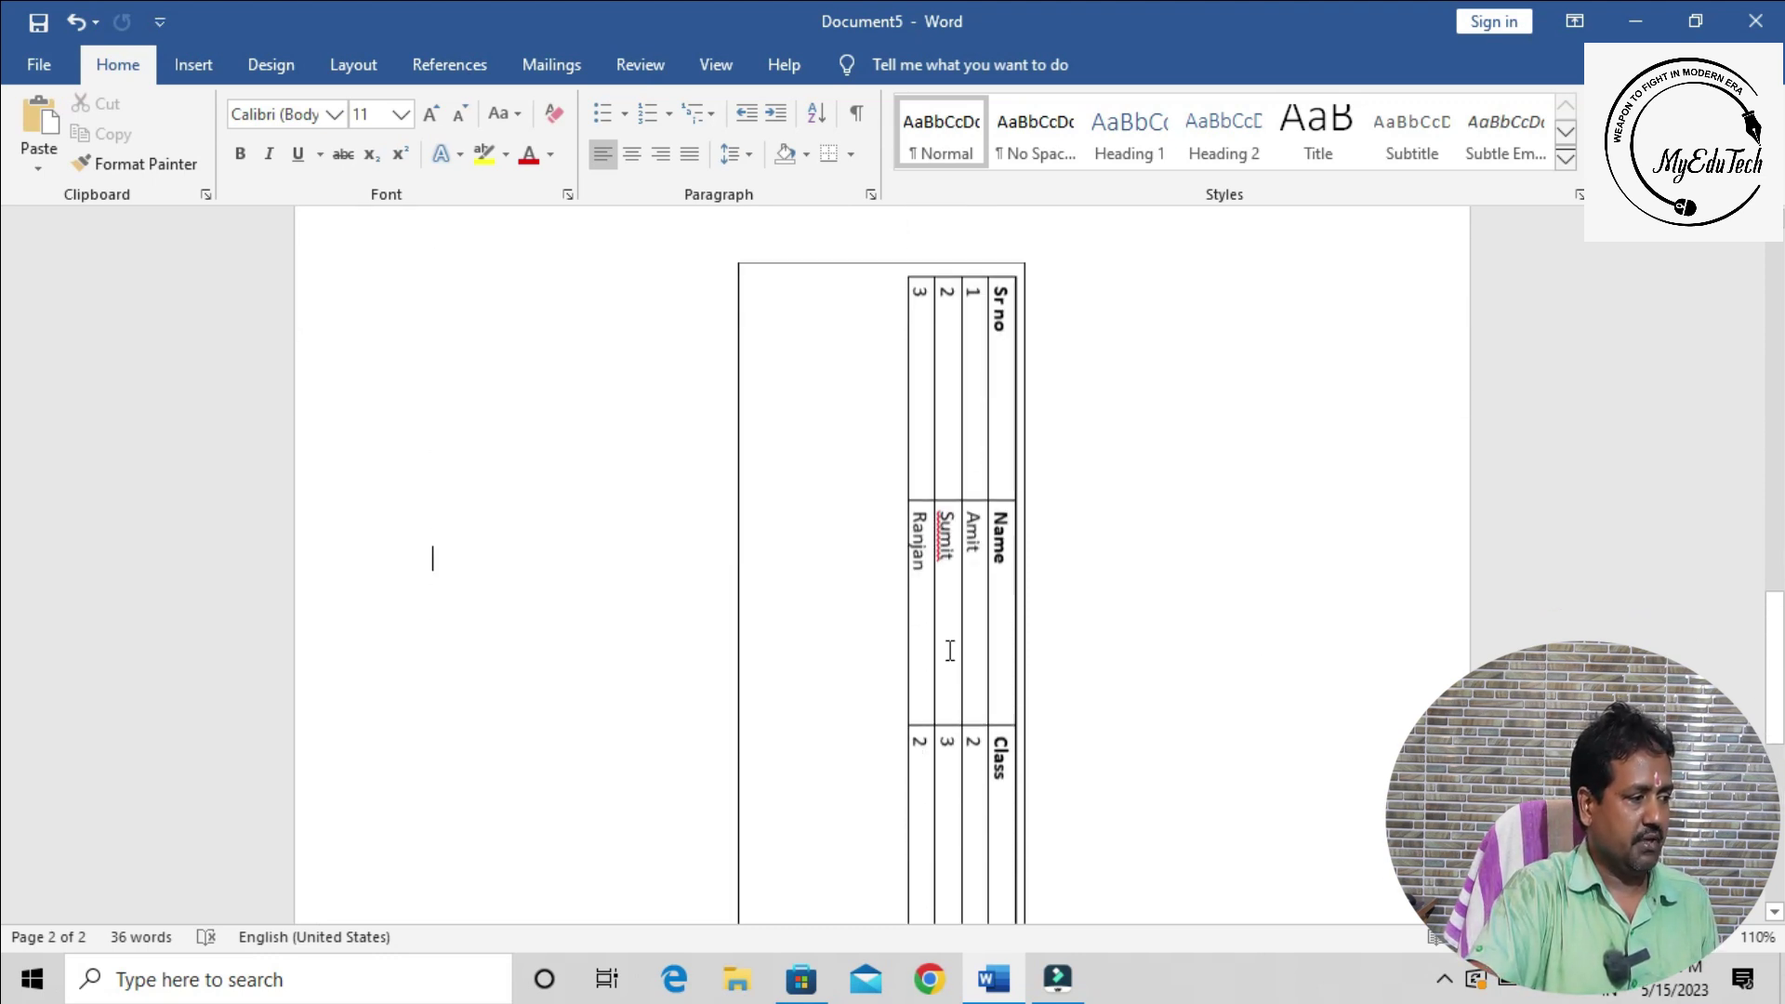
Change the rotated table's Class values to 7, 9 and 8 for rows 1 to 3
left_click(952, 488)
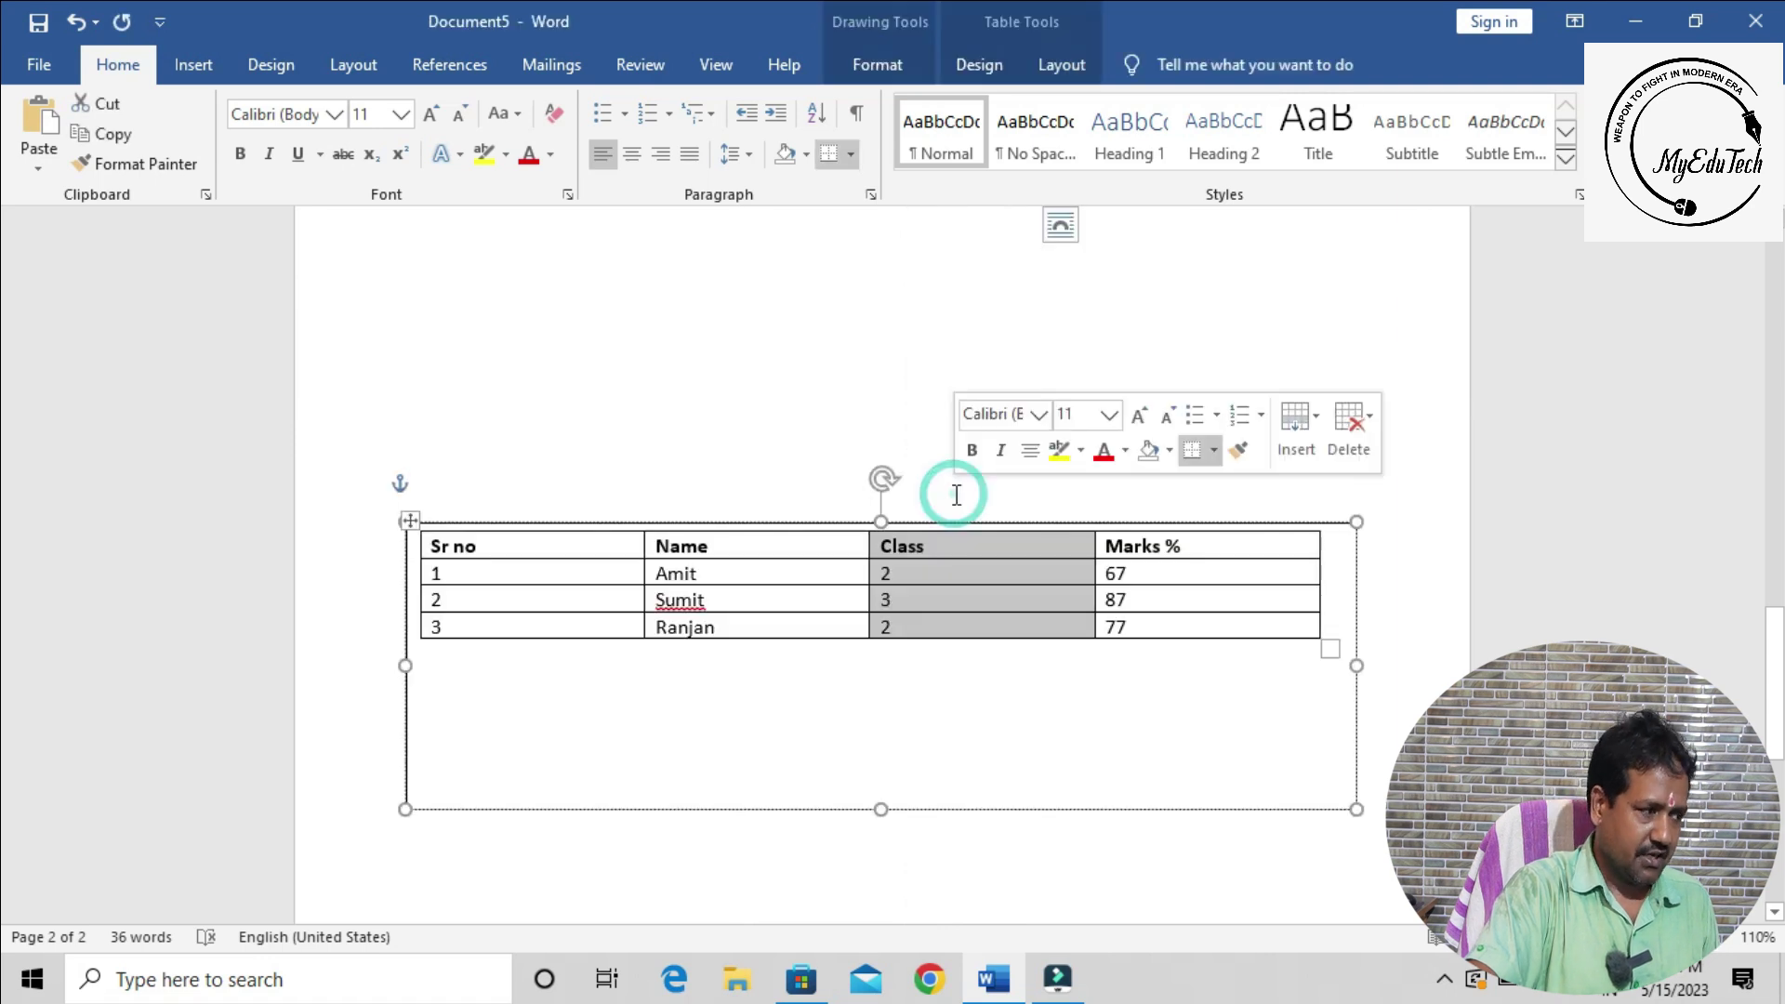
left_click(941, 564)
left_click(934, 571)
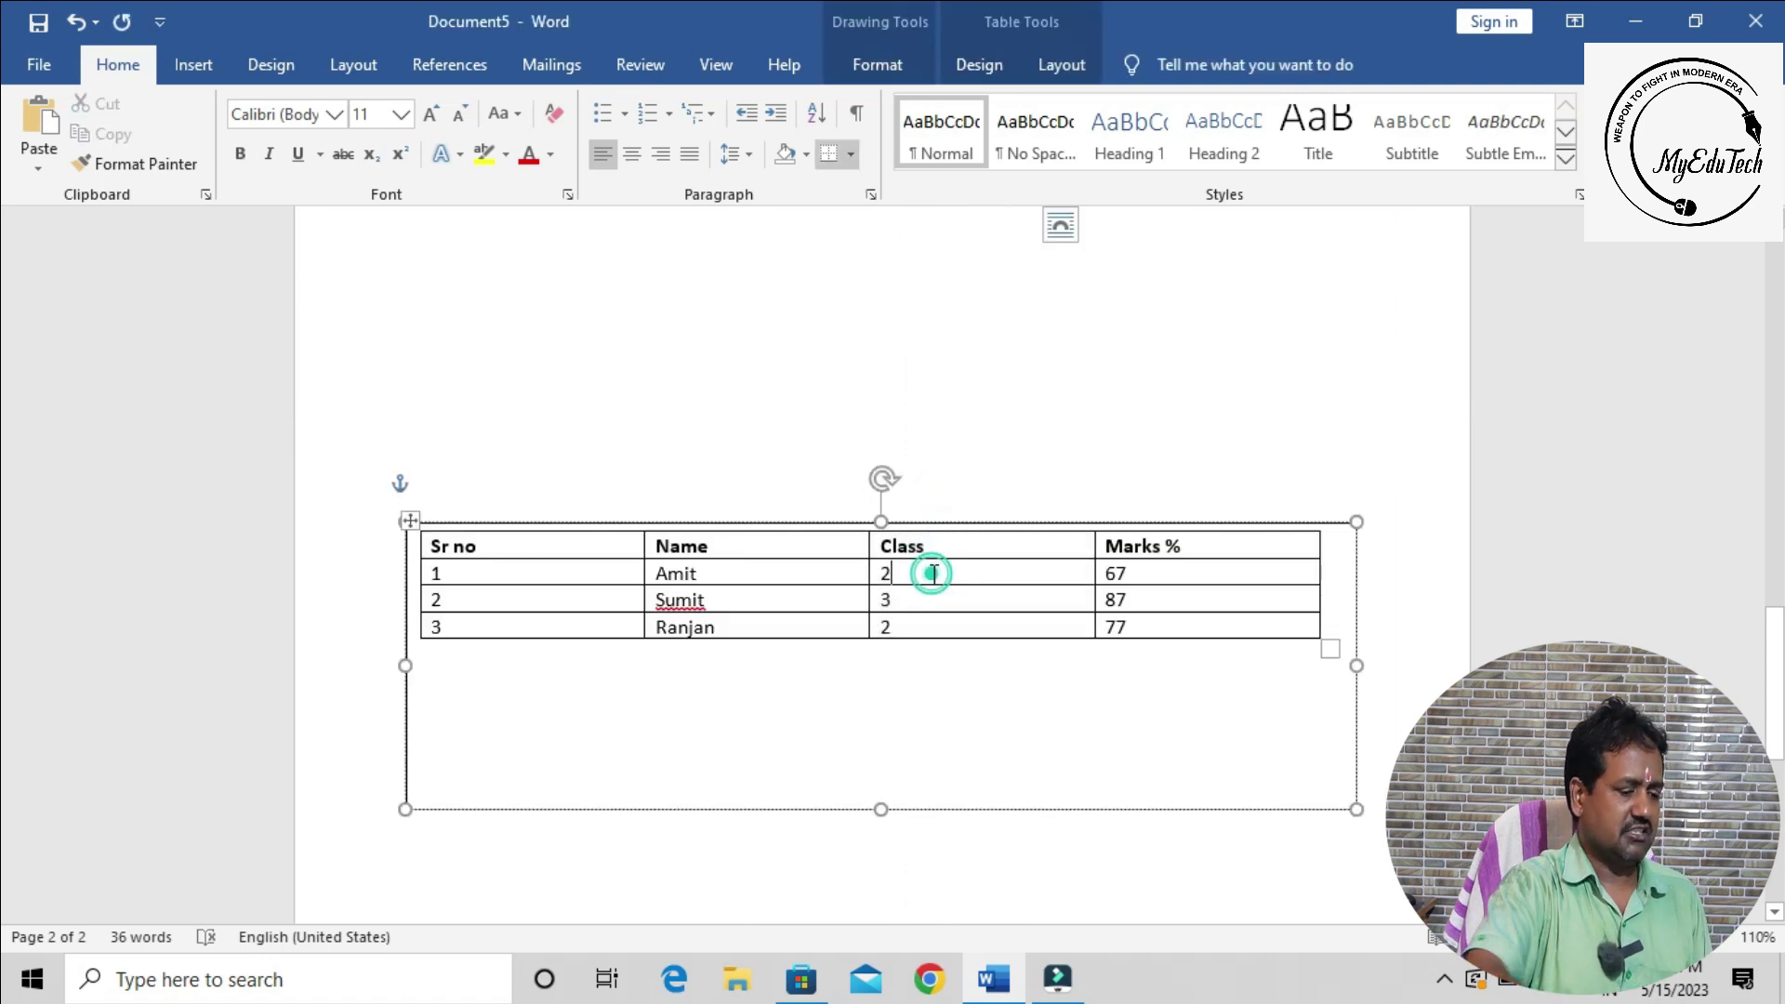
key("BackSpace")
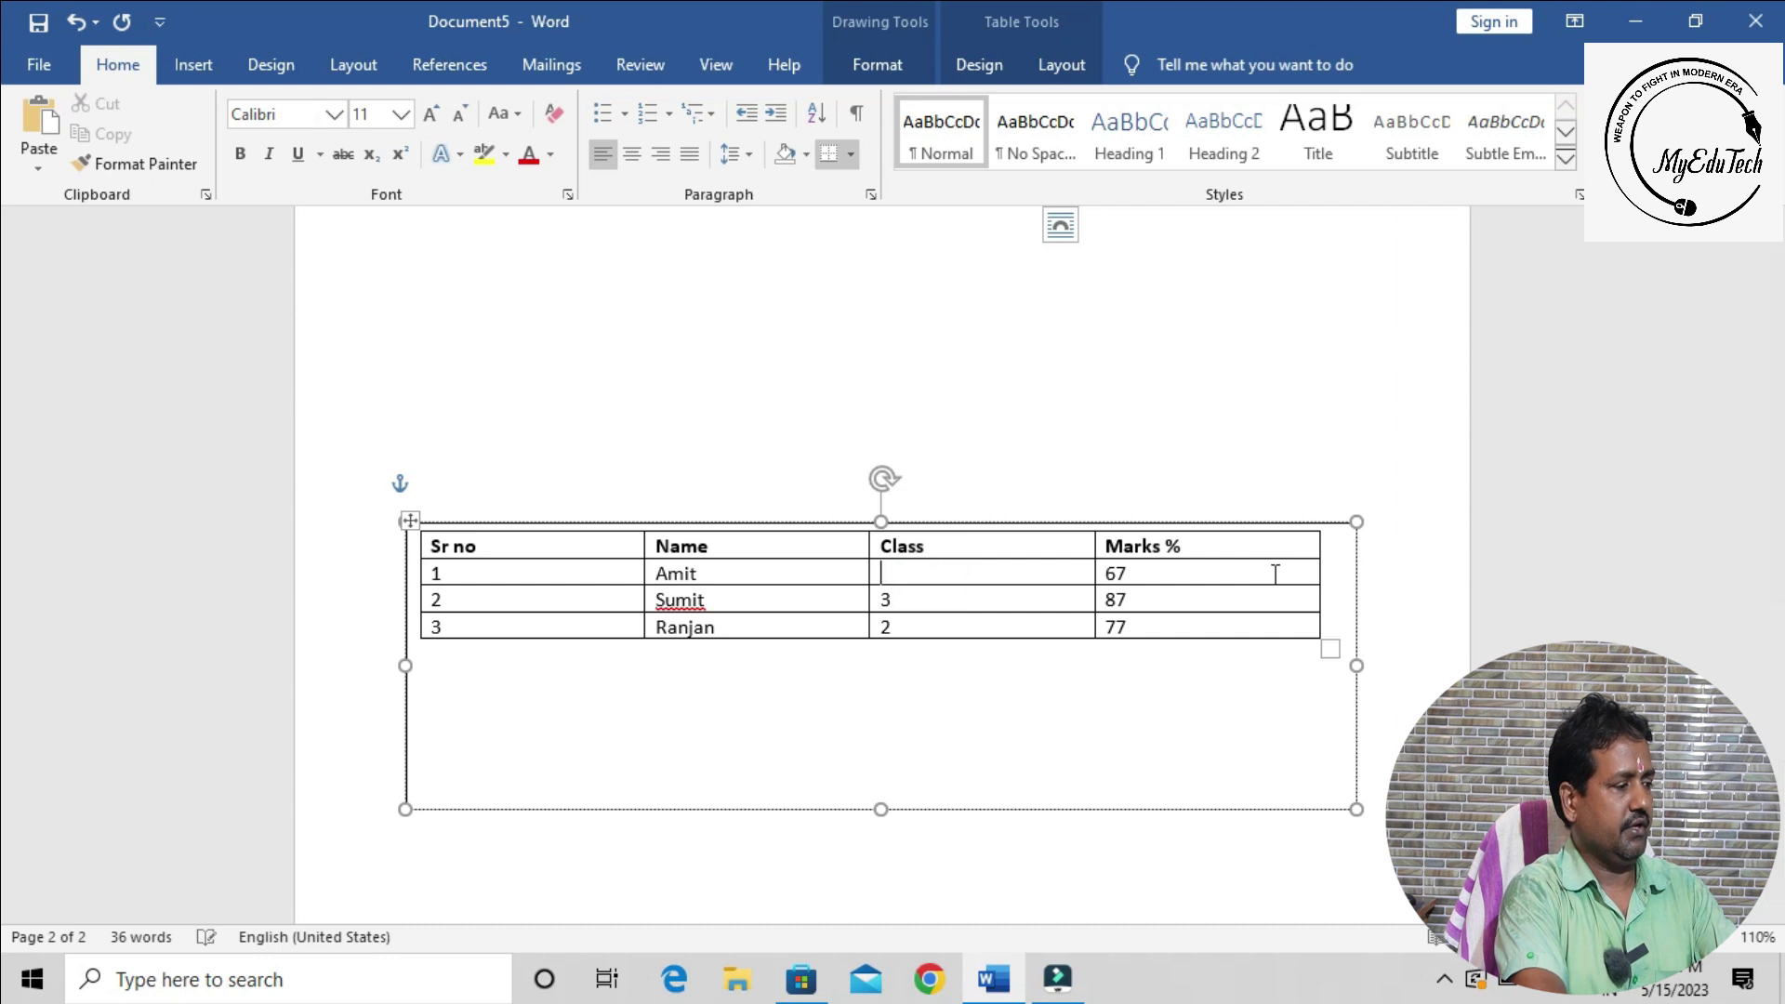
key("Delete")
type("8")
key("Up")
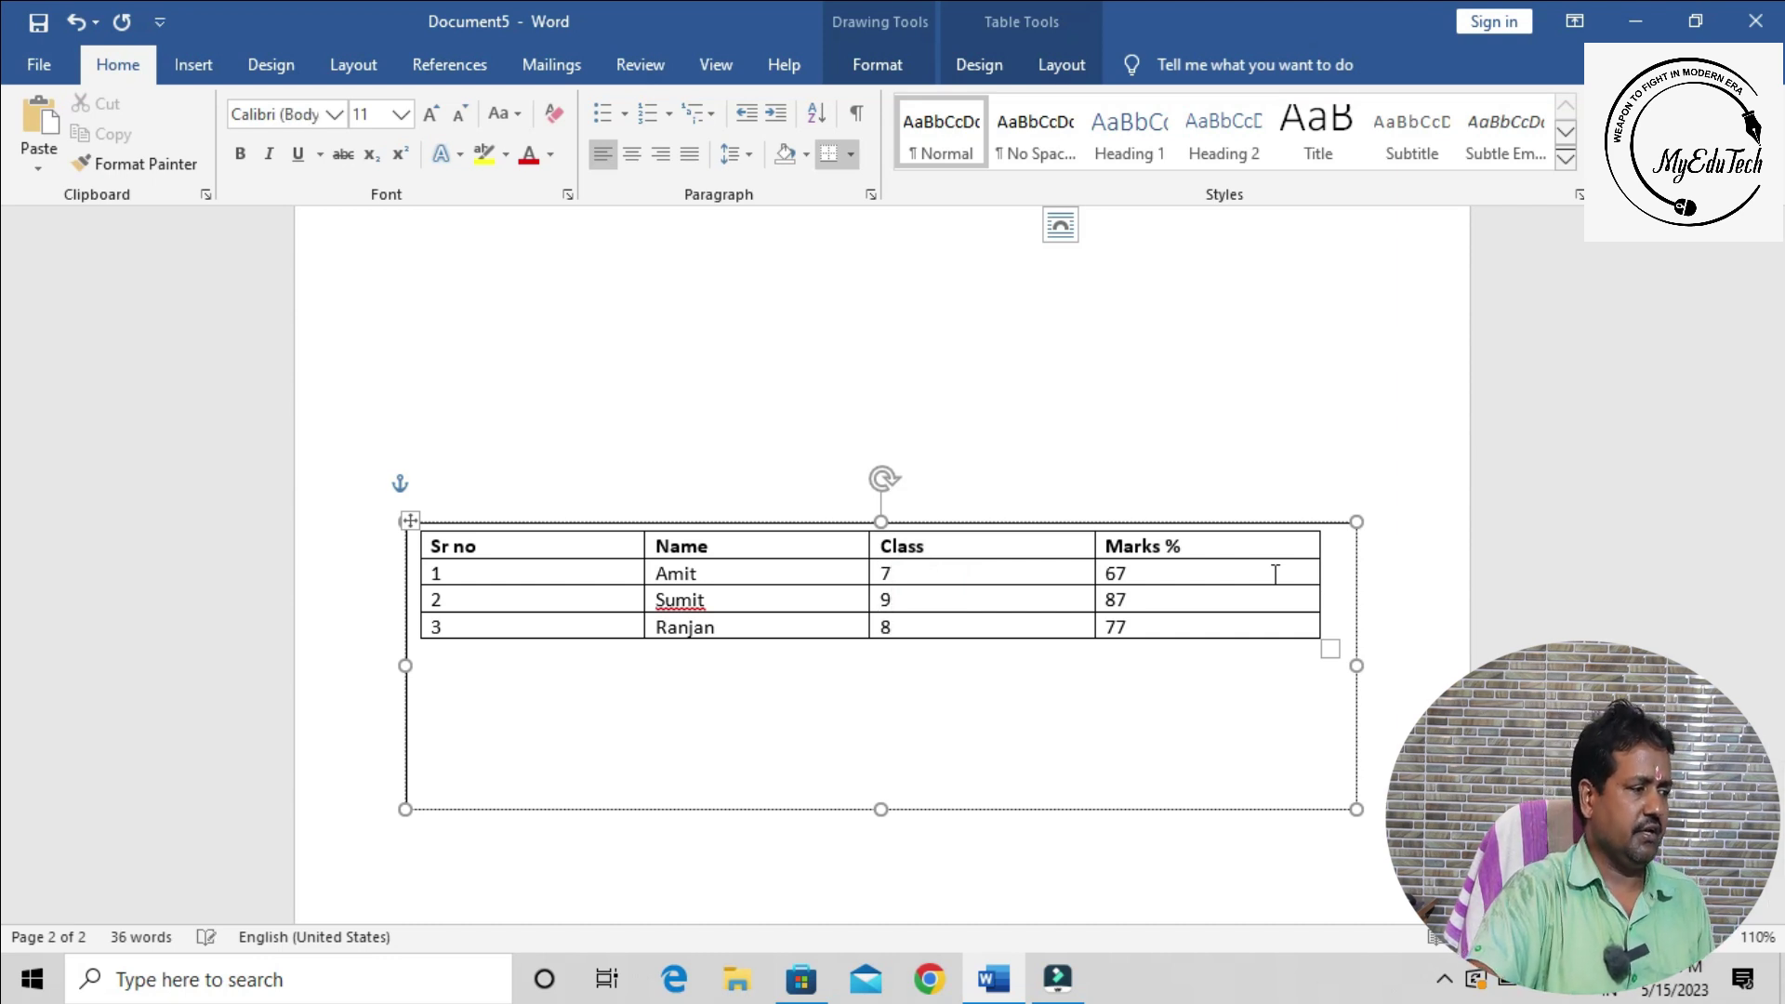
scroll(1274, 576, "down", 5)
left_click(1236, 582)
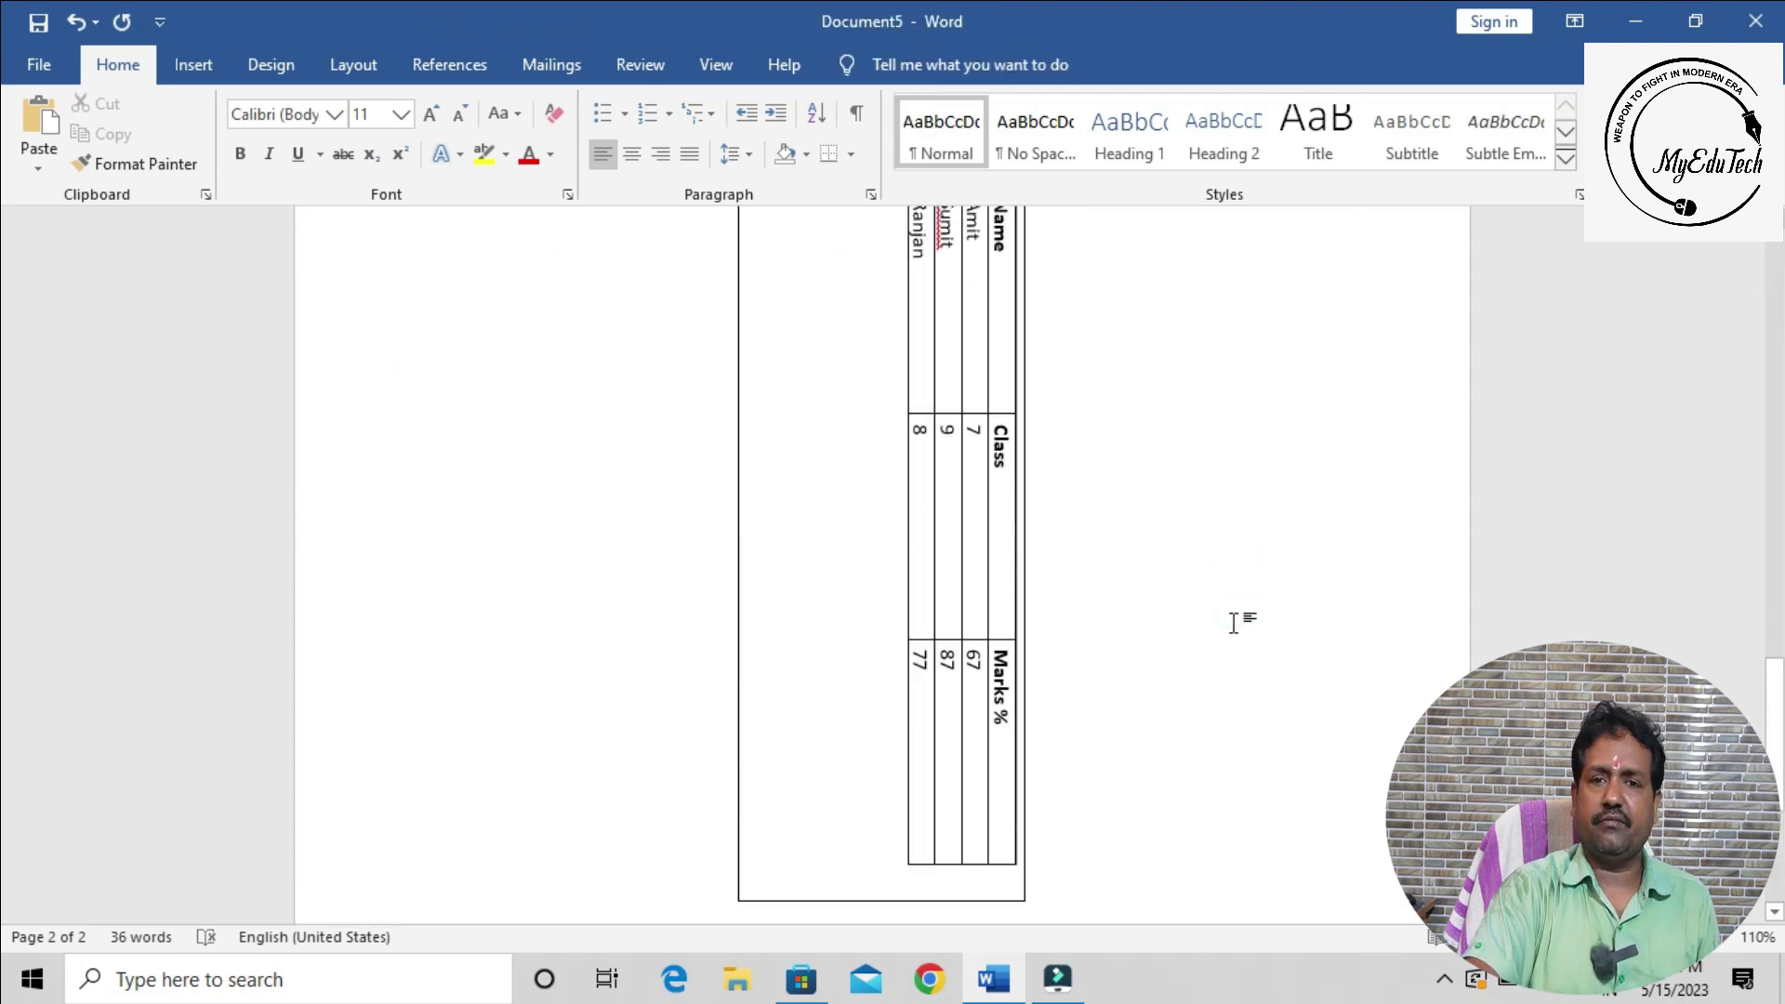
Copy the whole upright student marks table on the first page
scroll(1295, 595, "up", 8)
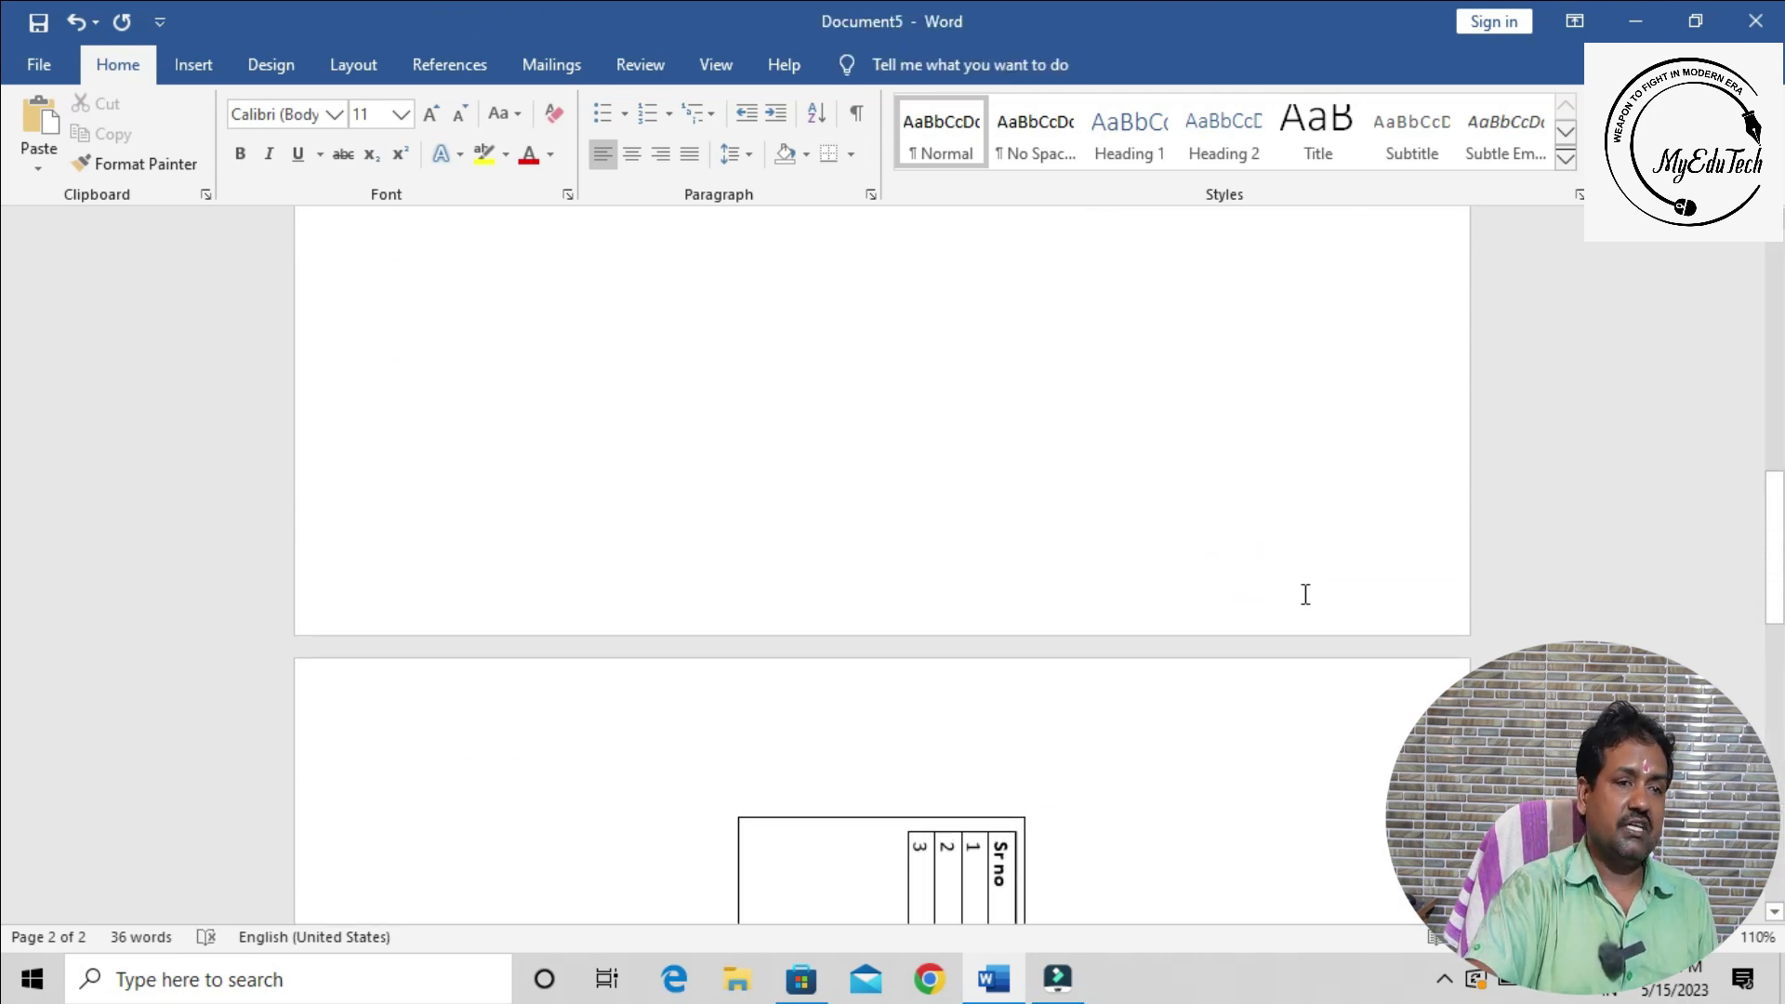
scroll(1301, 593, "up", 3)
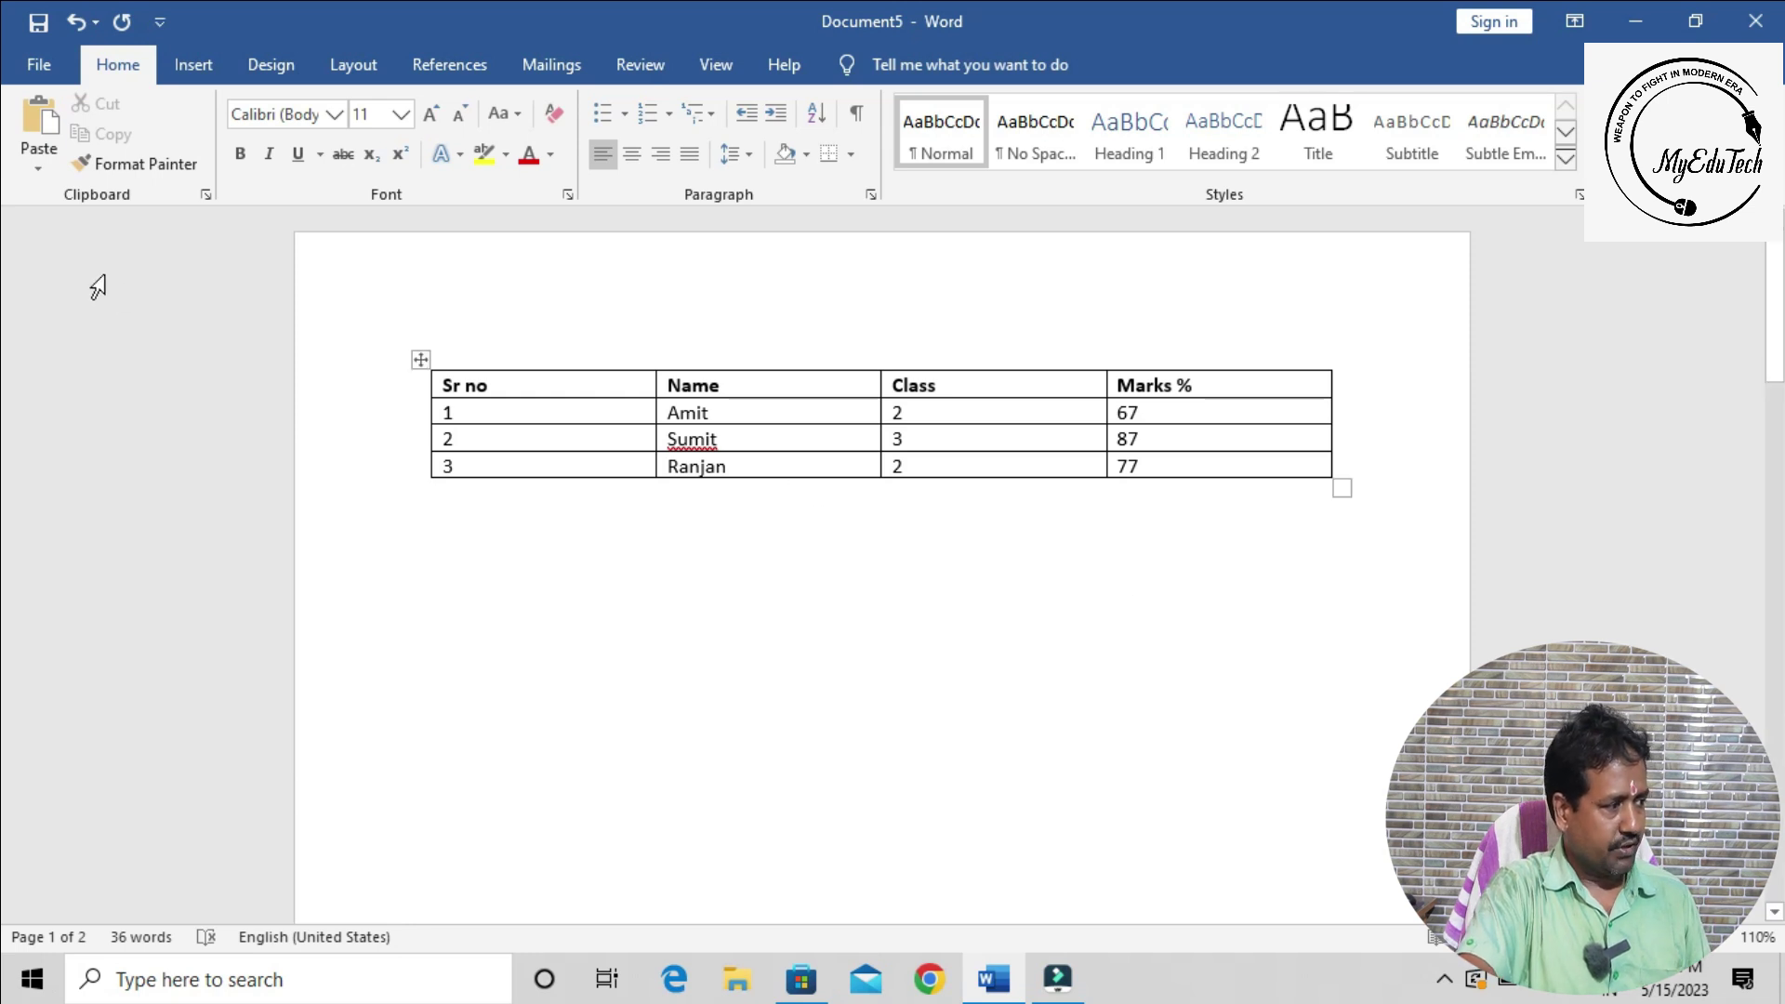
left_click(419, 358)
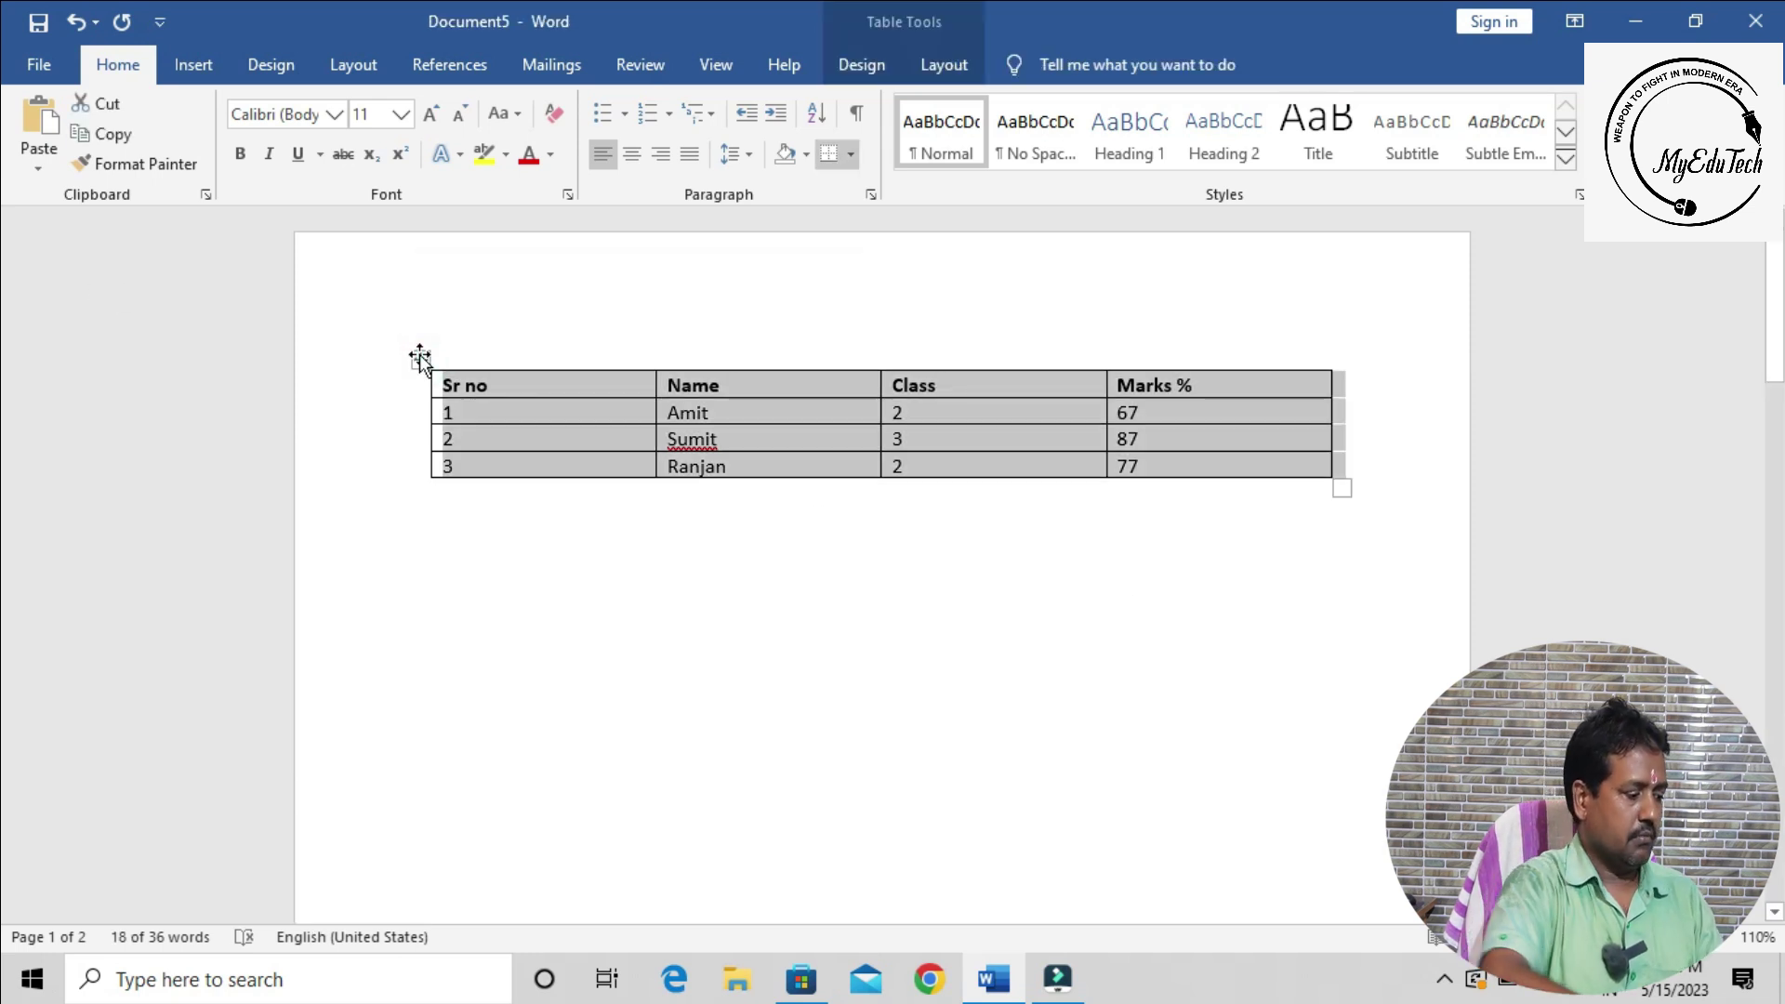
left_click(700, 636)
Search the computer for "word" and switch to Microsoft Office Word 2007 with a blank document
key("super")
type("word")
key("Down")
key("Down")
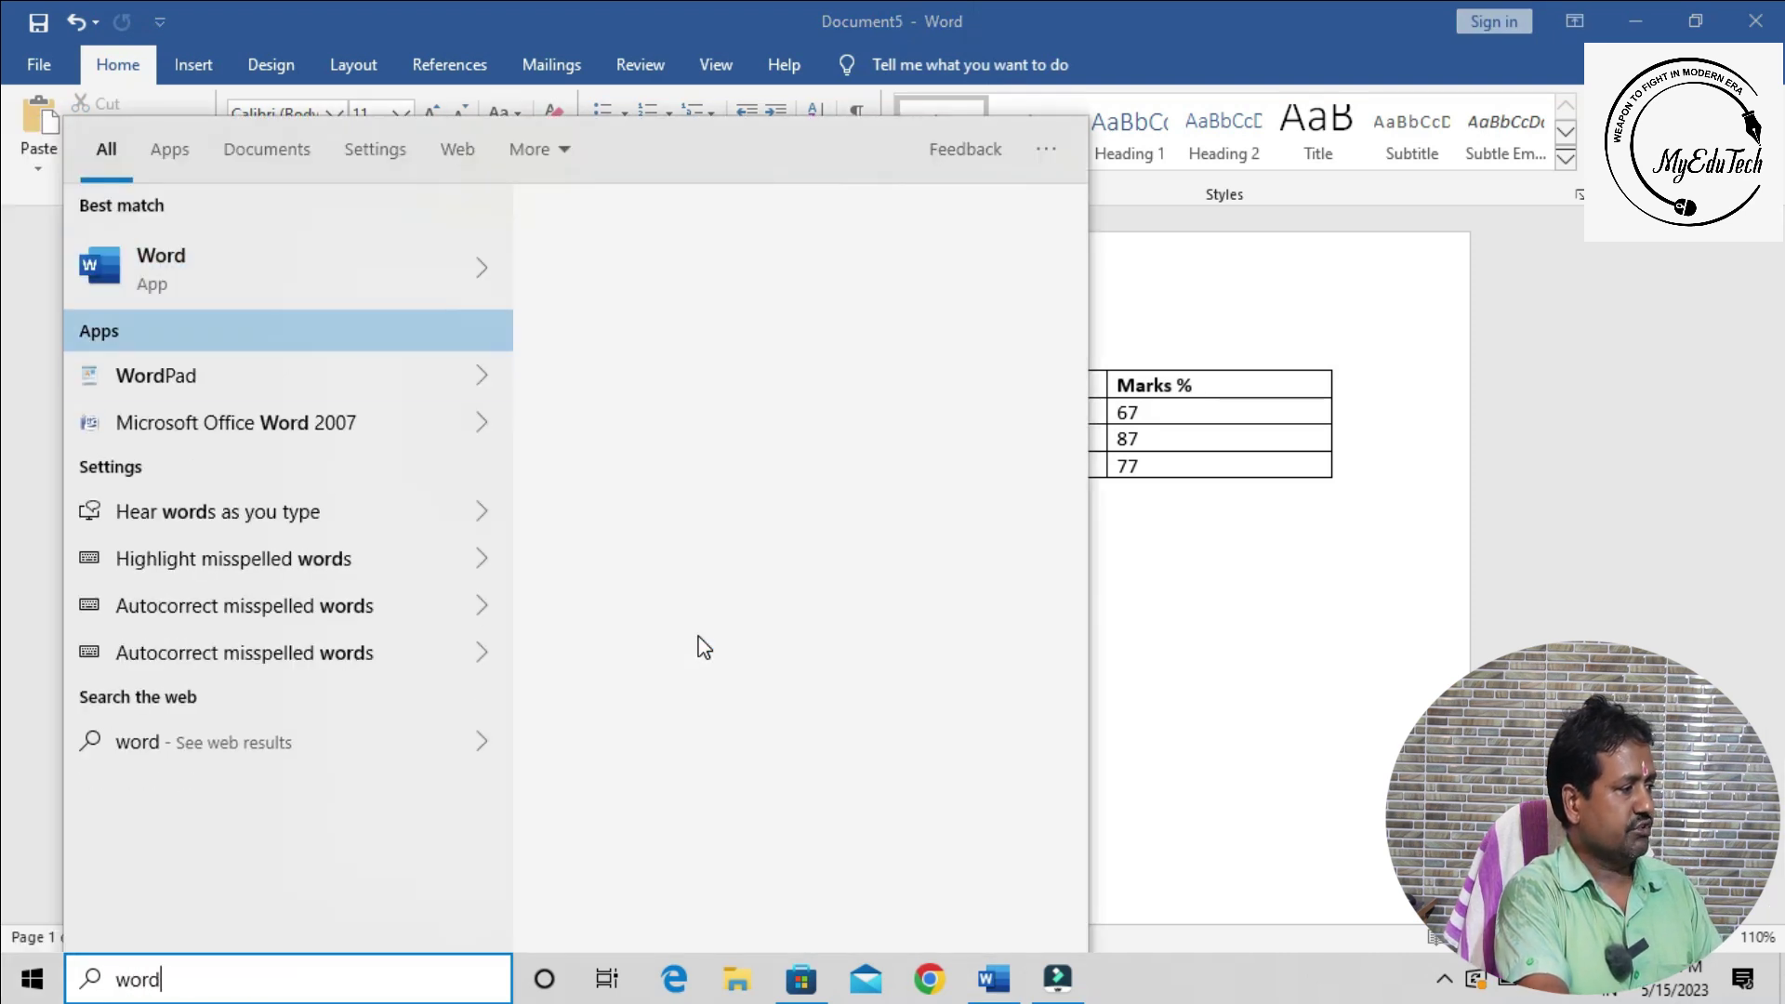
key("Return")
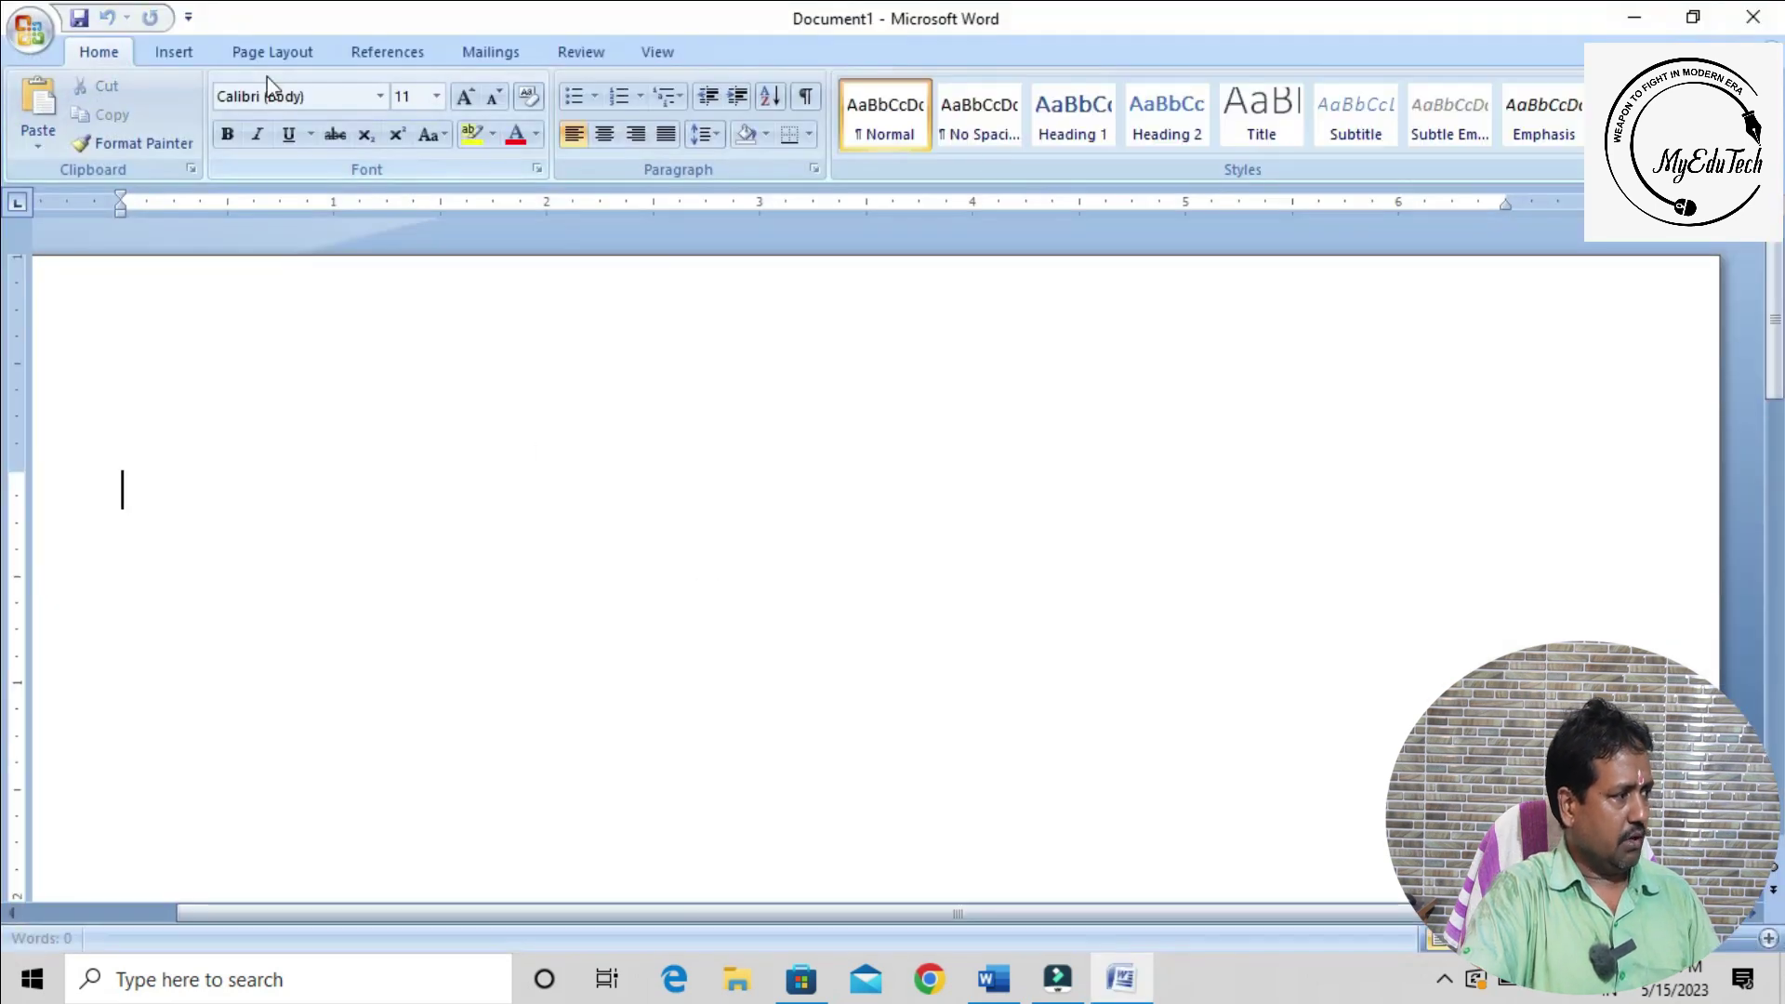
Draw a text box about 4.8 inches wide and 1 inch tall on the blank page and paste the marks table into it
left_click(175, 56)
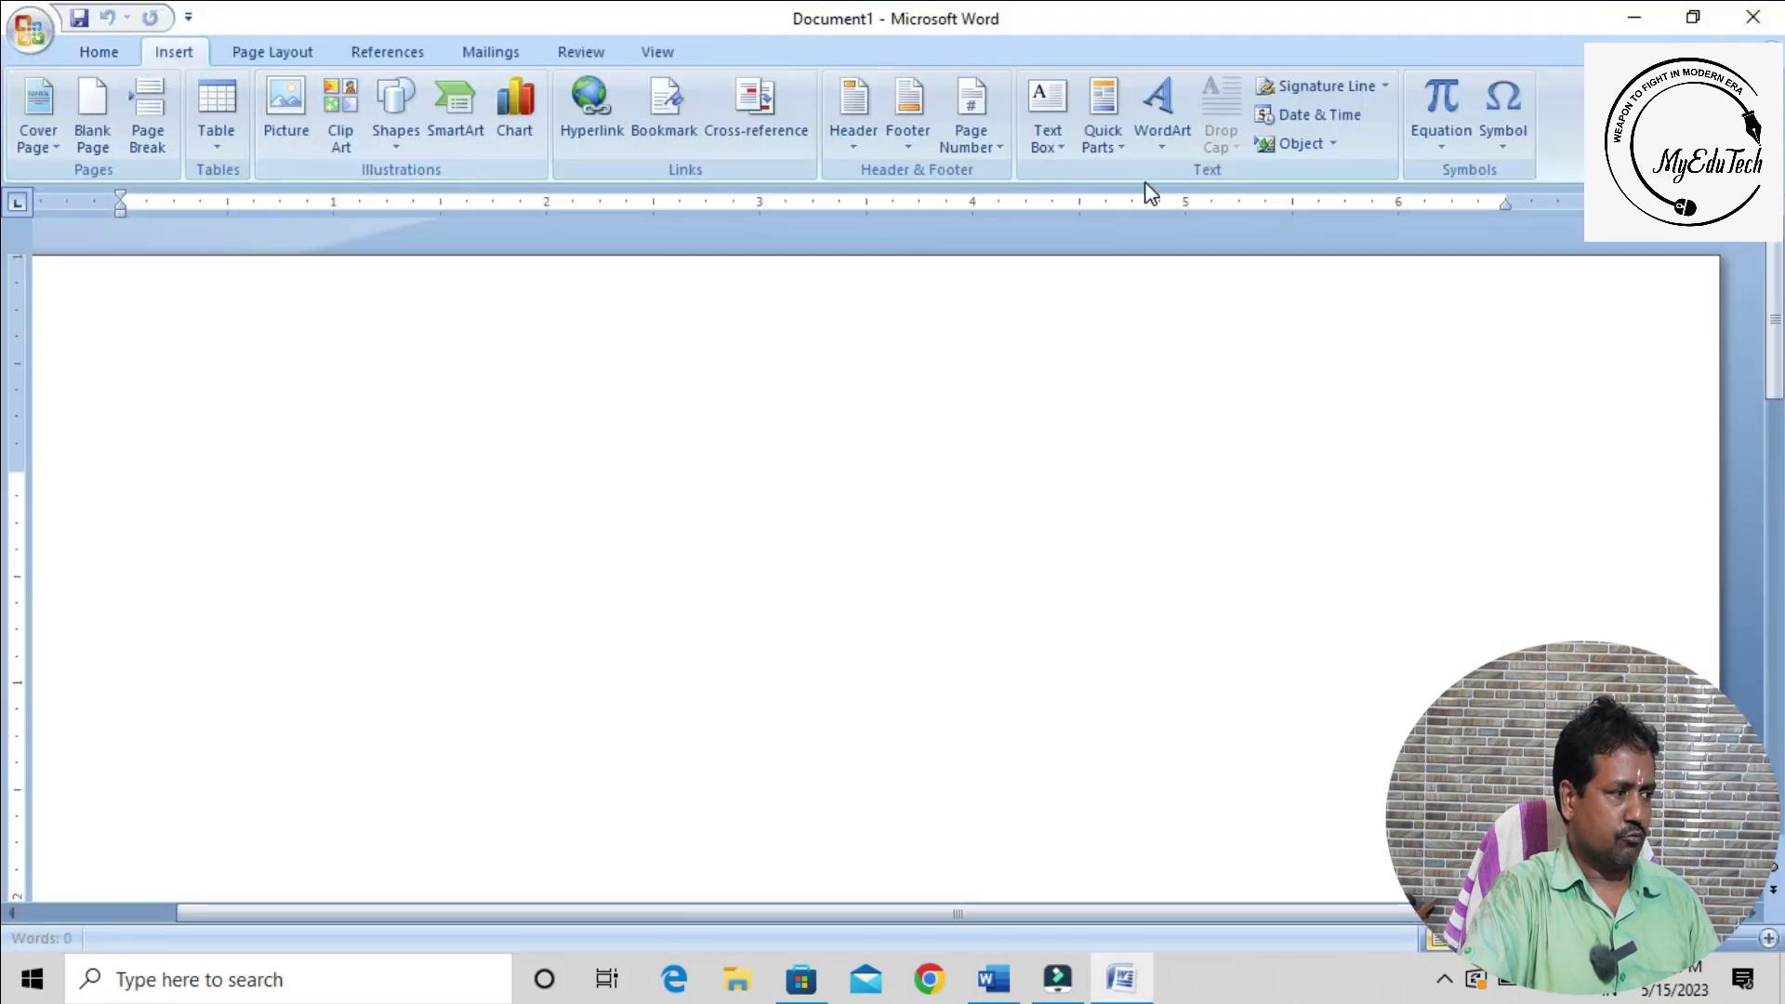
left_click(1051, 133)
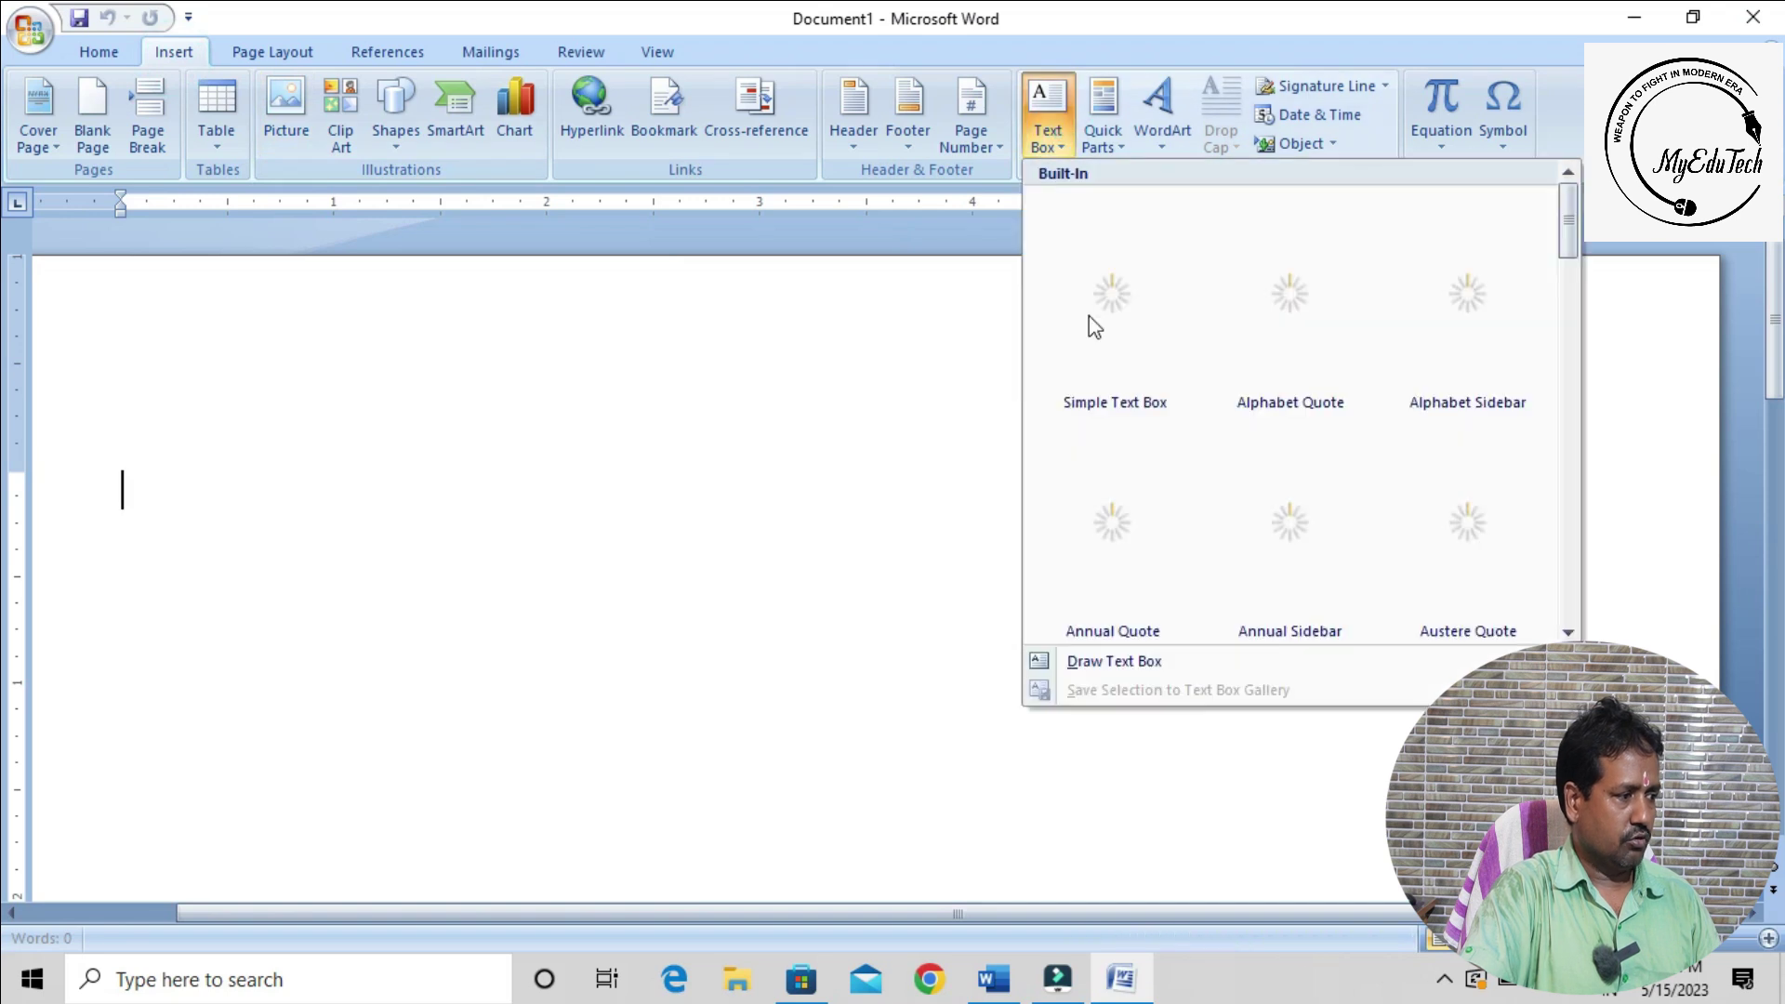
left_click(1144, 662)
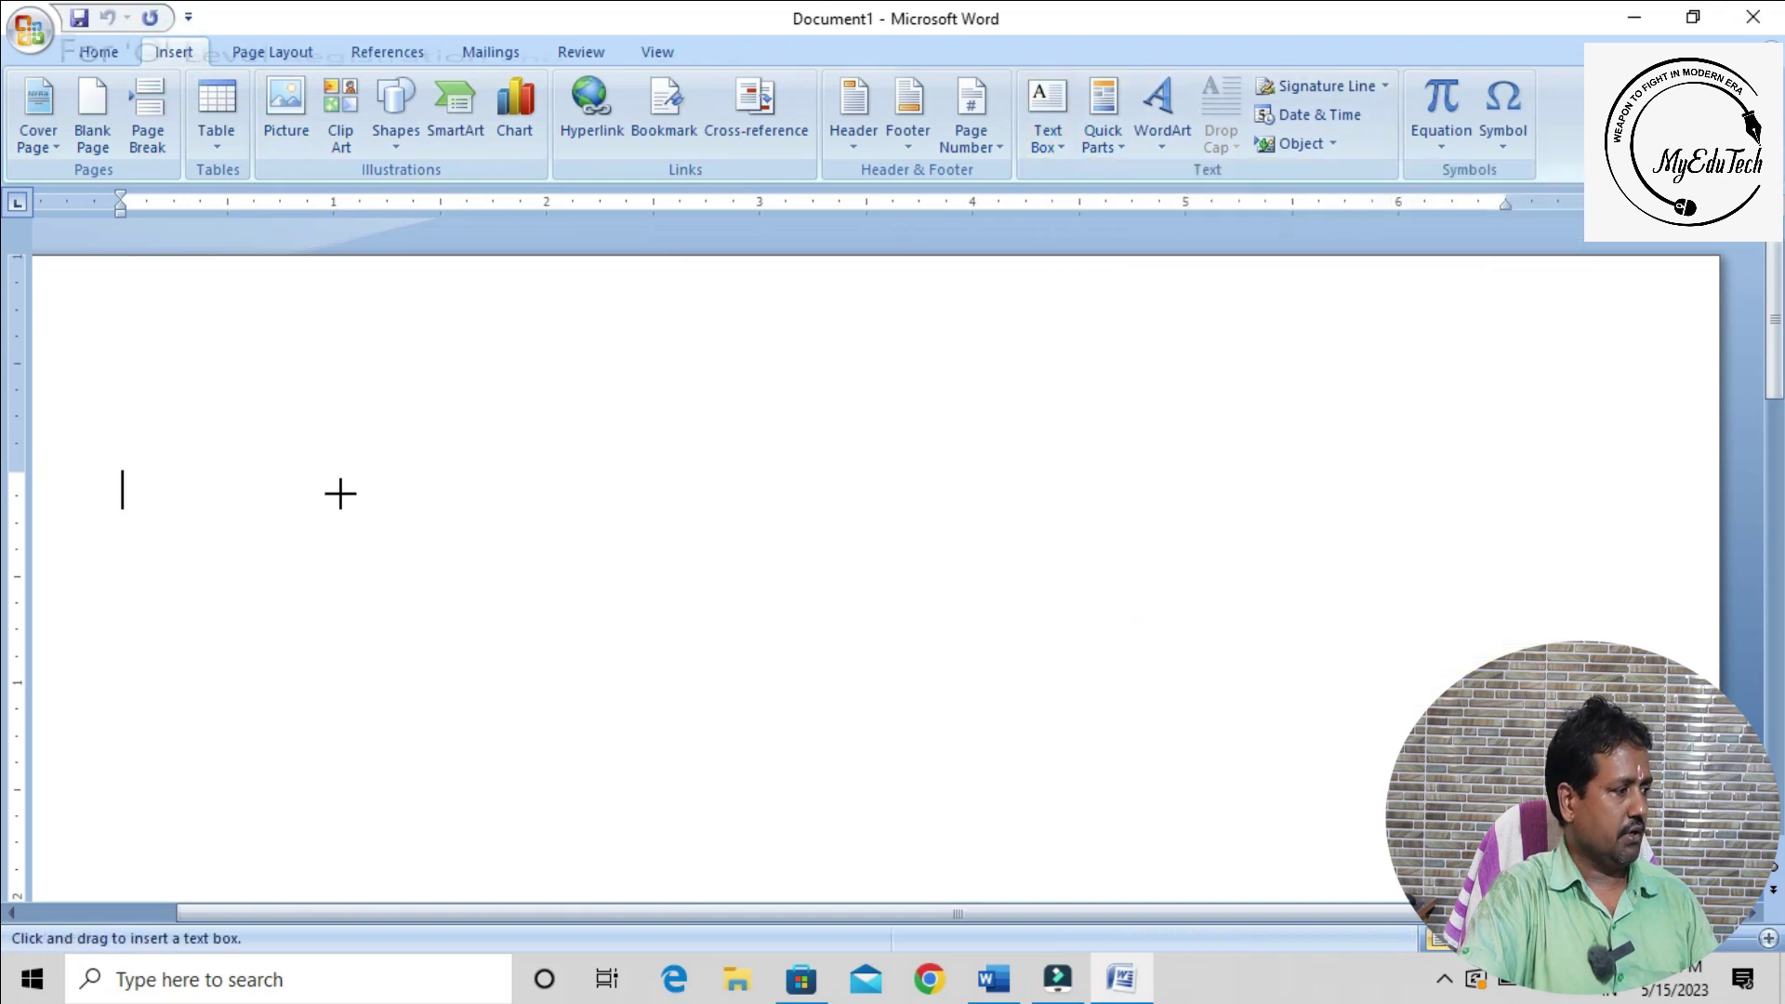
left_click_drag(313, 424, 1328, 632)
type("Sr no\tName\tClass\tMarks % 1\tAmit\t2\t67 2\tSumit\t3\t87 3\tRanjan\t2\t77")
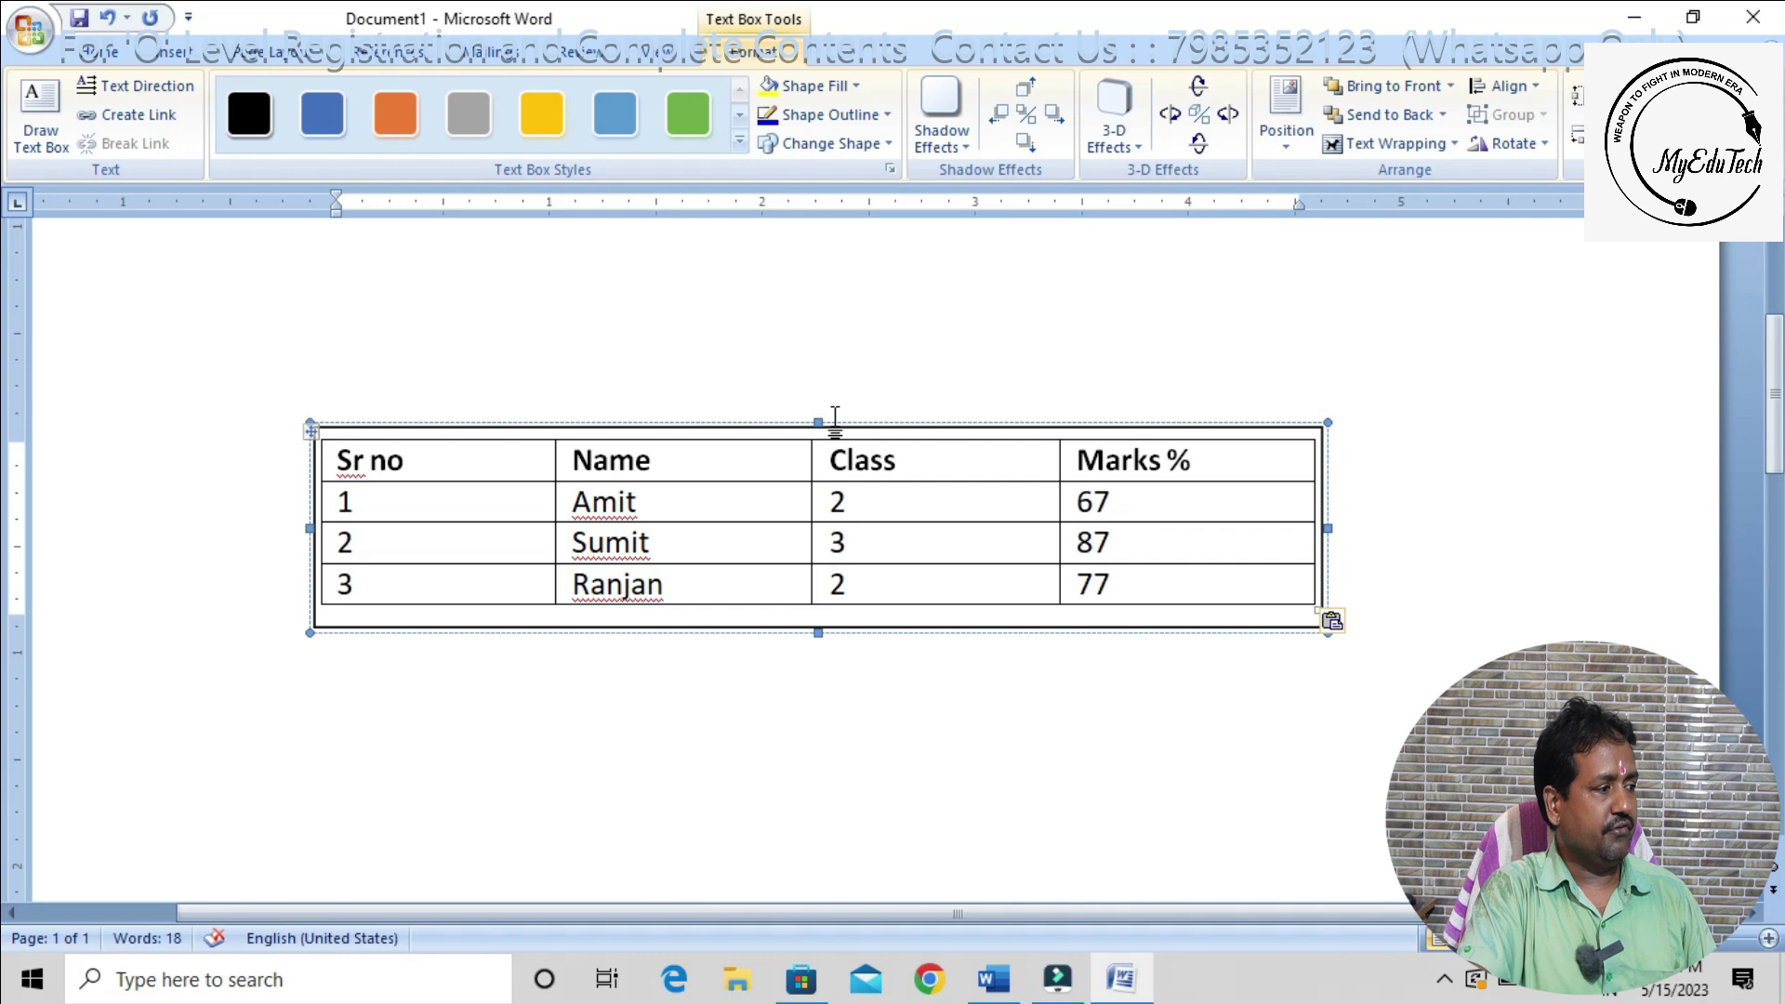
Deselect the text box and close the Word 2007 document without saving it
left_click(909, 391)
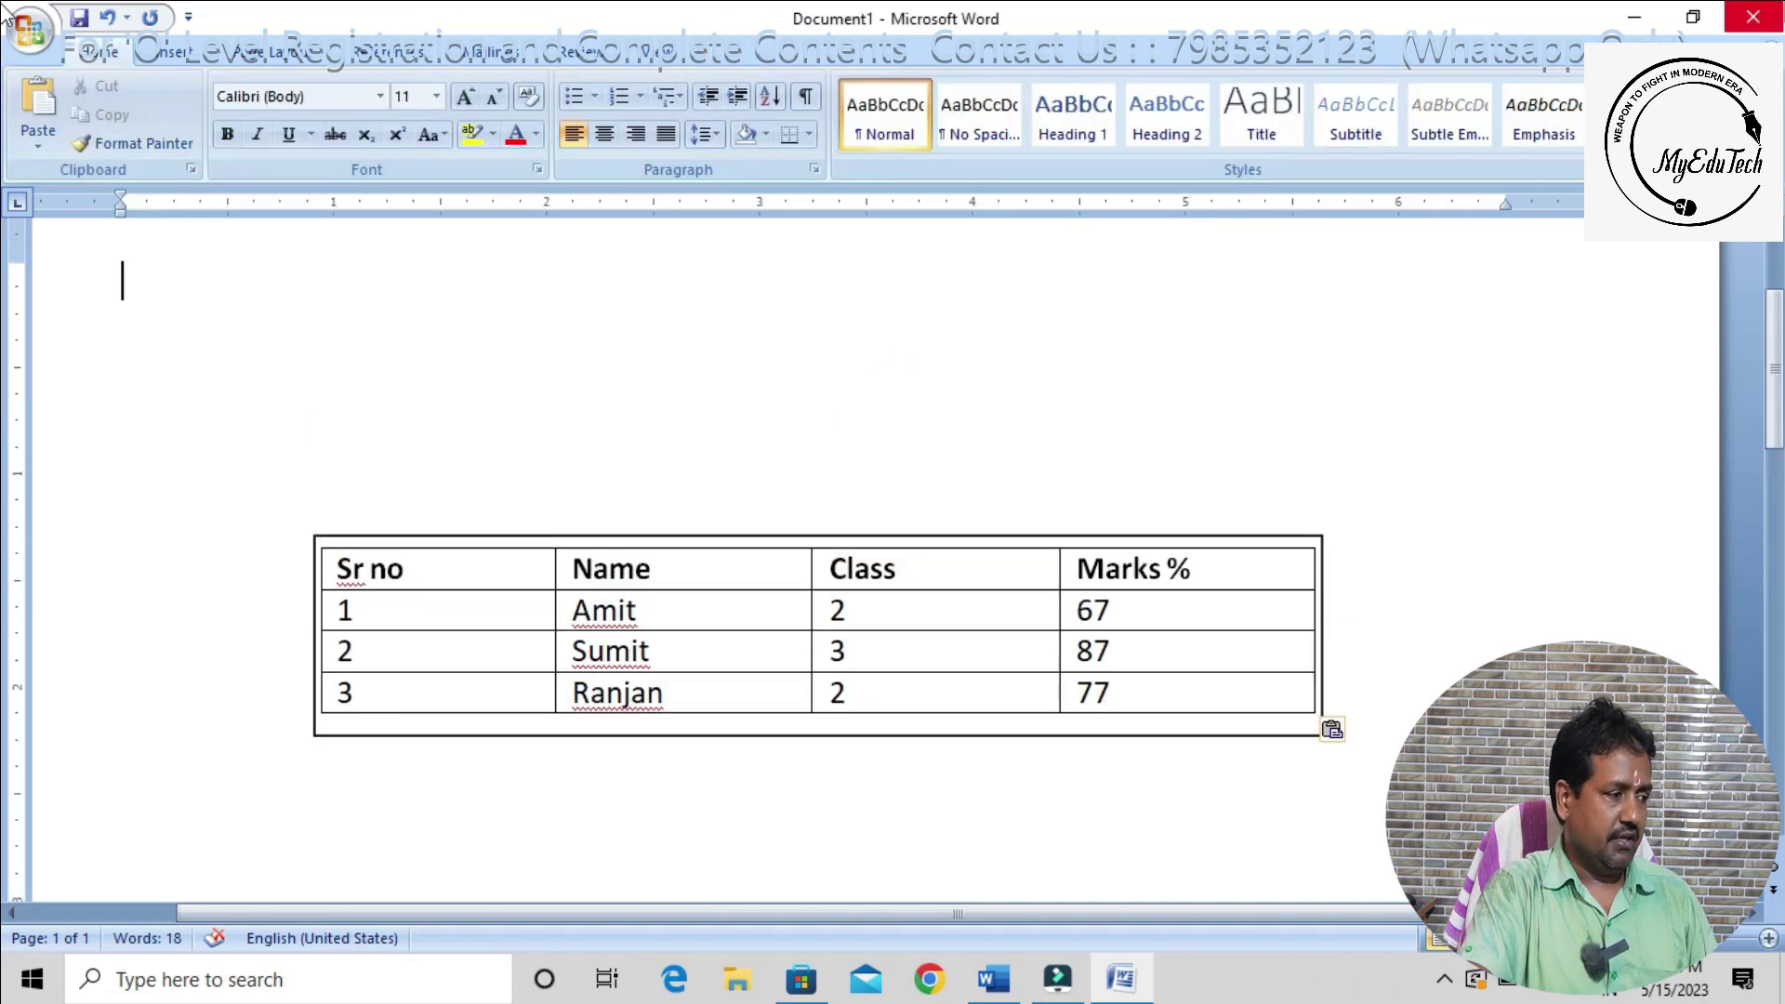
key("alt+F4")
left_click(932, 556)
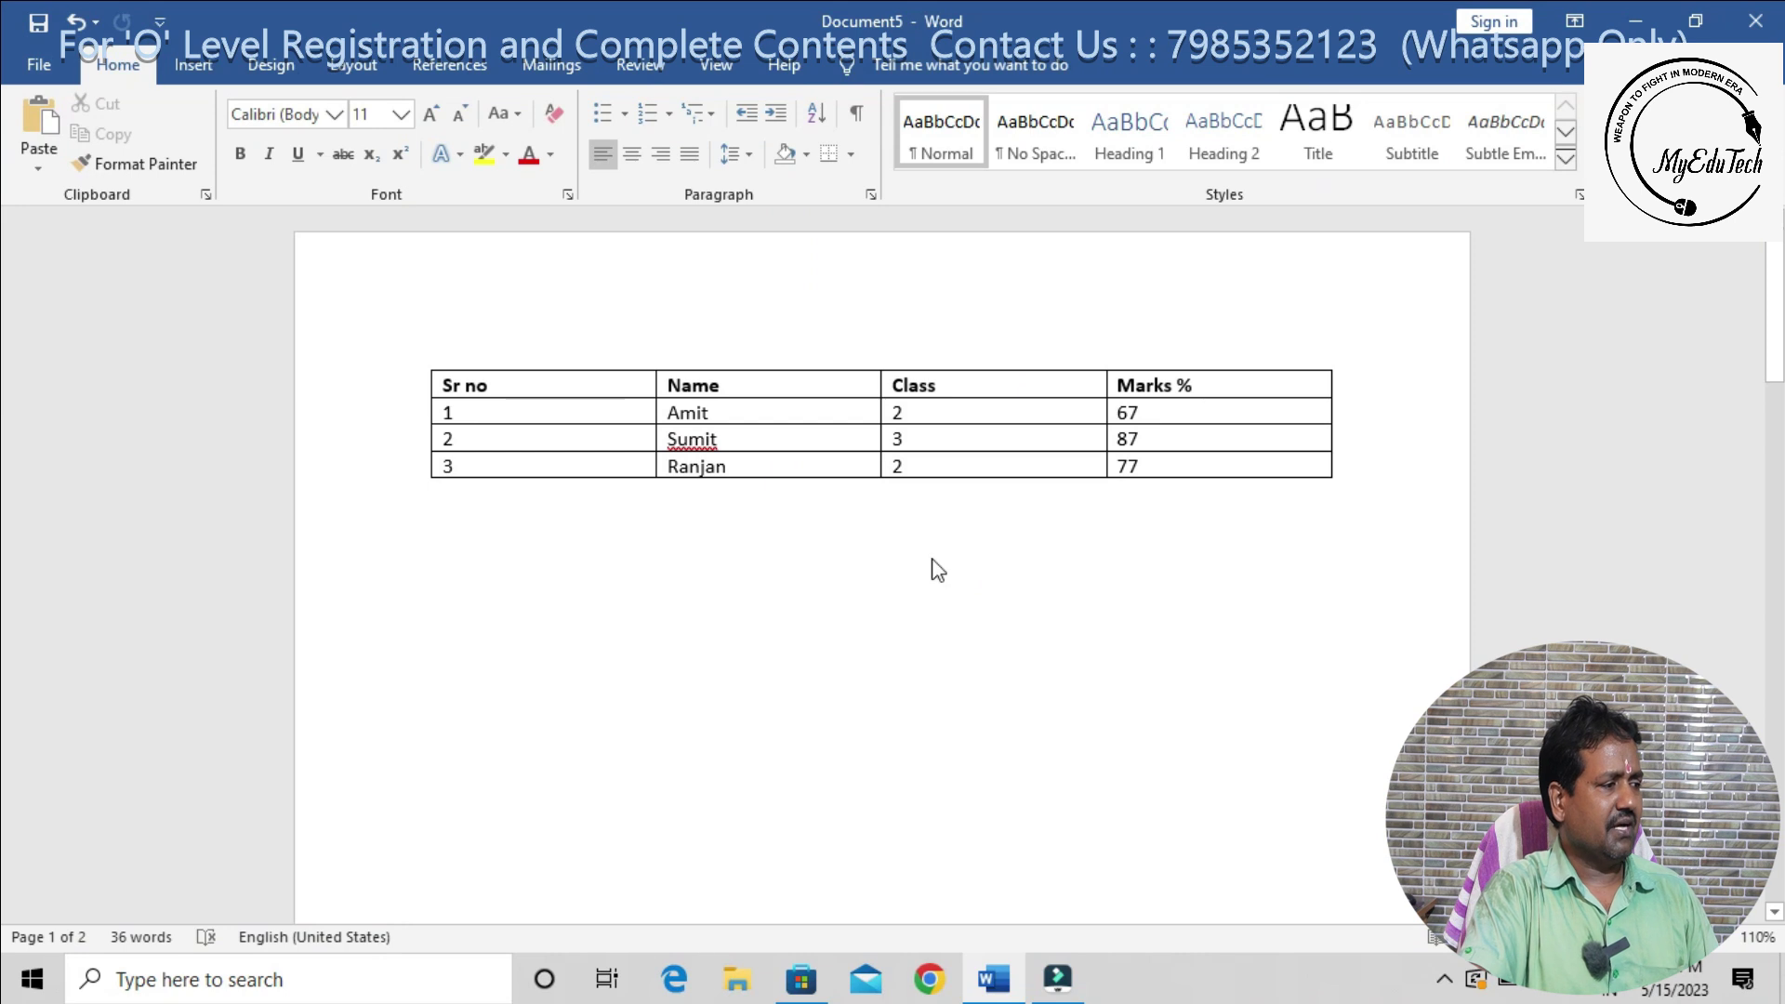
Compare the upright marks table on the first page with the rotated table in the text box on the second page
left_click(926, 578)
scroll(934, 566, "down", 10)
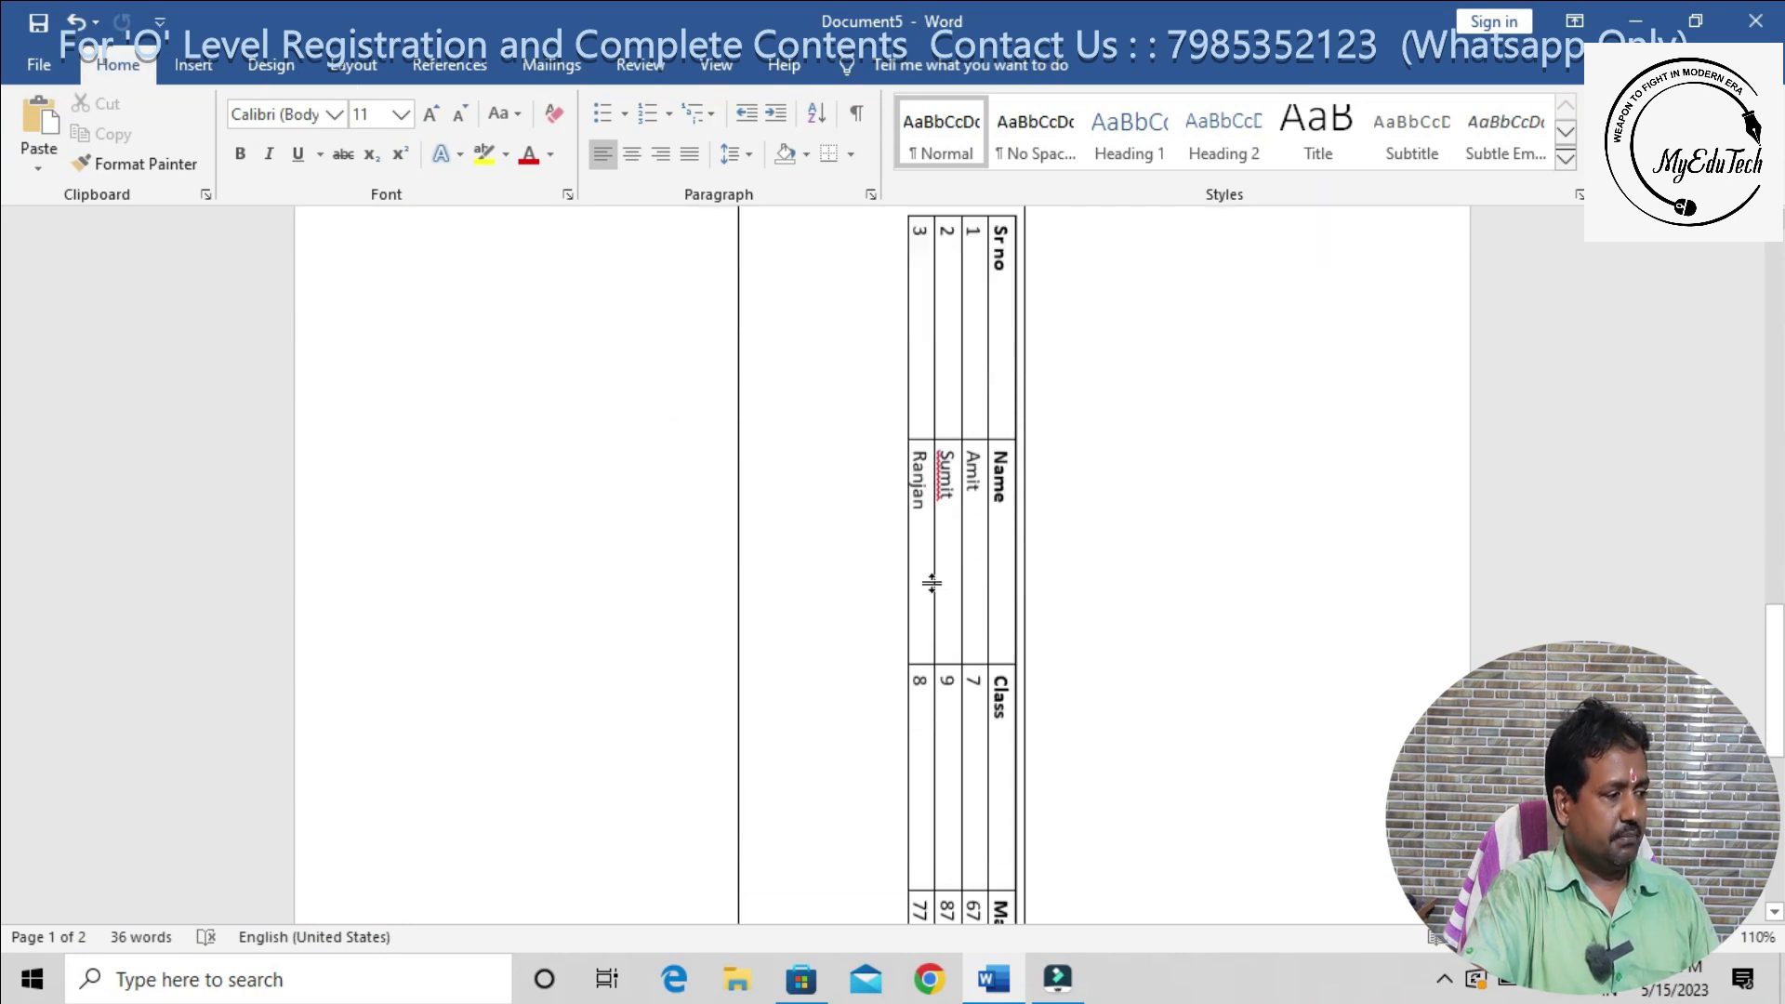
left_click(983, 605)
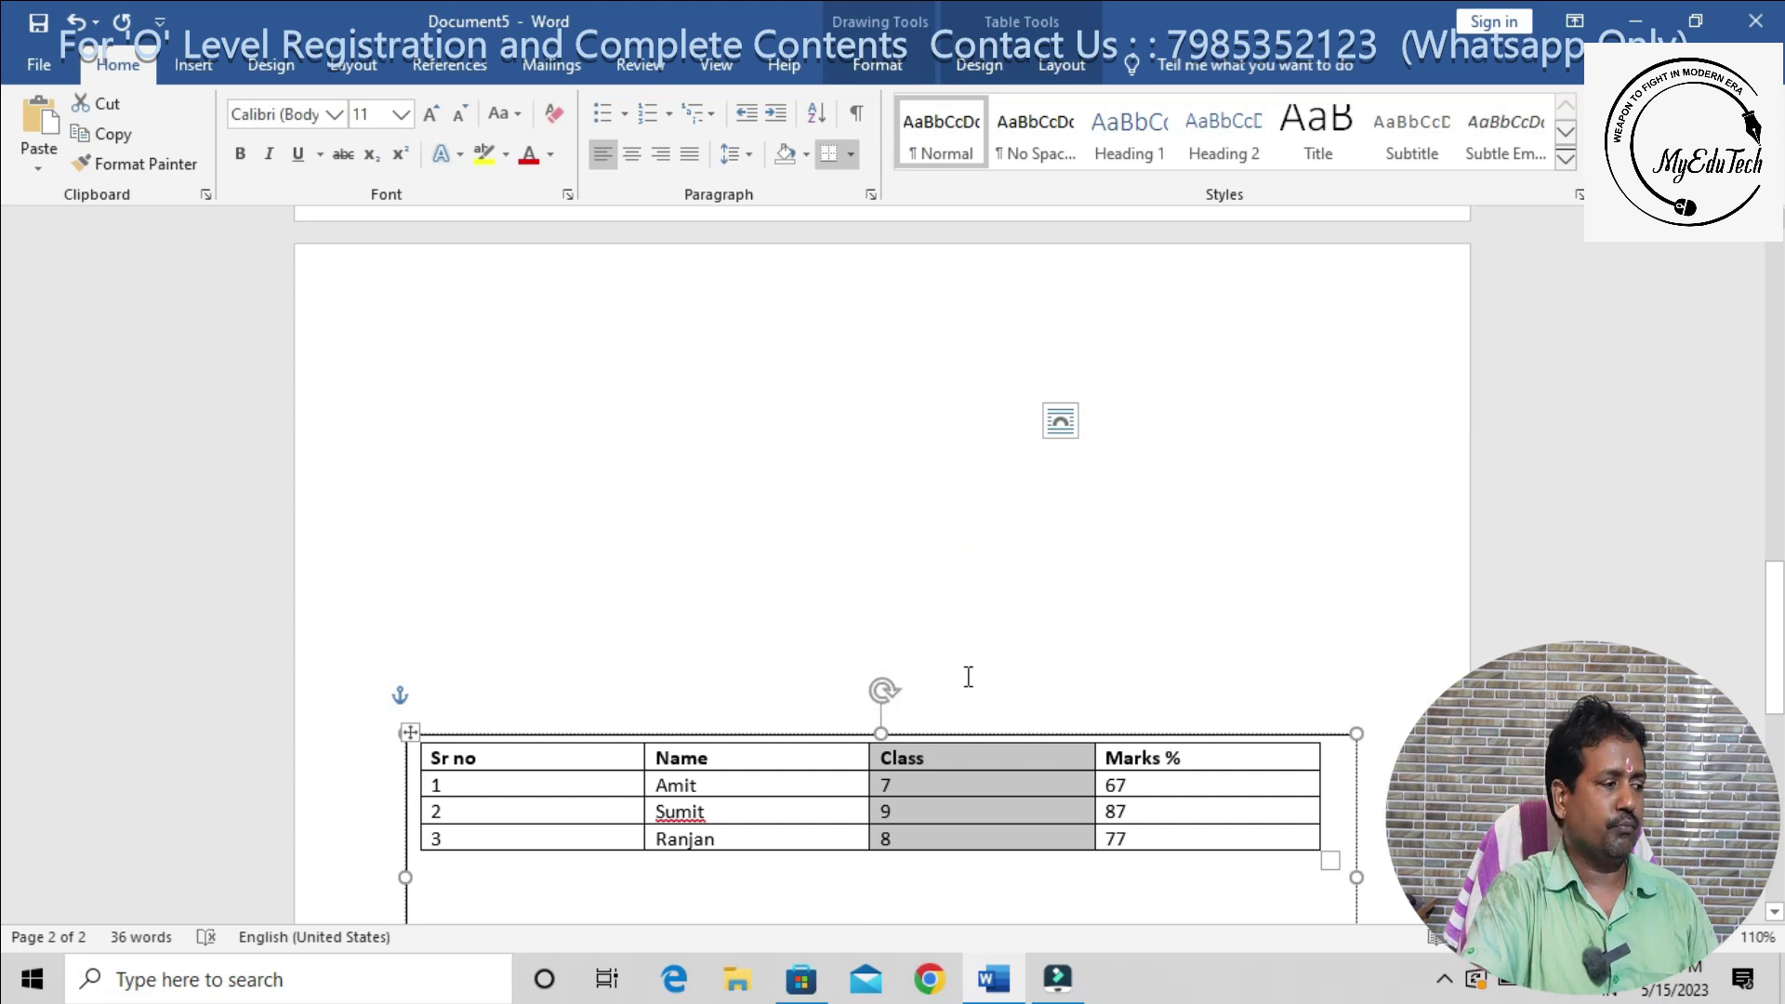
left_click(1069, 492)
scroll(1067, 483, "down", 4)
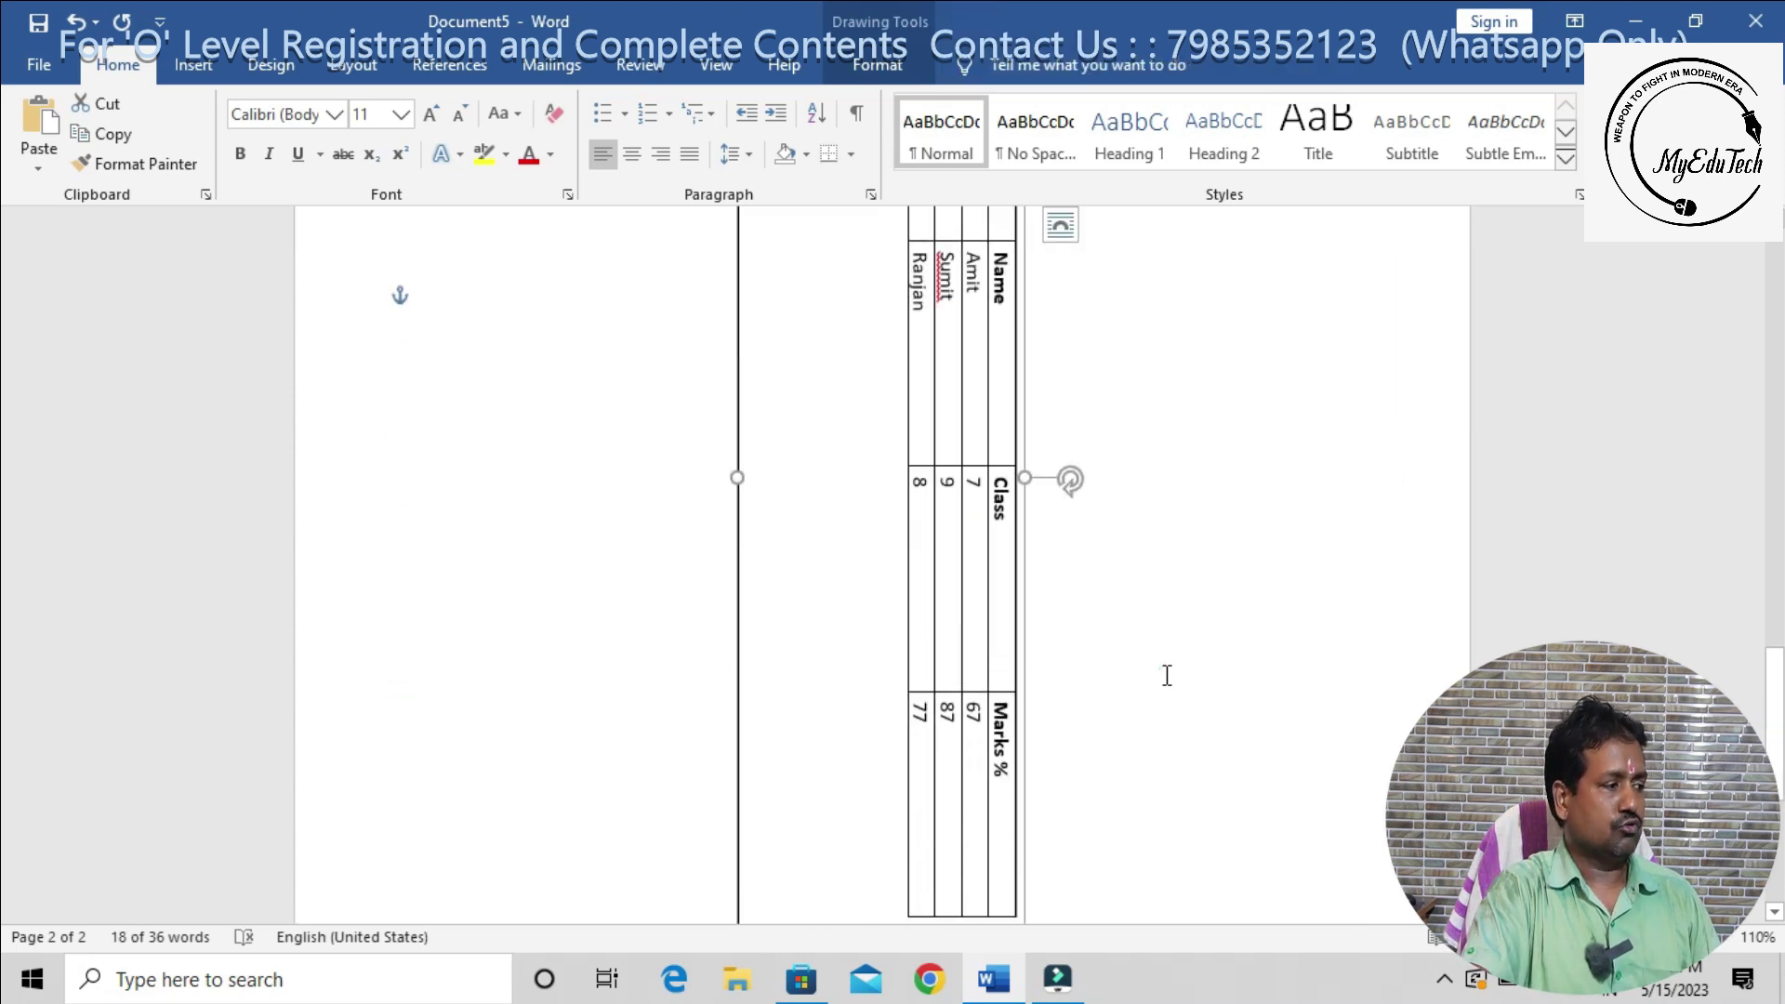
scroll(1164, 674, "down", 2)
scroll(1144, 662, "up", 10)
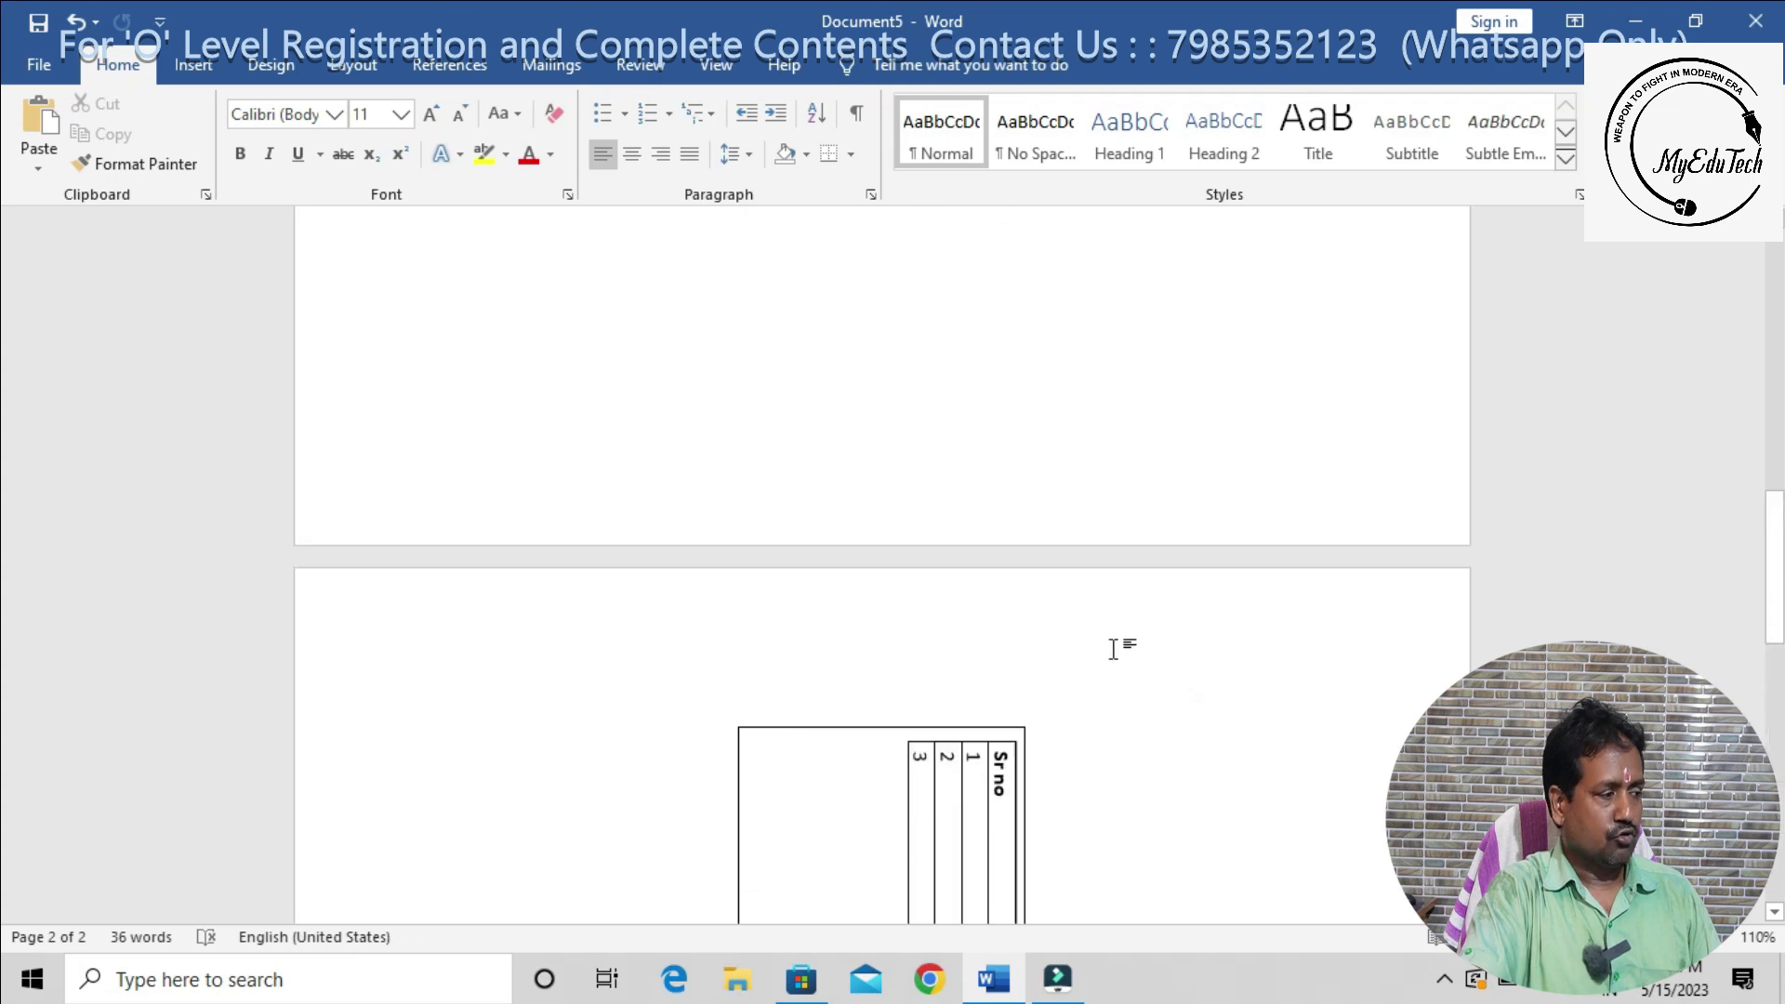
scroll(867, 506, "up", 4)
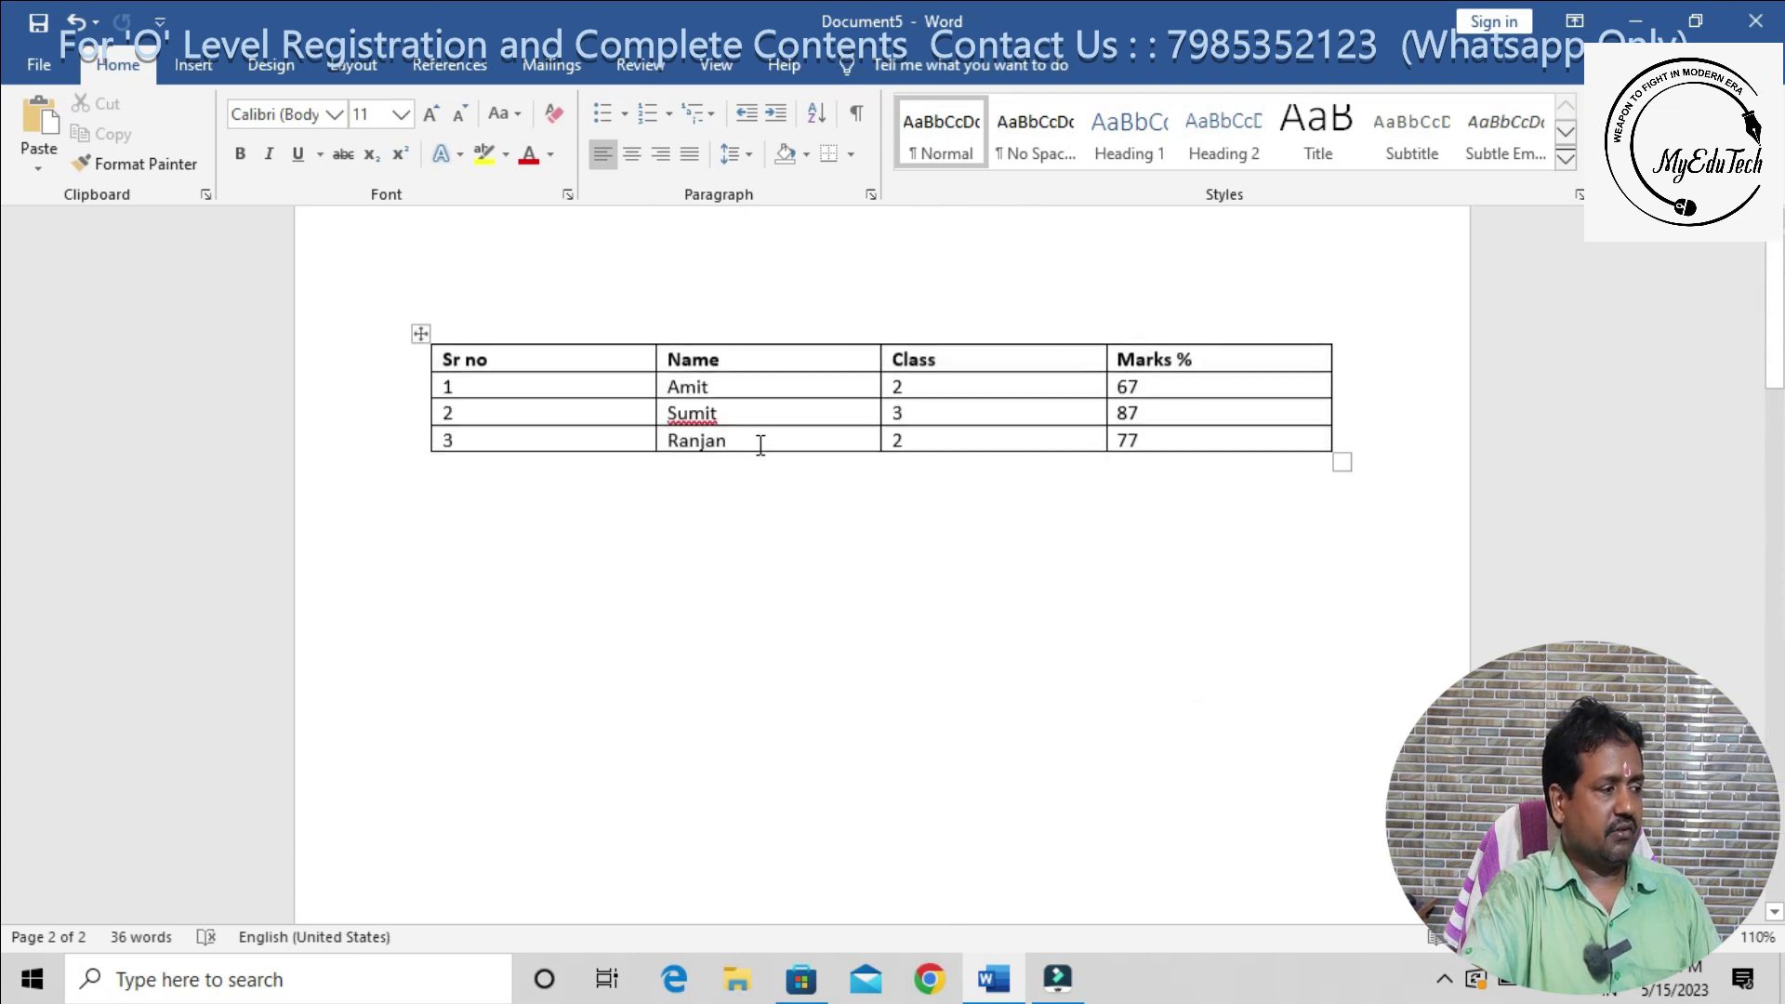
left_click(863, 640)
scroll(863, 640, "down", 8)
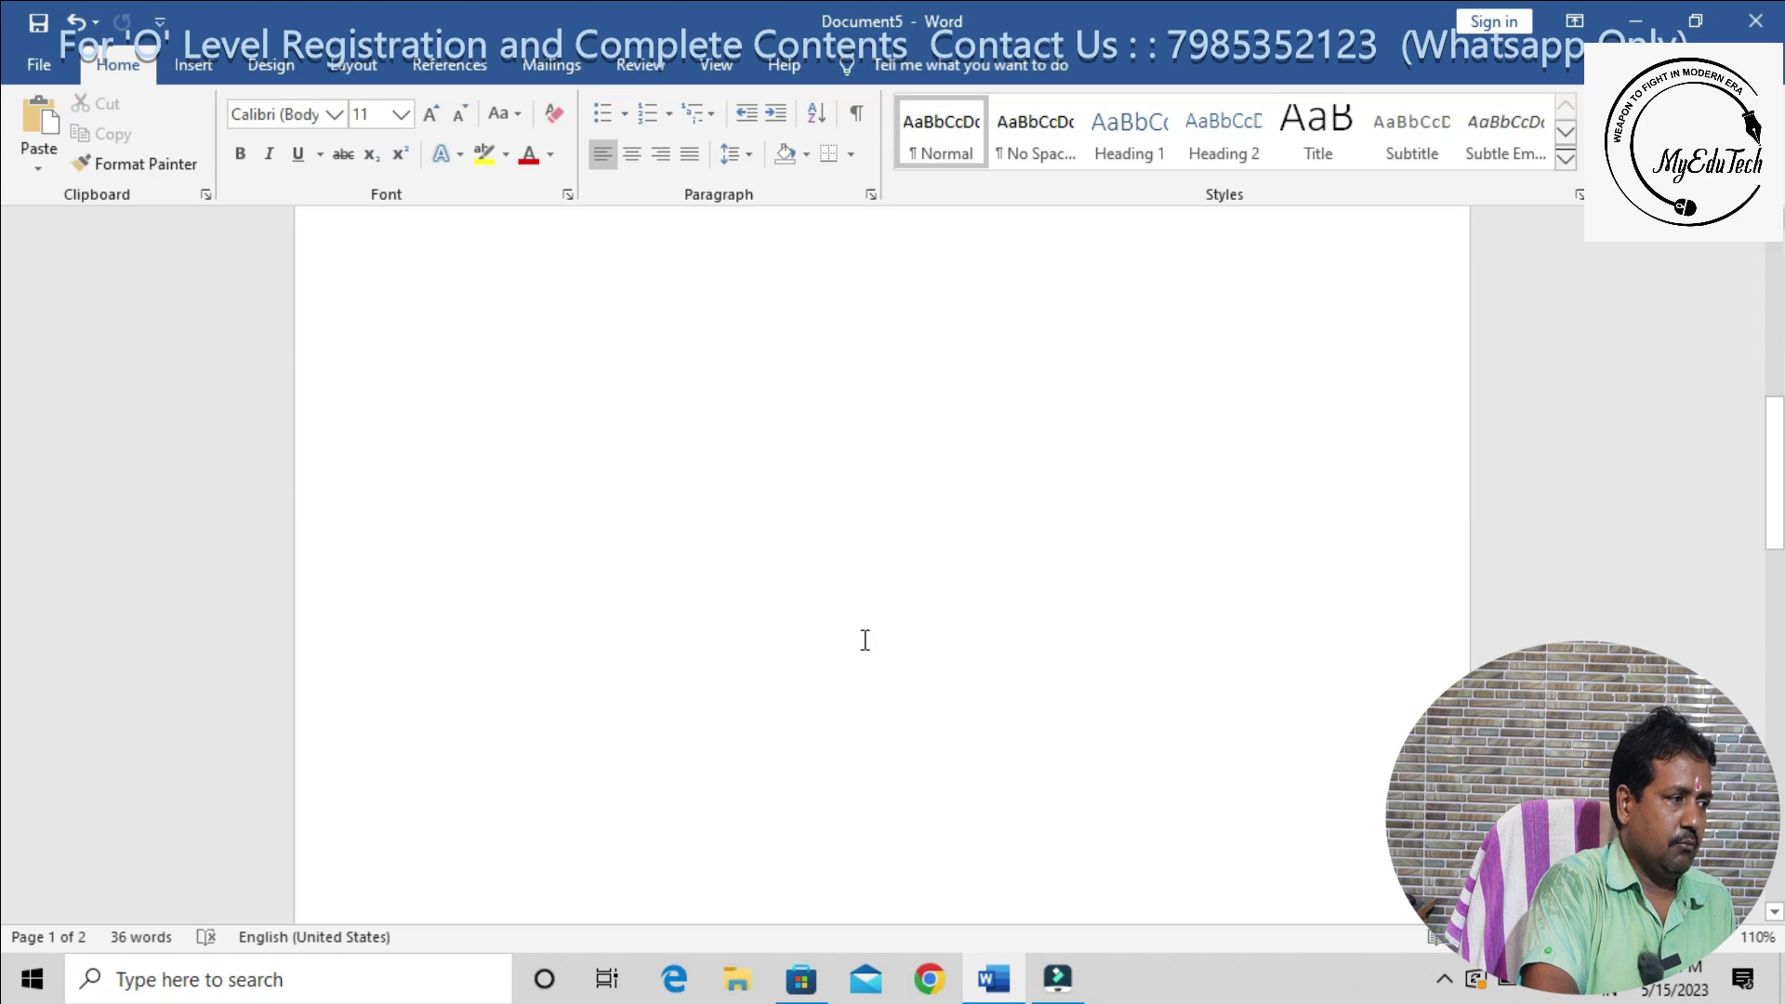
left_click(863, 634)
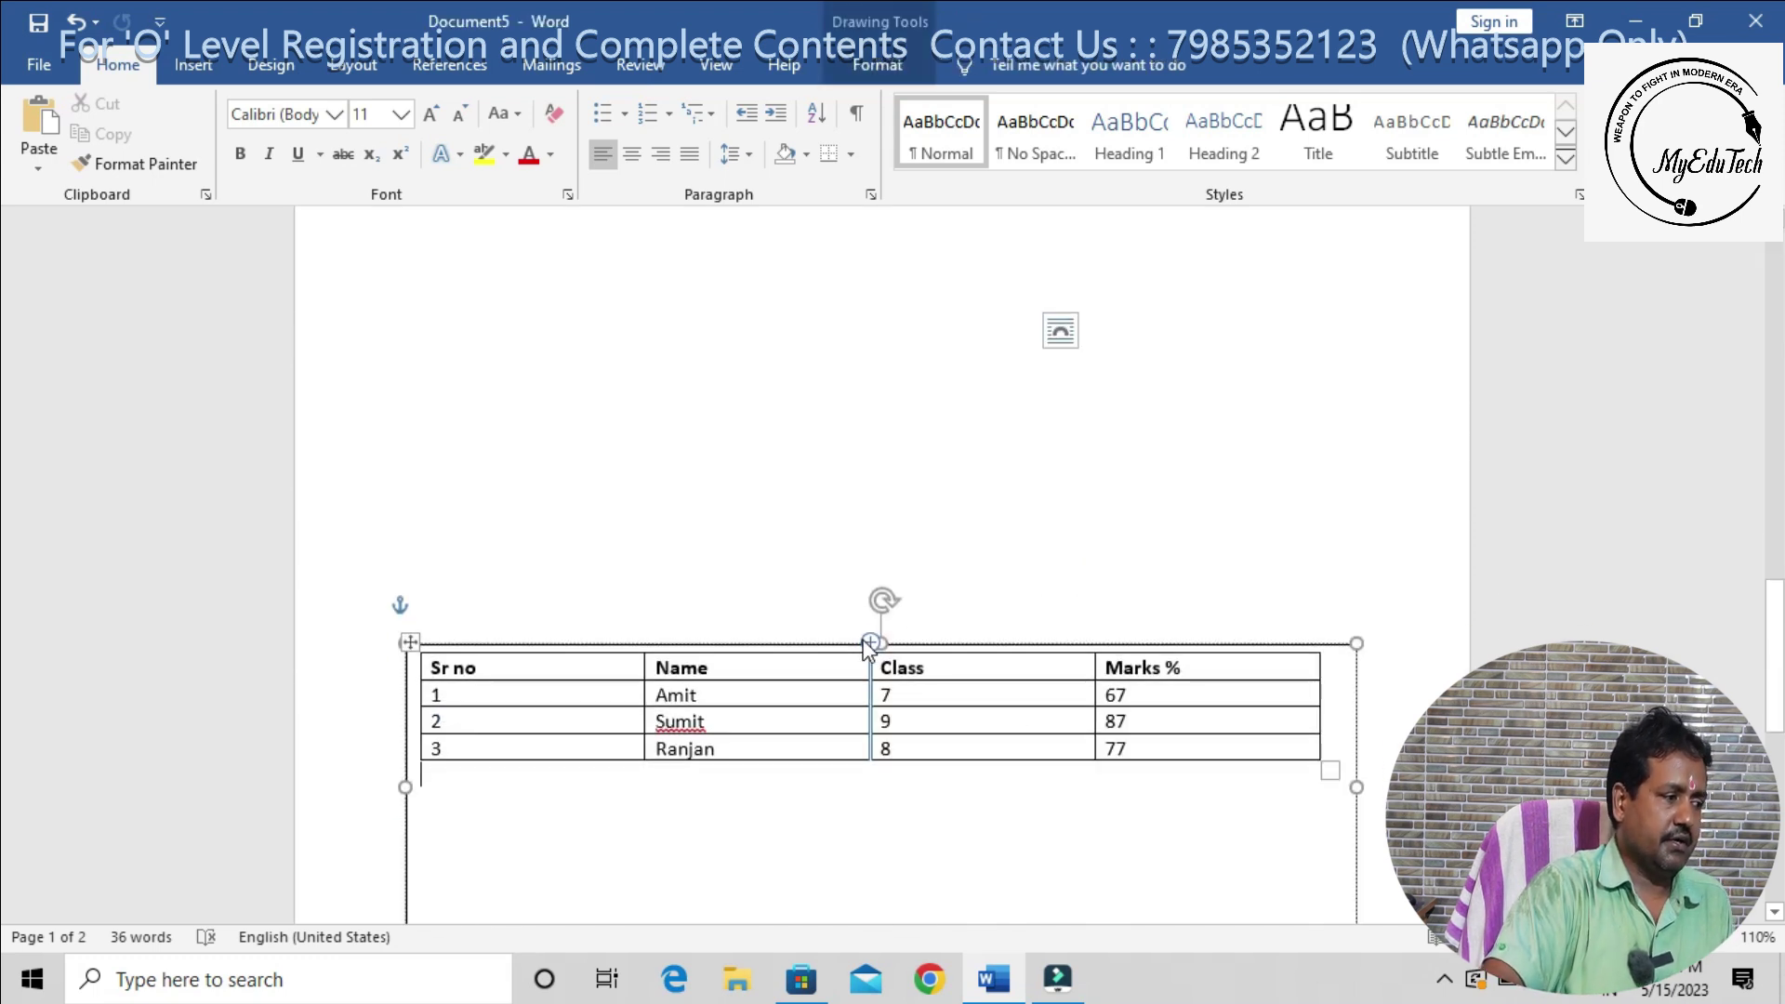
scroll(933, 589, "up", 10)
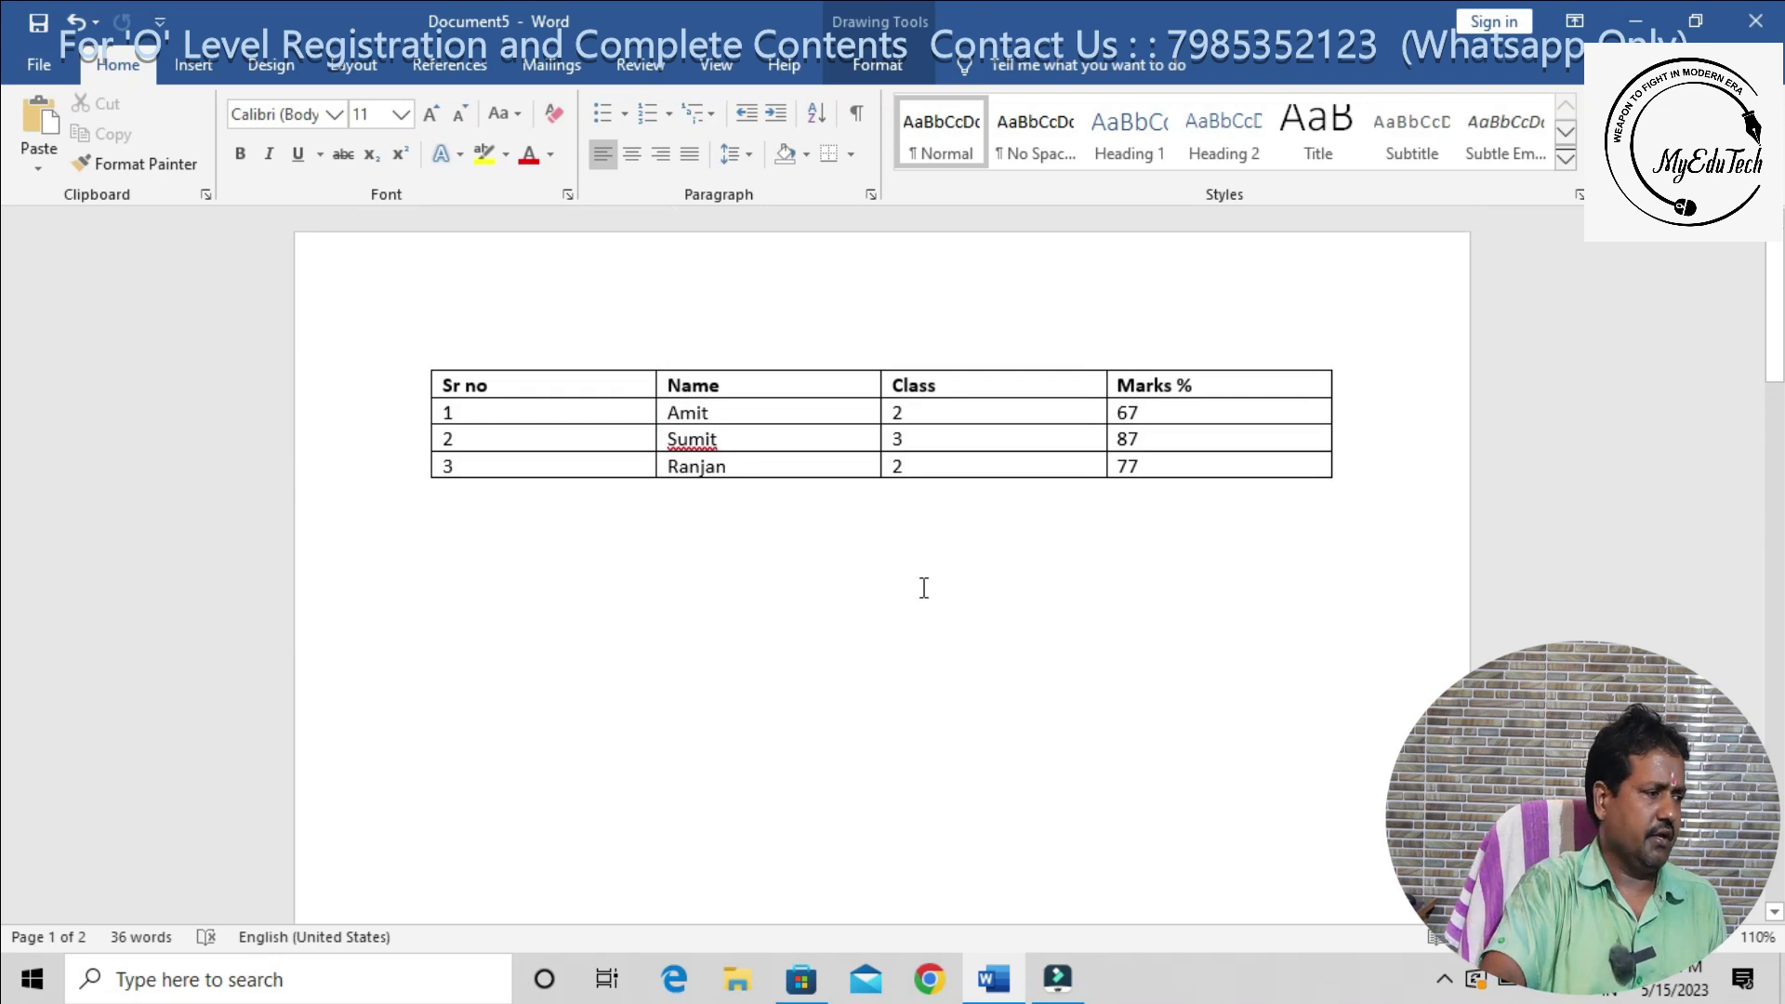
scroll(924, 588, "down", 10)
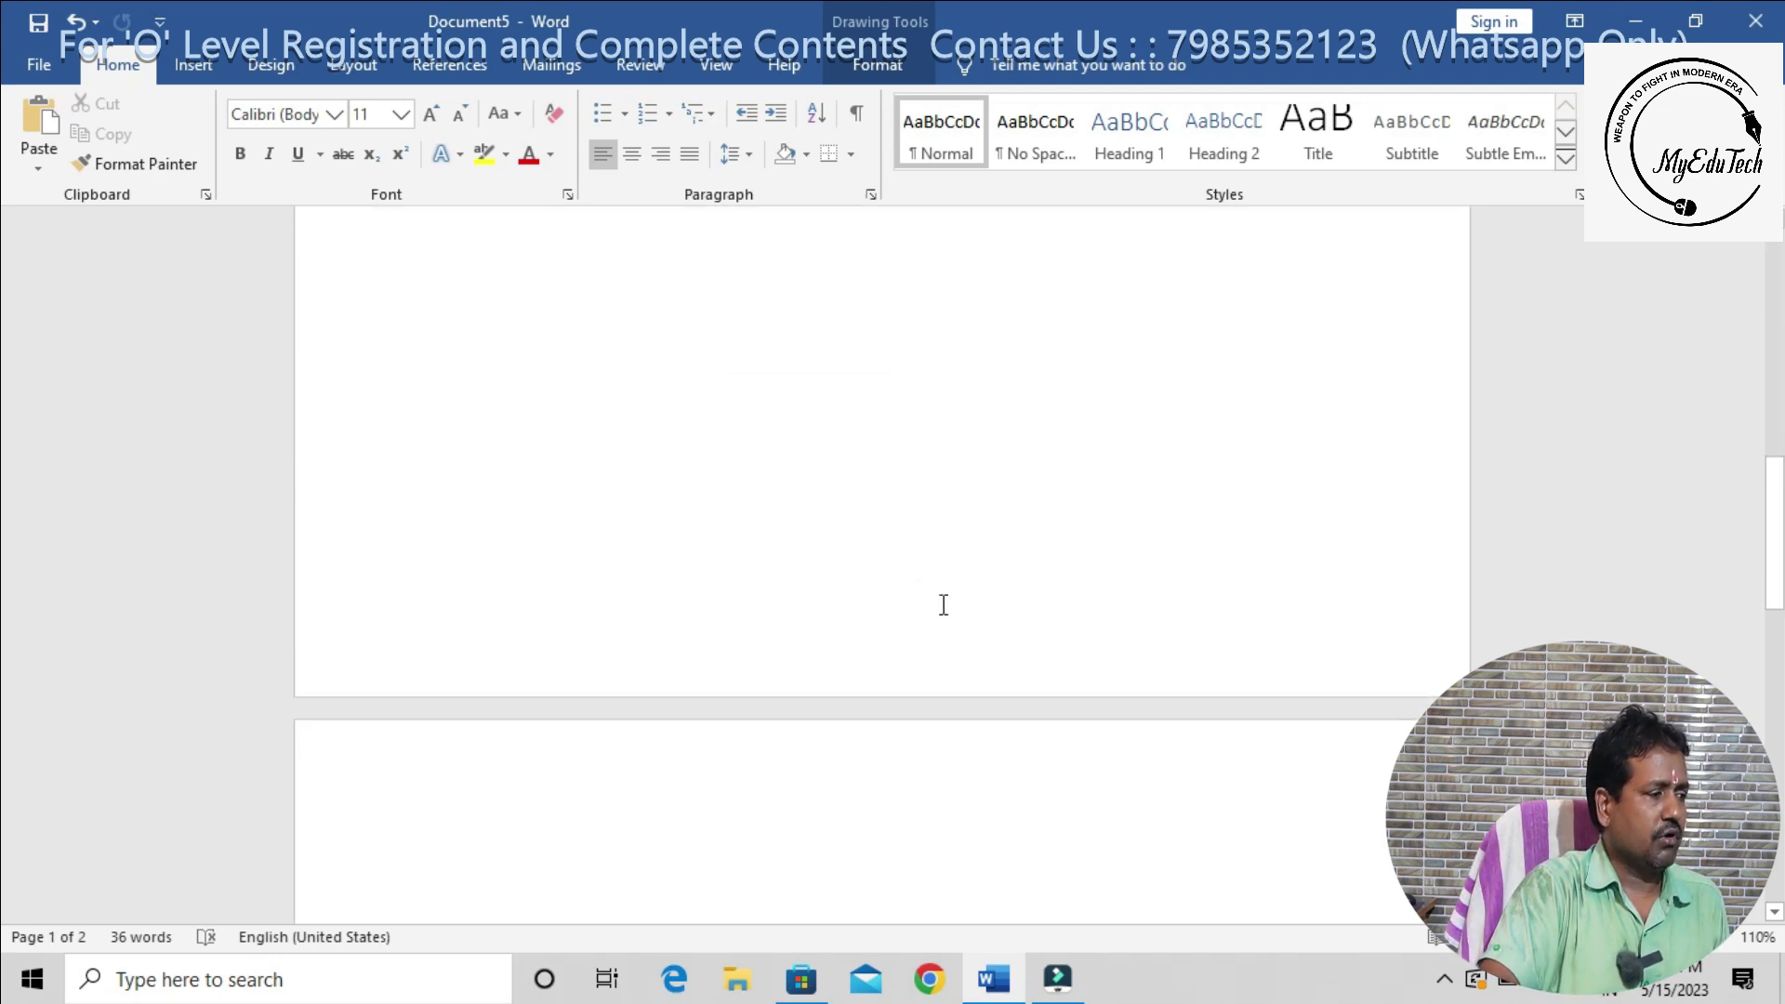
scroll(967, 657, "up", 3)
scroll(981, 735, "down", 4)
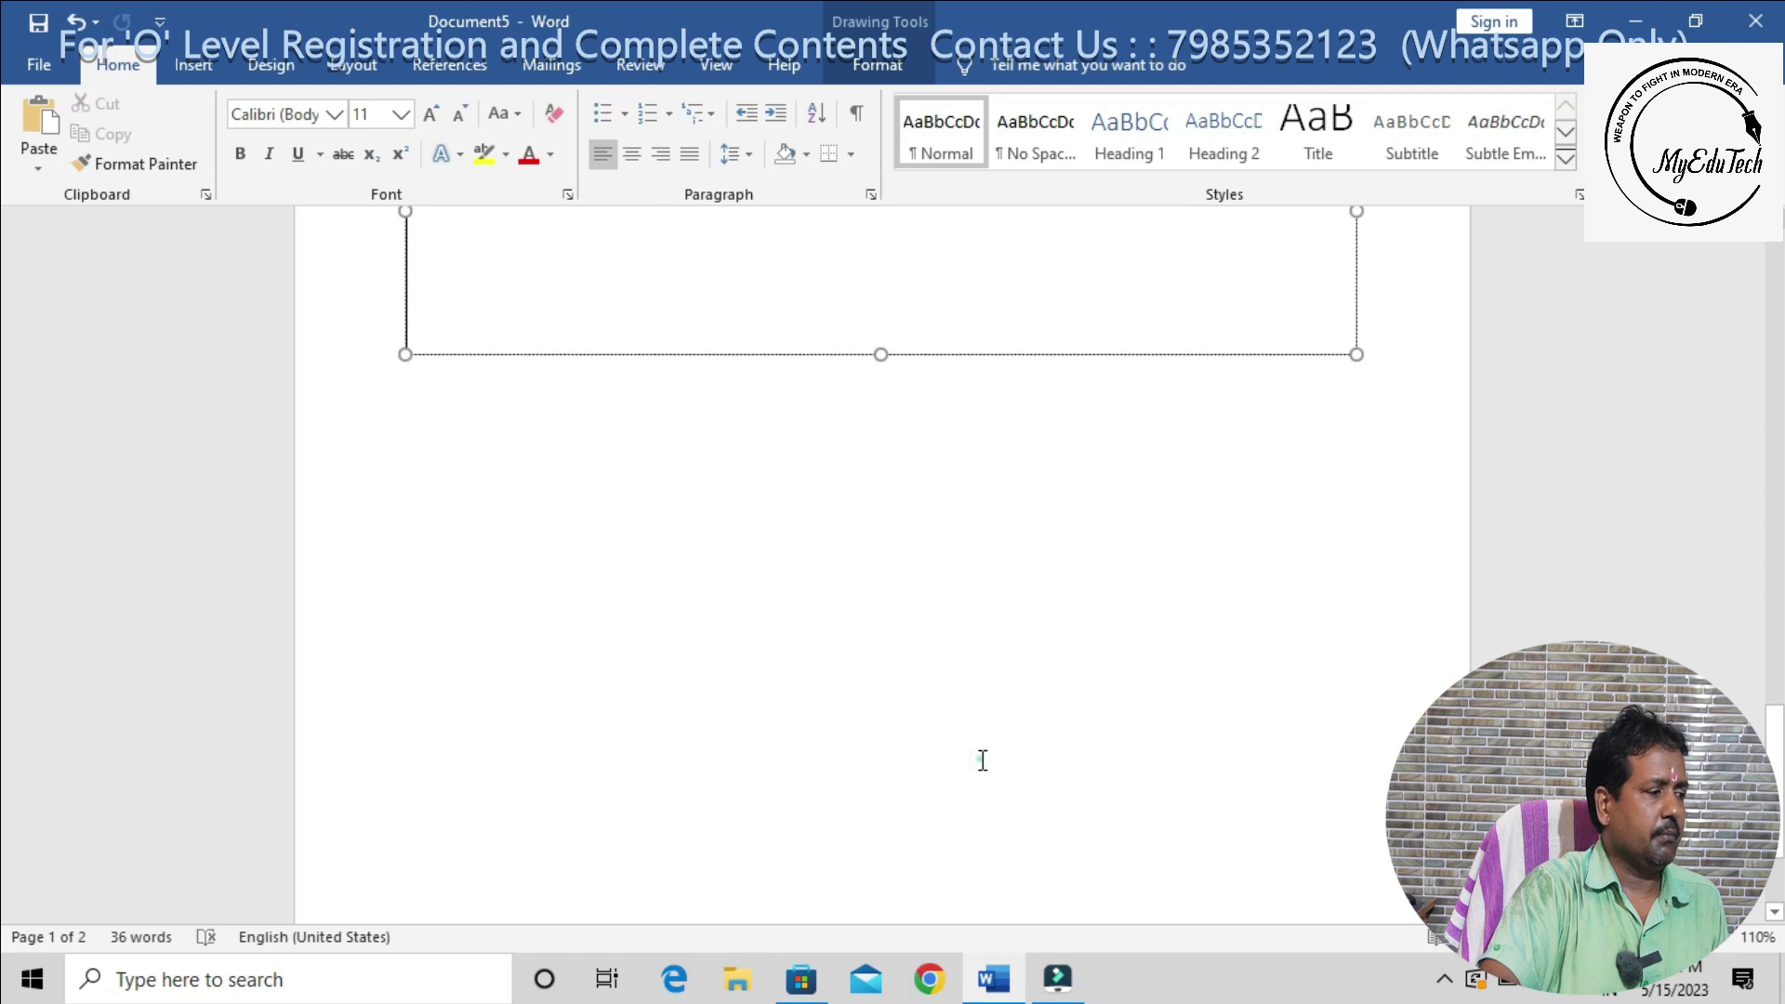
double_click(979, 760)
scroll(1022, 781, "down", 3)
left_click(1040, 781)
scroll(1032, 757, "down", 8)
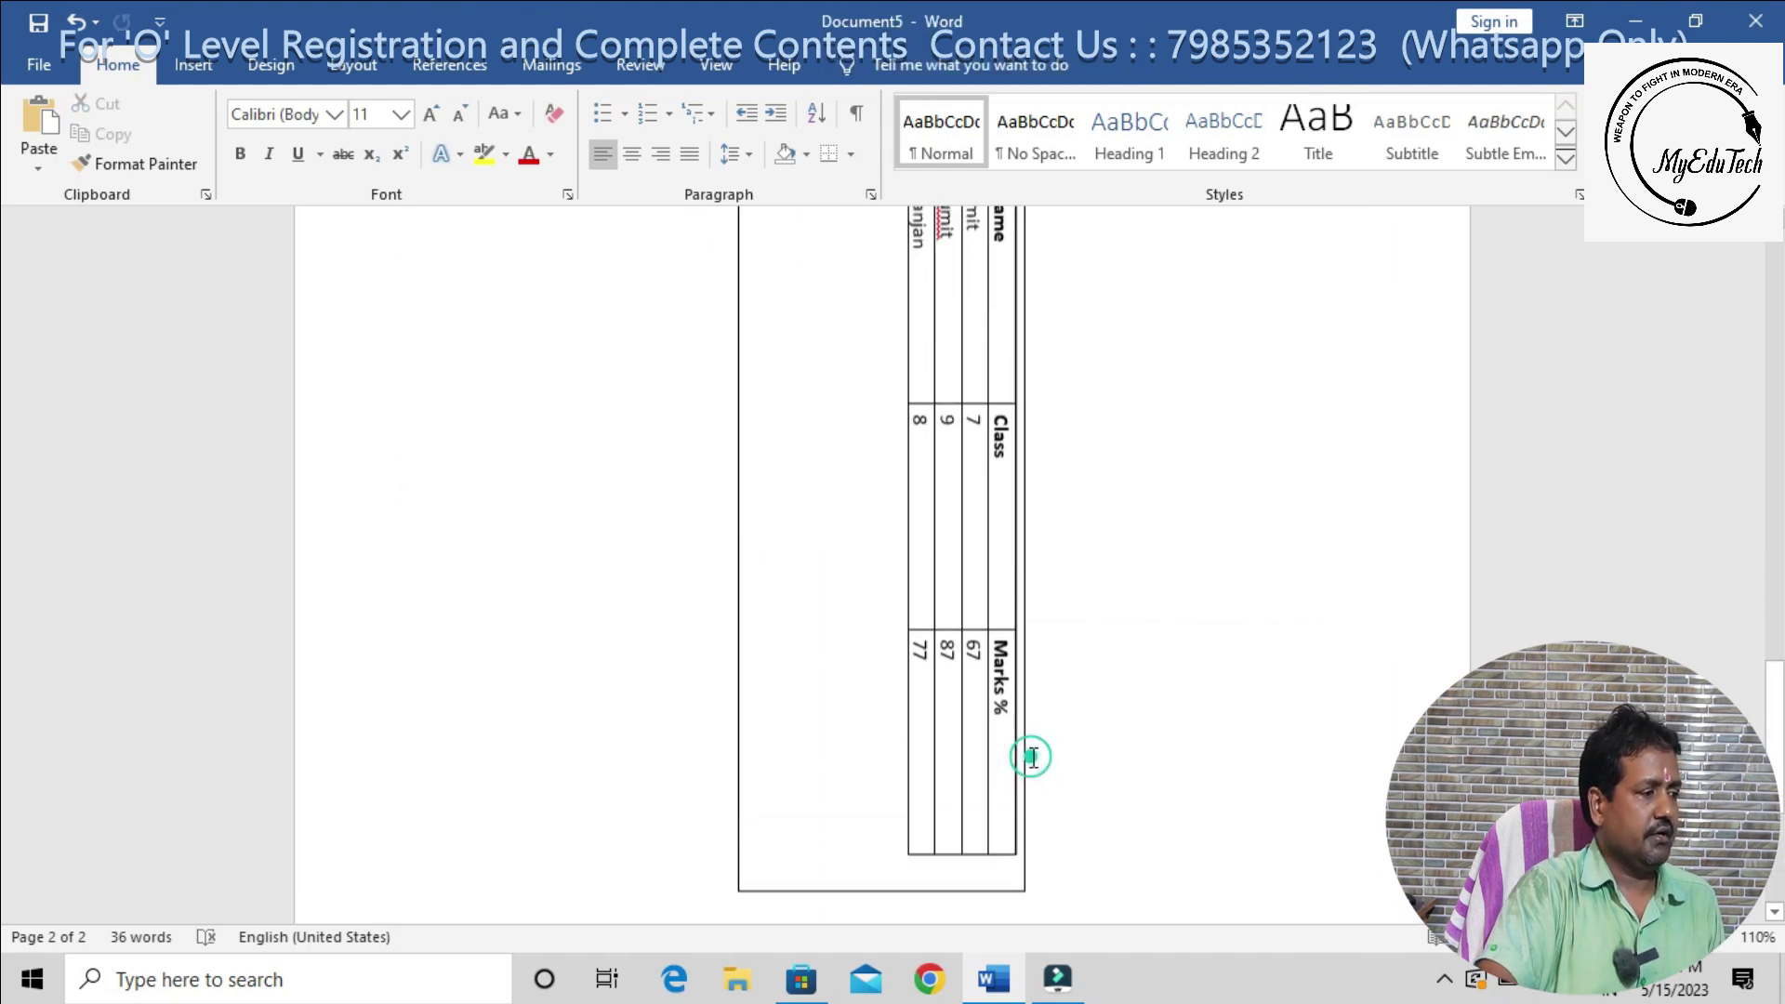
scroll(1042, 602, "up", 3)
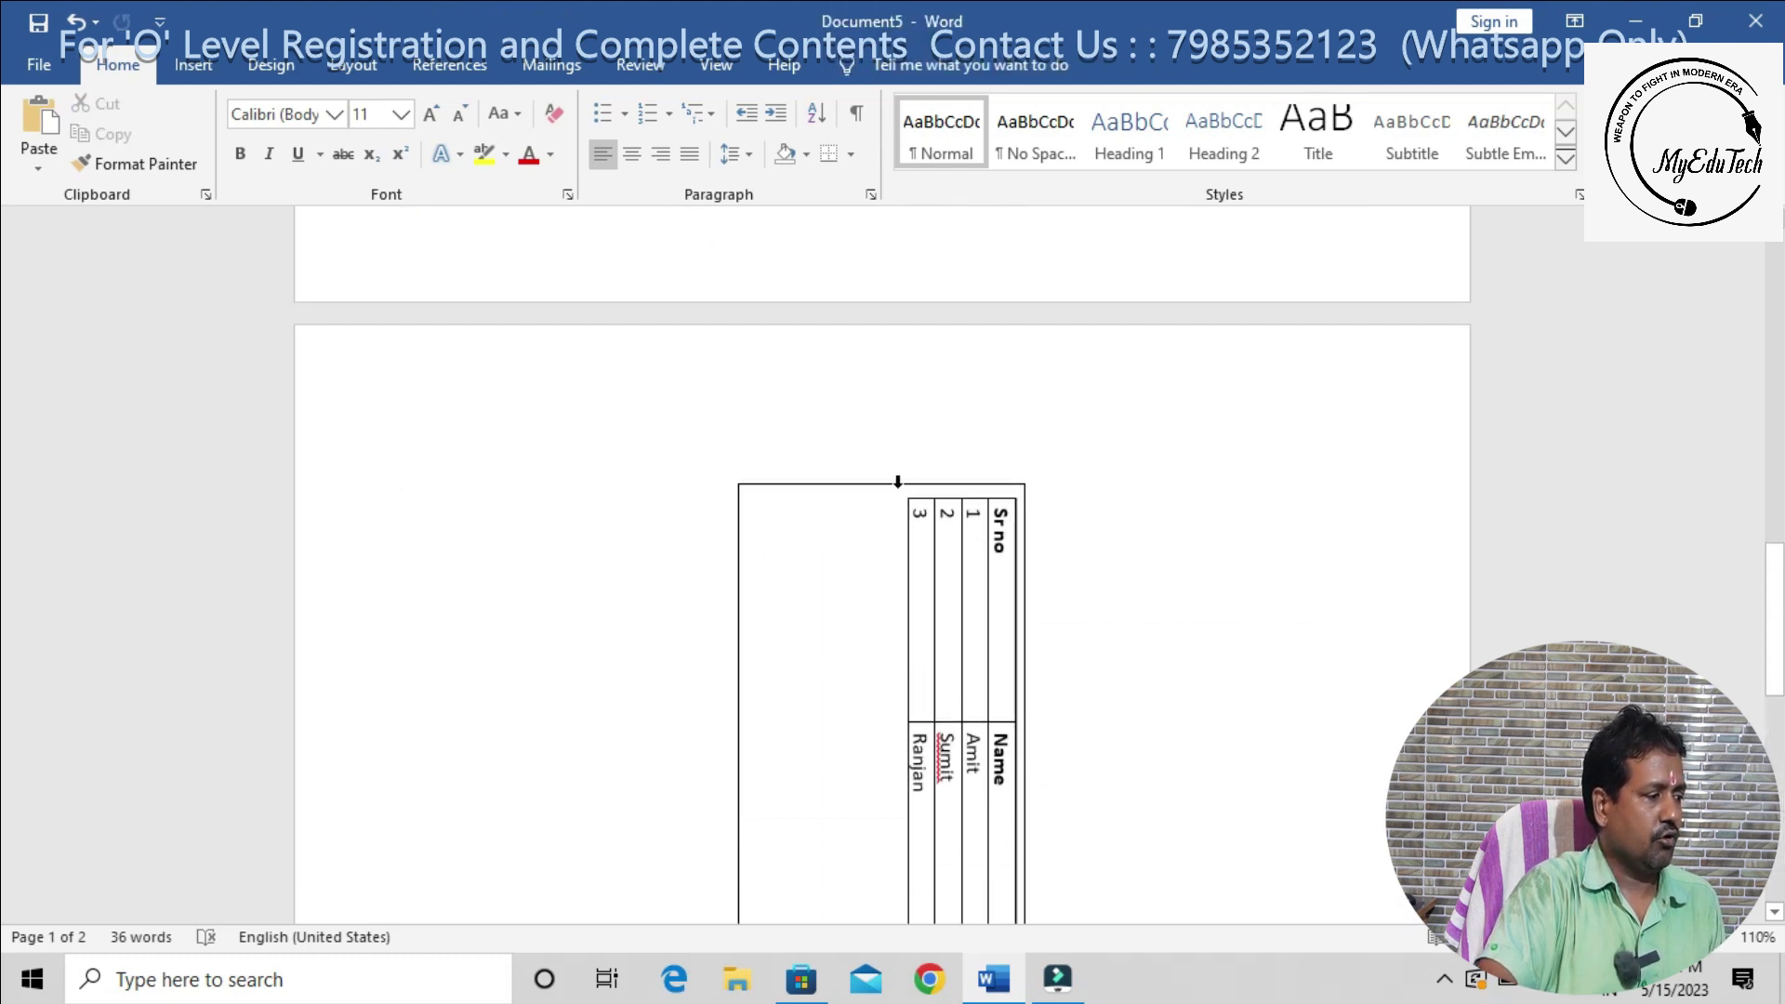
Try moving the rotated marks table out of its text box, then undo the move
key("ctrl+z")
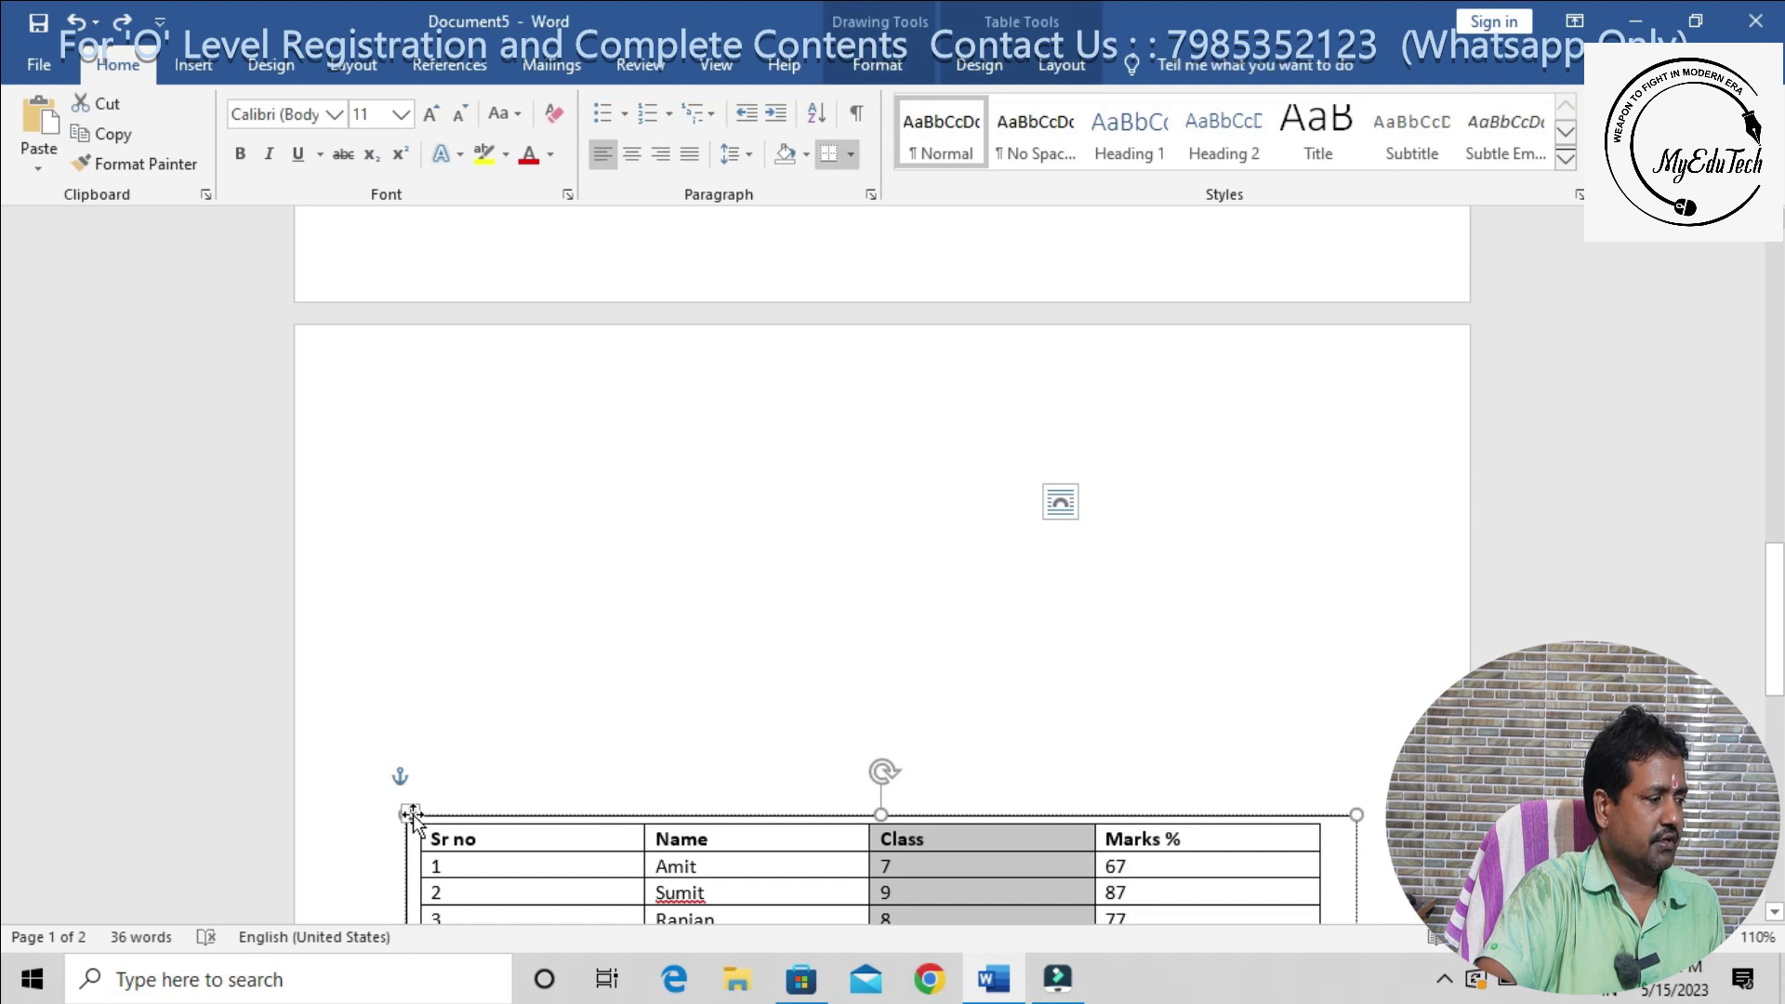
left_click_drag(407, 813, 370, 641)
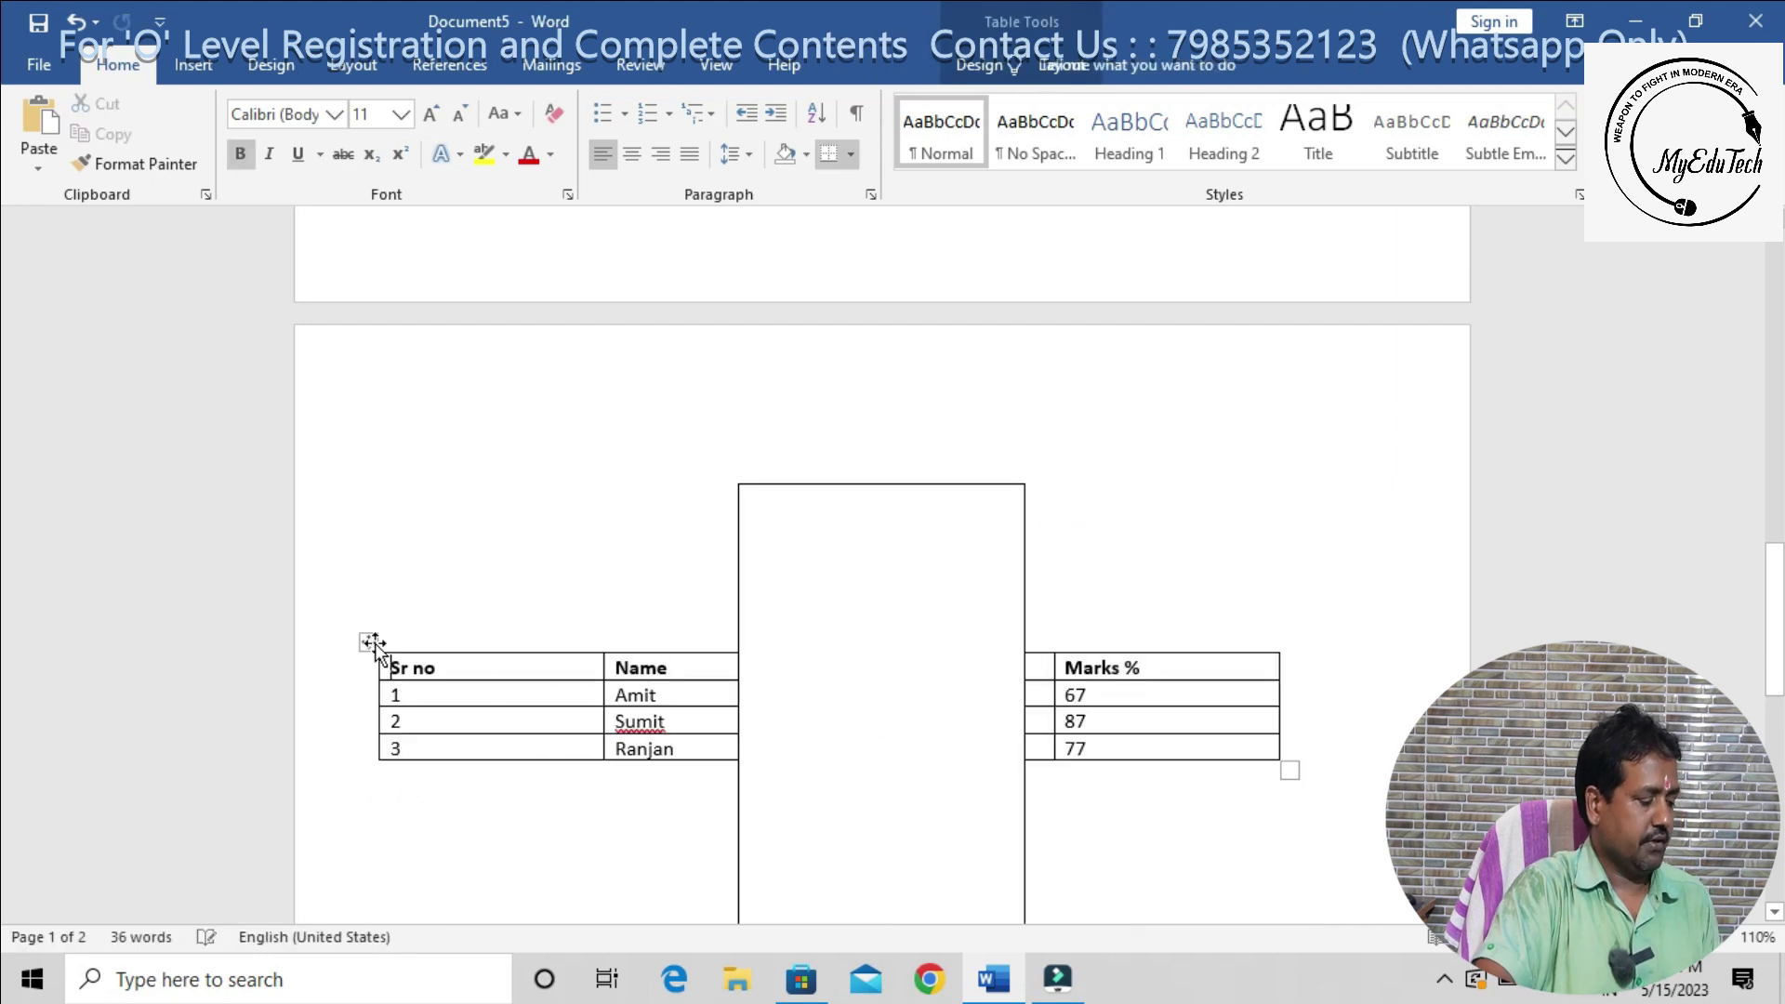
scroll(628, 726, "down", 5)
scroll(628, 726, "down", 2)
key("ctrl+z")
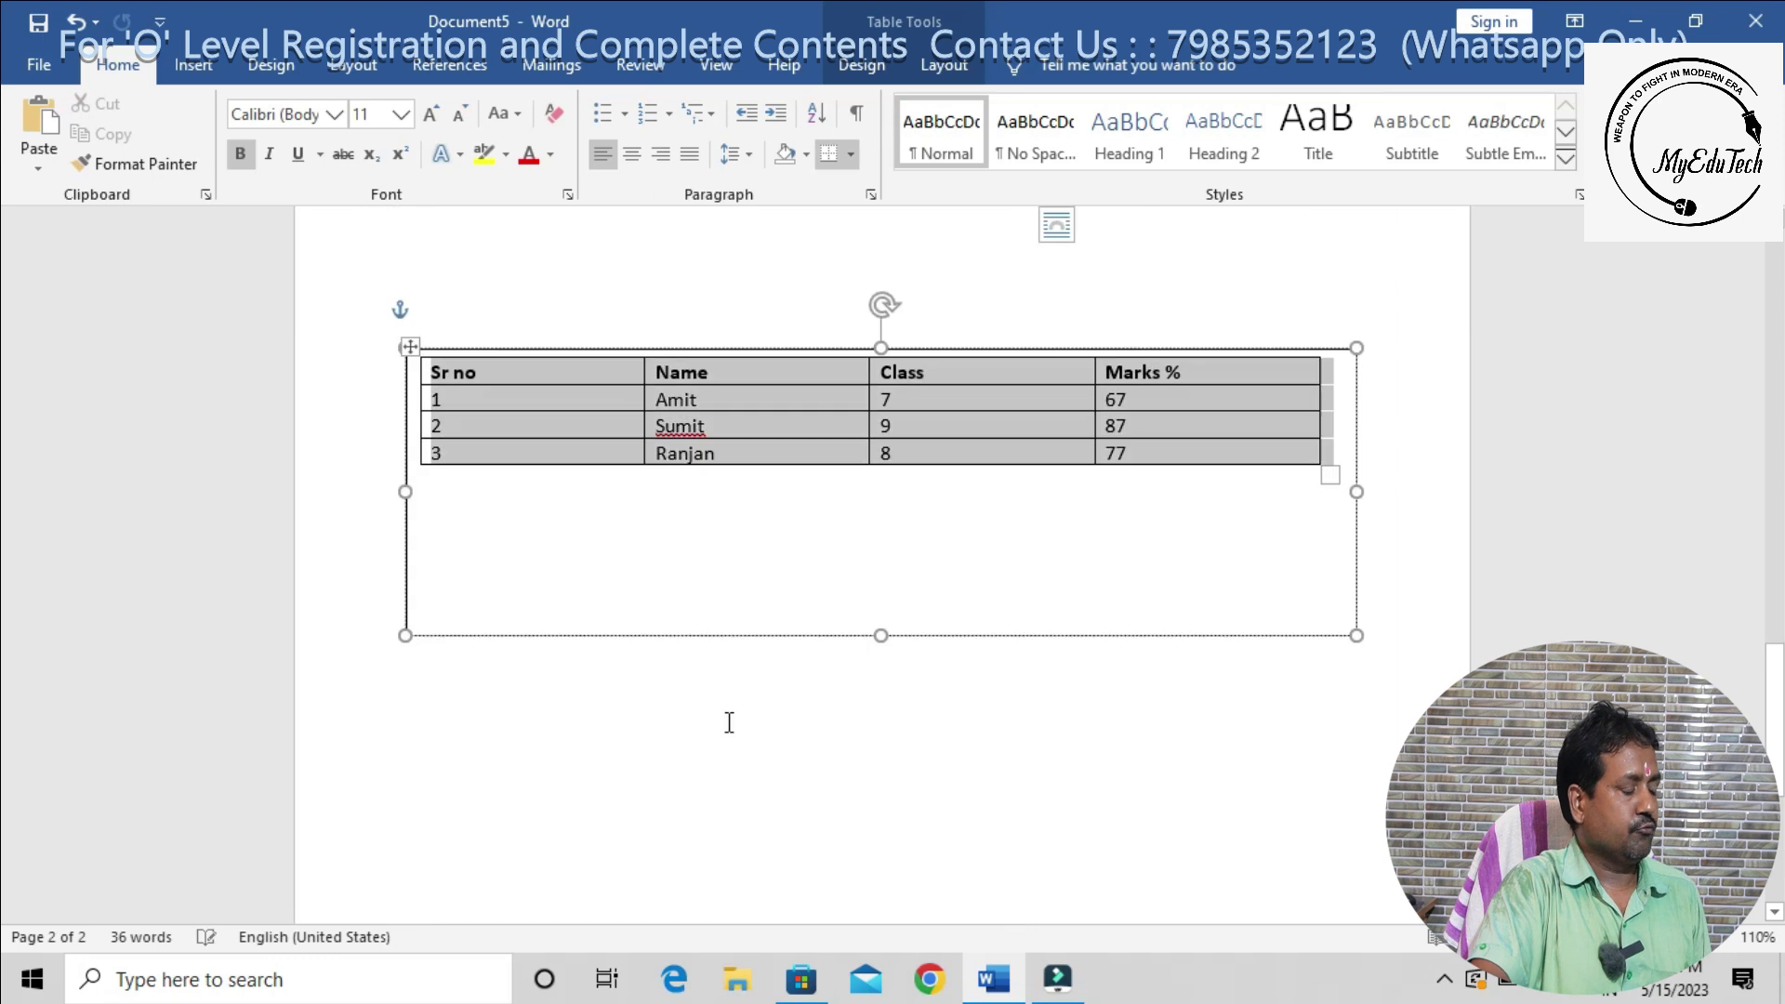
key("ctrl+z")
Reduce the height of the text box around the rotated table to about 1.01 inches, then deselect it
scroll(871, 760, "up", 4)
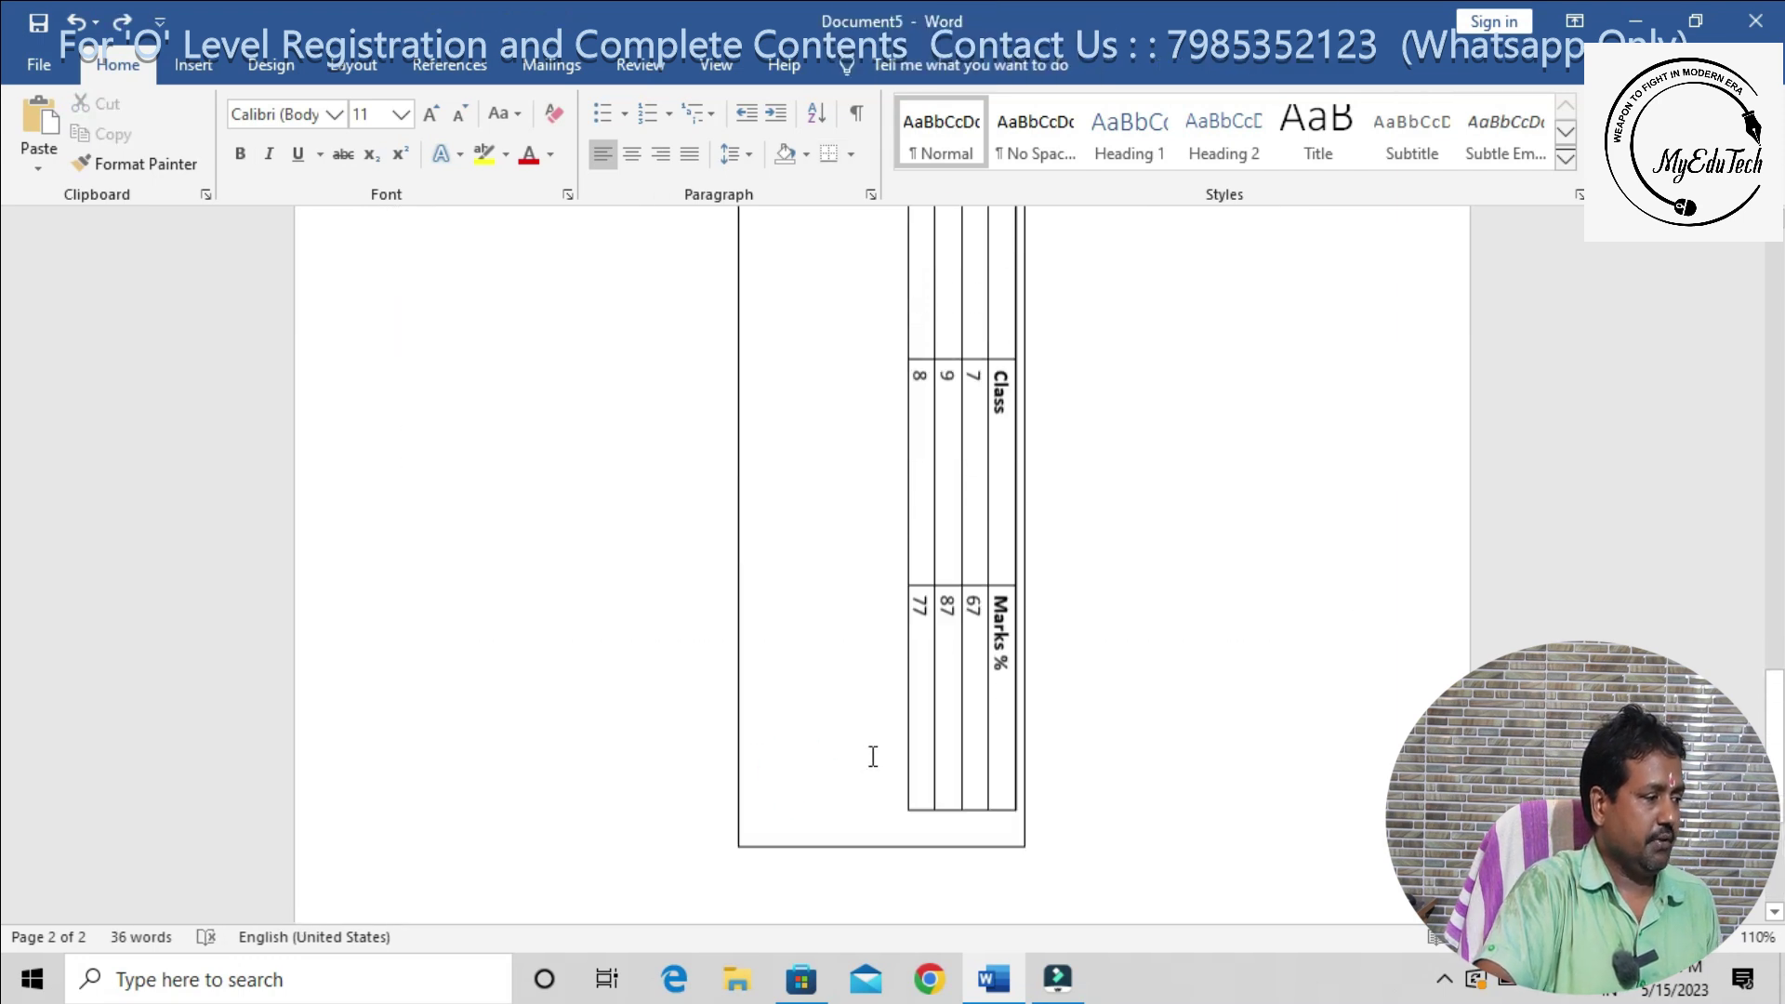
key("ctrl+y")
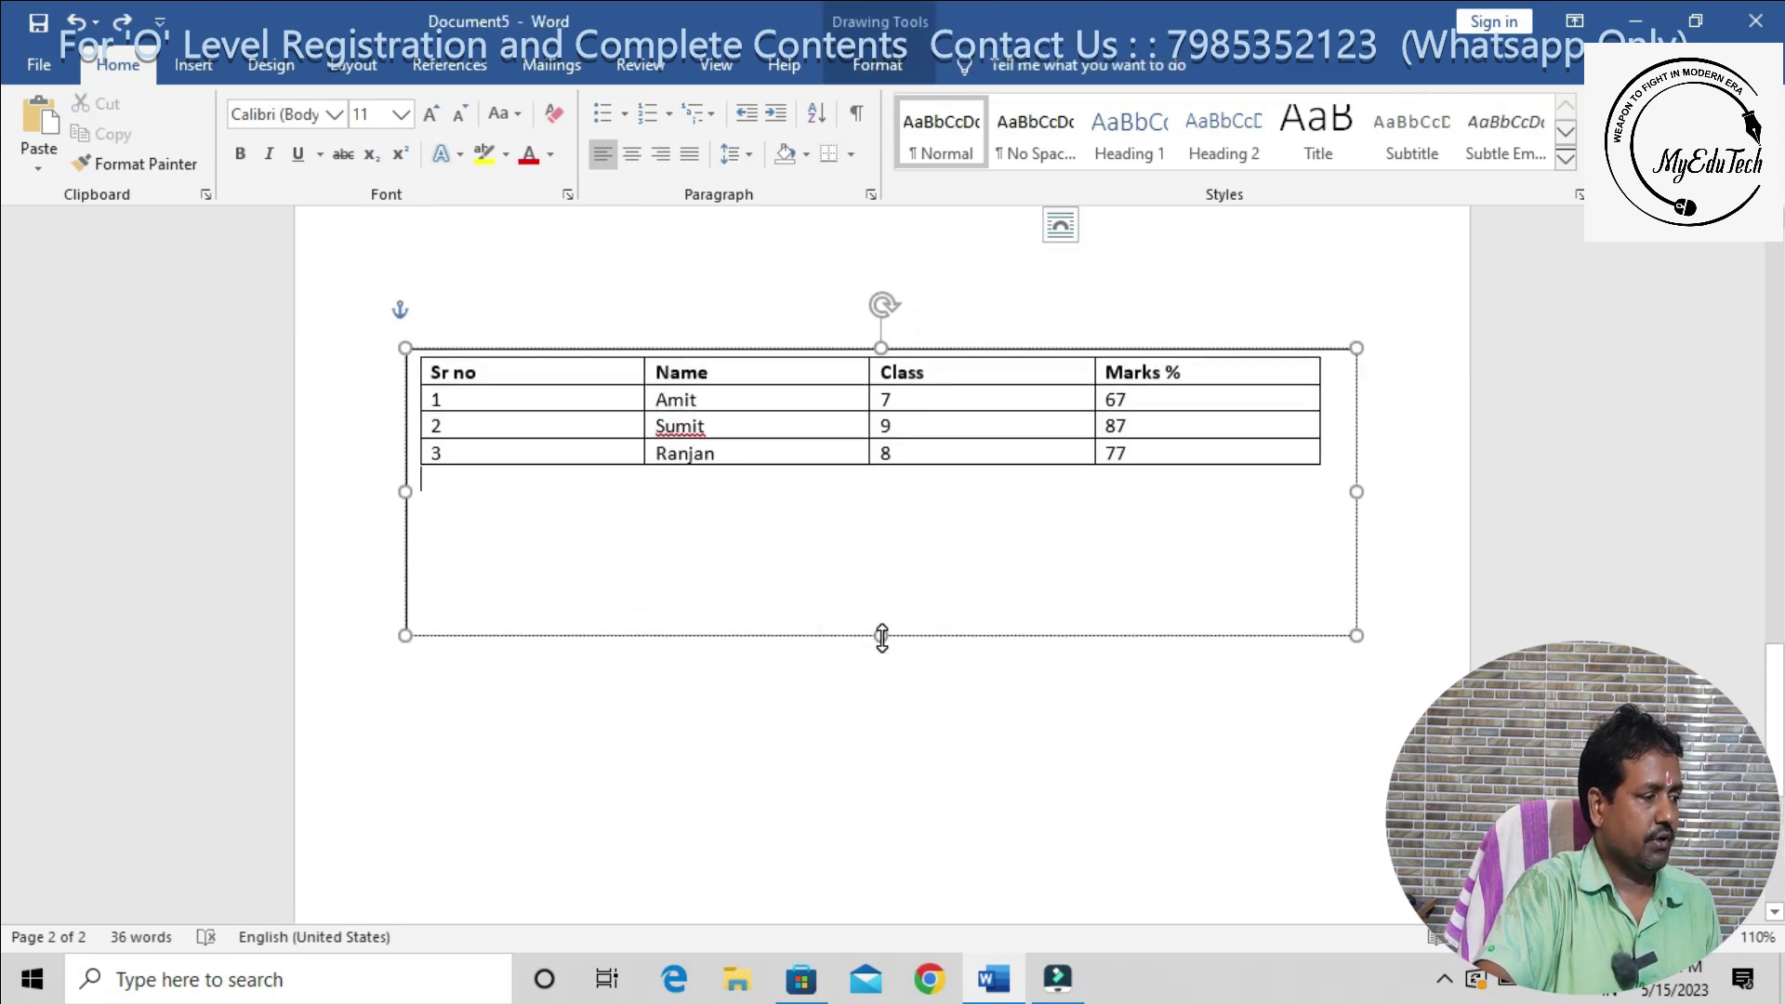
key("ctrl+y")
scroll(1068, 678, "down", 2)
scroll(853, 789, "down", 3)
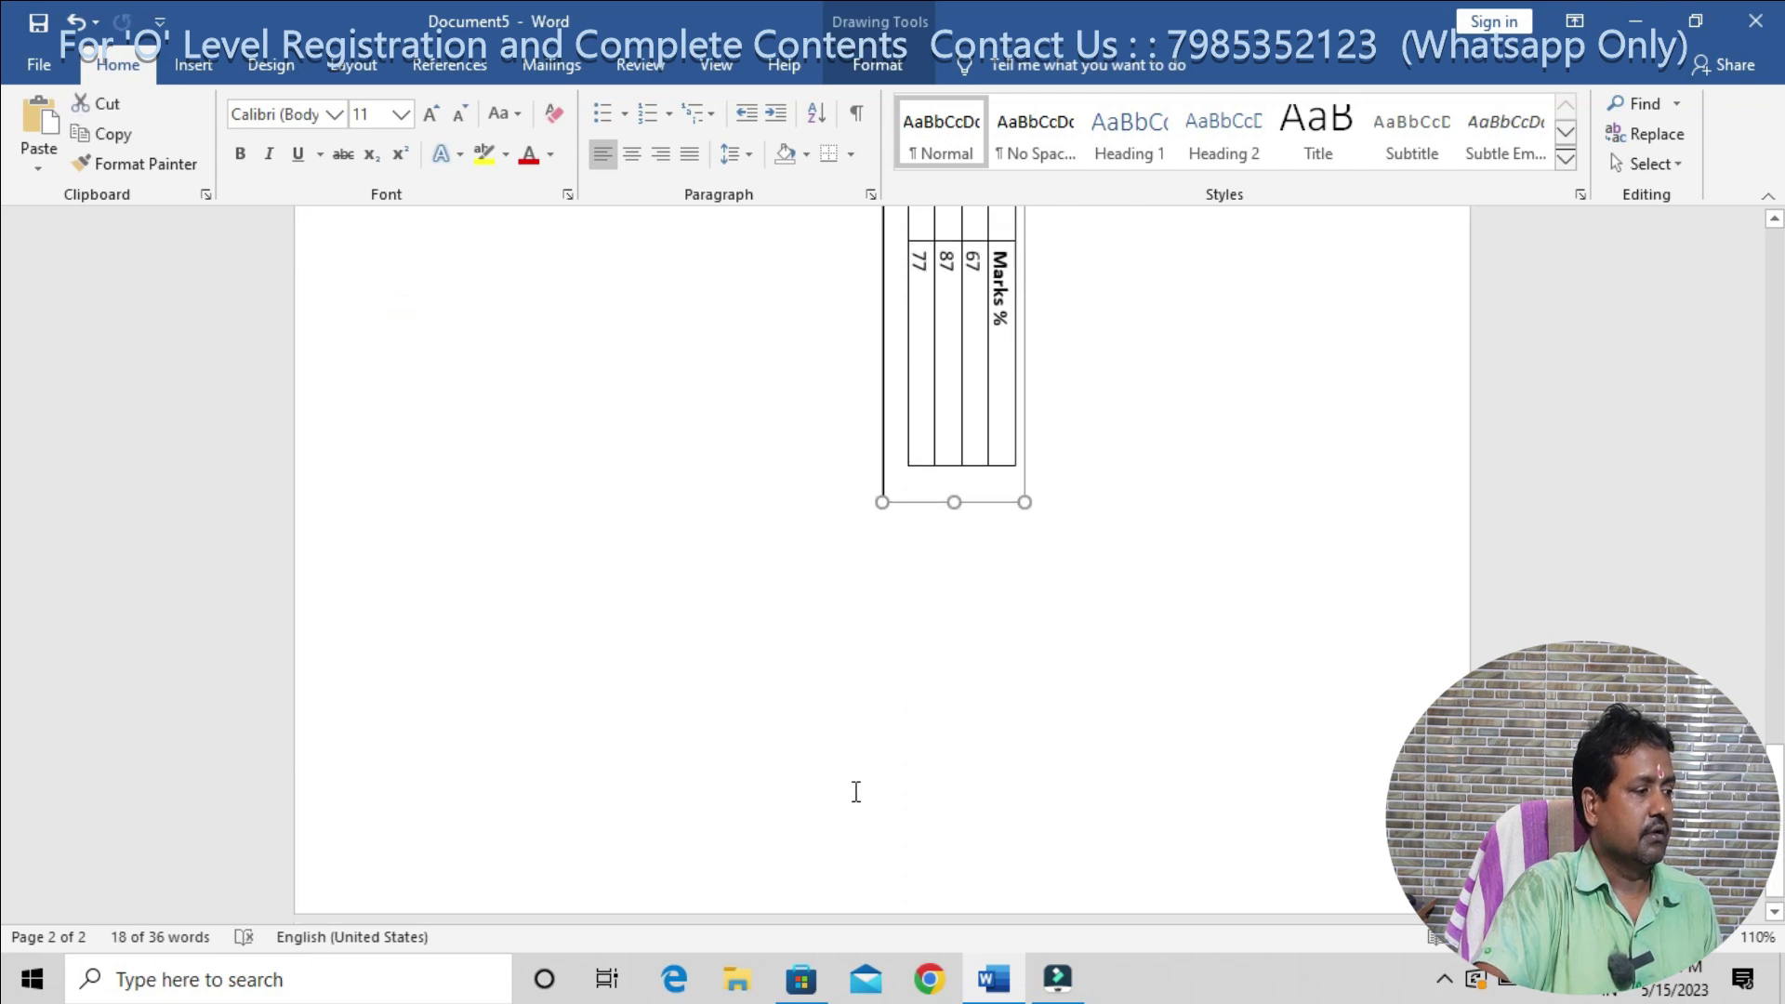
left_click(853, 788)
Set the text box around the rotated table to No Outline, deselect it and return to the first page
scroll(852, 791, "up", 7)
scroll(853, 796, "up", 5)
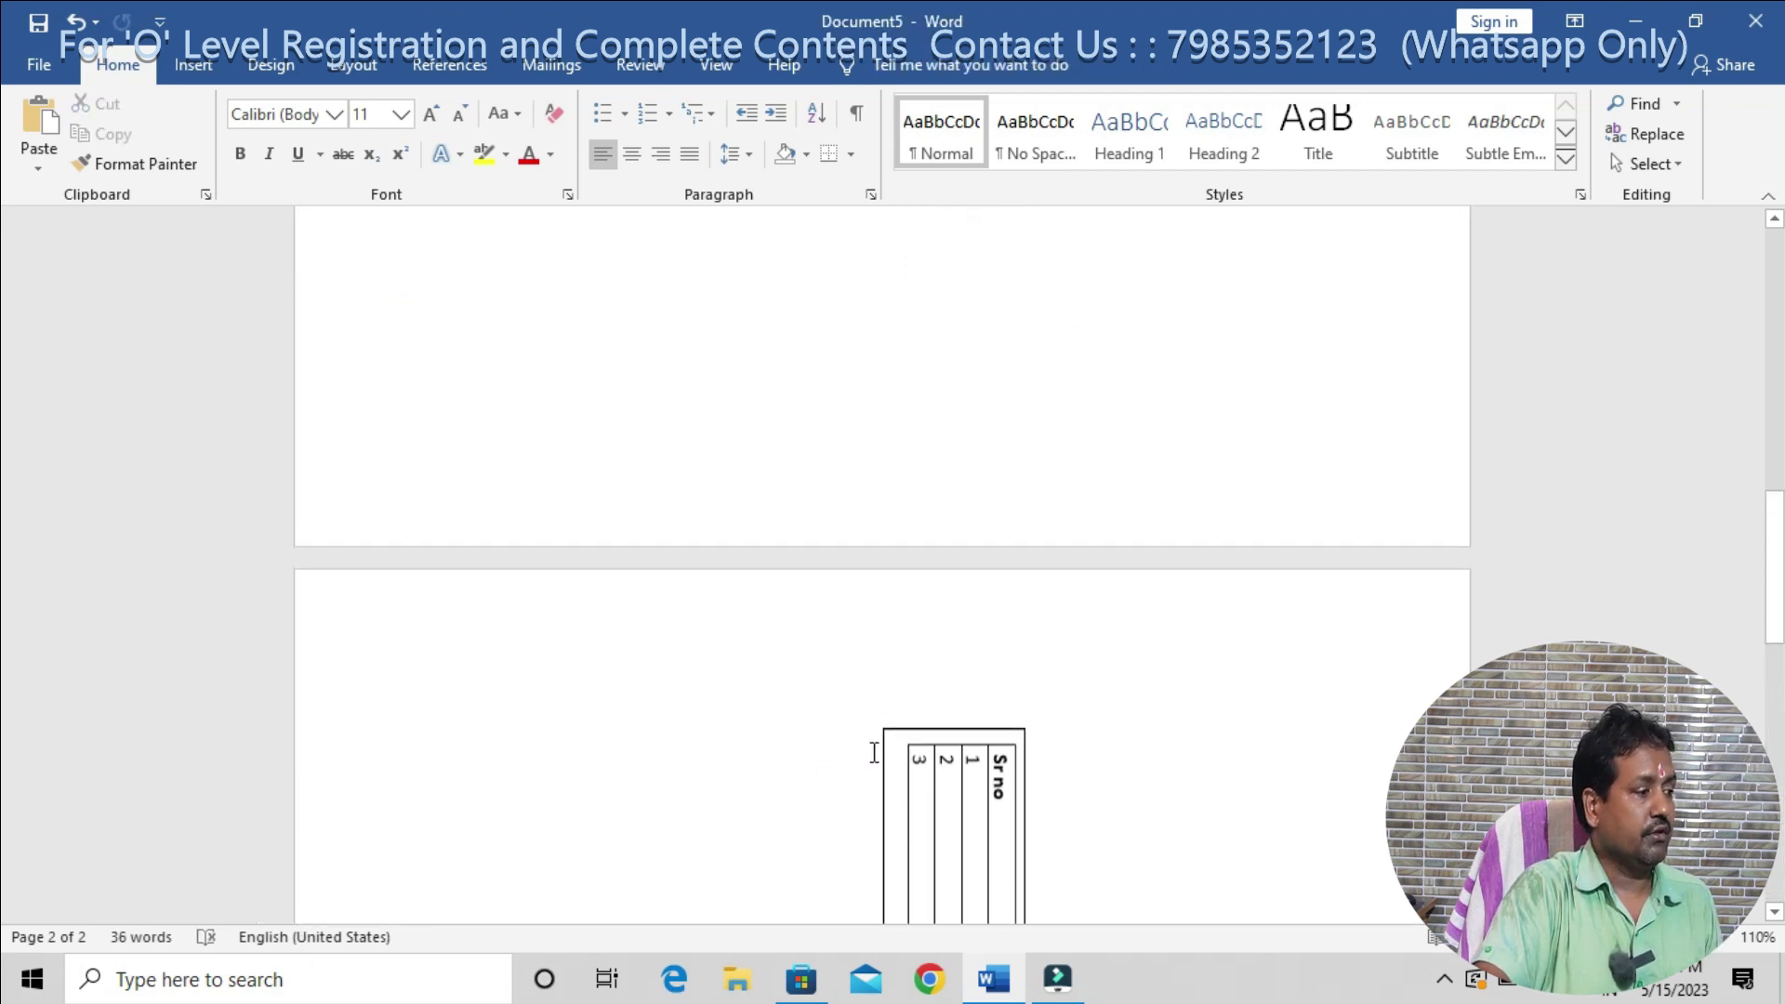
scroll(874, 749, "down", 2)
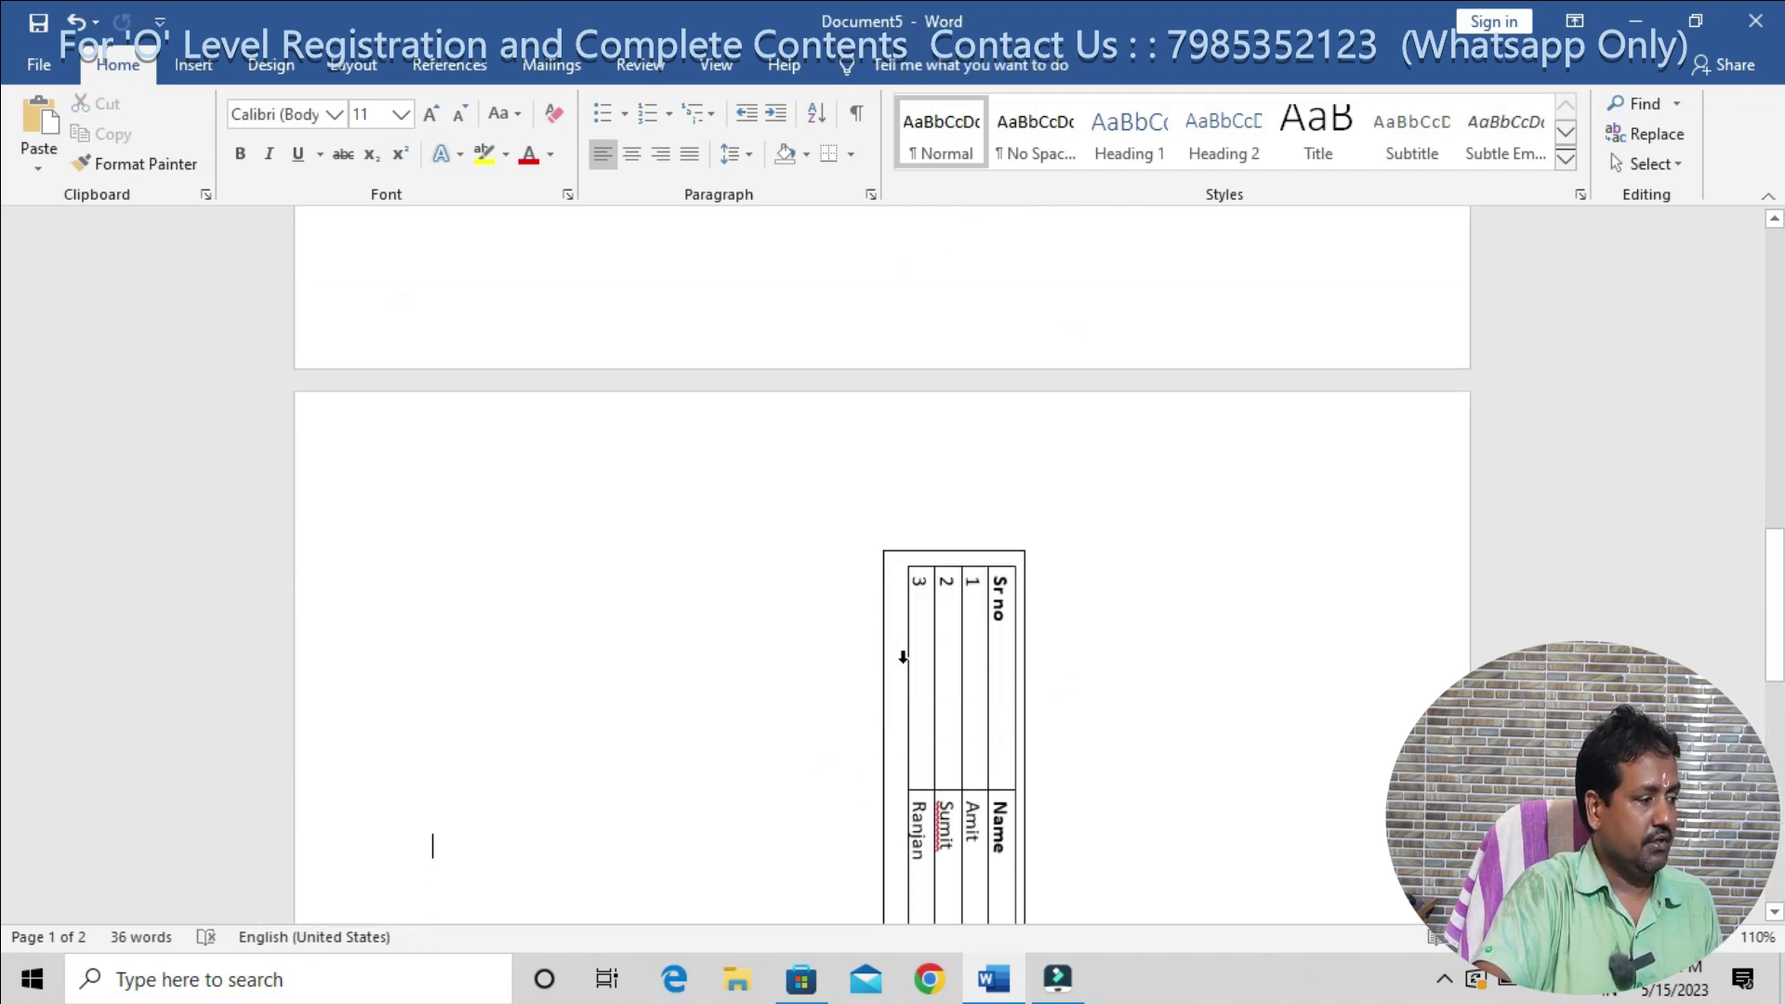
left_click(884, 583)
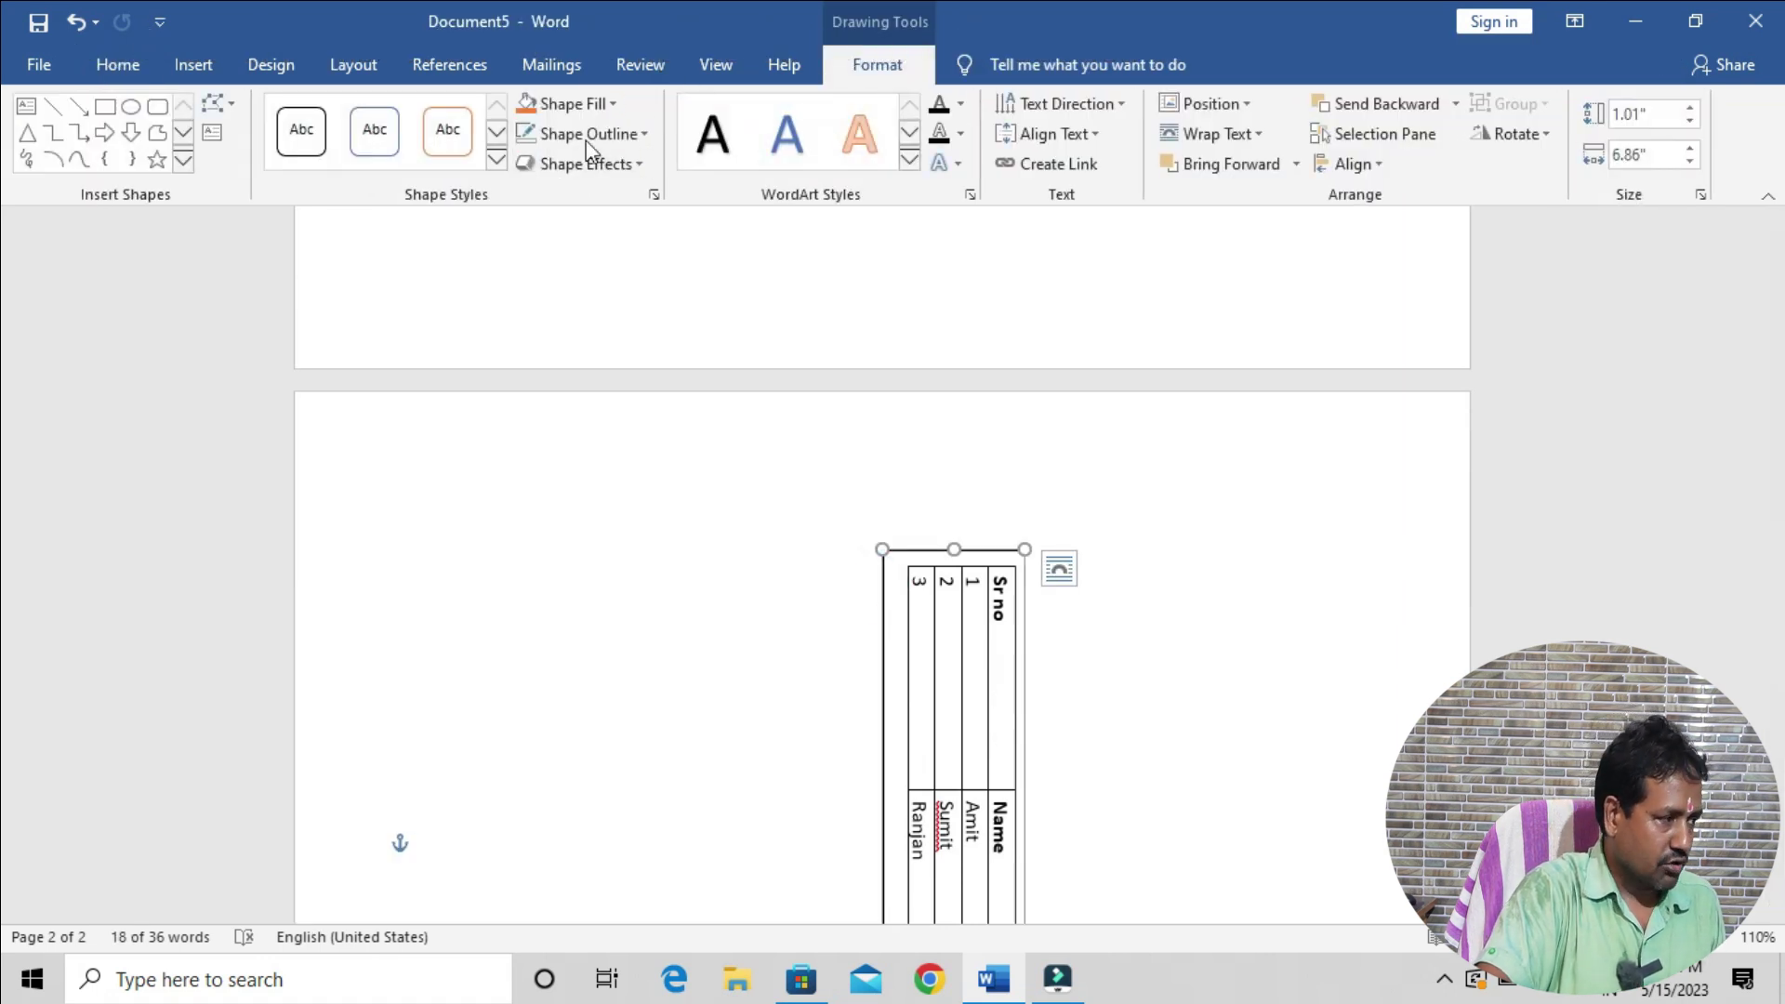
left_click(616, 137)
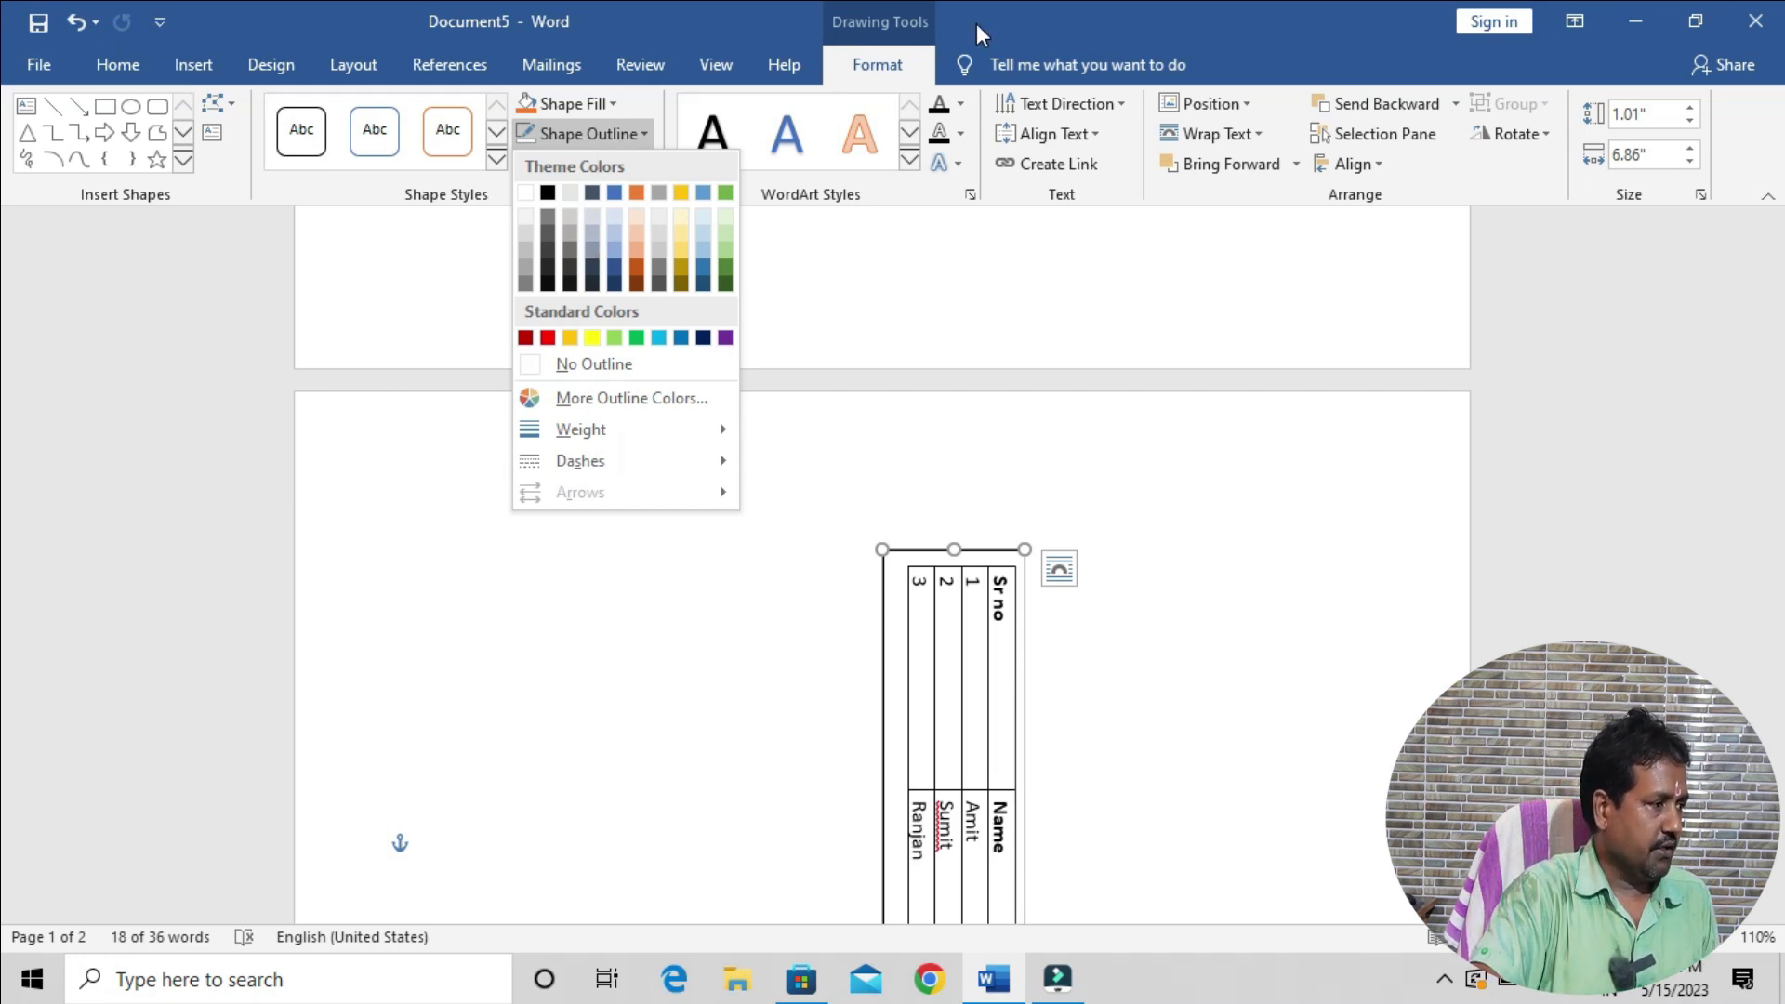
left_click(860, 69)
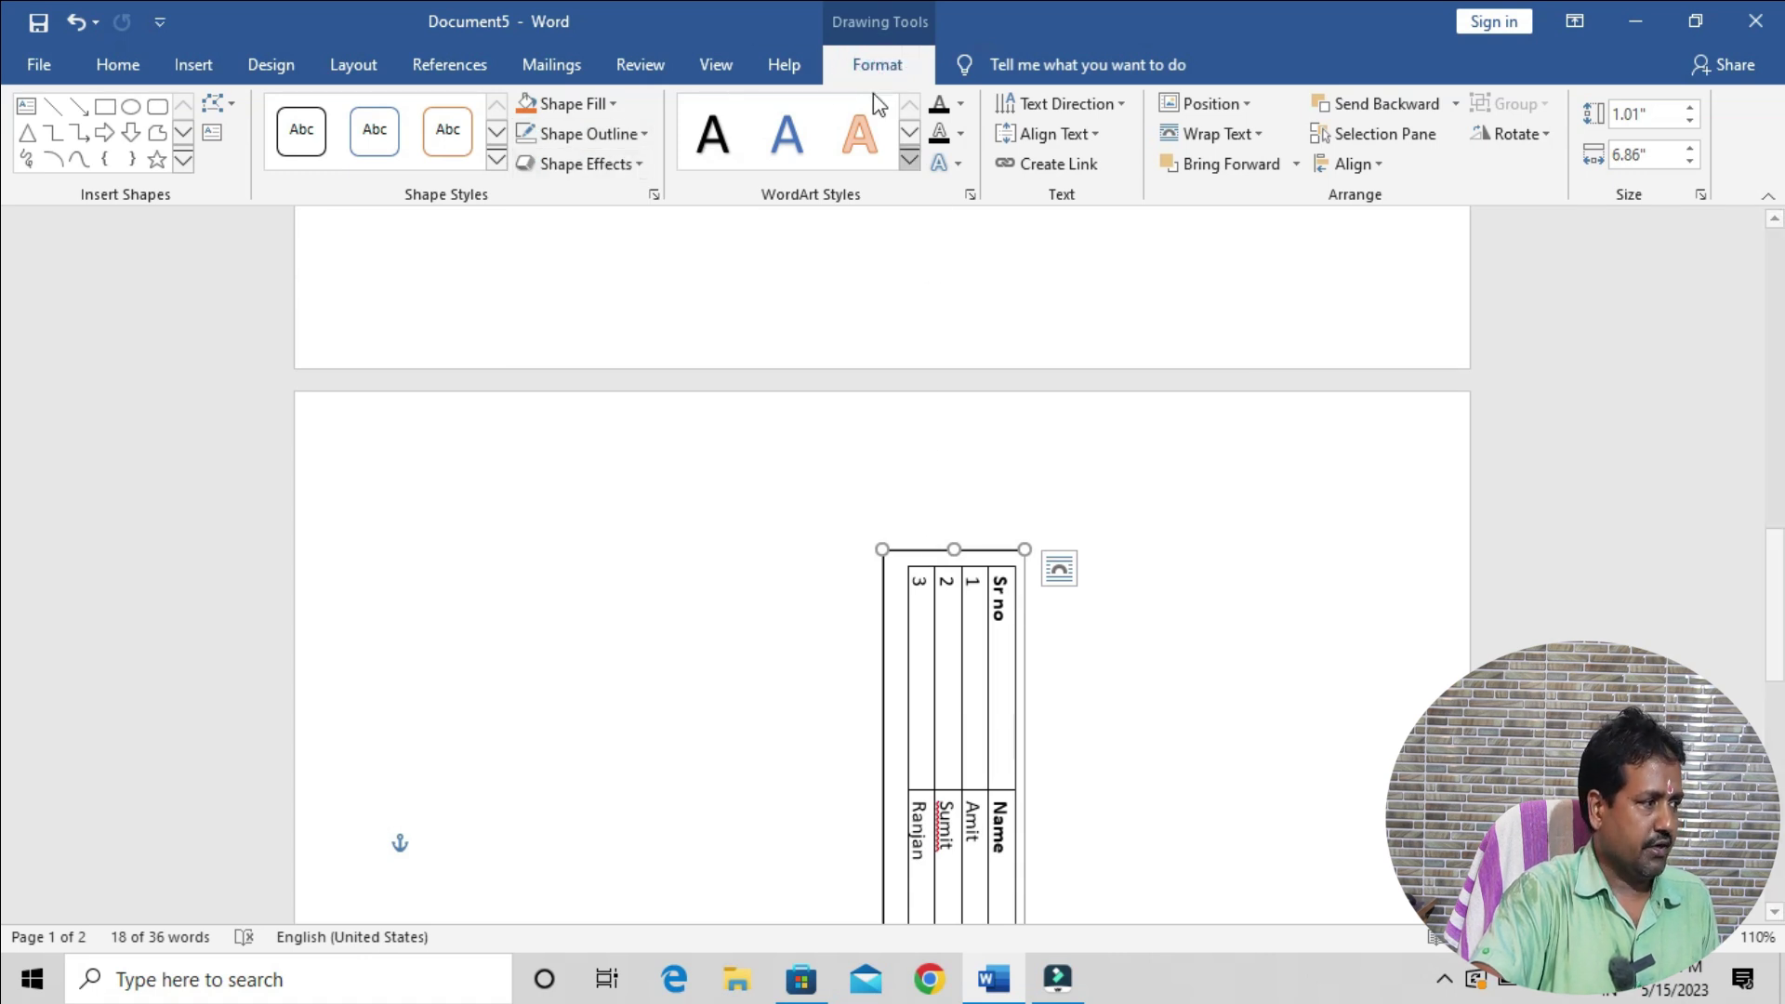
left_click(638, 130)
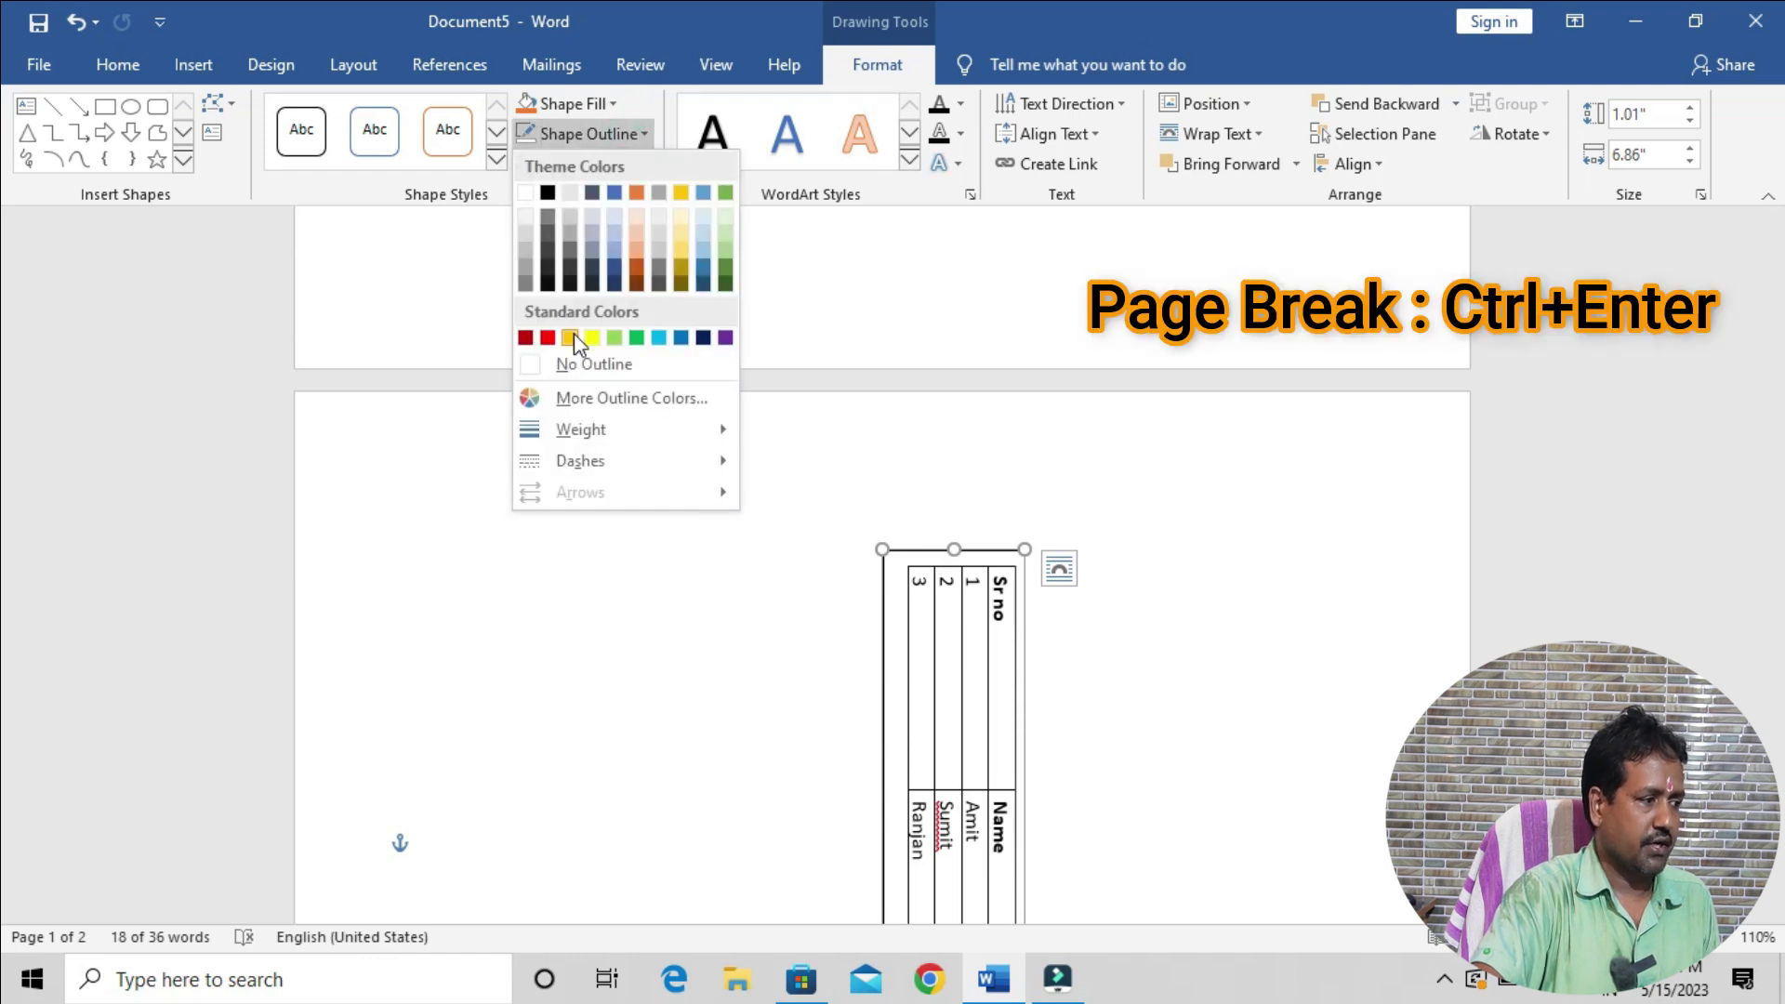
left_click(578, 367)
left_click(1236, 582)
scroll(1236, 590, "down", 6)
scroll(1241, 614, "down", 10)
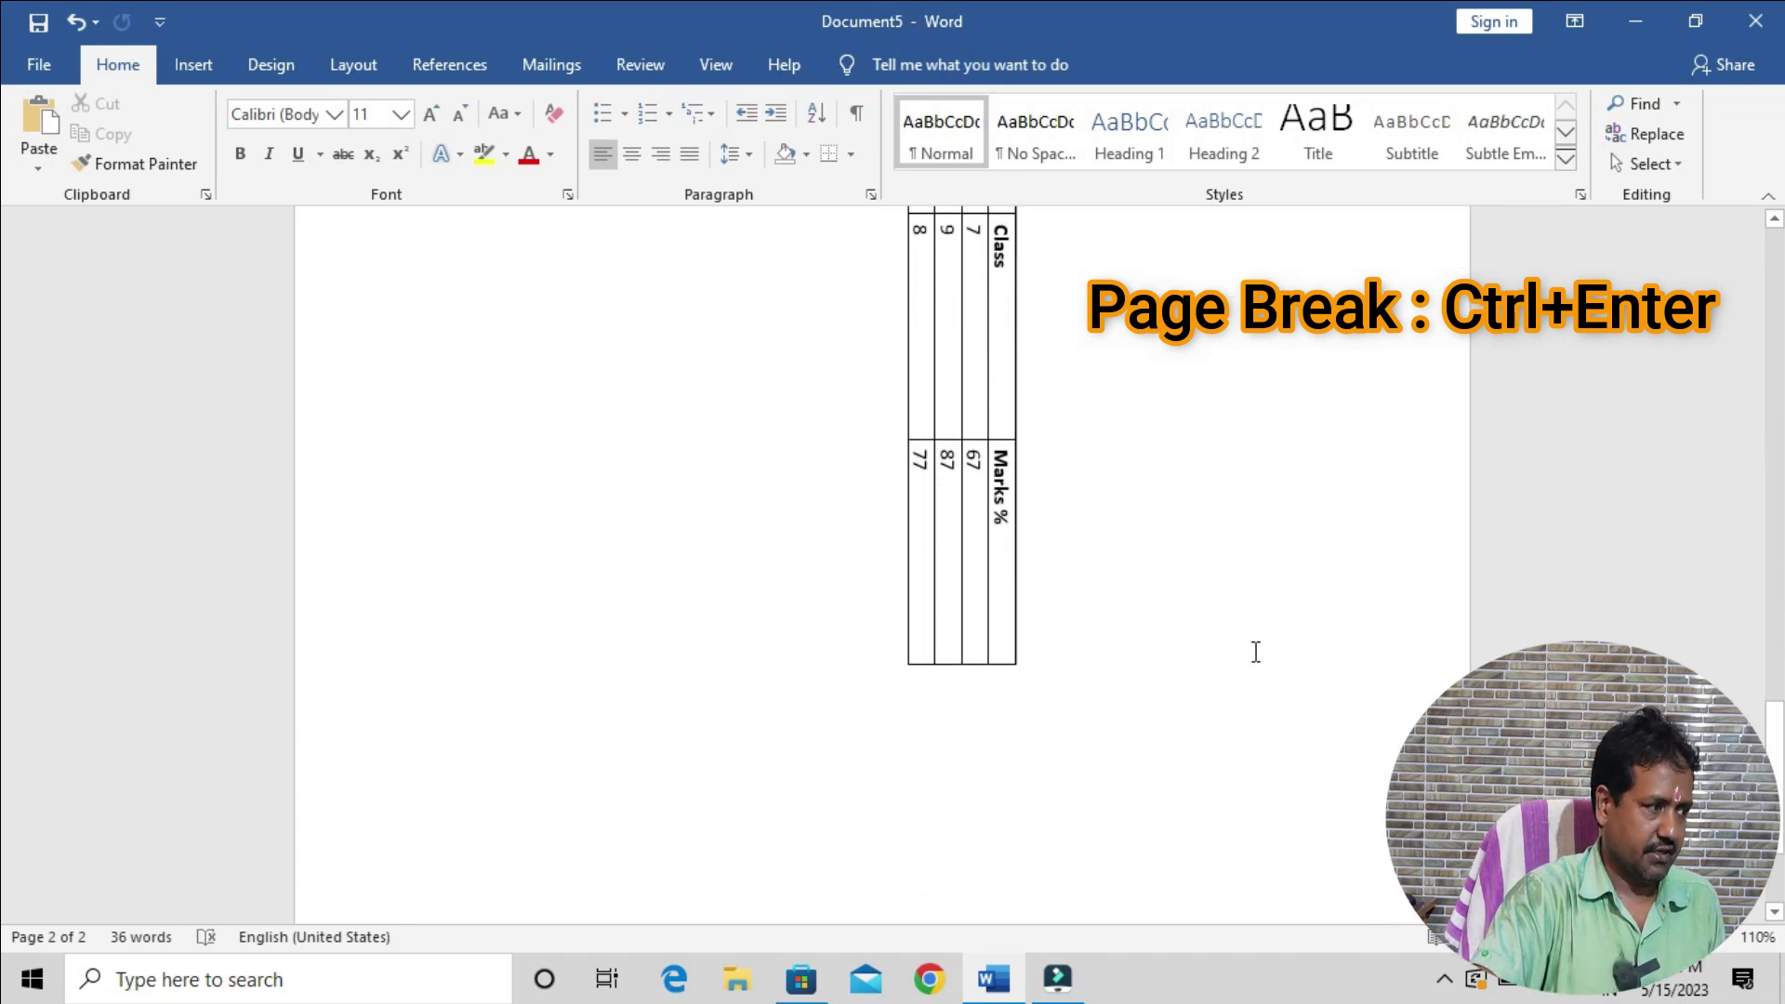
scroll(1253, 651, "up", 5)
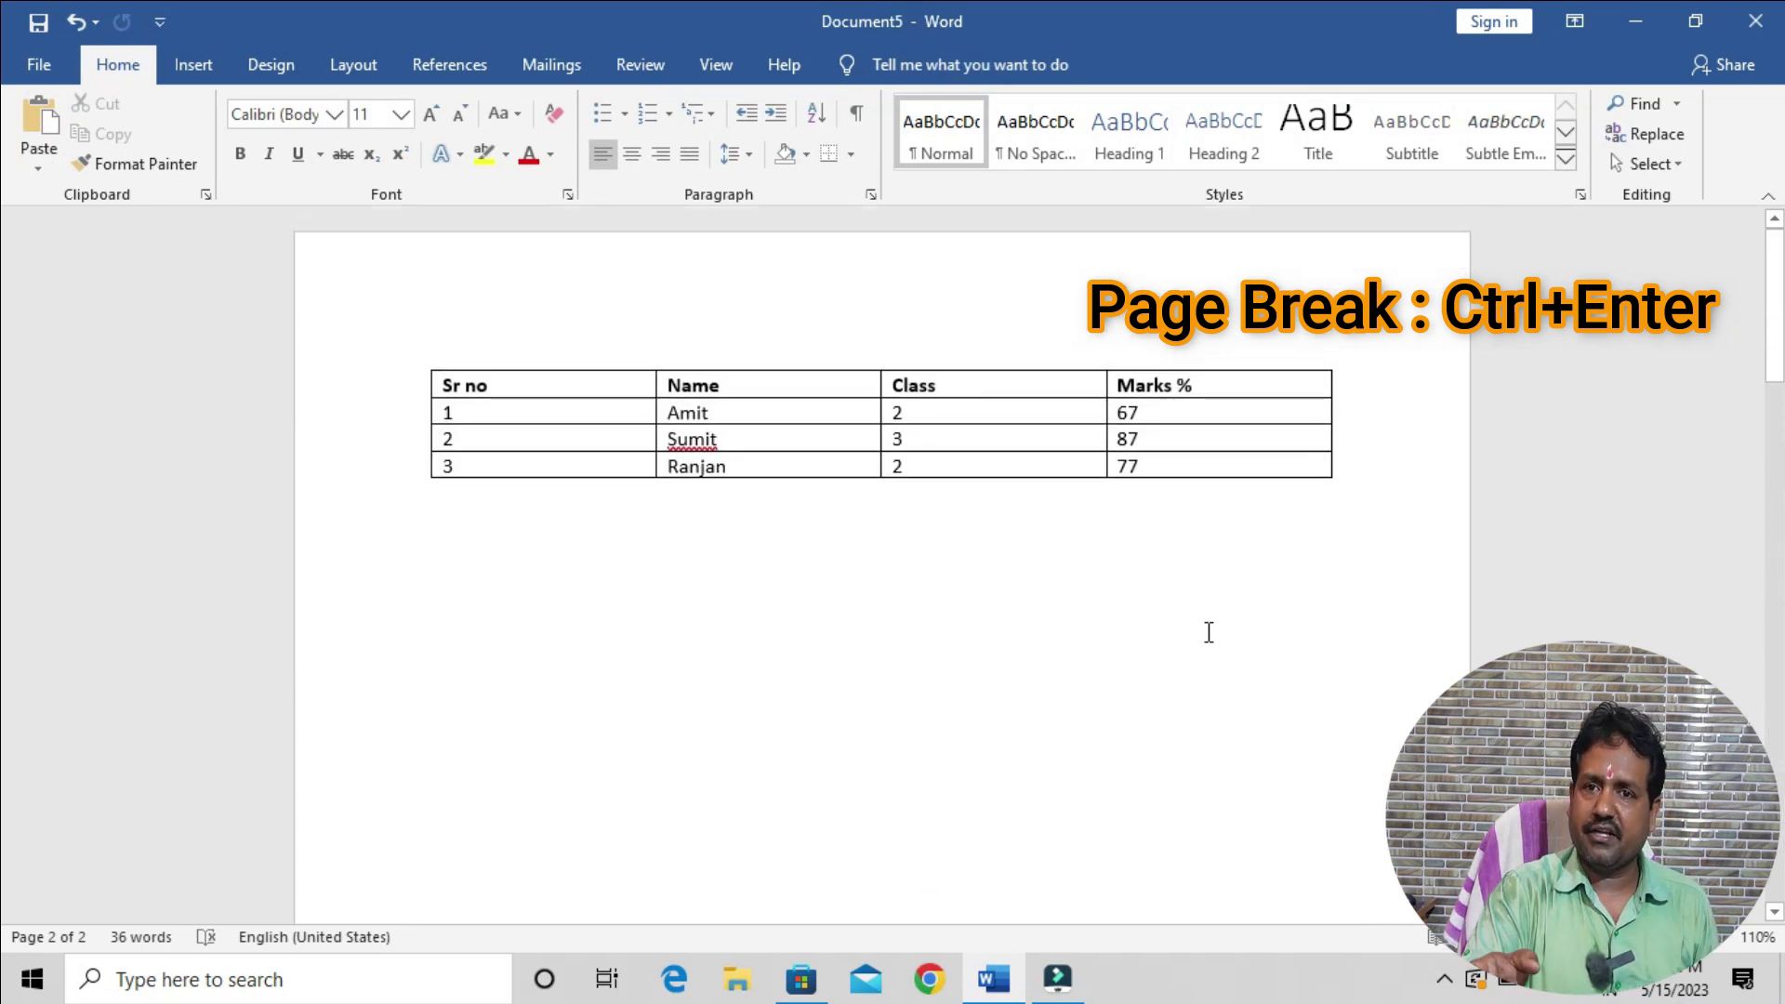
left_click(1029, 578)
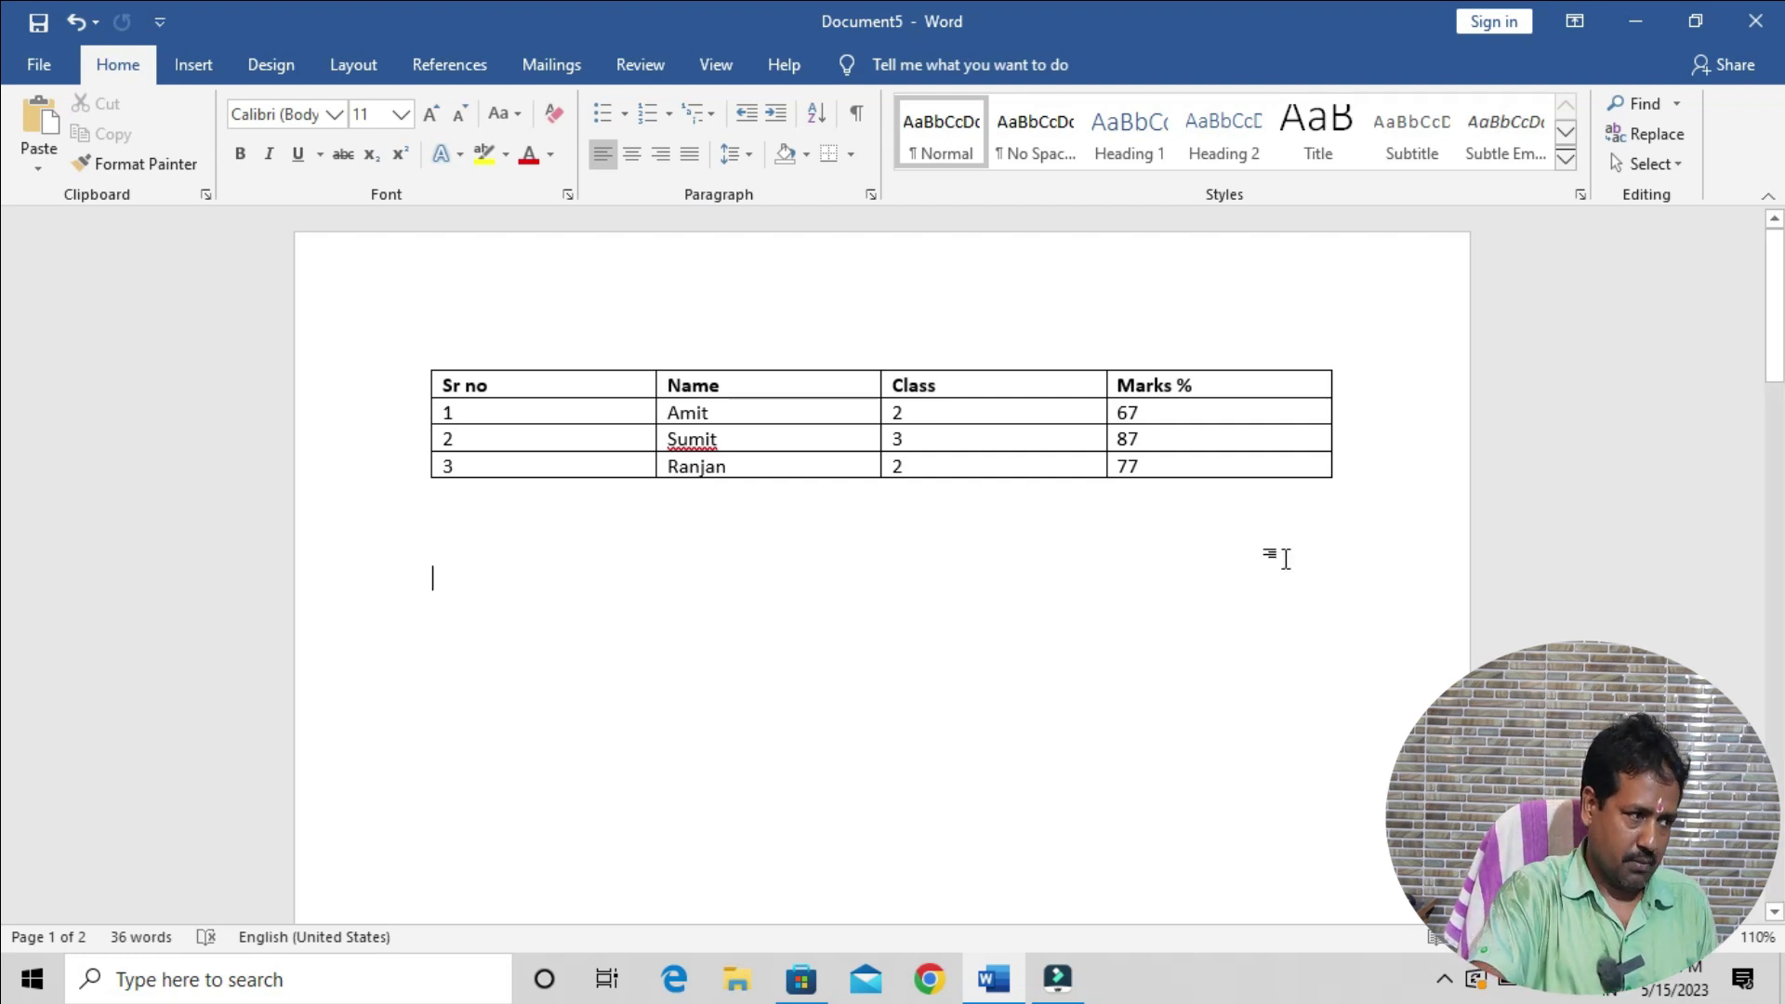
Minimize the marks table document, refresh the desktop and start Word 2007 with a blank document
left_click(1638, 24)
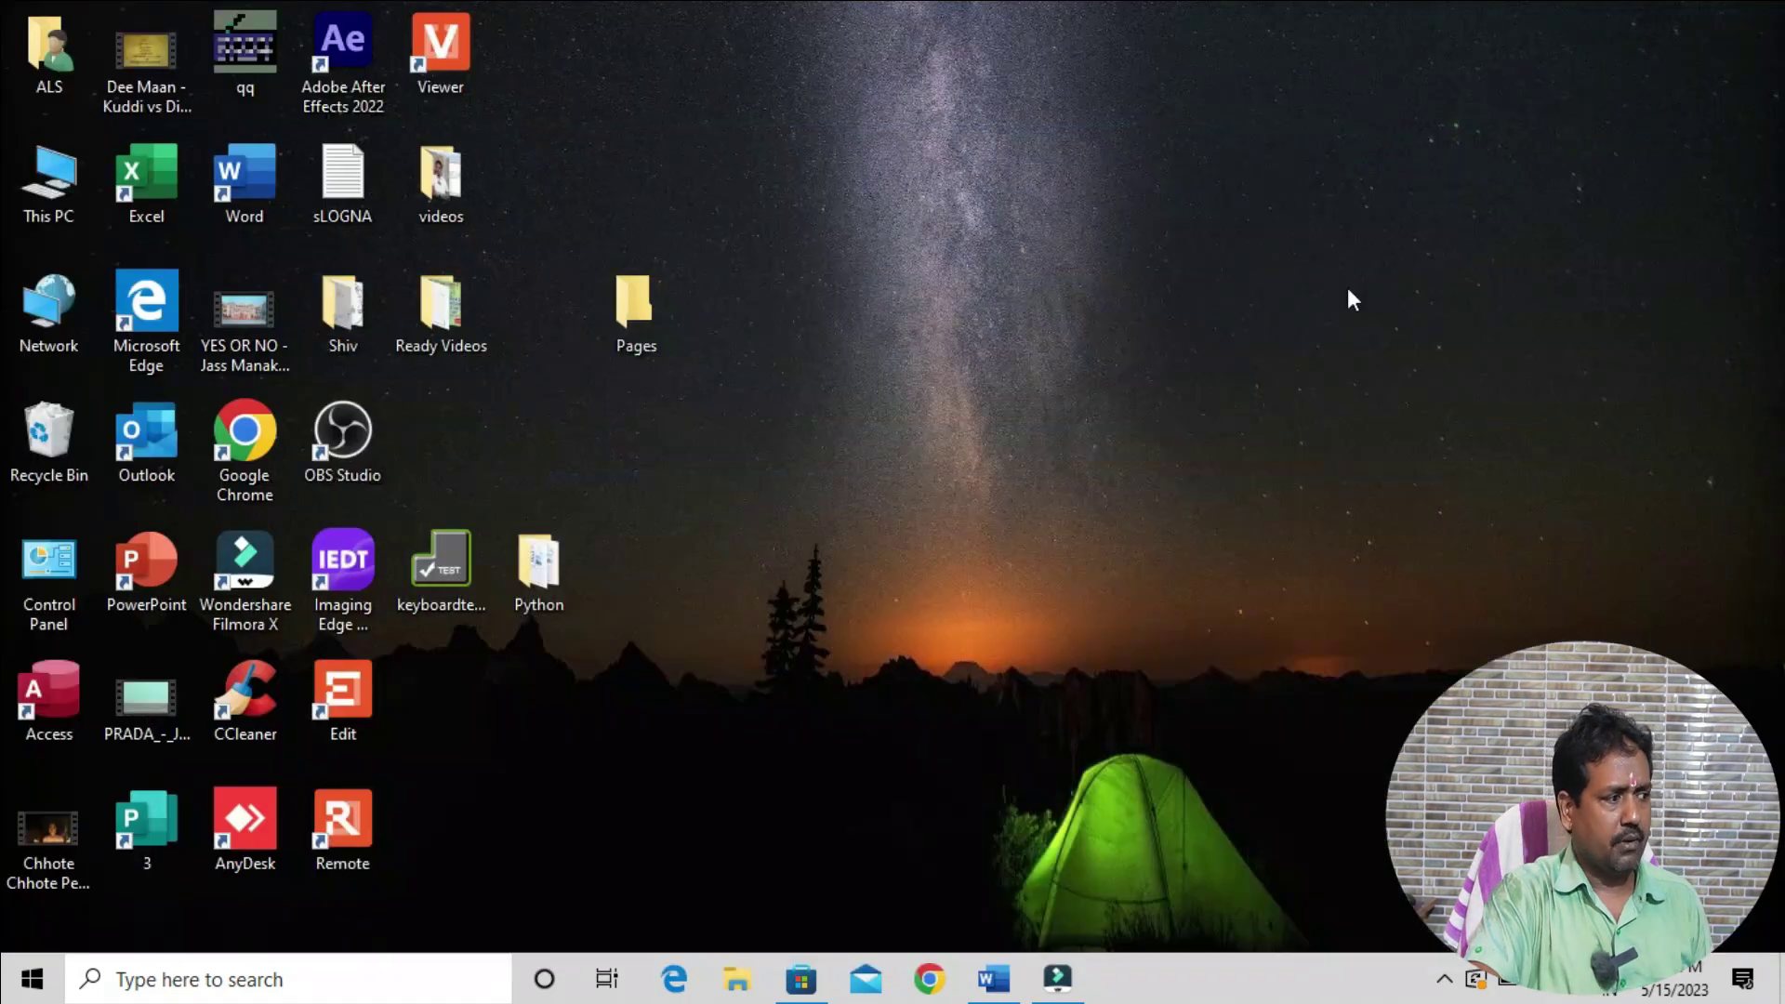
right_click(951, 376)
left_click(1064, 454)
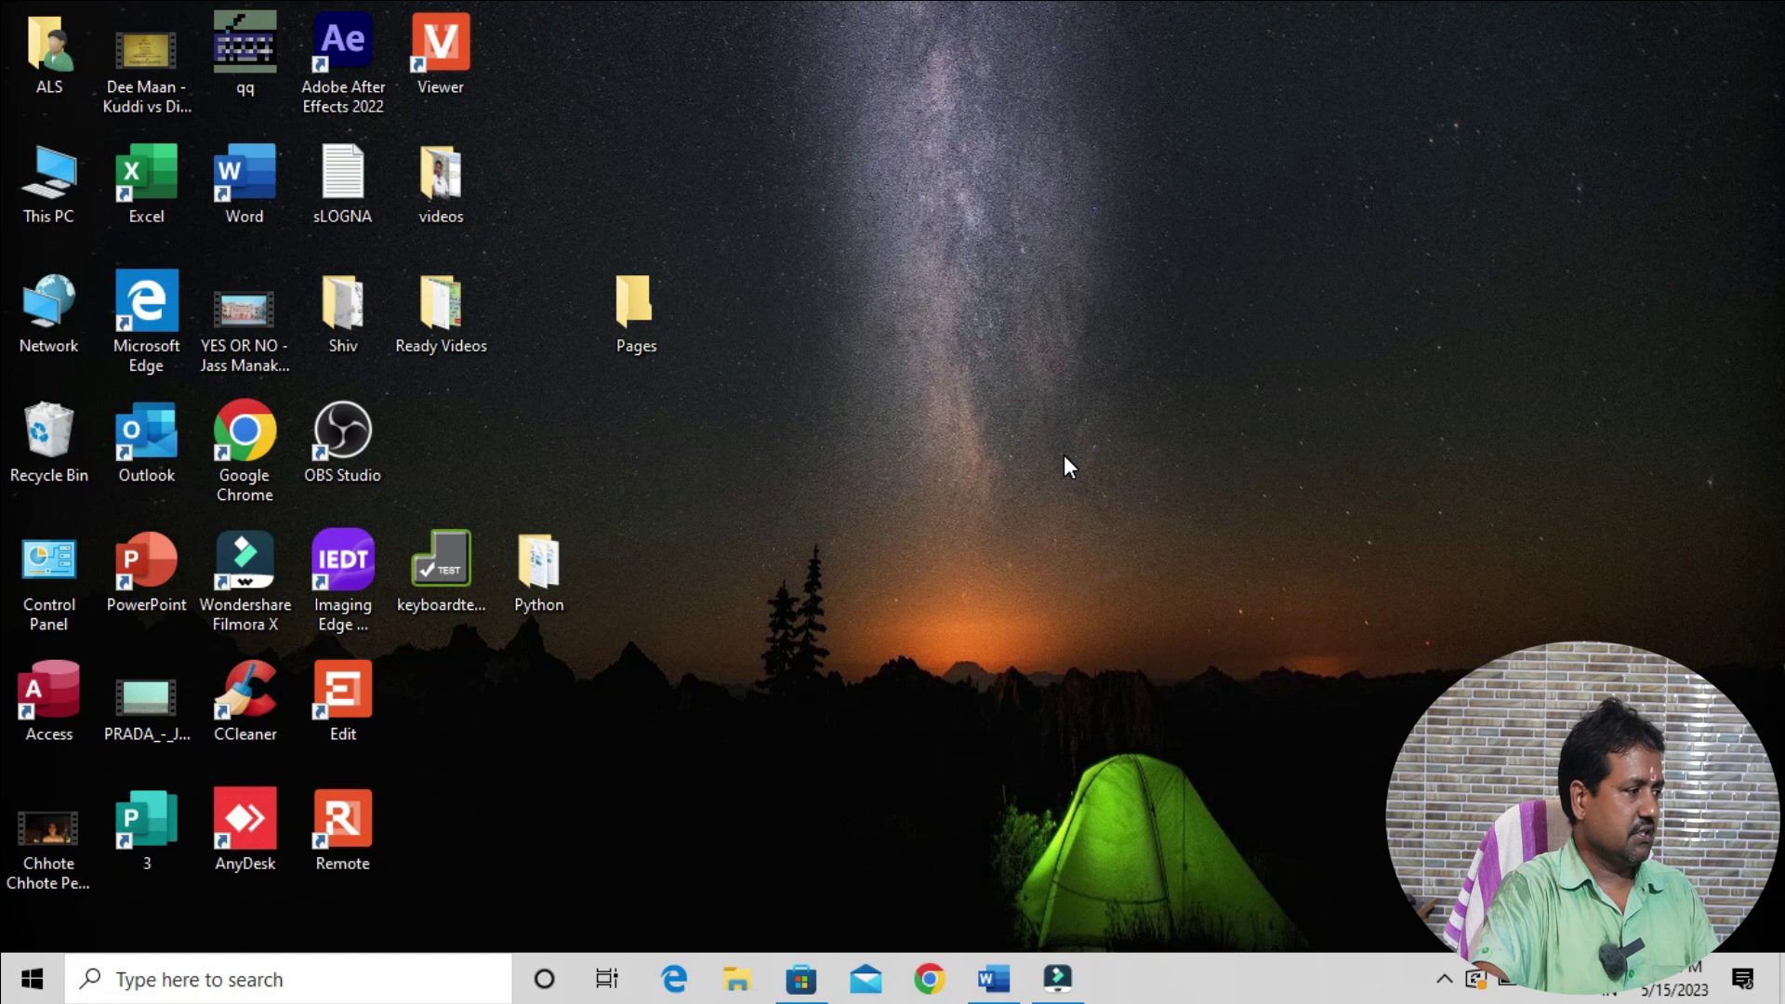
key("super")
type("w")
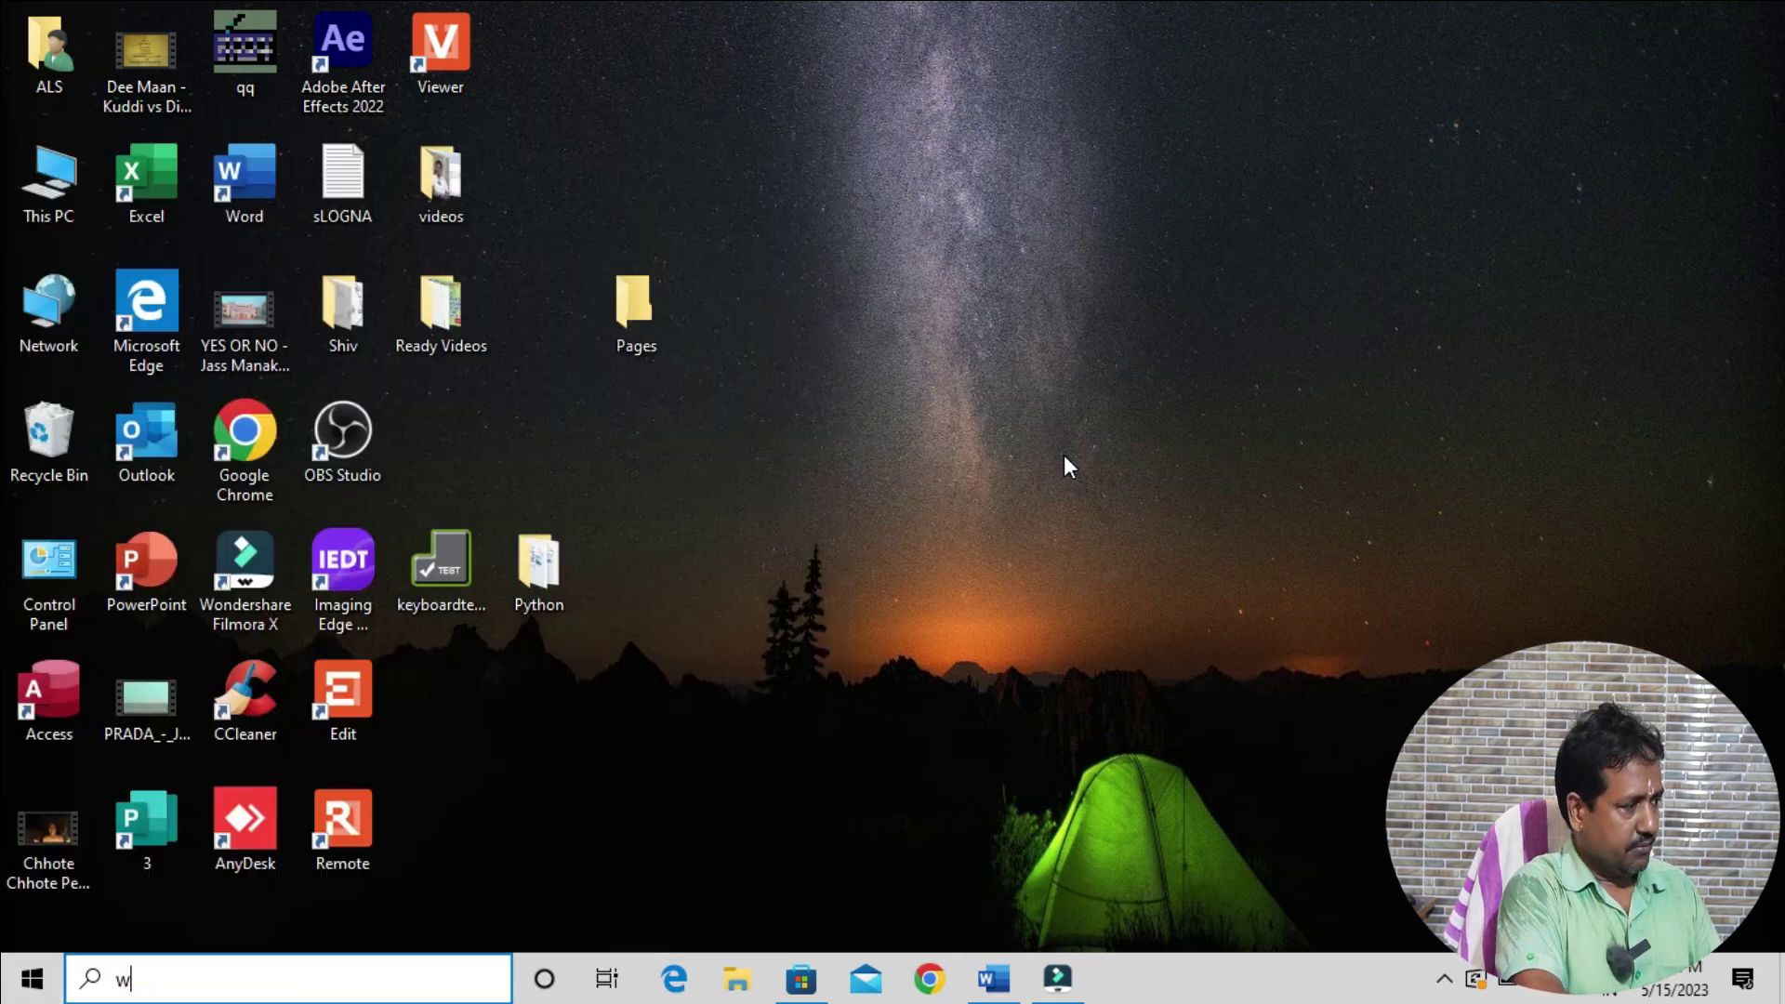
type("ord")
key("Down")
key("Return")
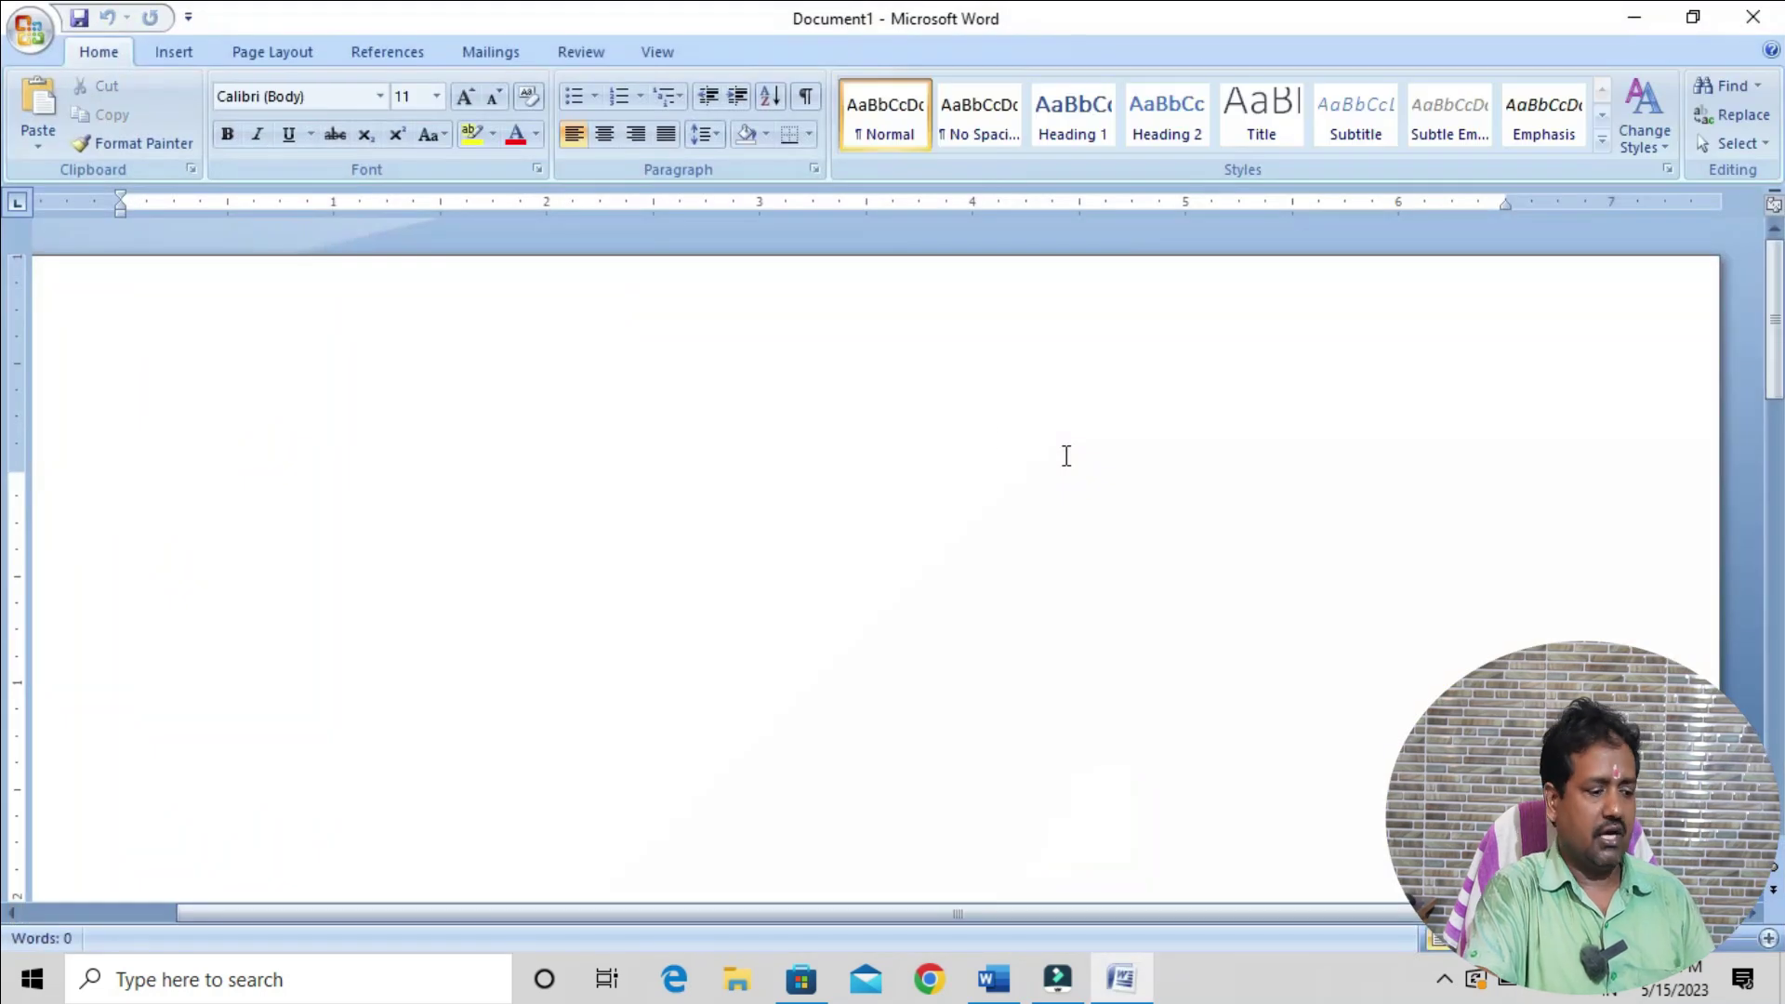
Enter the sample lines Fdgdfg, Dfg, Df and g as separate paragraphs in the blank document
type("fdgdfg")
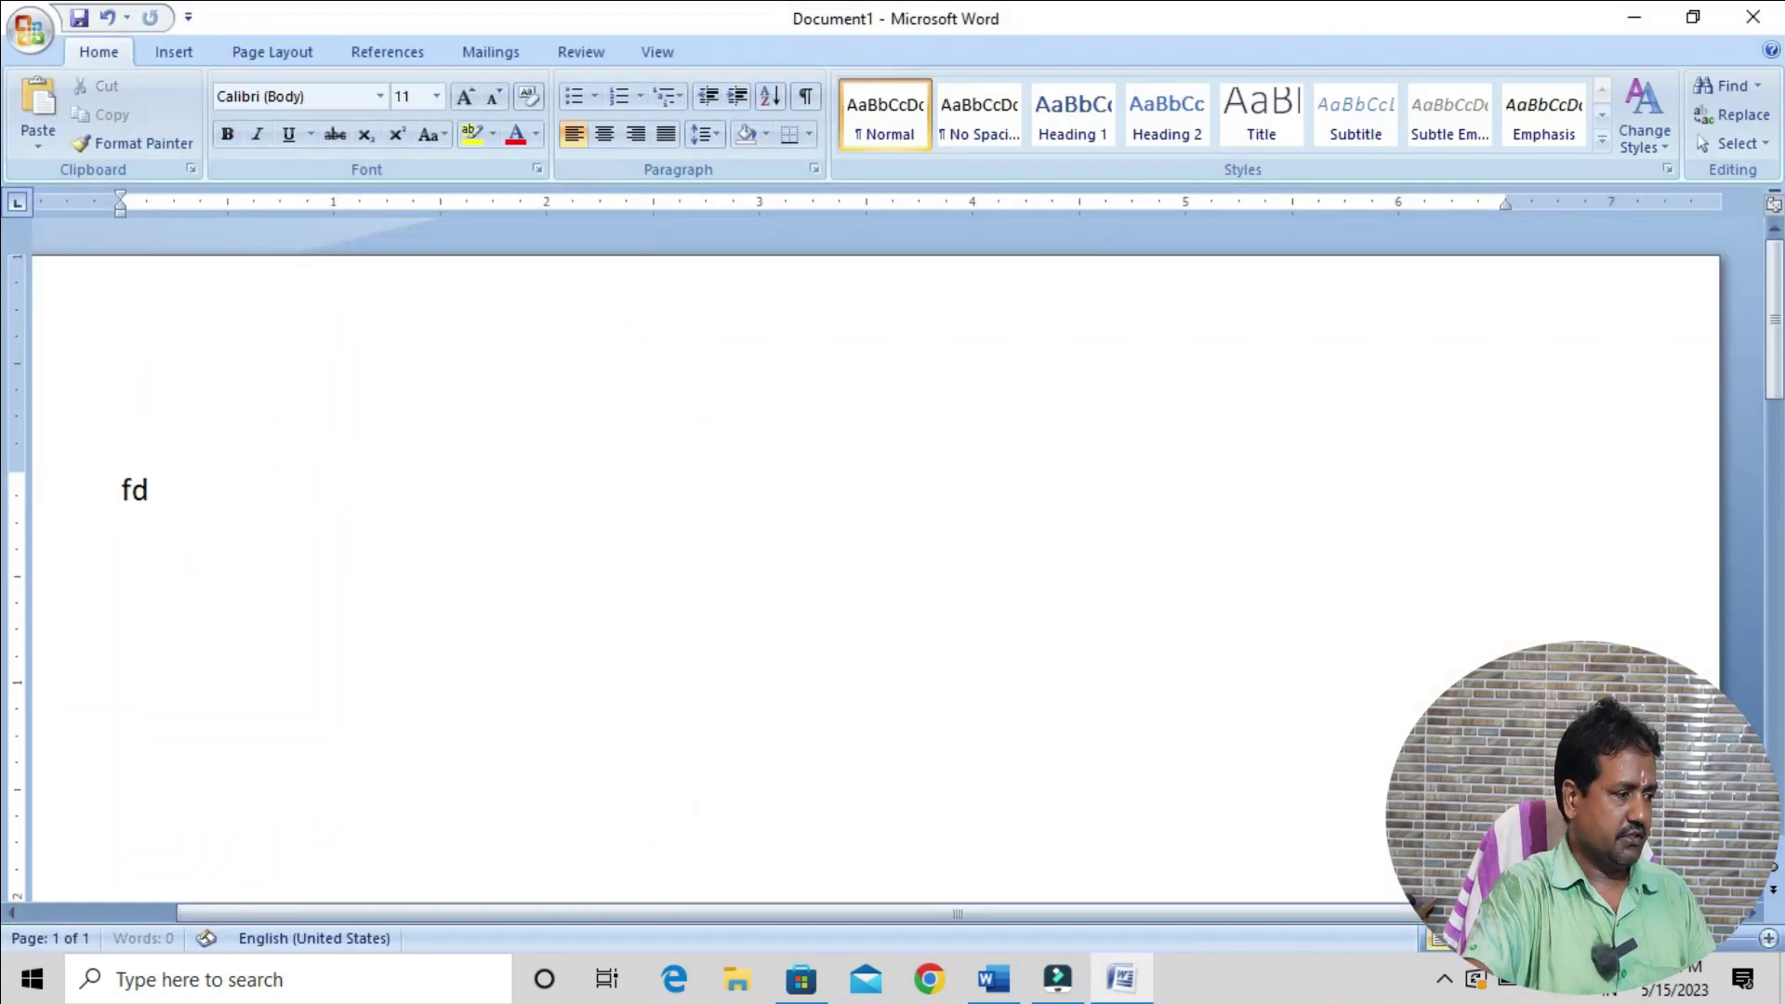
key("Return")
type("Dfg")
key("Return")
type("df")
key("Return")
type("g")
Look at the available page orientation options, Portrait and Landscape, and close the list without choosing one
scroll(767, 612, "down", 5, "ctrl")
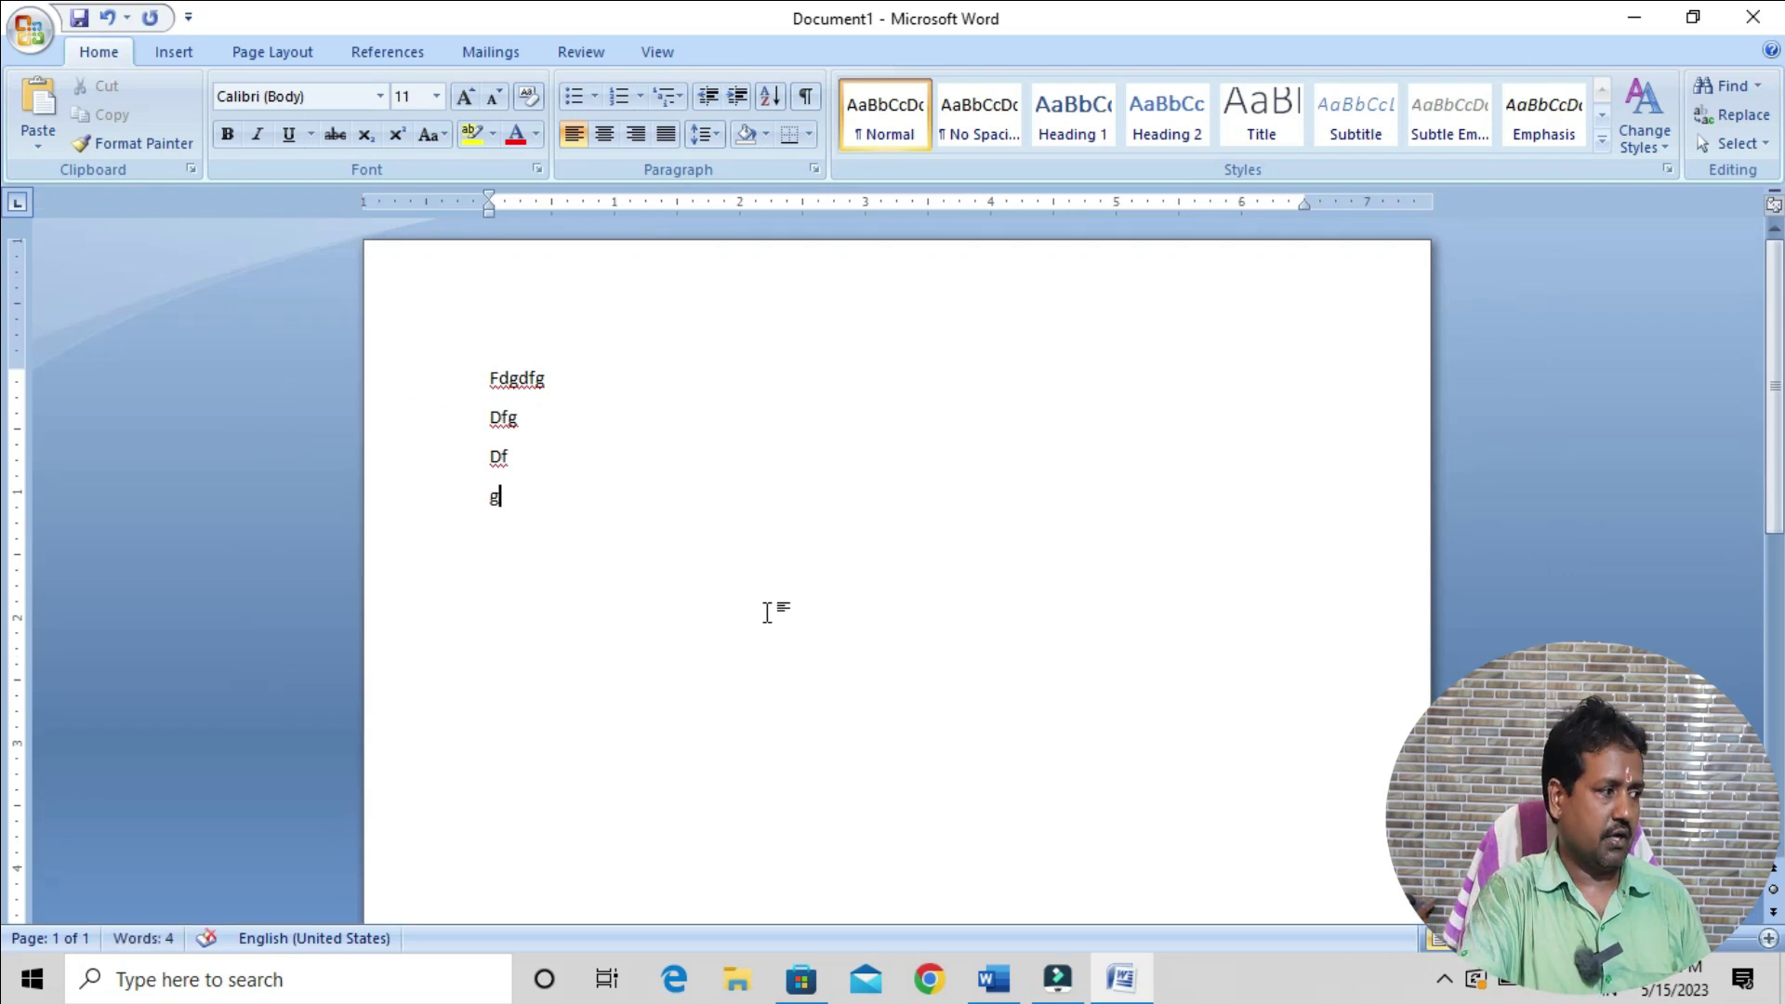
scroll(768, 612, "down", 2, "ctrl")
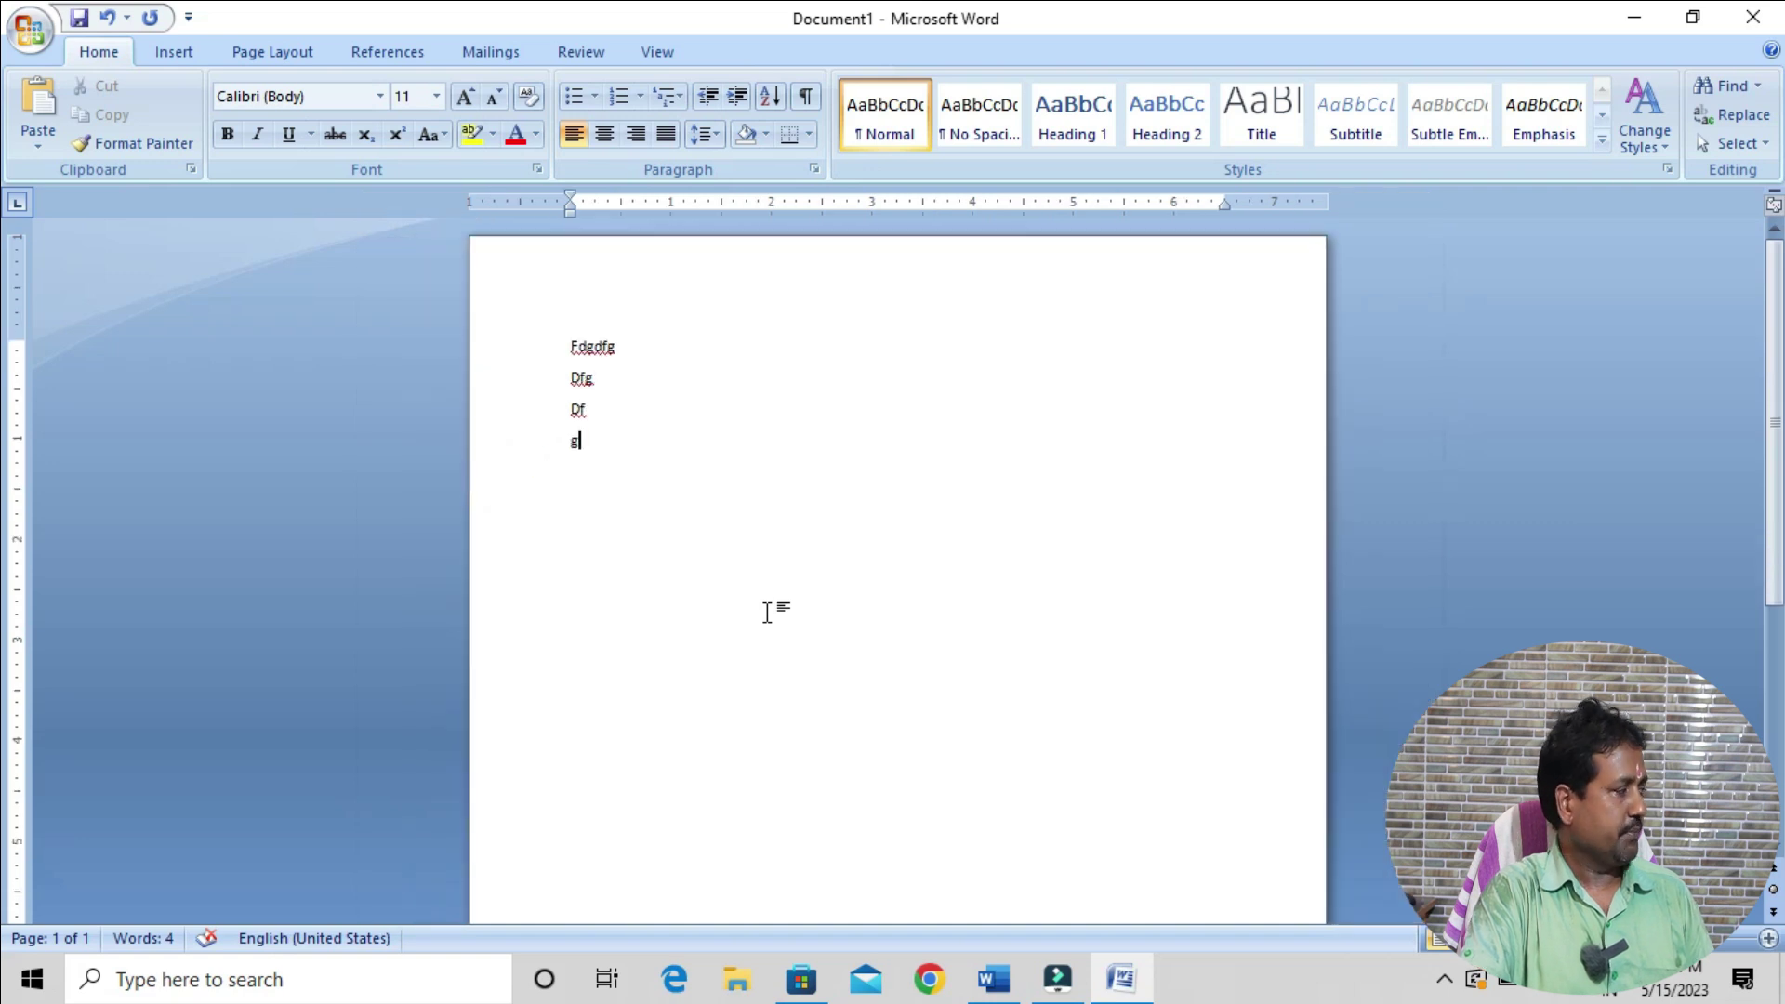
scroll(767, 612, "up", 3, "ctrl")
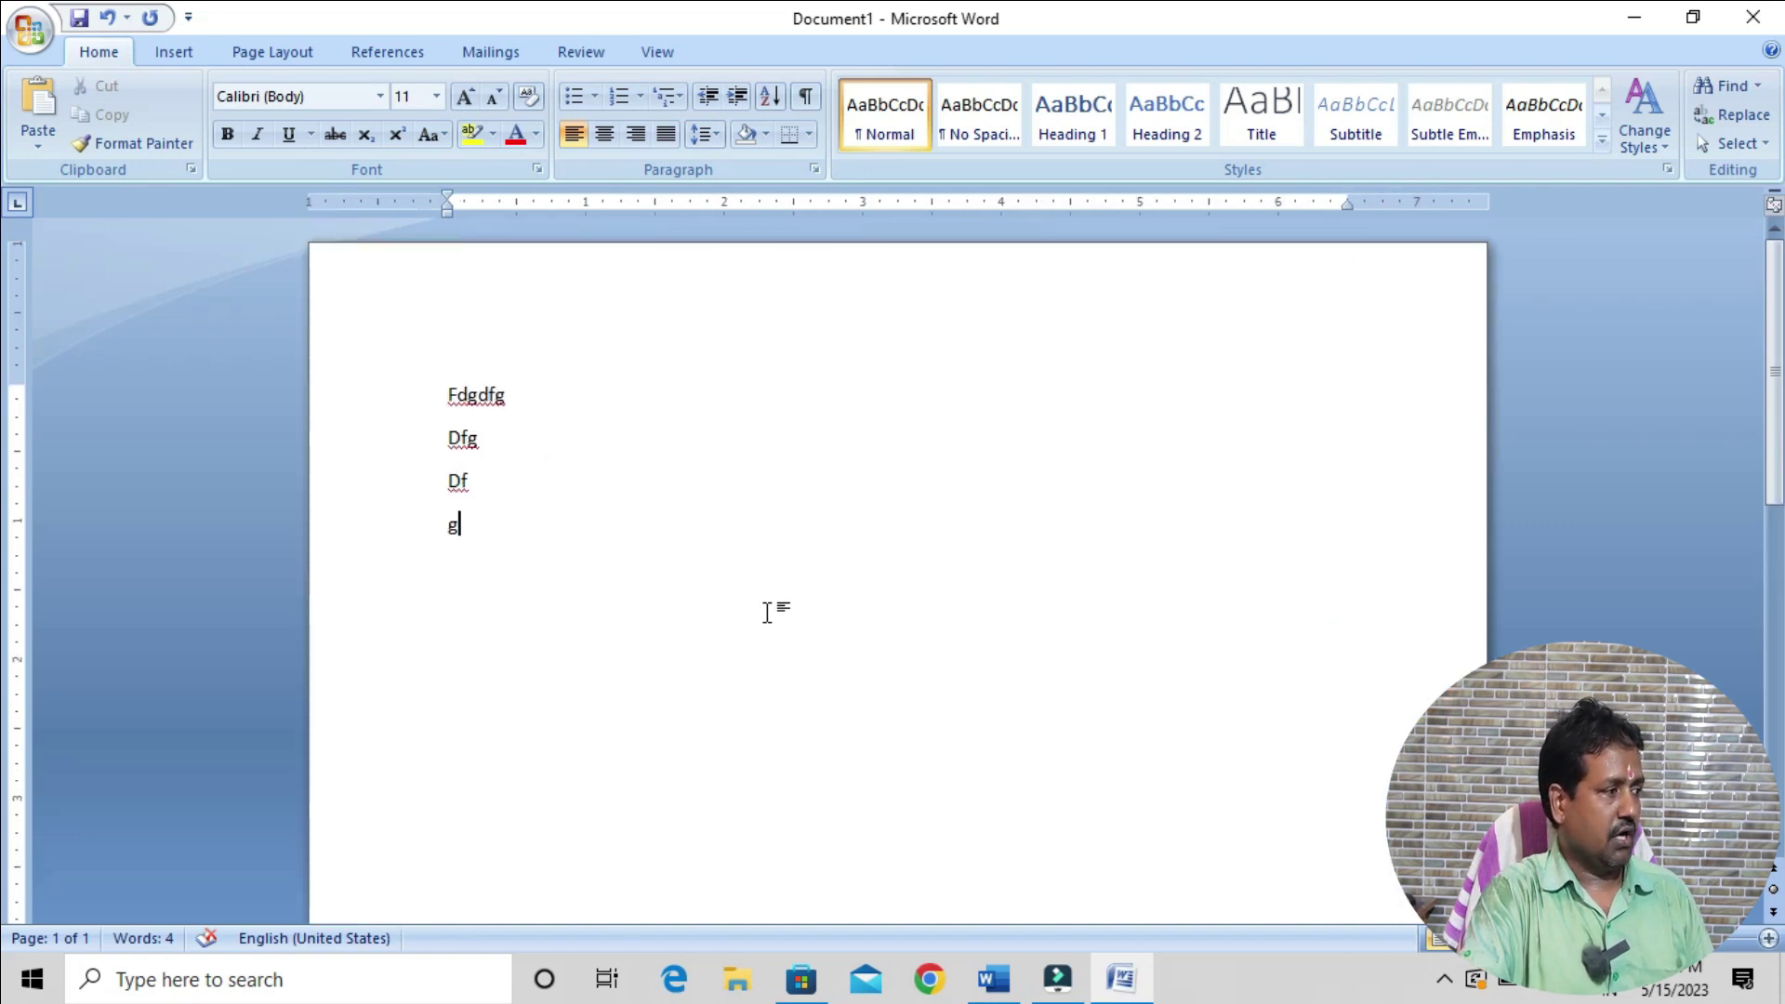
scroll(767, 612, "down", 3, "ctrl")
scroll(767, 612, "up", 2, "ctrl")
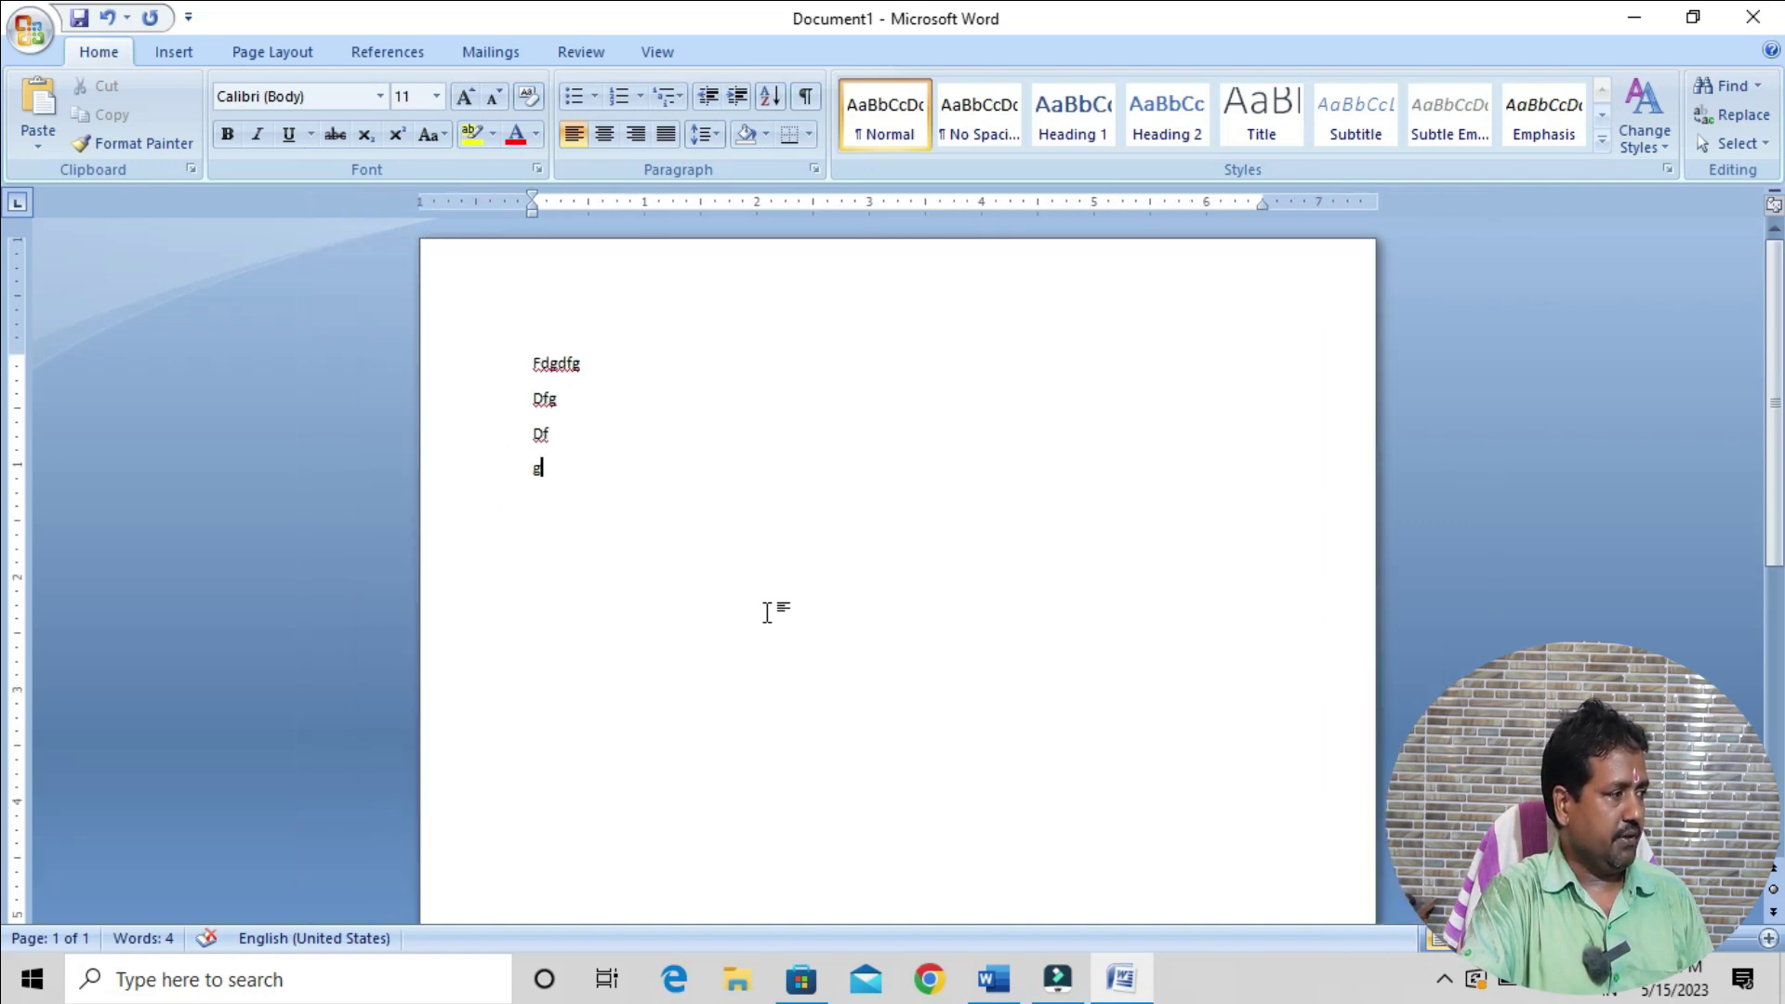
left_click(259, 52)
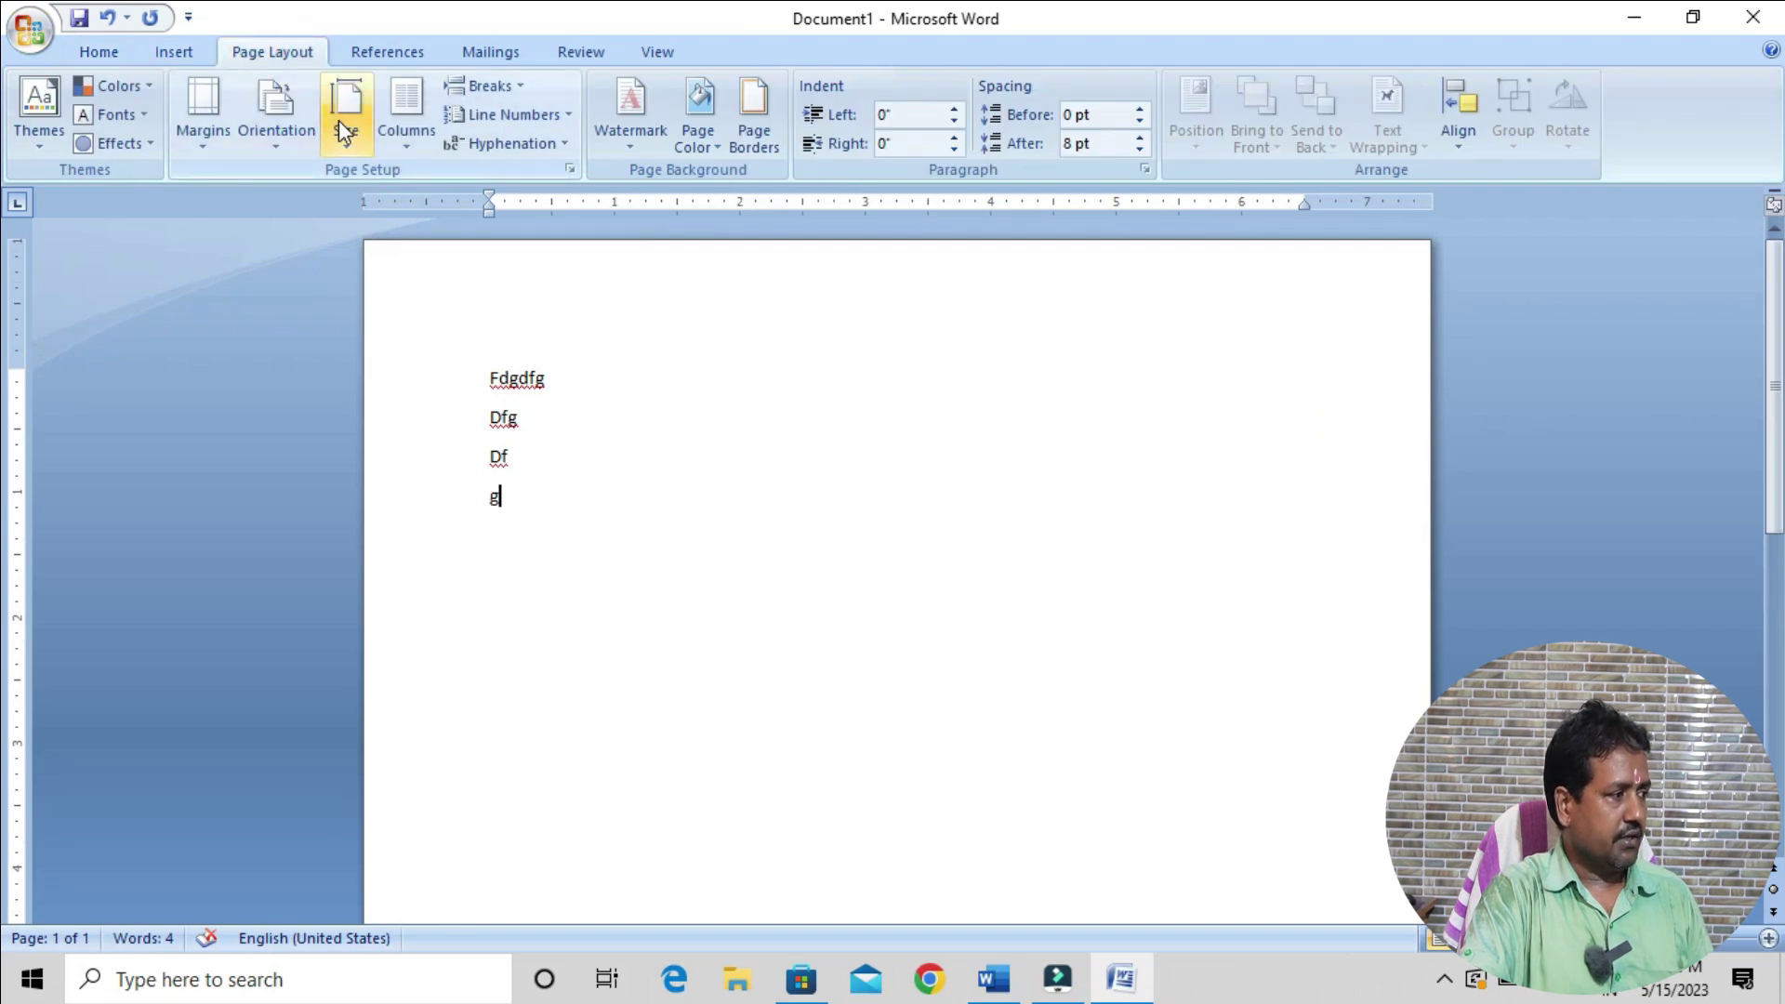
left_click(261, 152)
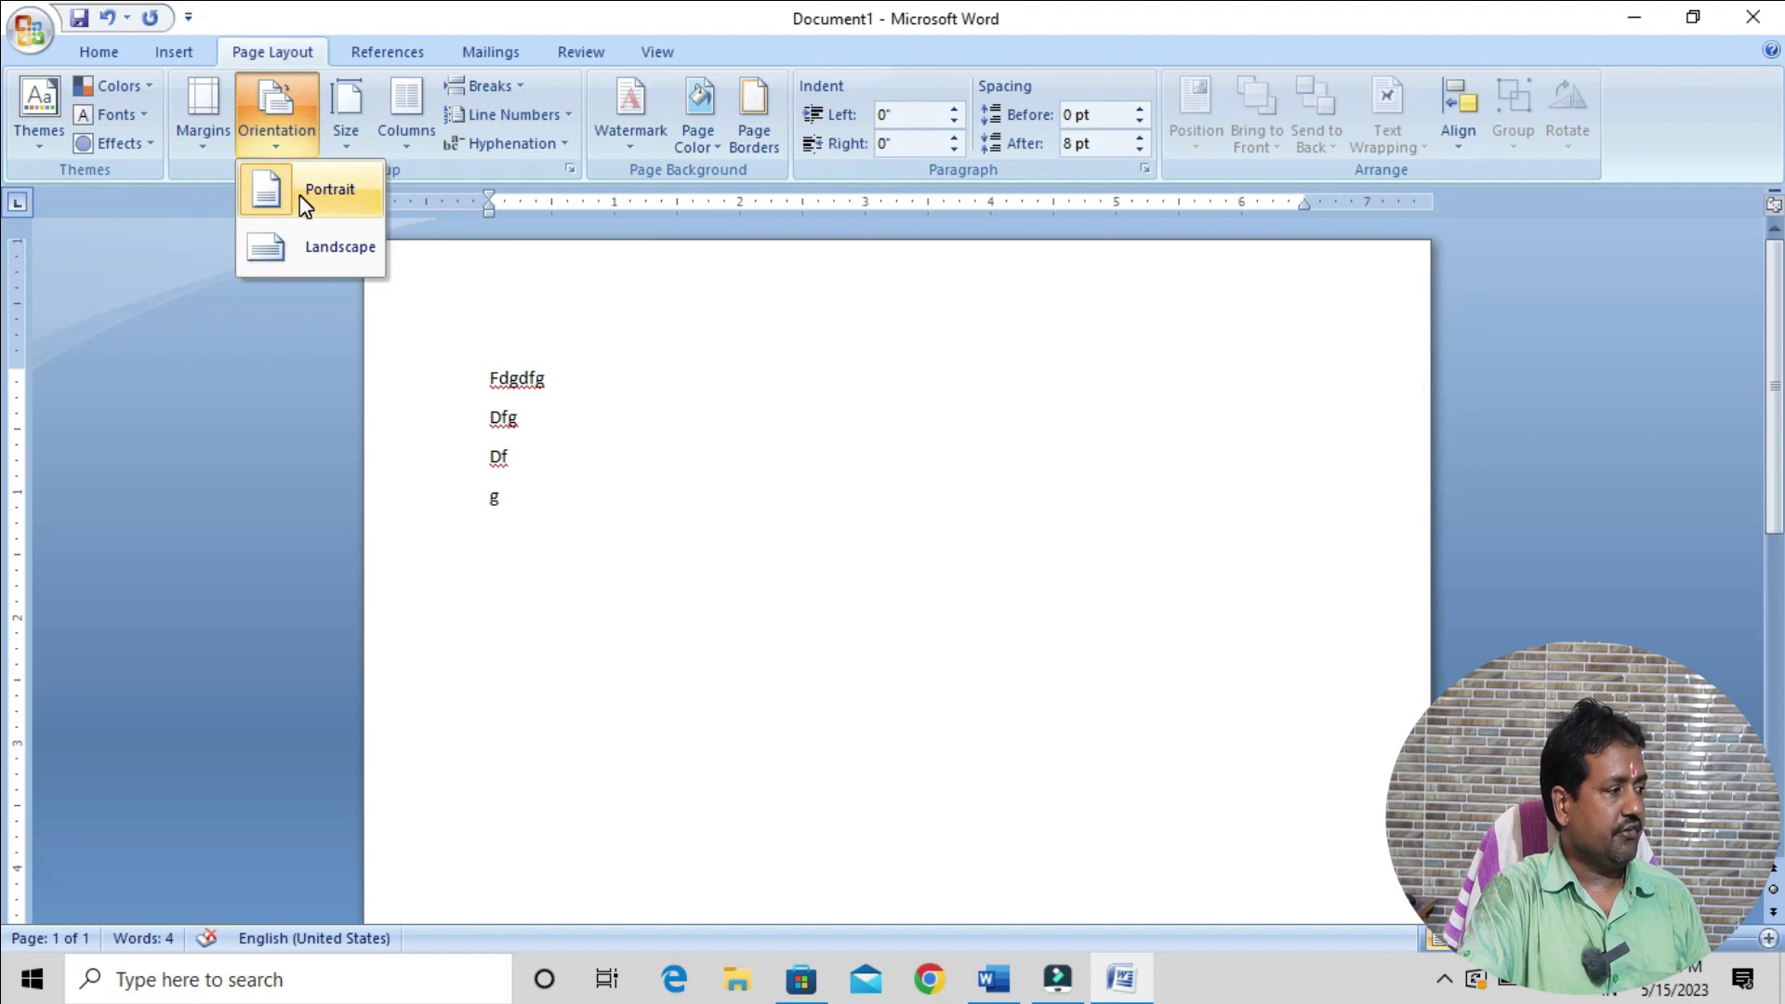
left_click(593, 598)
Add the lines F, Dg, Df and g, insert a page break and enter Fdgdfs, Gdfs, Gdfg, Df and g on the new page
key("Return")
key("Return")
key("Return")
type("F Dg Df g")
key("ctrl+Return")
type("Fdgdfs Gdfs Gdfg Df g")
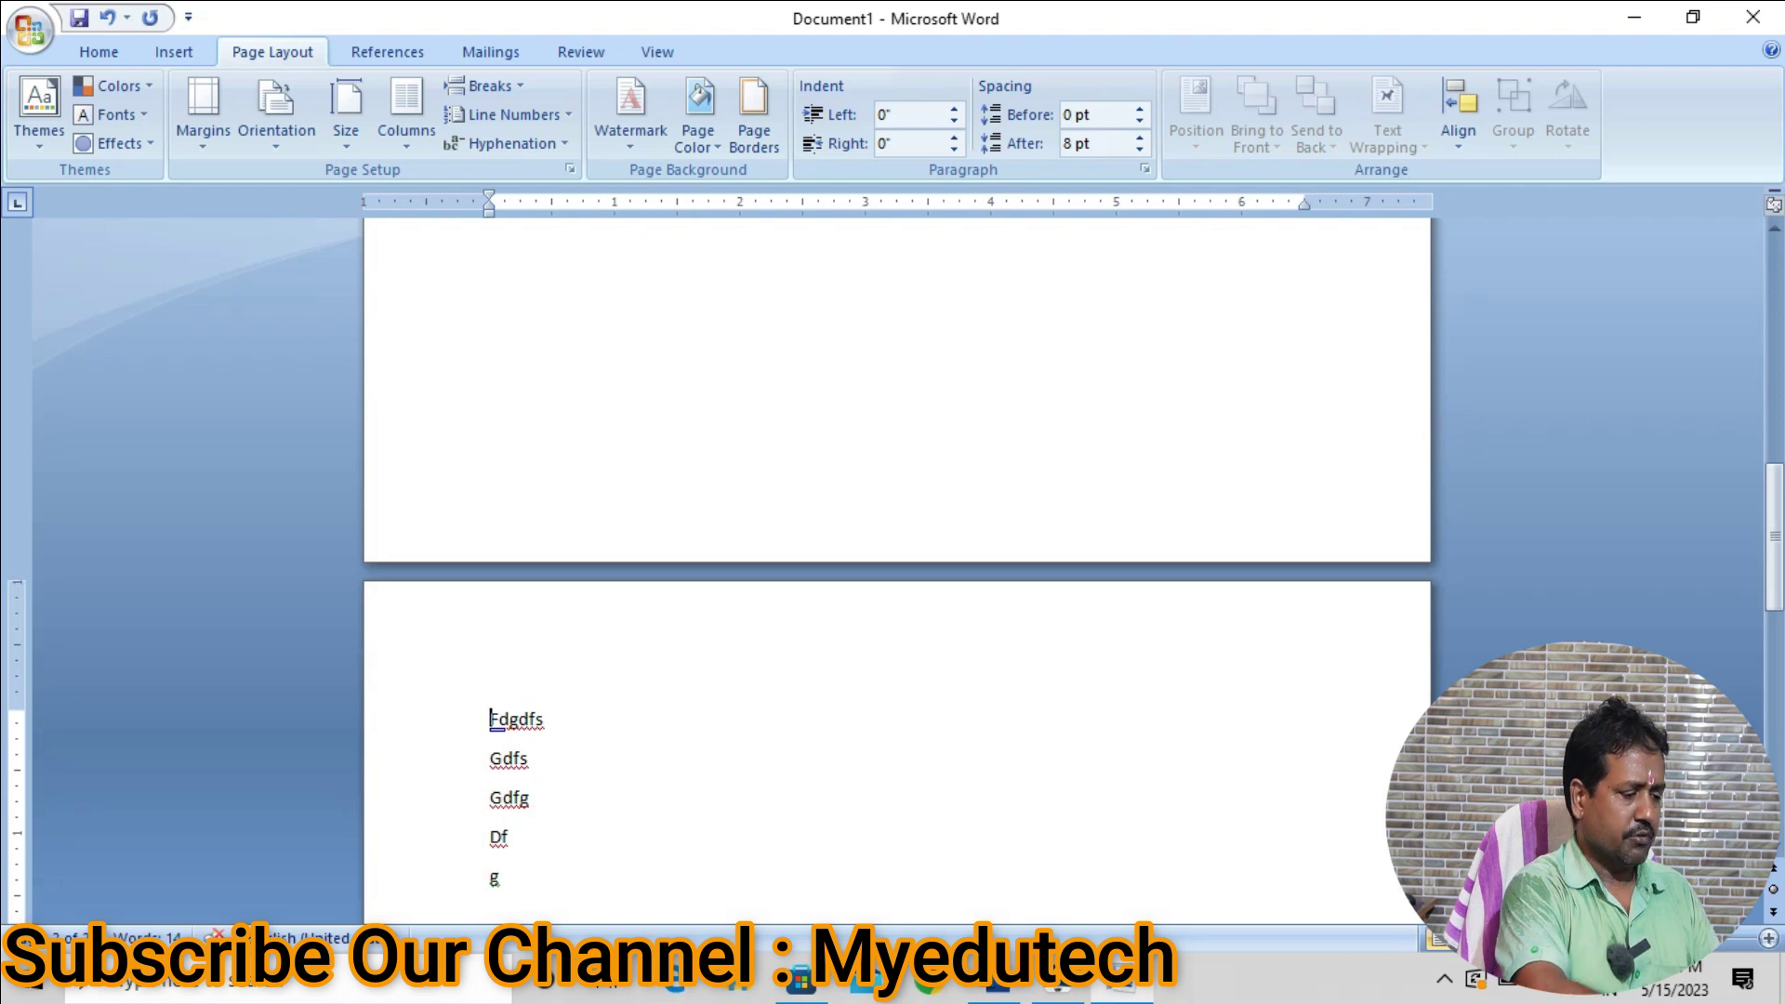
Replace all the sample lines after the page break with the text =ran
key("shift+Down")
key("shift+Down")
key("shift+Down")
key("shift+Down")
key("shift+Down")
type("=ran")
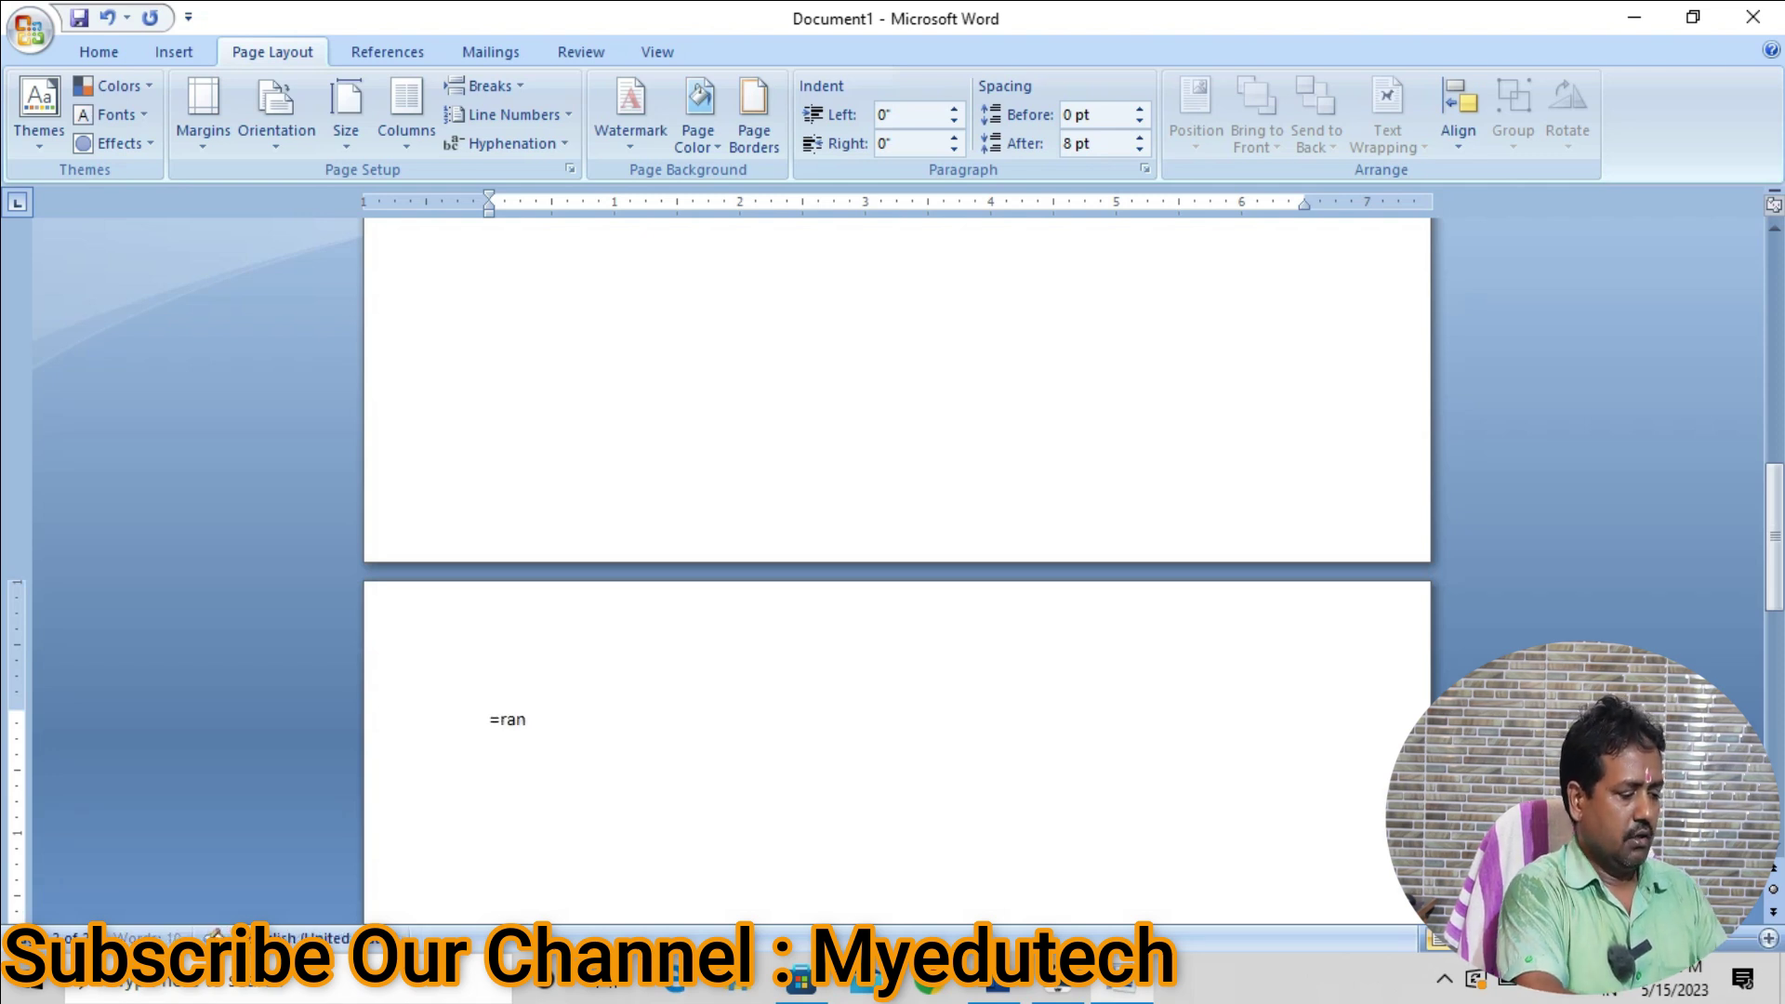